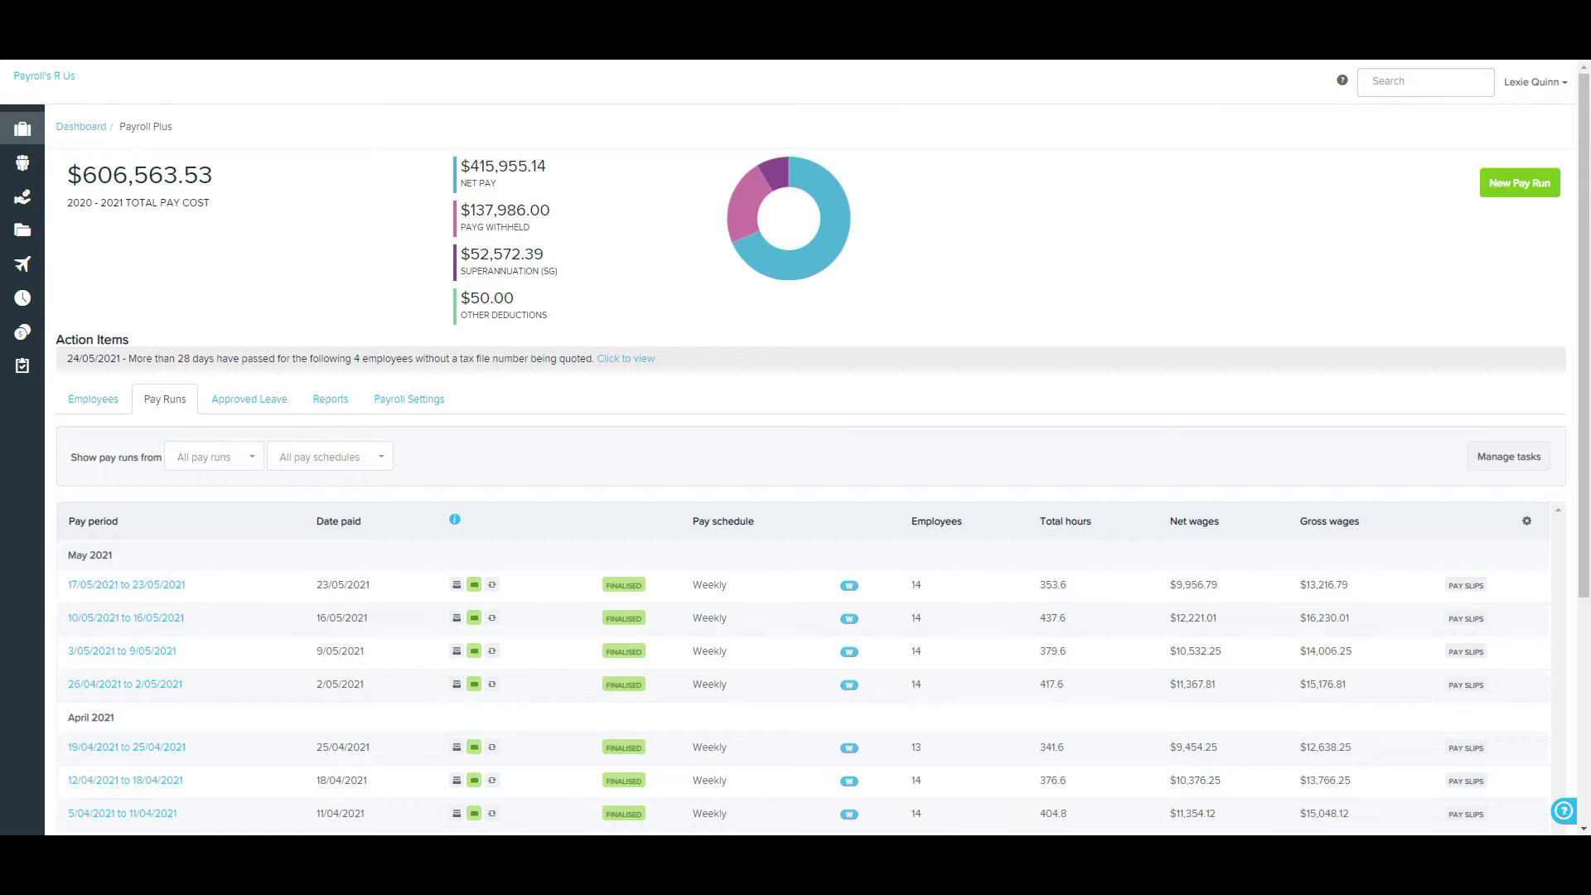
Step: Review the approved leave calendar for May 2021 and the approval details of the annual leave from 25/05/2021 to 26/05/2021
{"action": "left_click", "coordinate": [248, 398]}
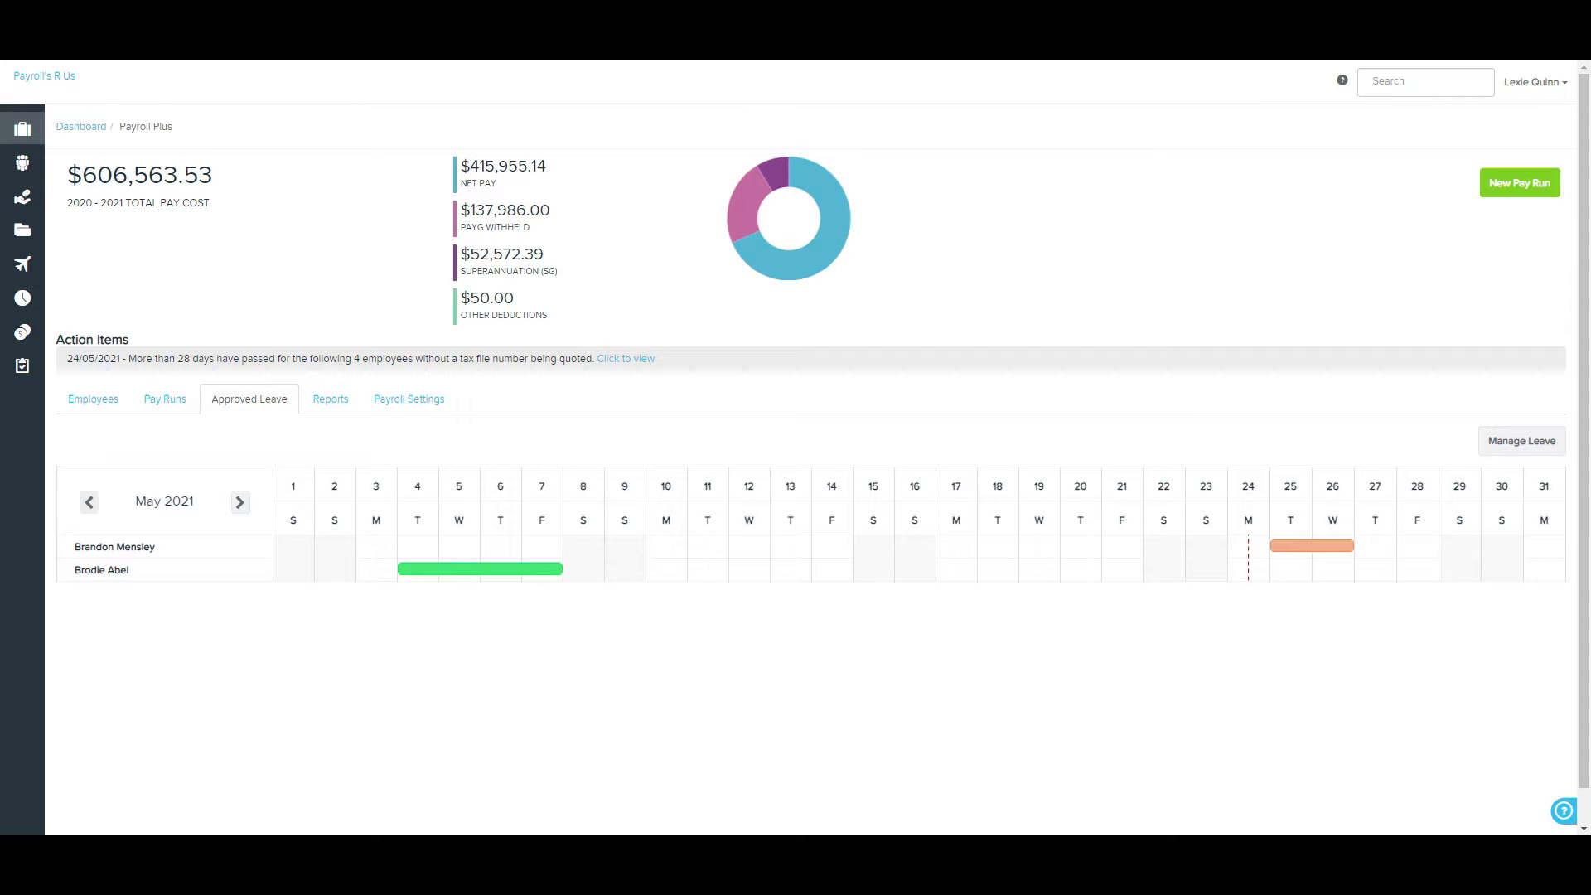
{"action": "mouse_move", "coordinate": [1312, 546]}
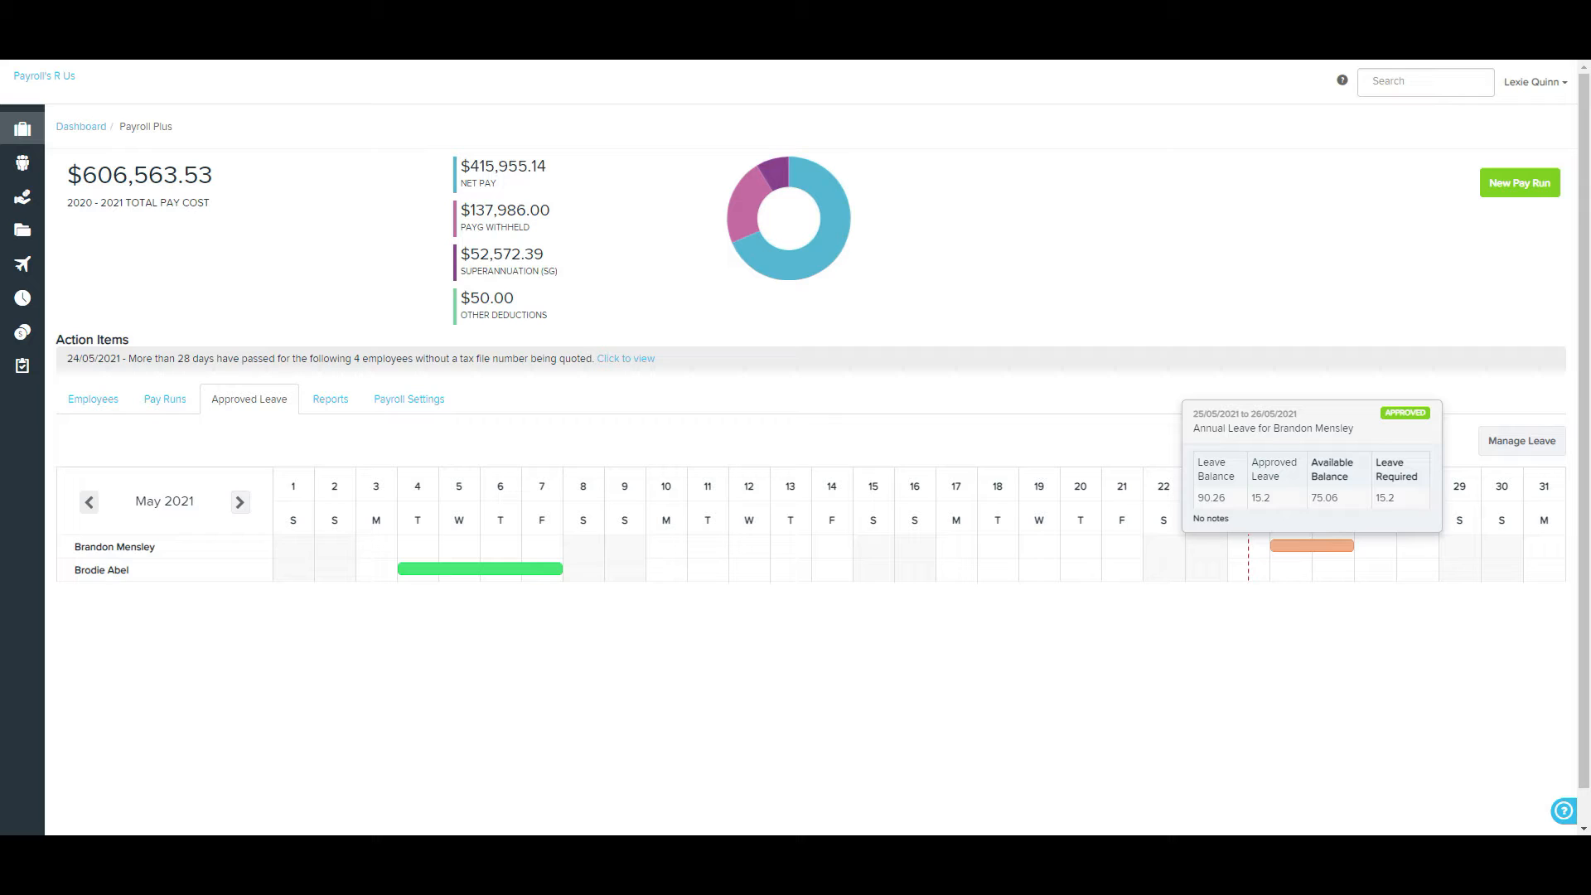
{"action": "mouse_move", "coordinate": [1405, 413]}
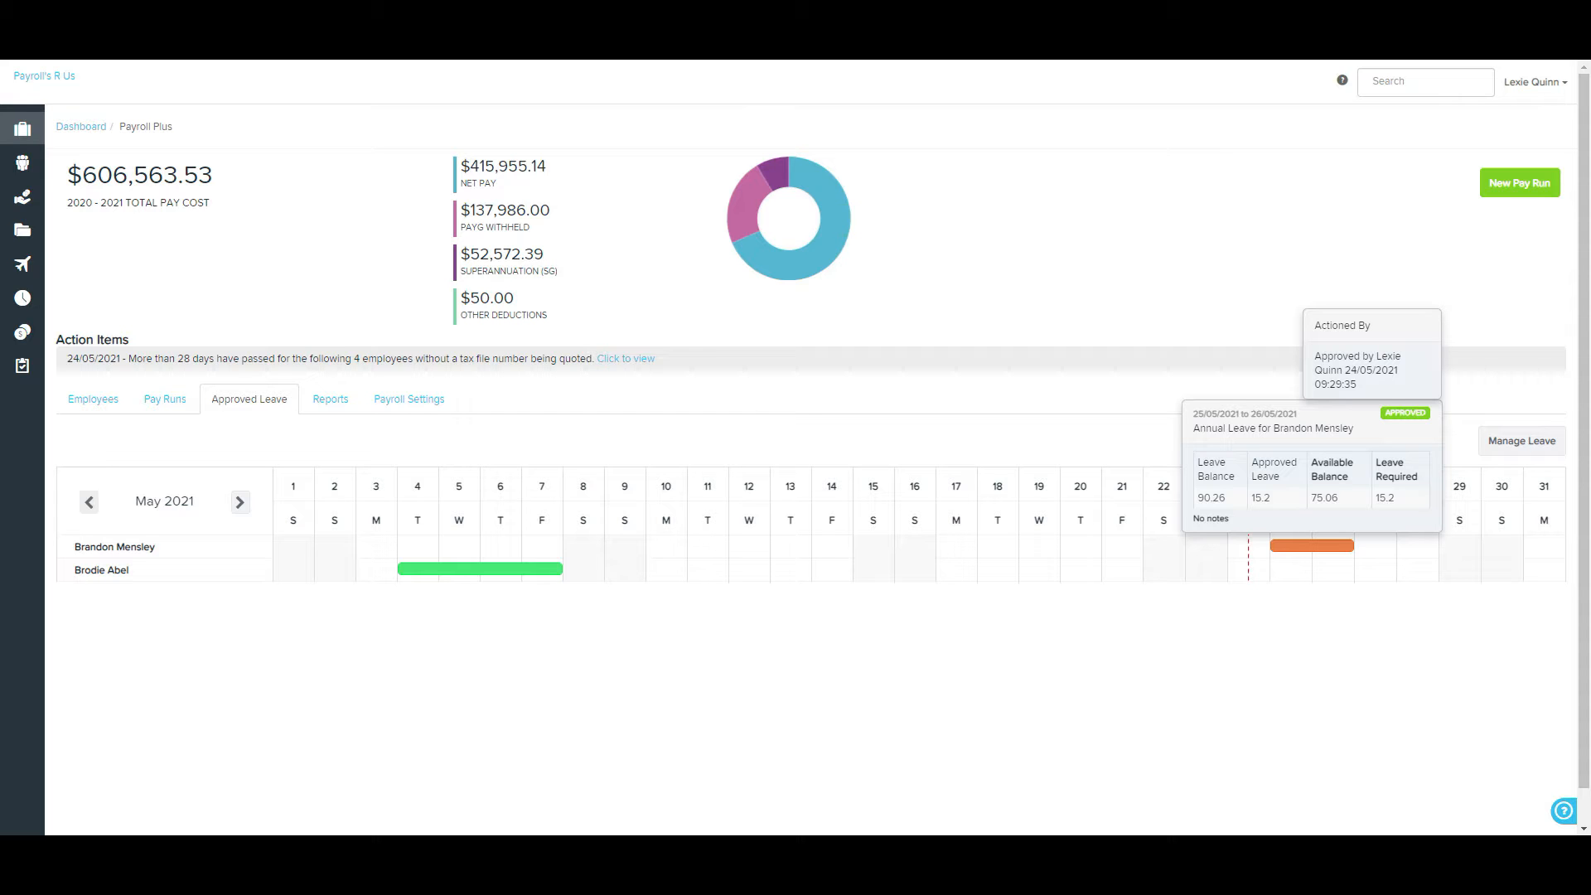
Step: Look over the available payroll reports and the business's payroll settings
{"action": "left_click", "coordinate": [330, 399]}
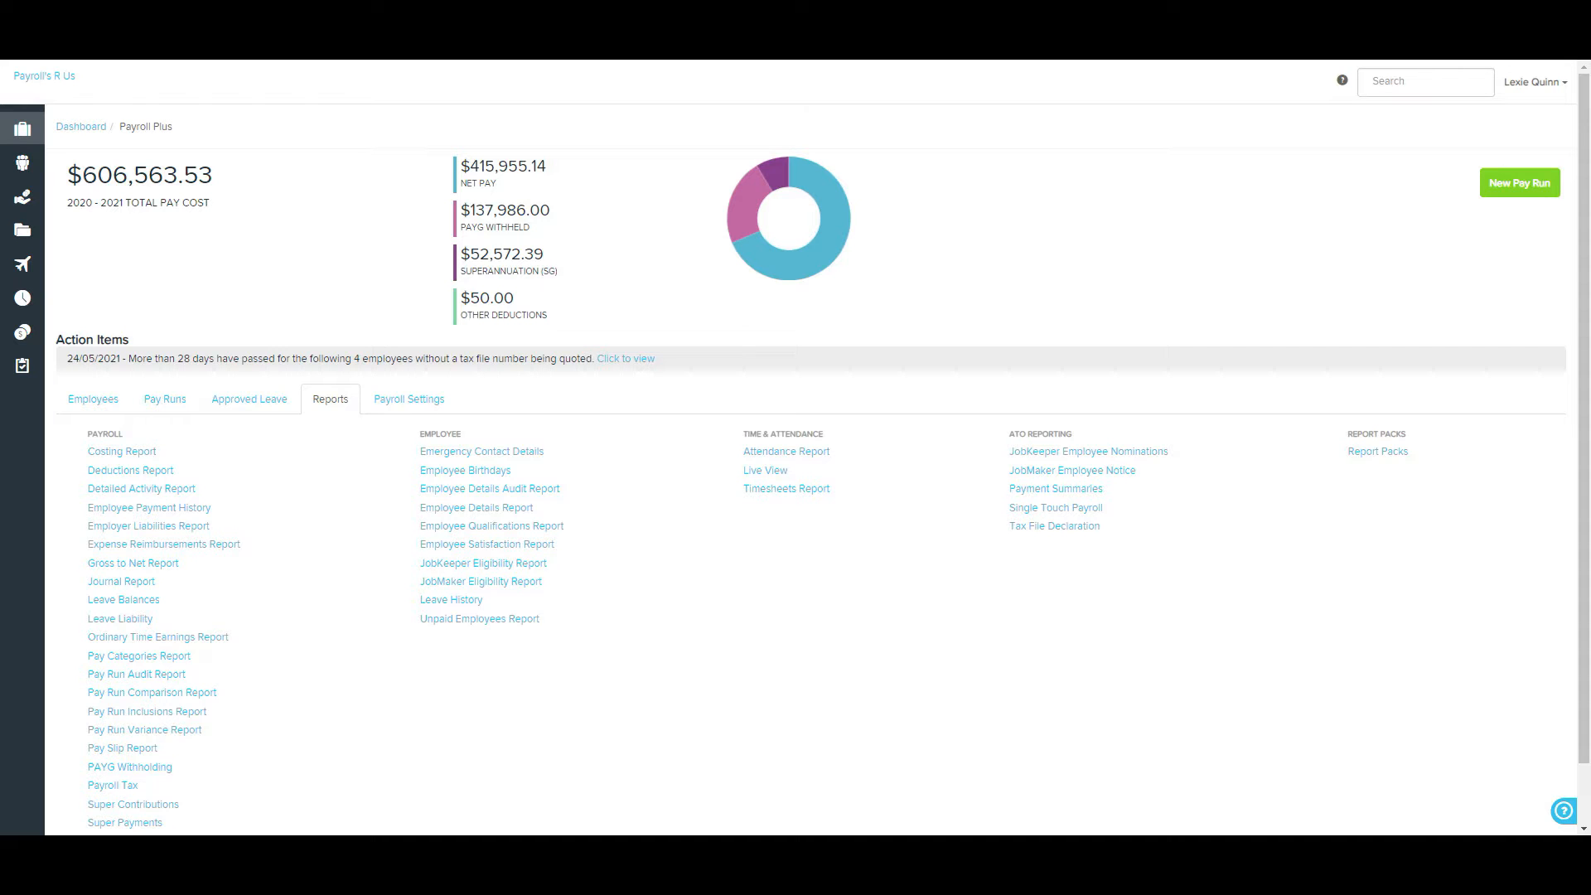
{"action": "left_click", "coordinate": [408, 399]}
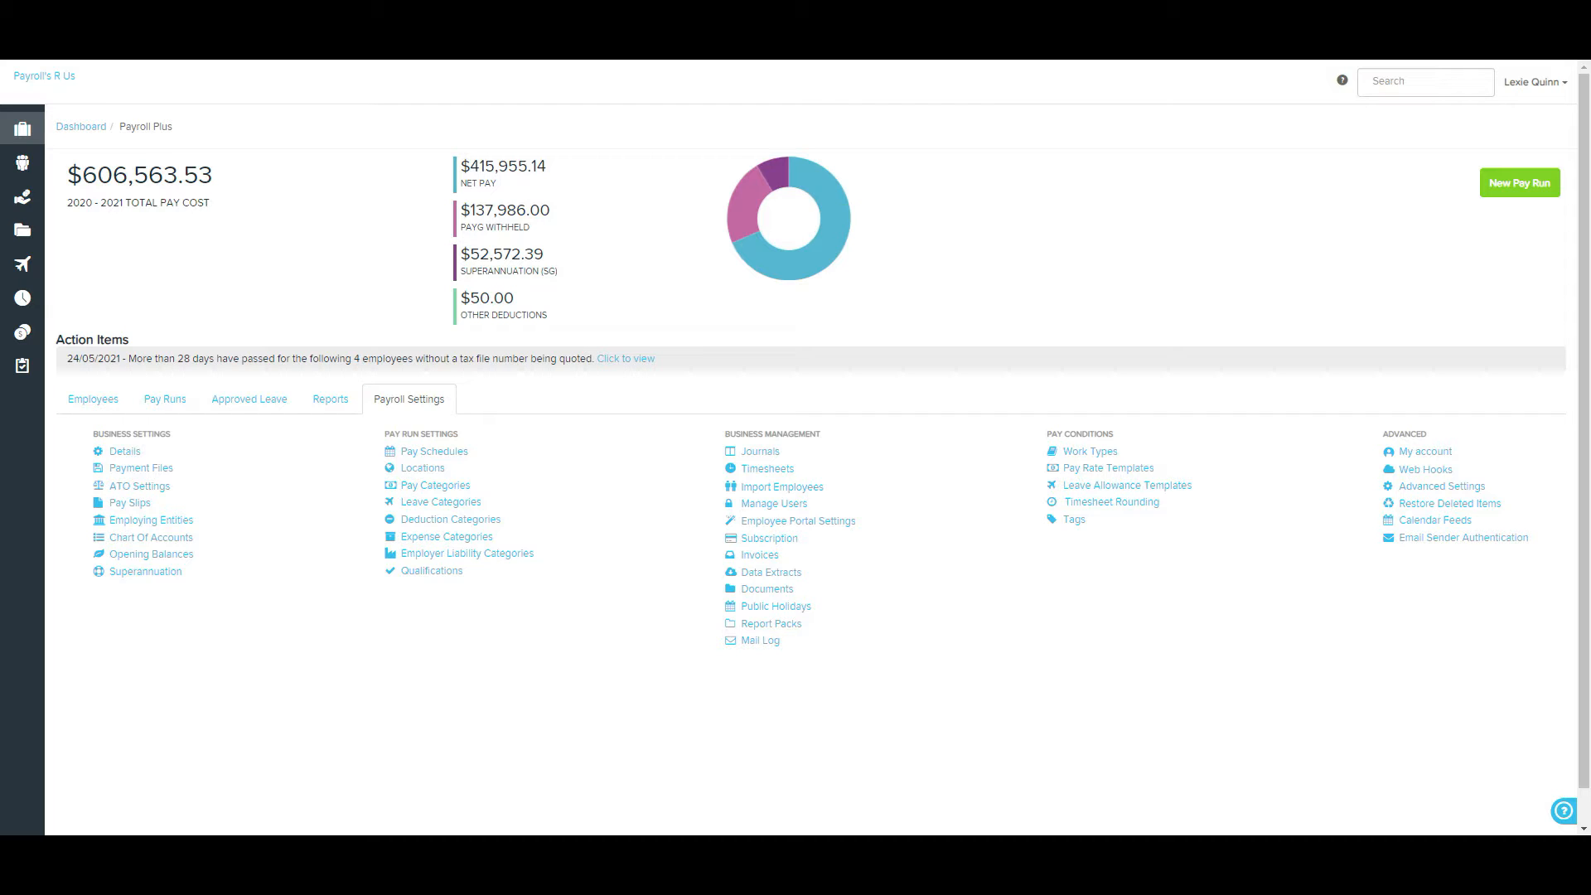
Step: Start adding a new employee from the employee list, enter their name and date of birth, and set the gender to Female
{"action": "left_click", "coordinate": [93, 399]}
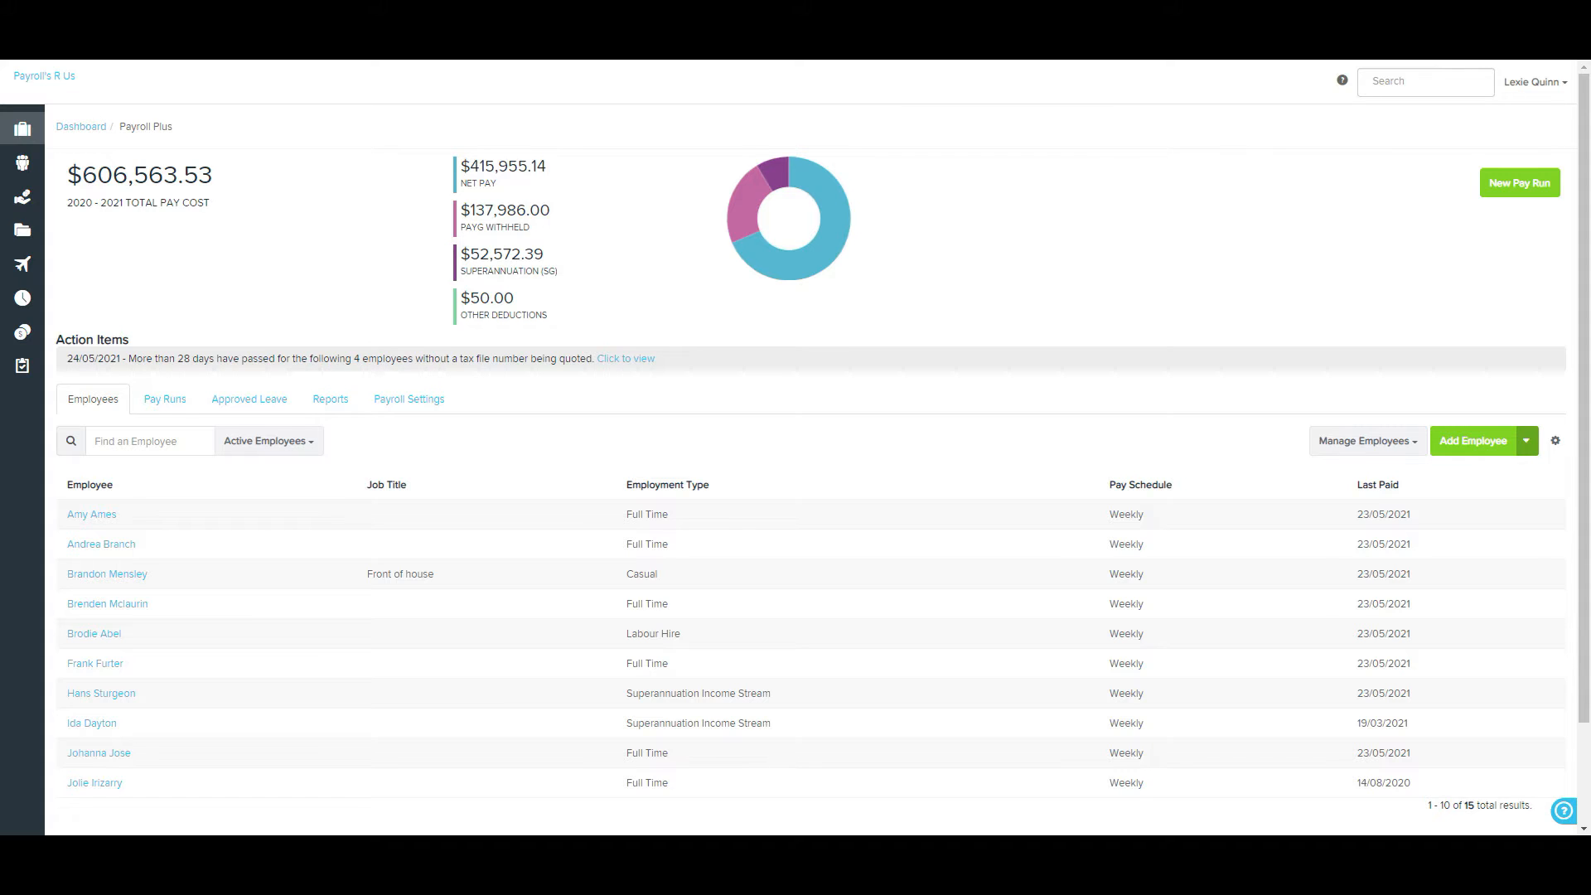
{"action": "left_click", "coordinate": [1525, 440]}
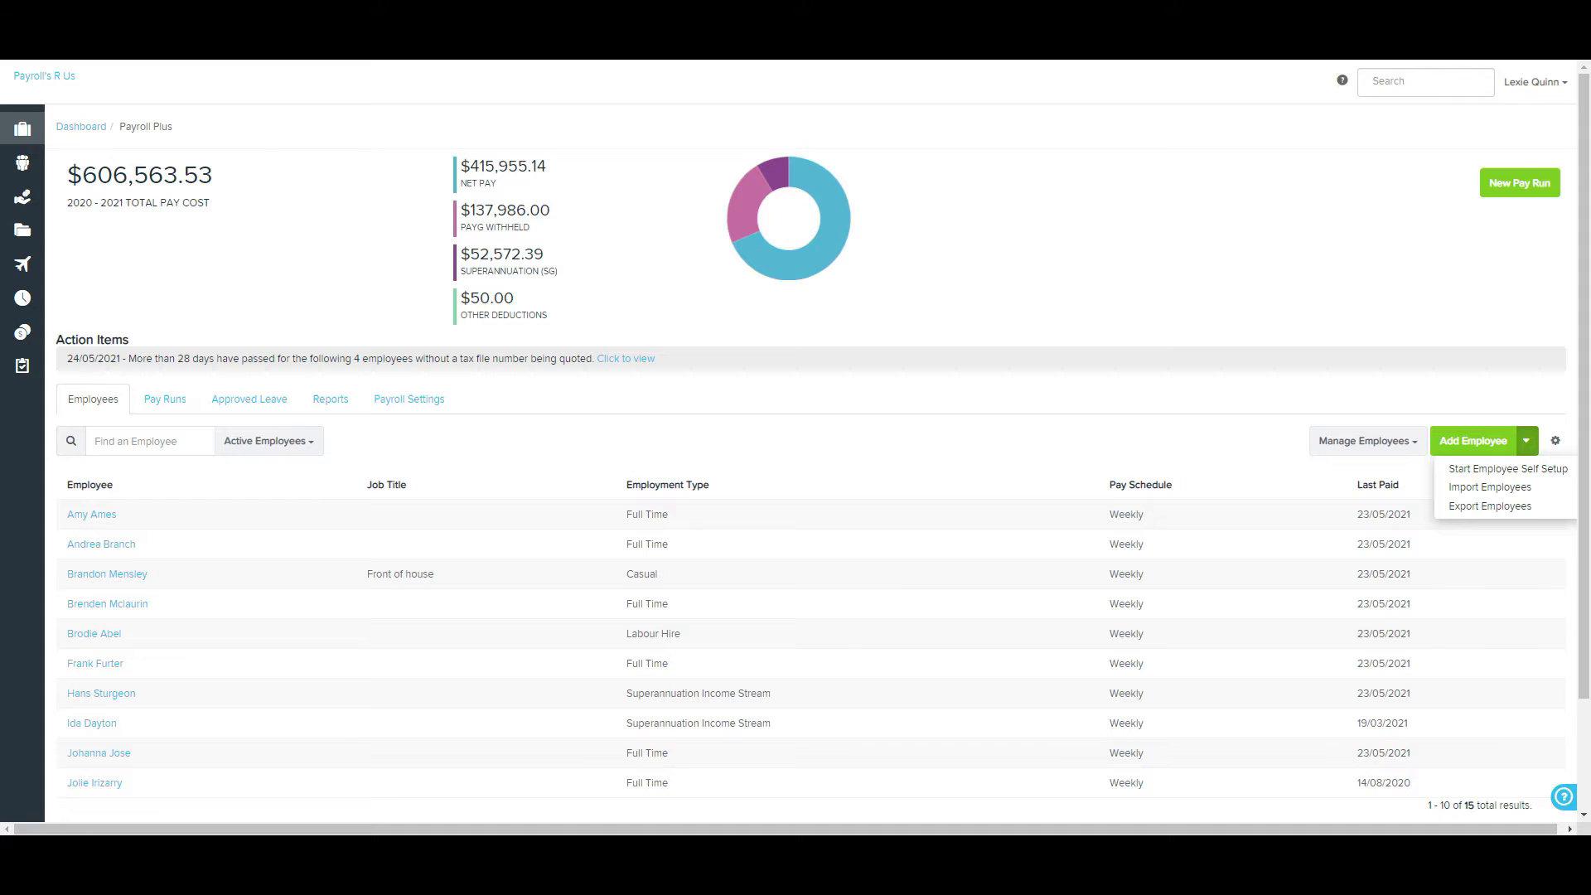
{"action": "left_click", "coordinate": [1473, 440]}
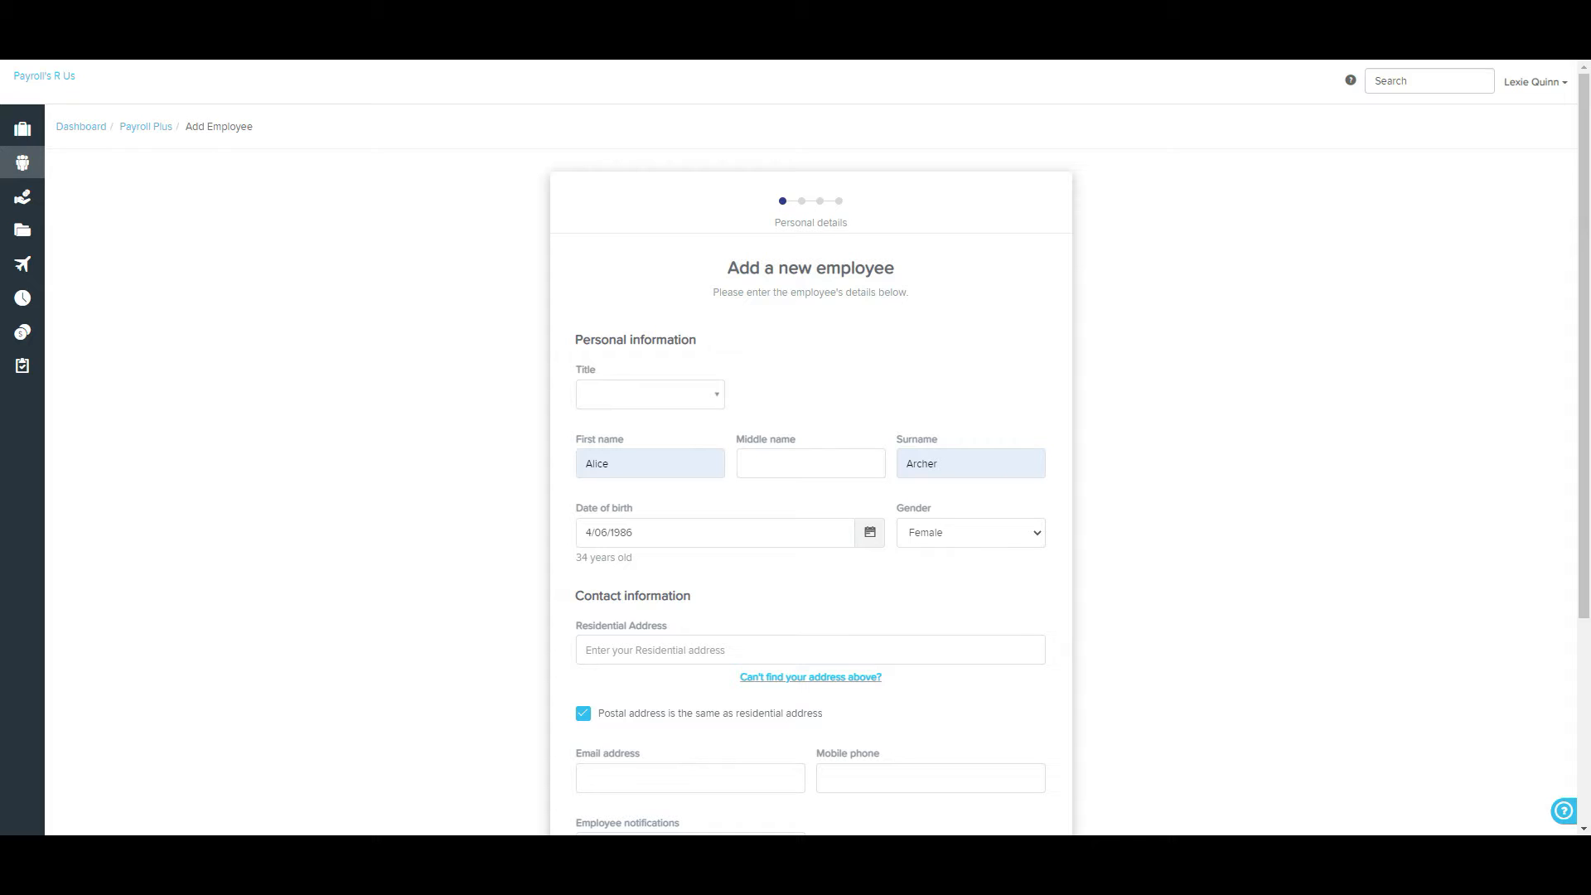
{"action": "left_click", "coordinate": [969, 532]}
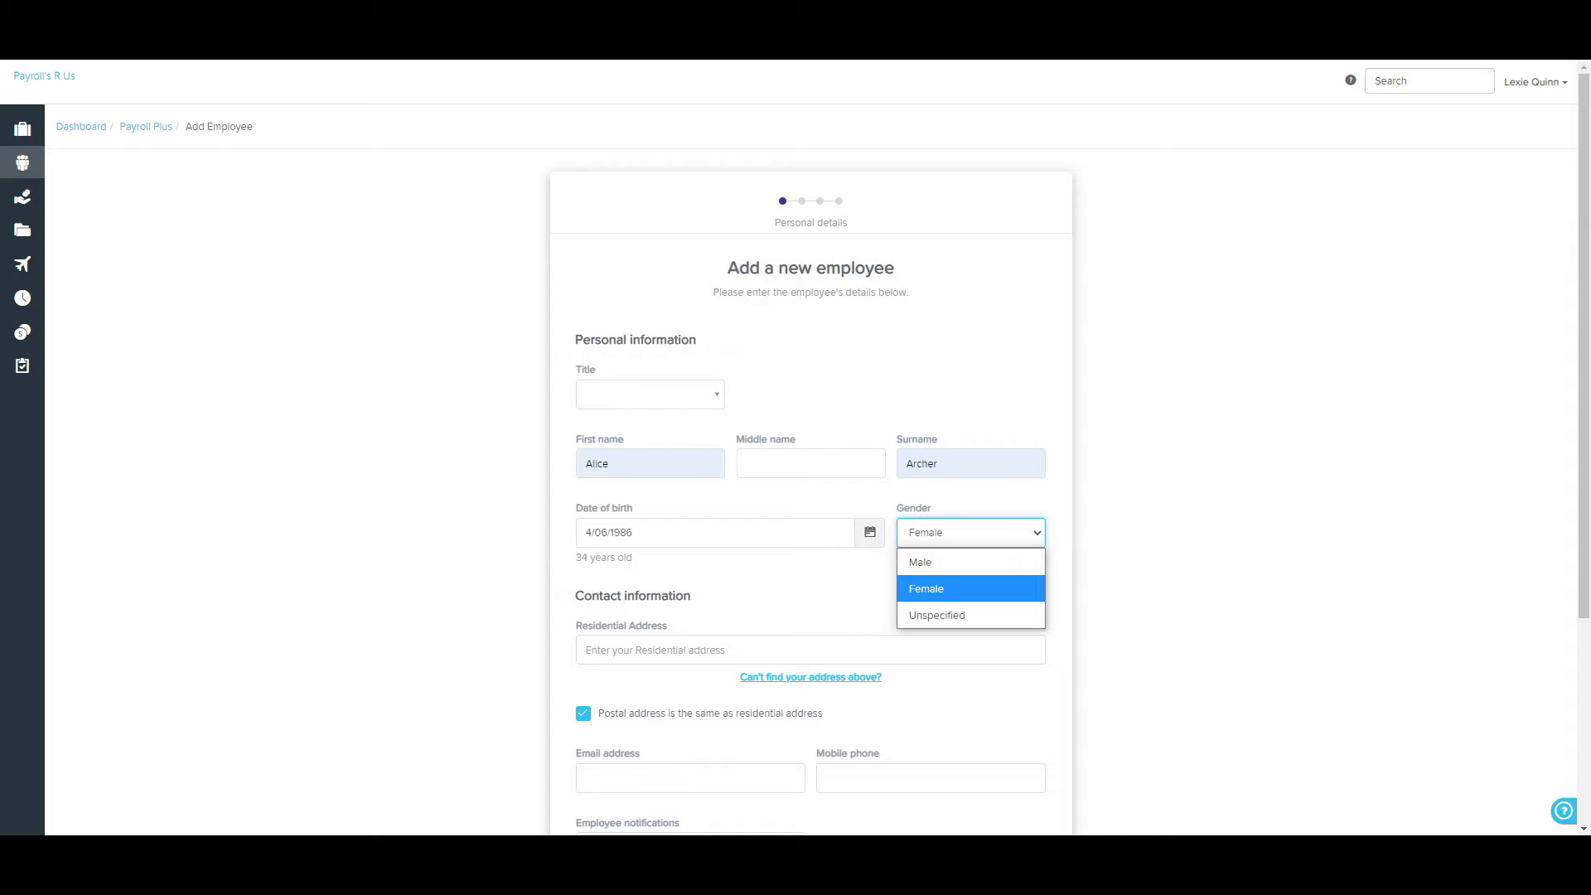
{"action": "key", "text": "Return"}
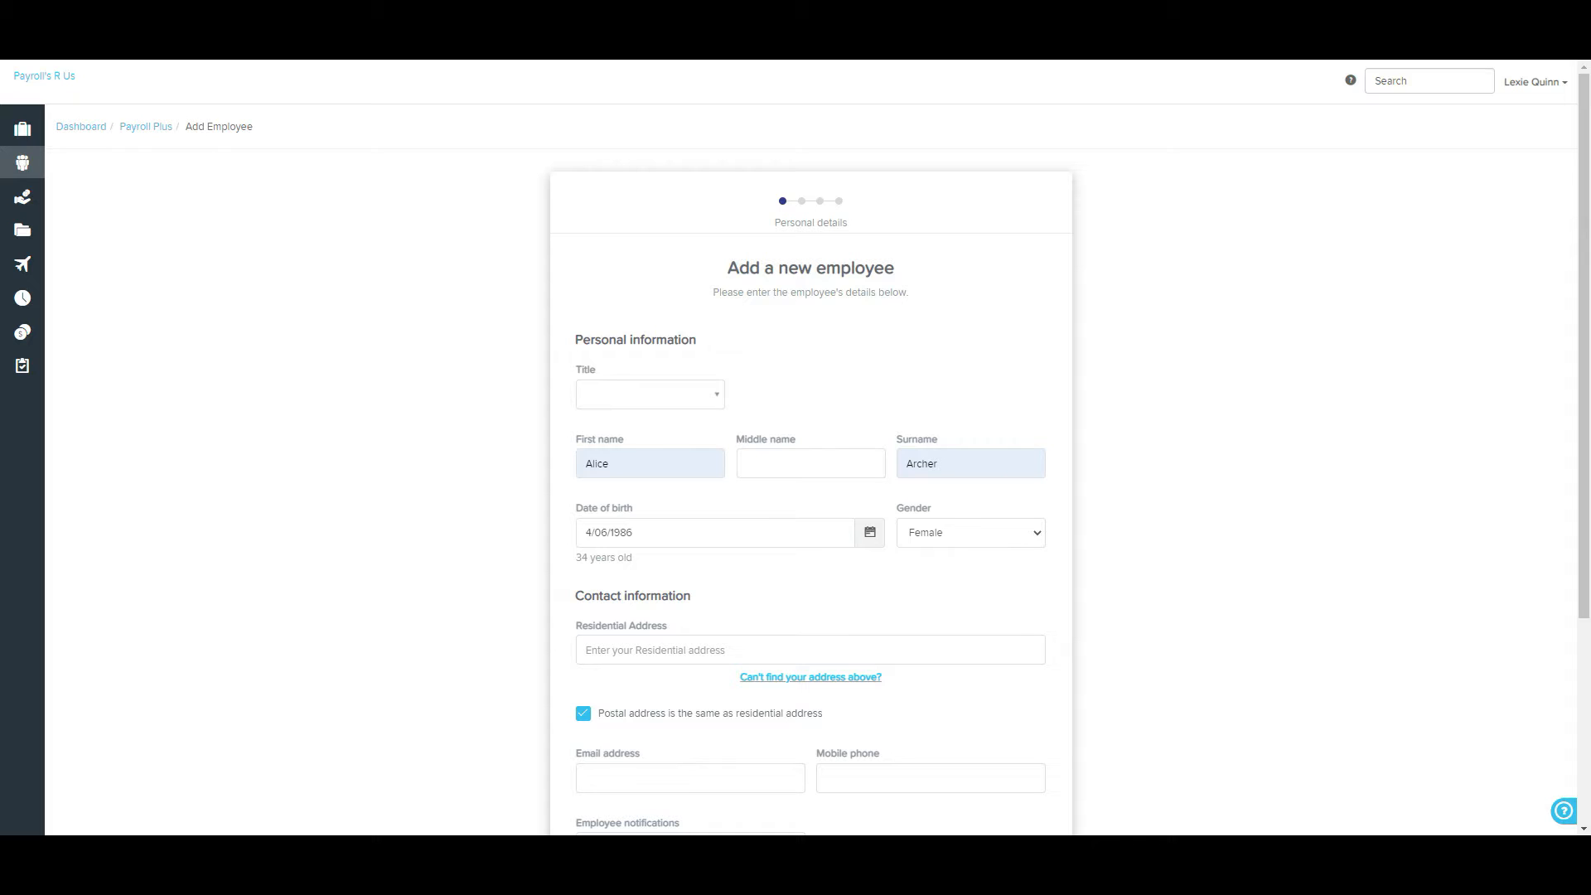
Step: Fill in the employee's residential address from the address suggestions and mark the postal address as the same
{"action": "left_click", "coordinate": [586, 649]}
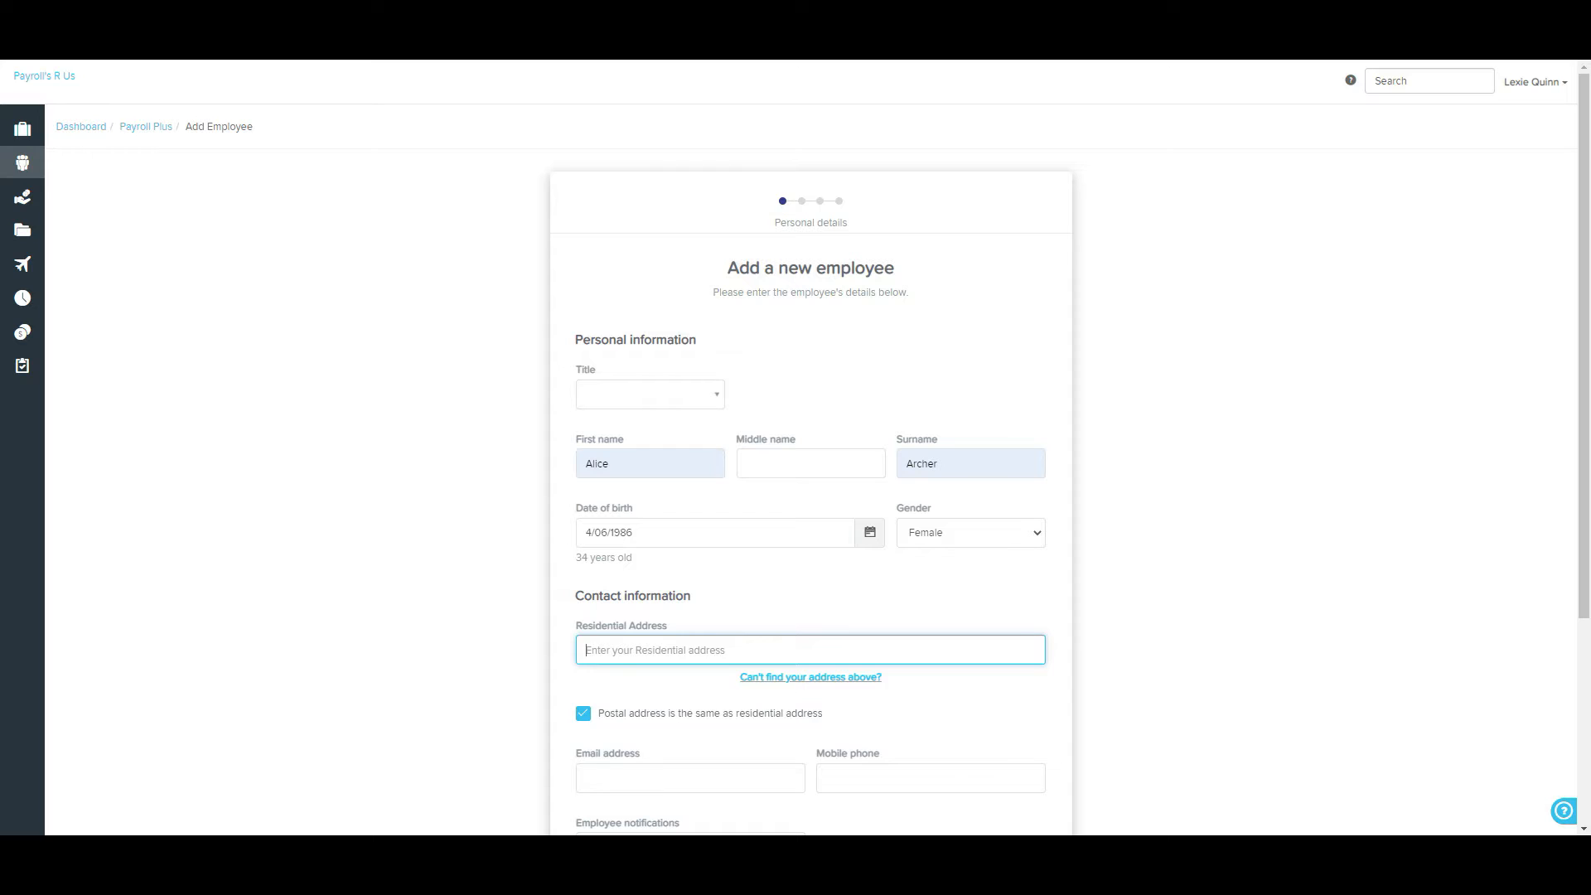
{"action": "type", "text": "343"}
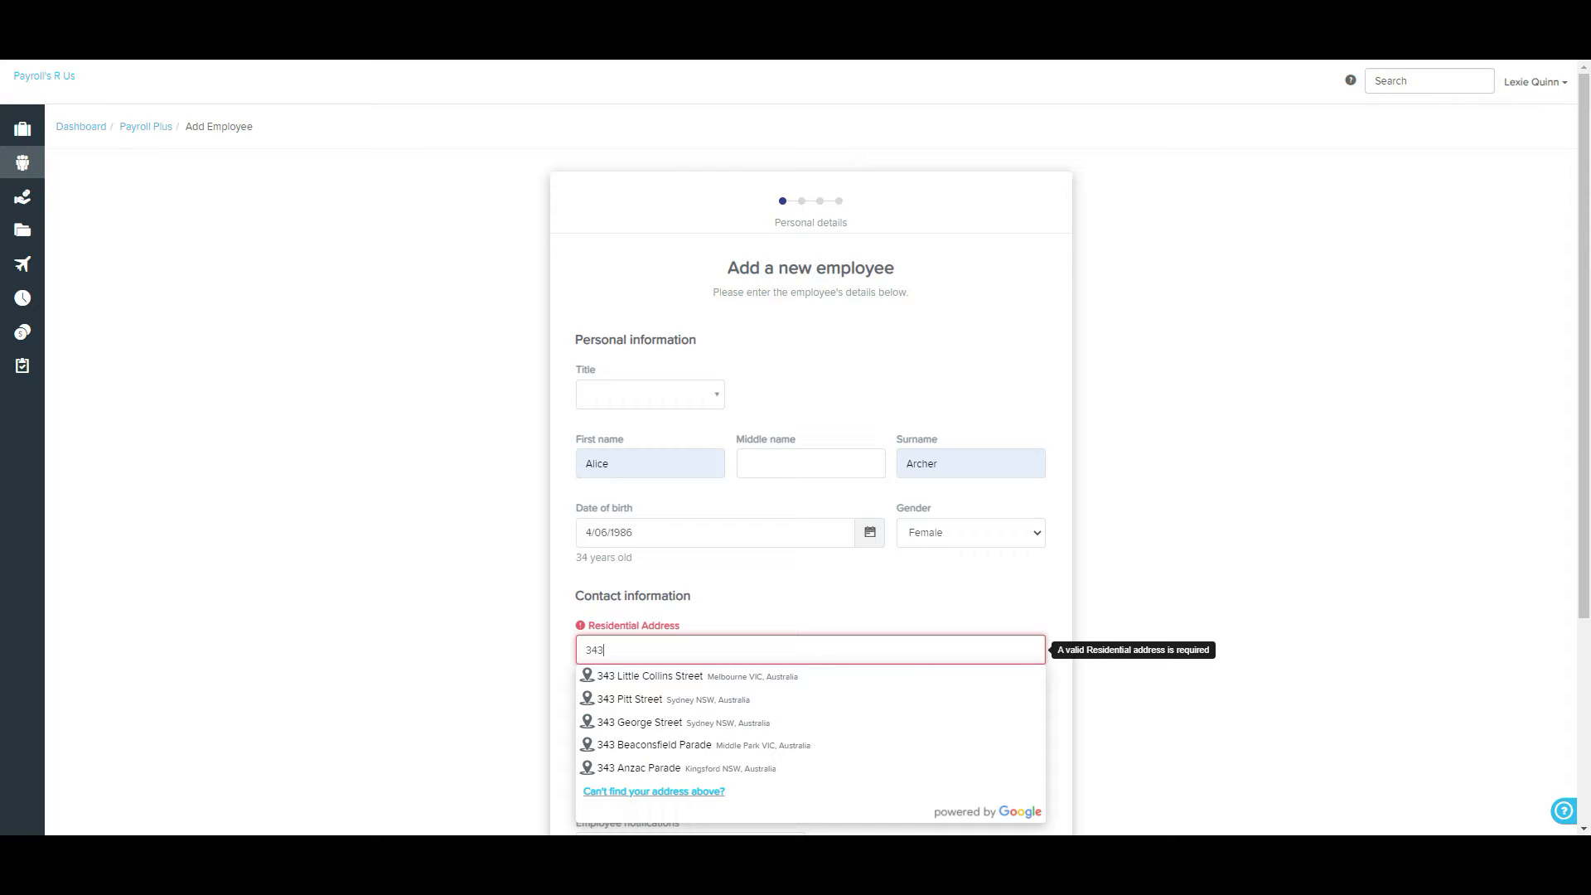
{"action": "left_click", "coordinate": [650, 699]}
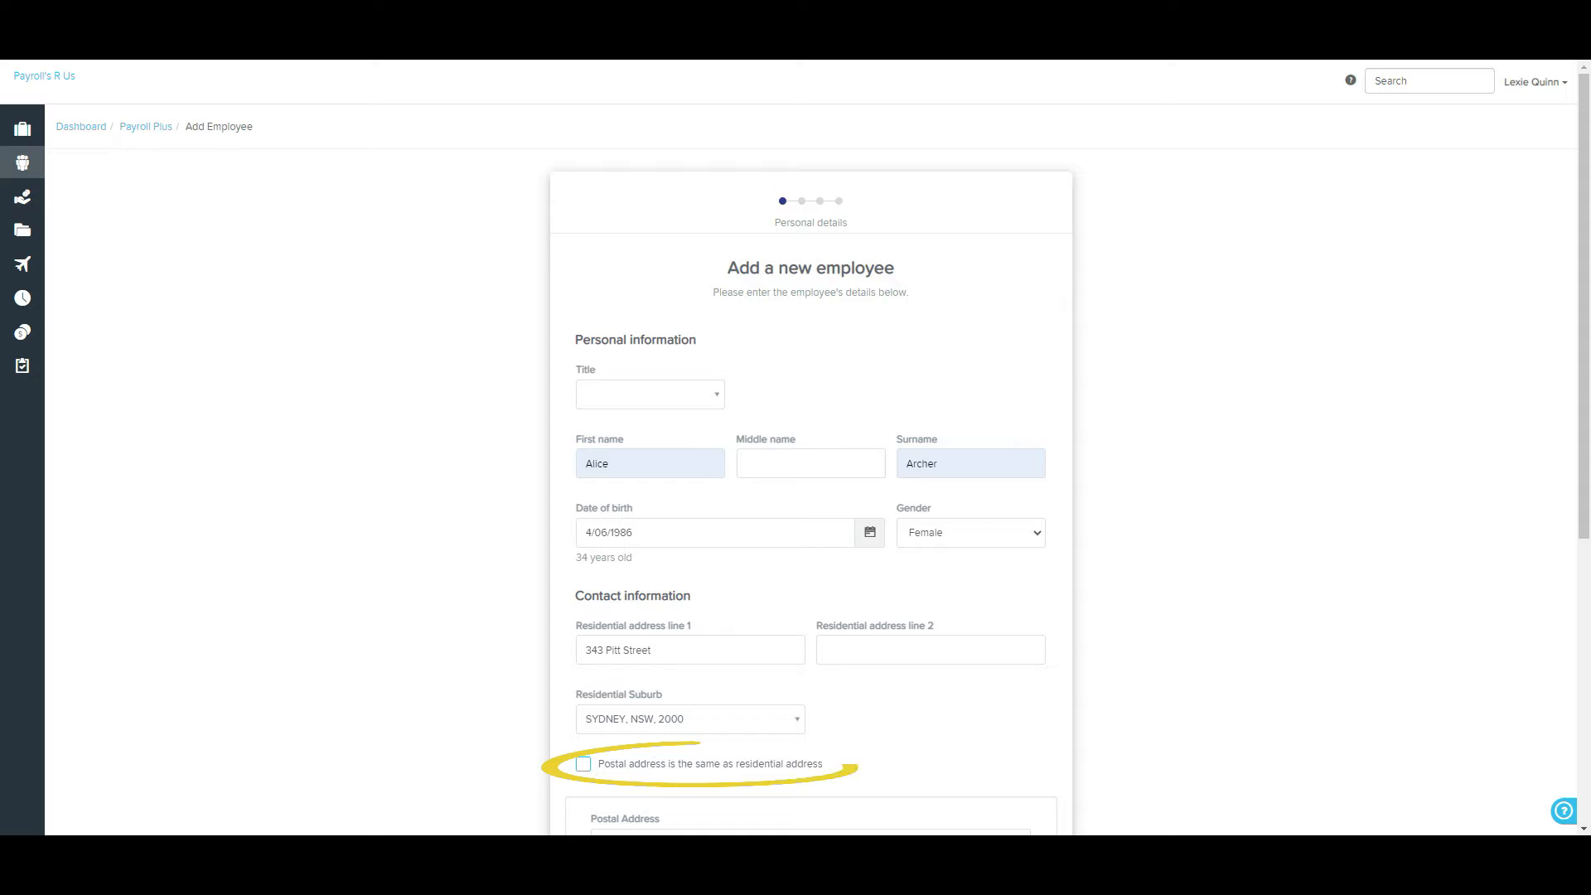
{"action": "key", "text": "space"}
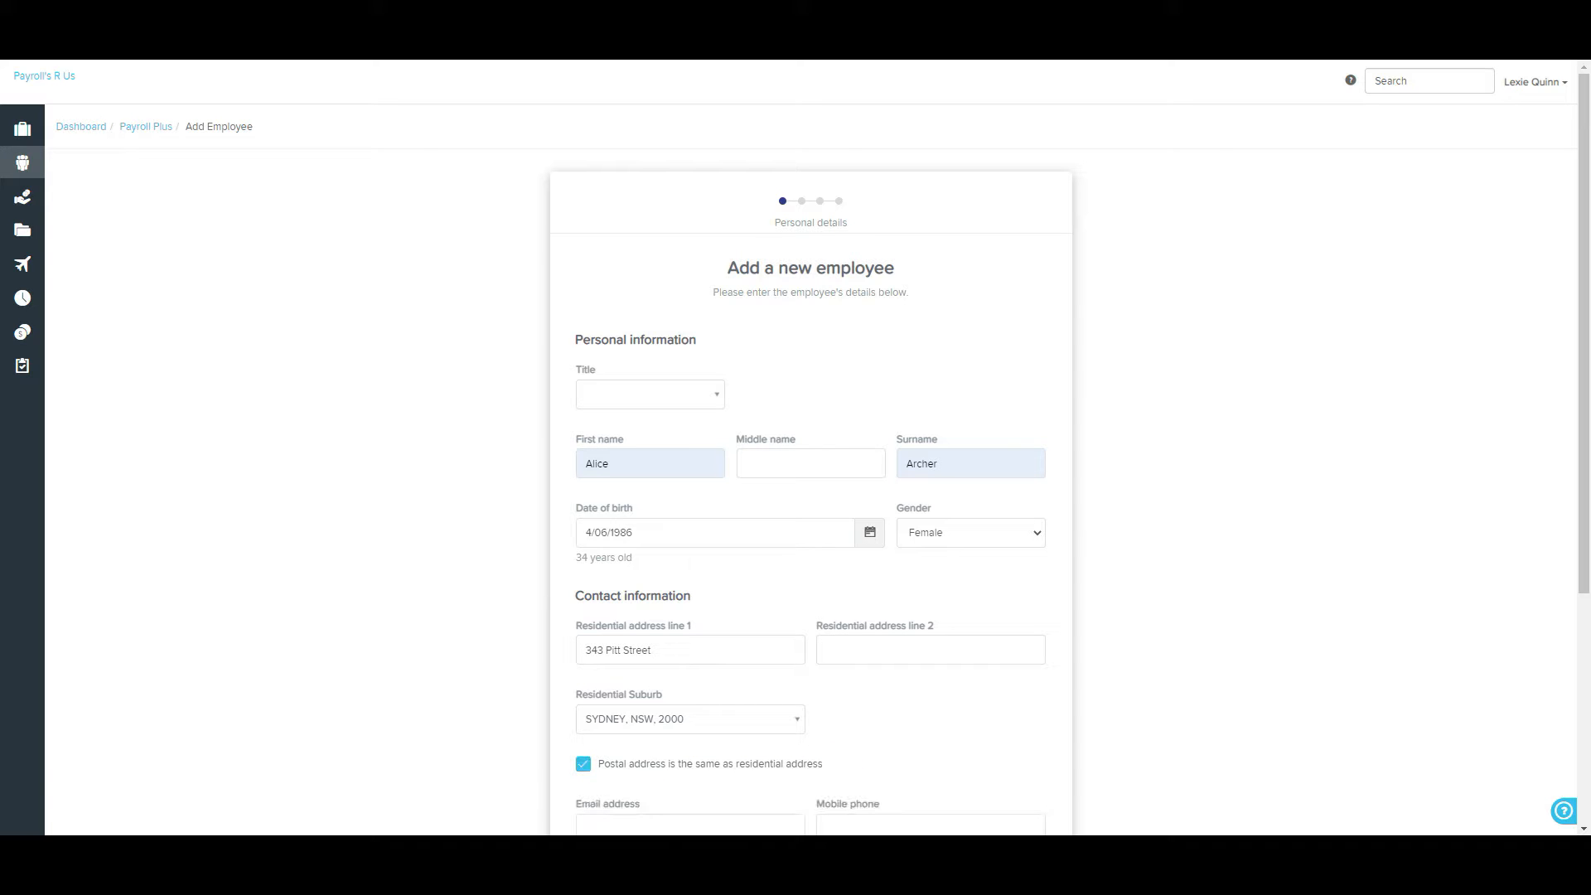
Step: Complete the contact information with Email notifications, turn on self-service for the employee, and continue to the employment details
{"action": "scroll", "coordinate": [811, 489], "scroll_direction": "down", "scroll_amount": 4}
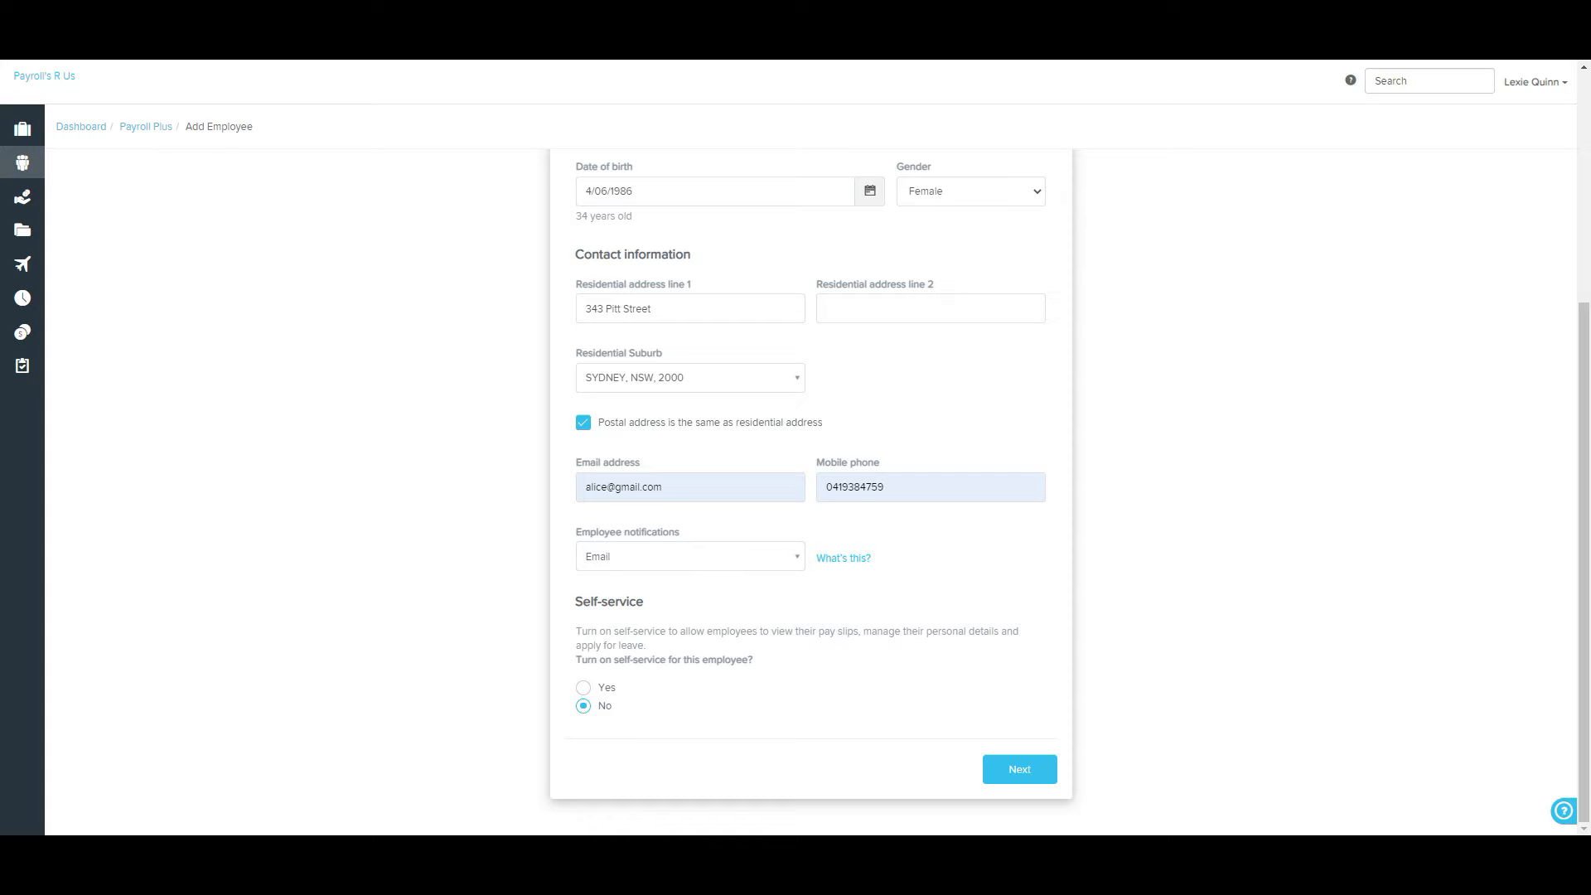
{"action": "left_click", "coordinate": [690, 556]}
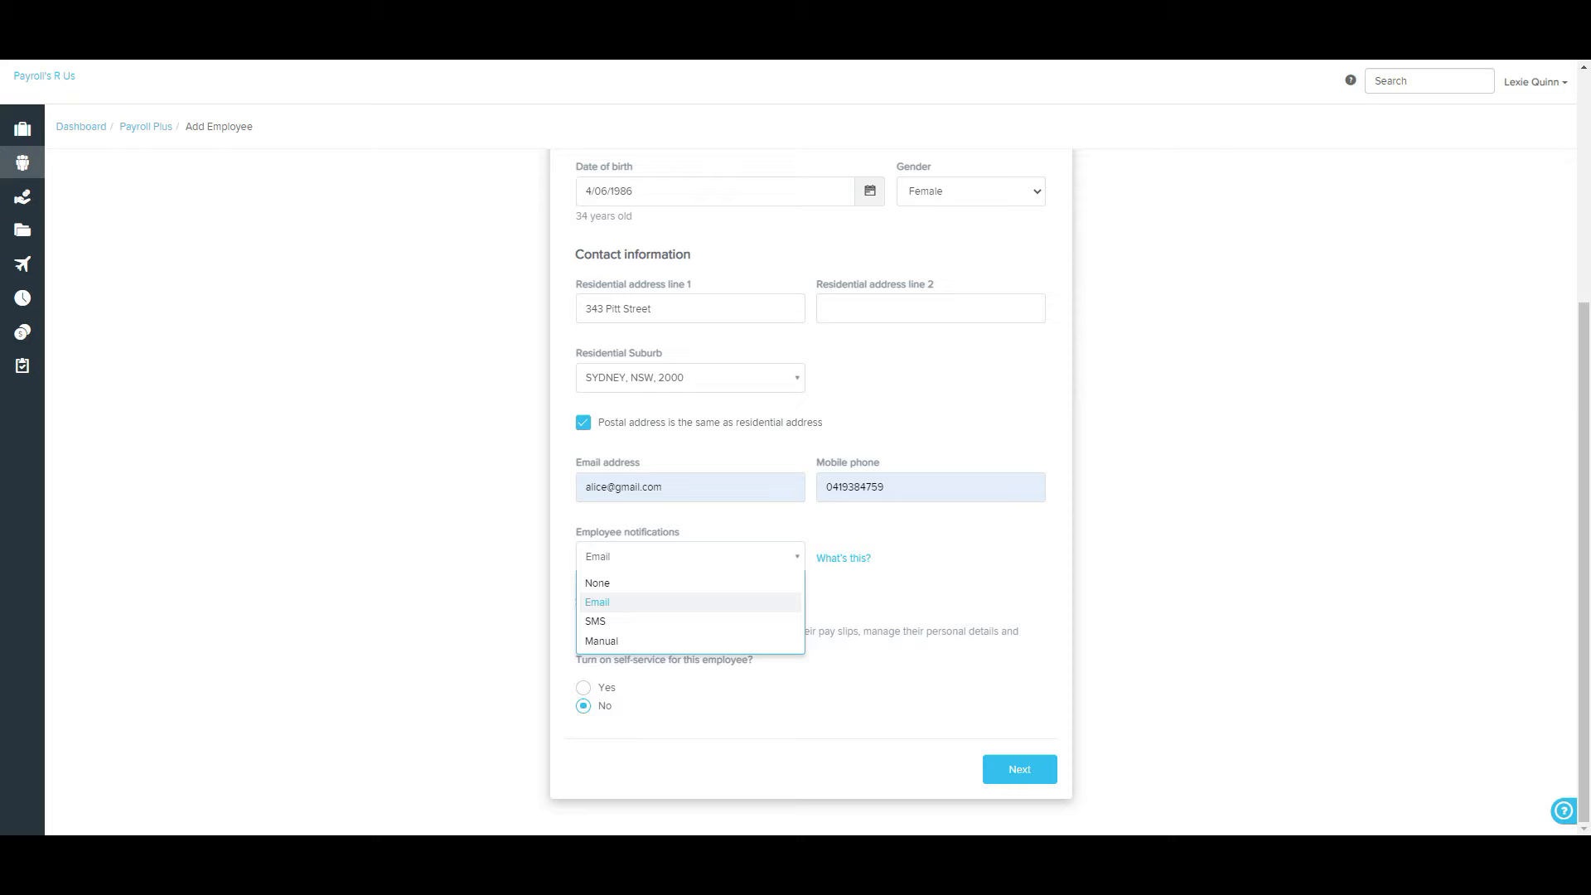
{"action": "left_click", "coordinate": [597, 602]}
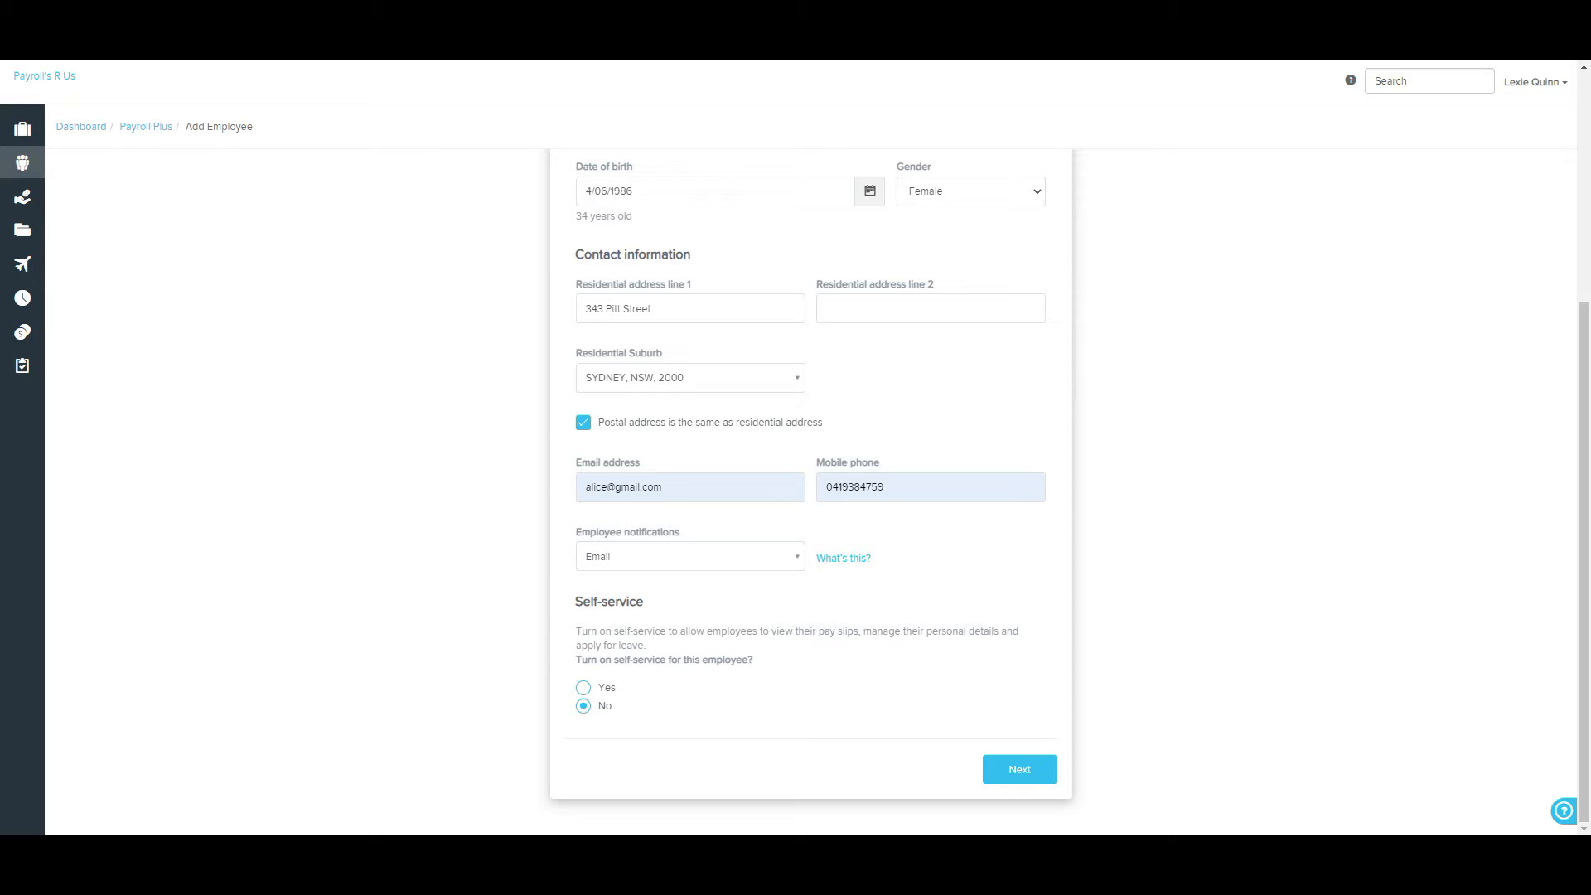
{"action": "left_click", "coordinate": [583, 687]}
{"action": "left_click", "coordinate": [1019, 769]}
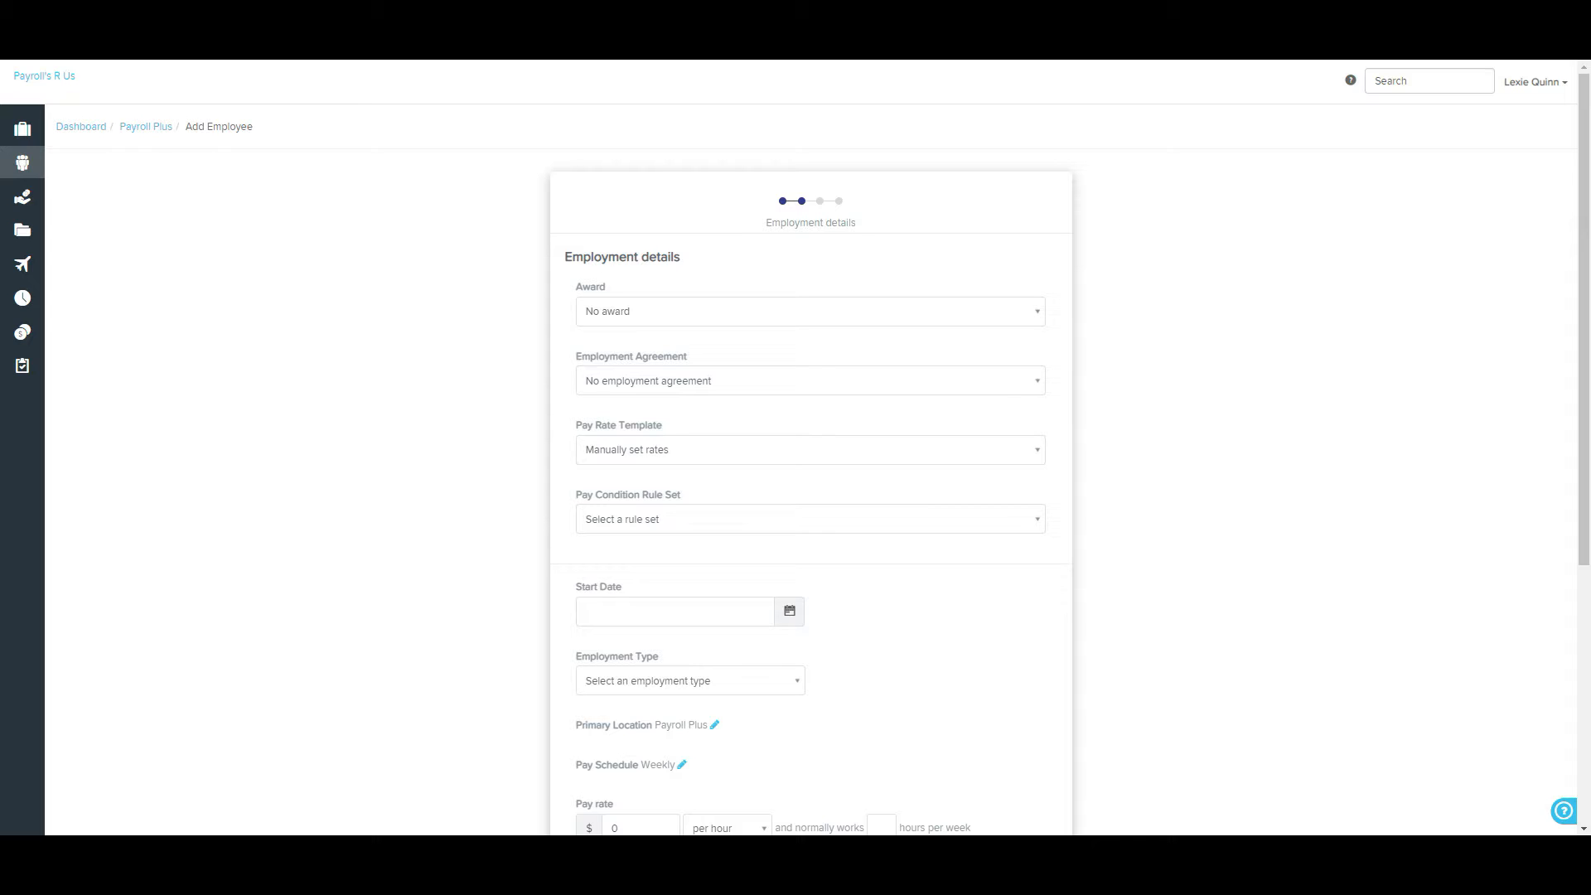
Step: Apply the Hospitality Industry (General) Award 2010 [MA000009] with the Hospitality (Casino) Level 1 - Full Time agreement and review the pre-filled employment details
{"action": "left_click", "coordinate": [810, 311]}
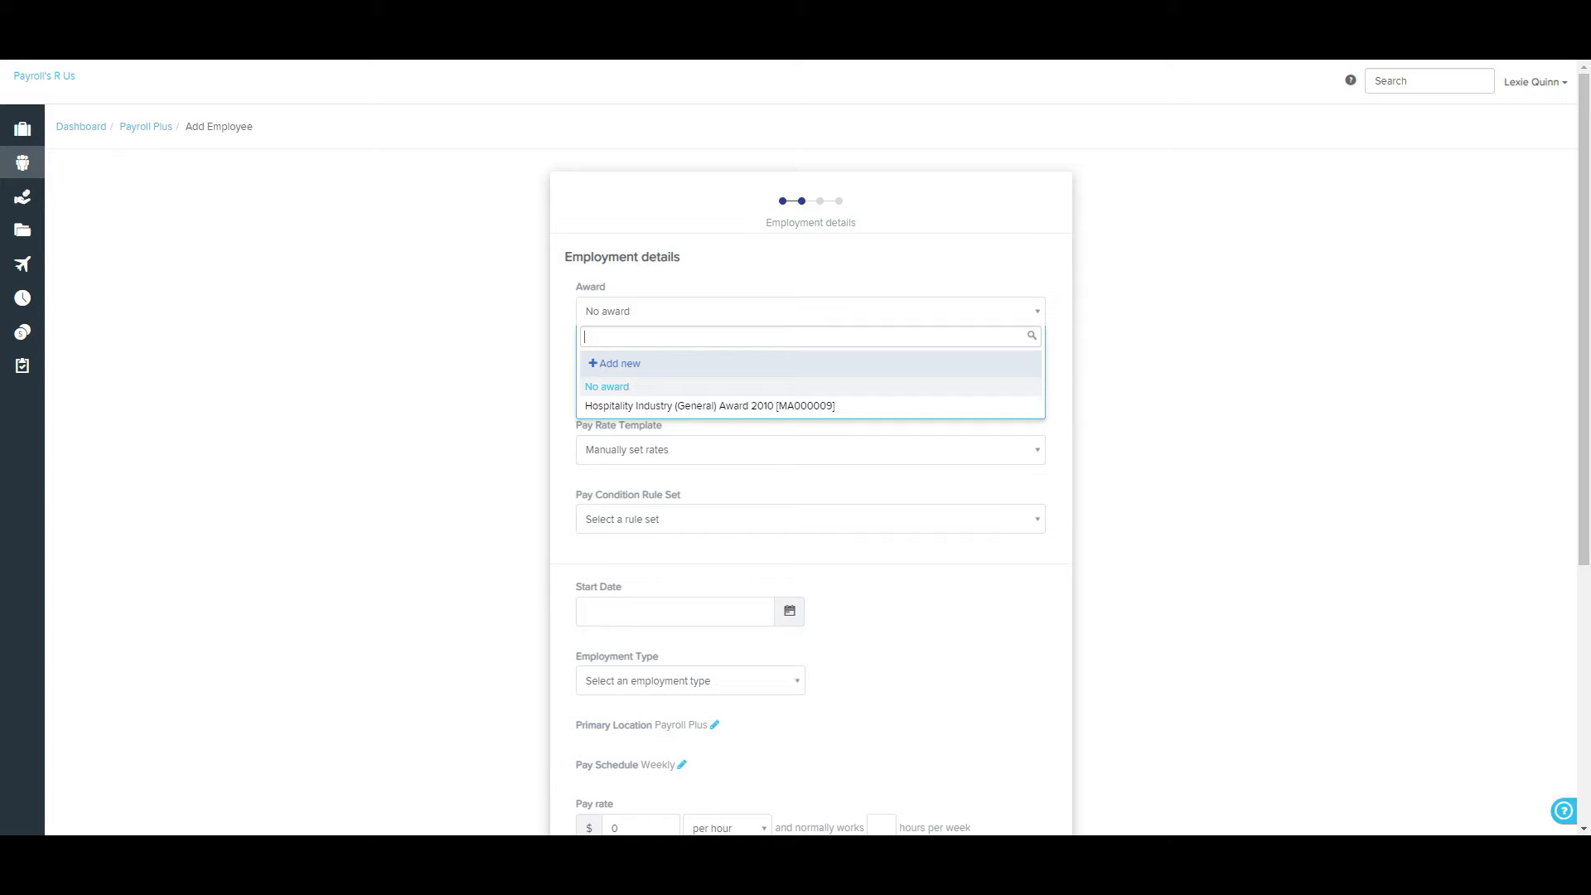
{"action": "left_click", "coordinate": [709, 405]}
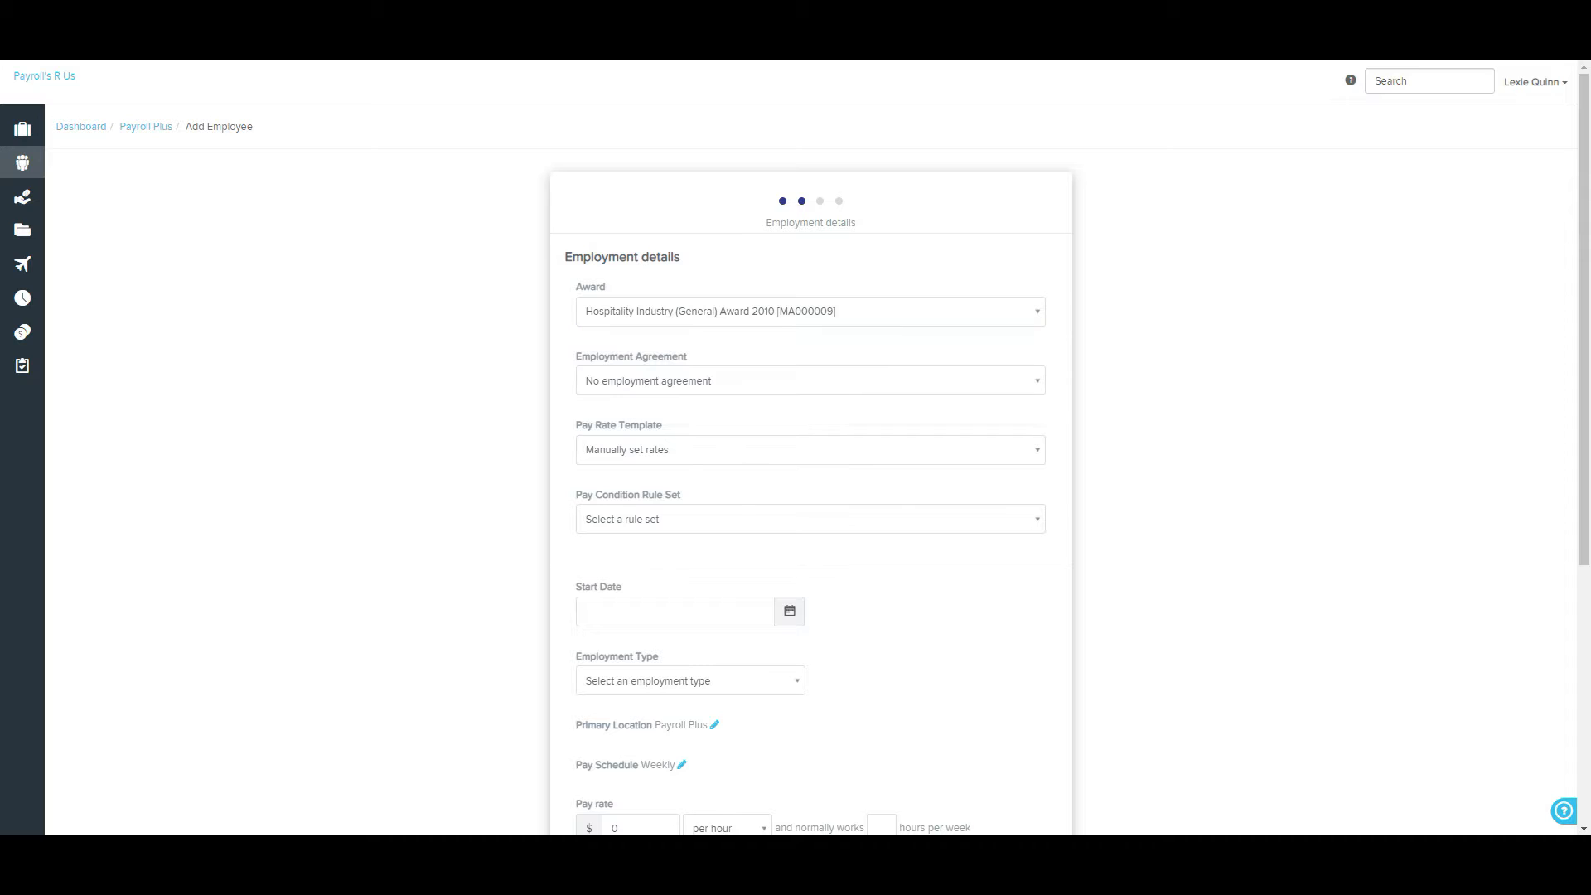
{"action": "left_click", "coordinate": [810, 380]}
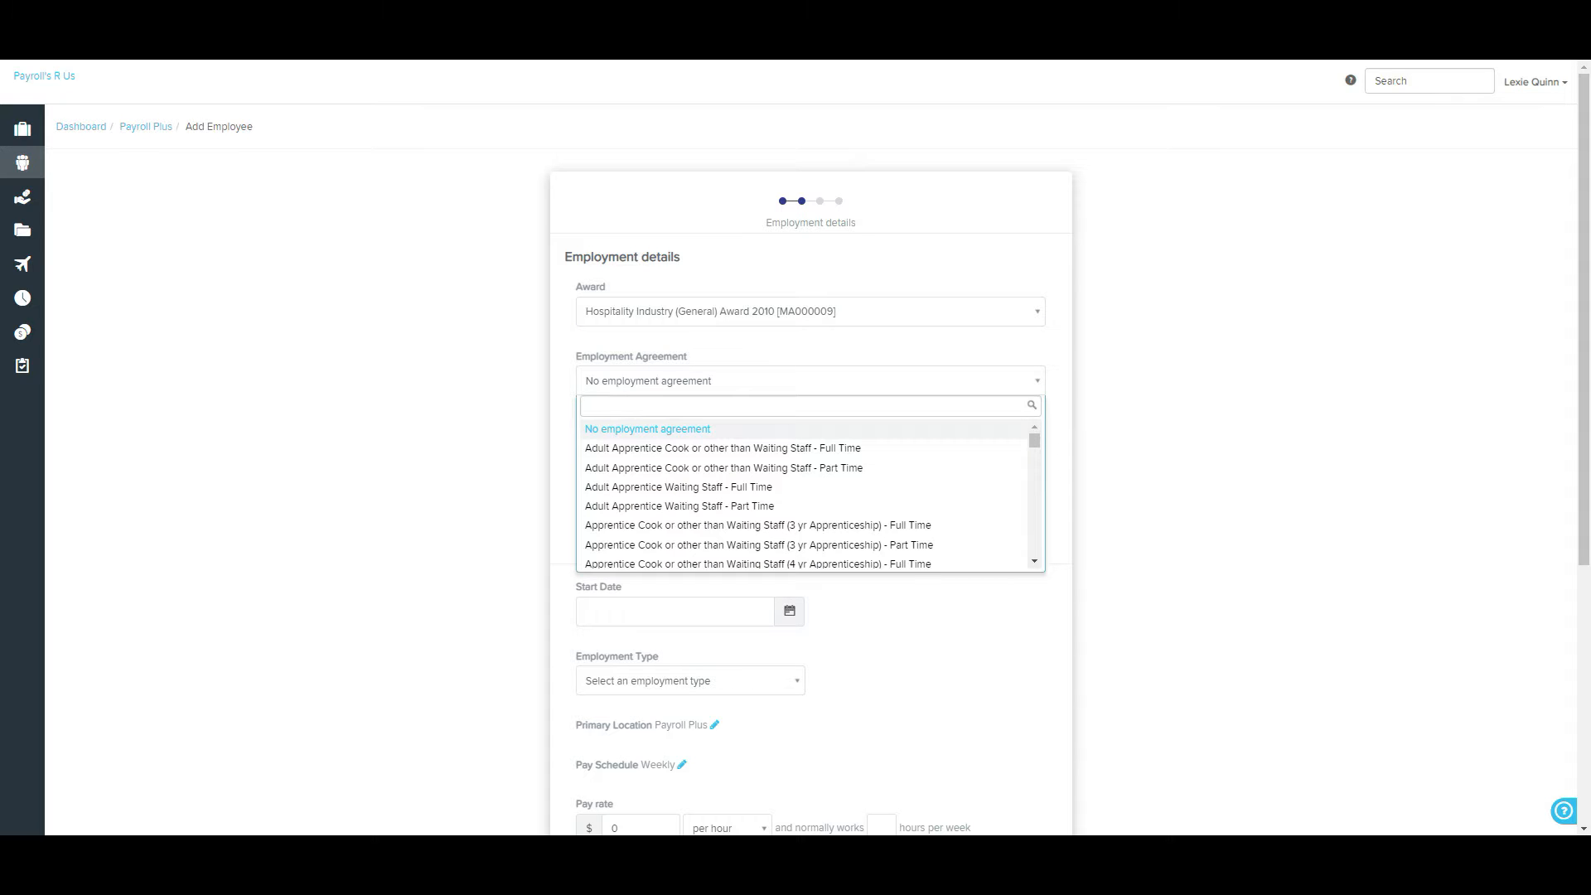
{"action": "type", "text": "casi"}
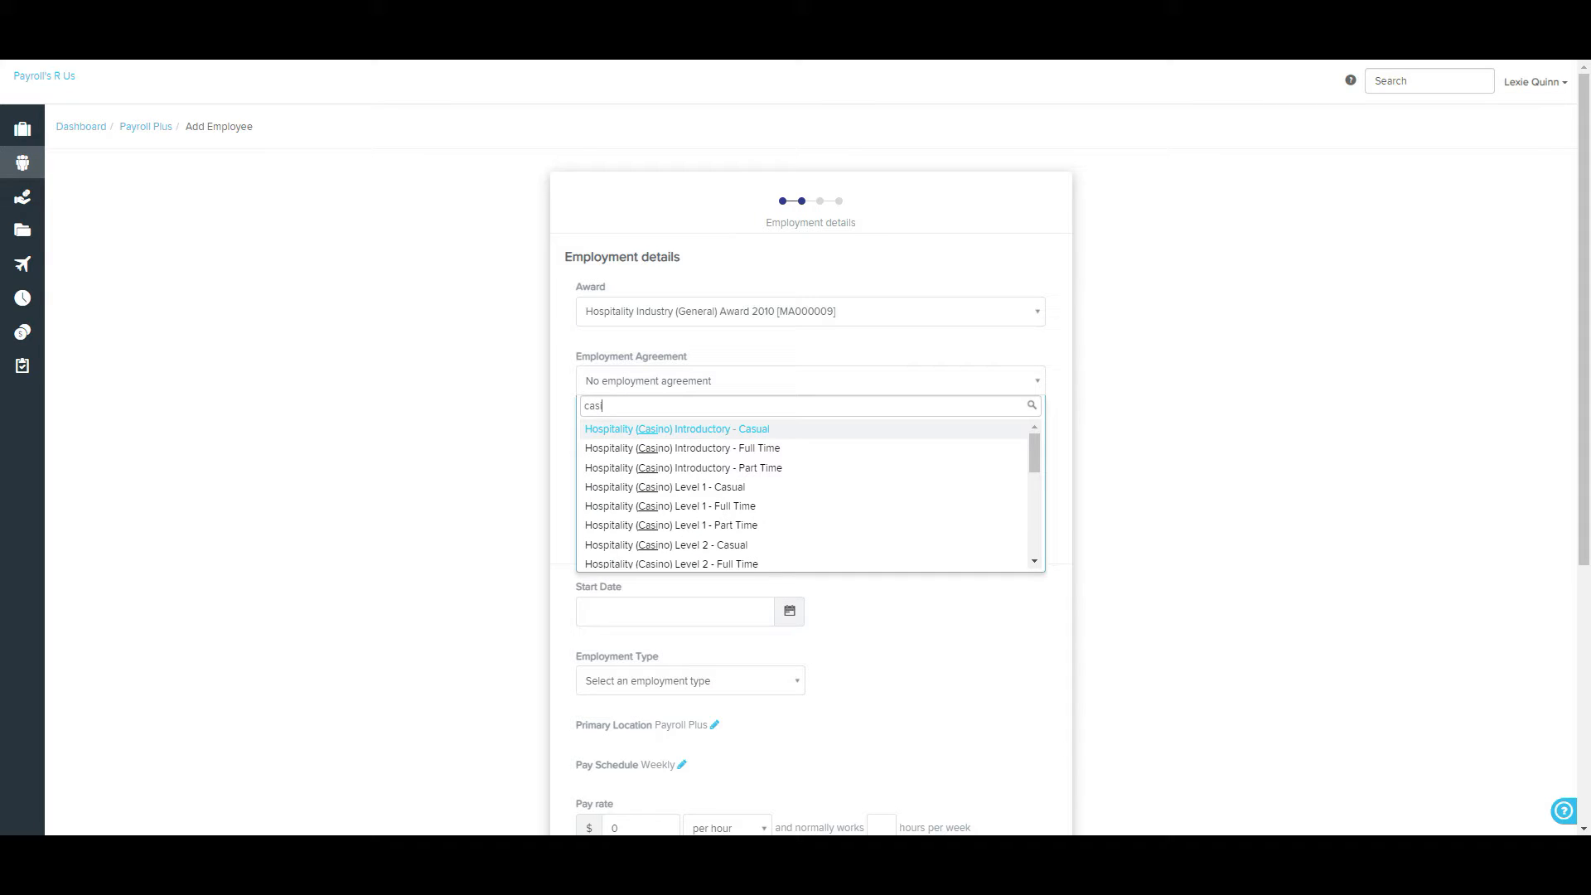
{"action": "key", "text": "Down"}
{"action": "key", "text": "Down"}
{"action": "key", "text": "Down"}
{"action": "key", "text": "Down"}
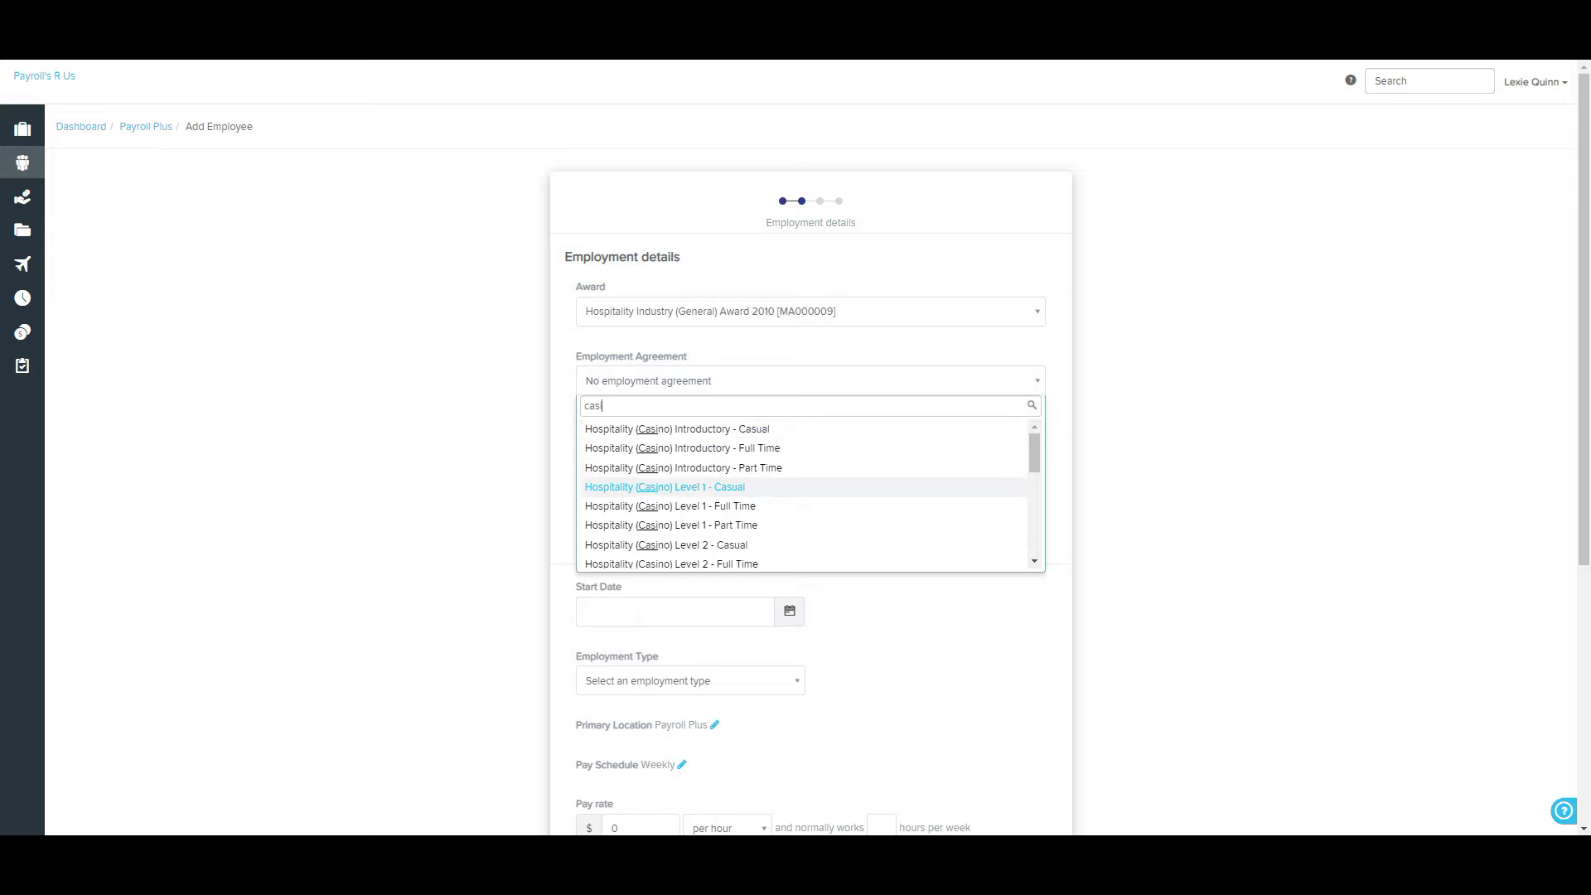
{"action": "key", "text": "Return"}
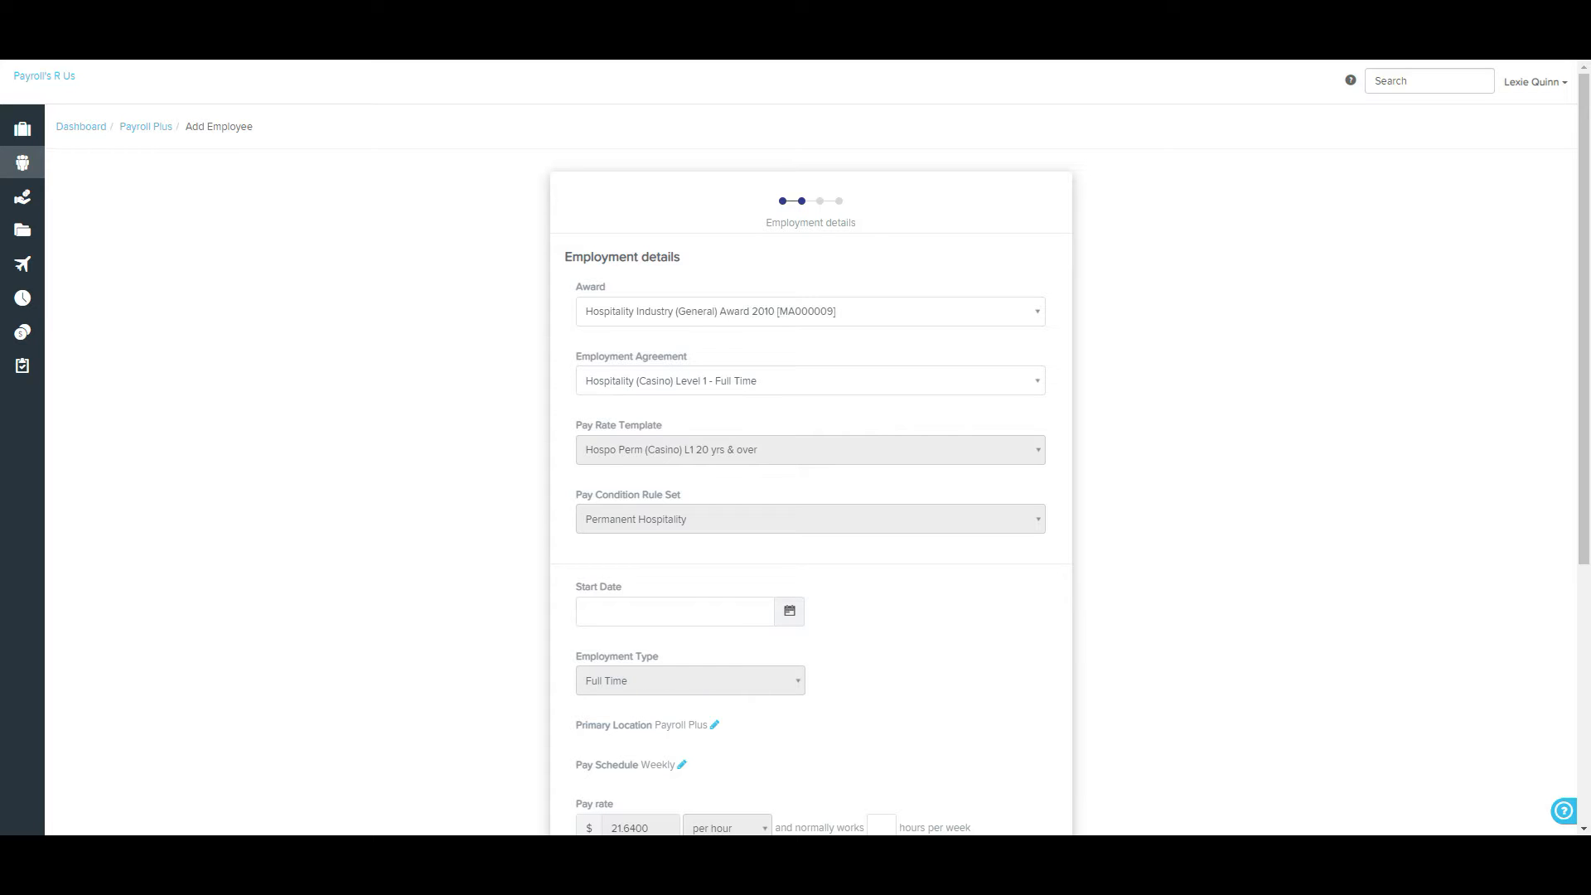
{"action": "scroll", "coordinate": [811, 453], "scroll_direction": "down", "scroll_amount": 2}
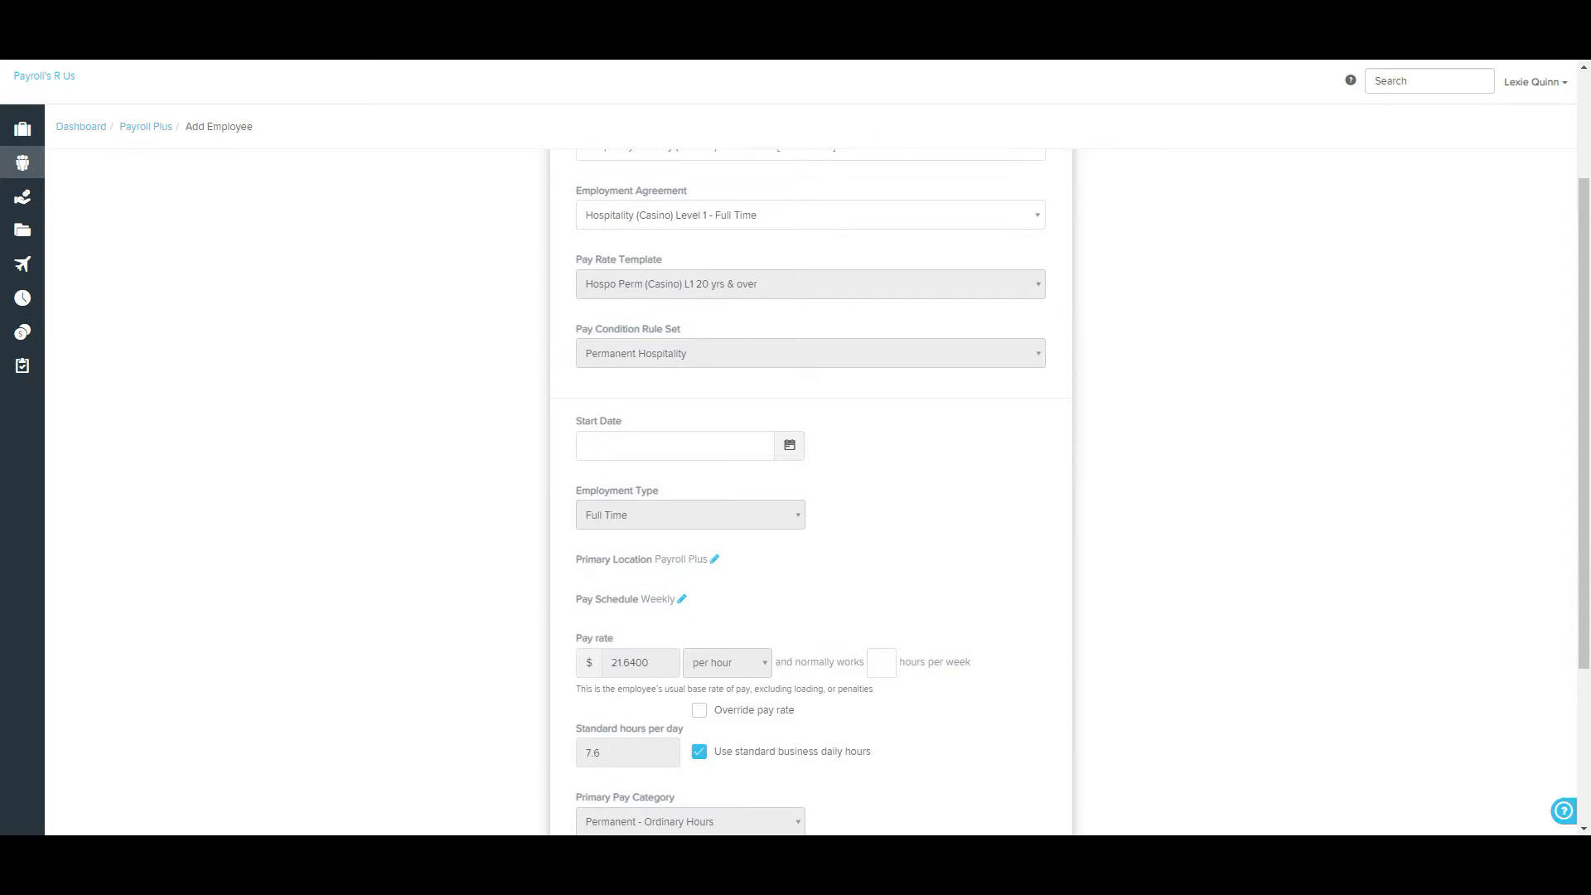
{"action": "scroll", "coordinate": [811, 489], "scroll_direction": "down", "scroll_amount": 1}
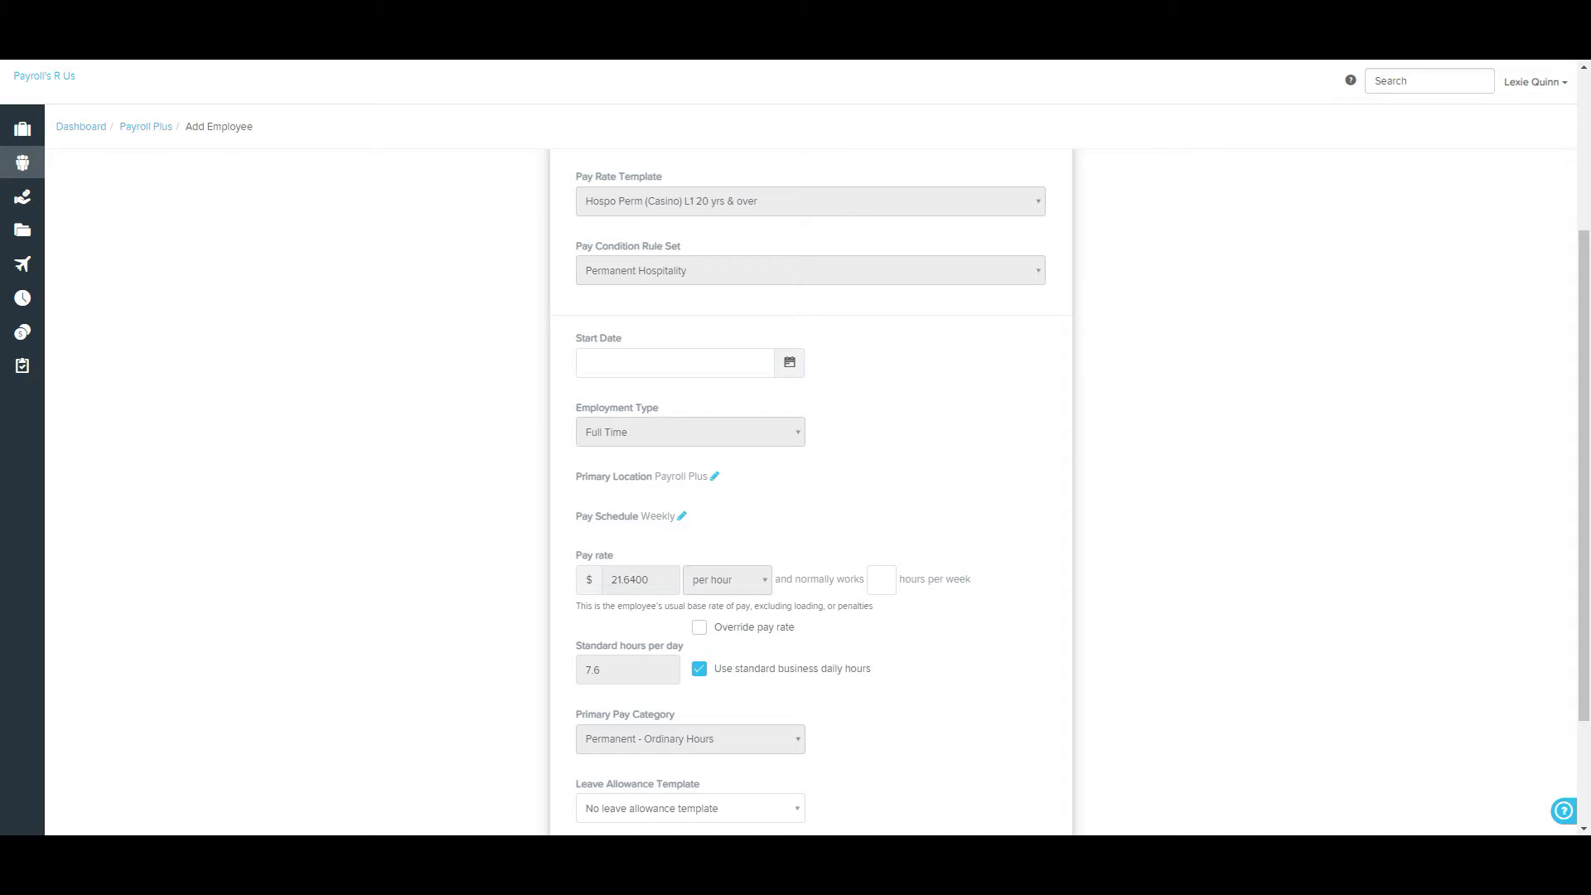
{"action": "scroll", "coordinate": [810, 489], "scroll_direction": "down", "scroll_amount": 2}
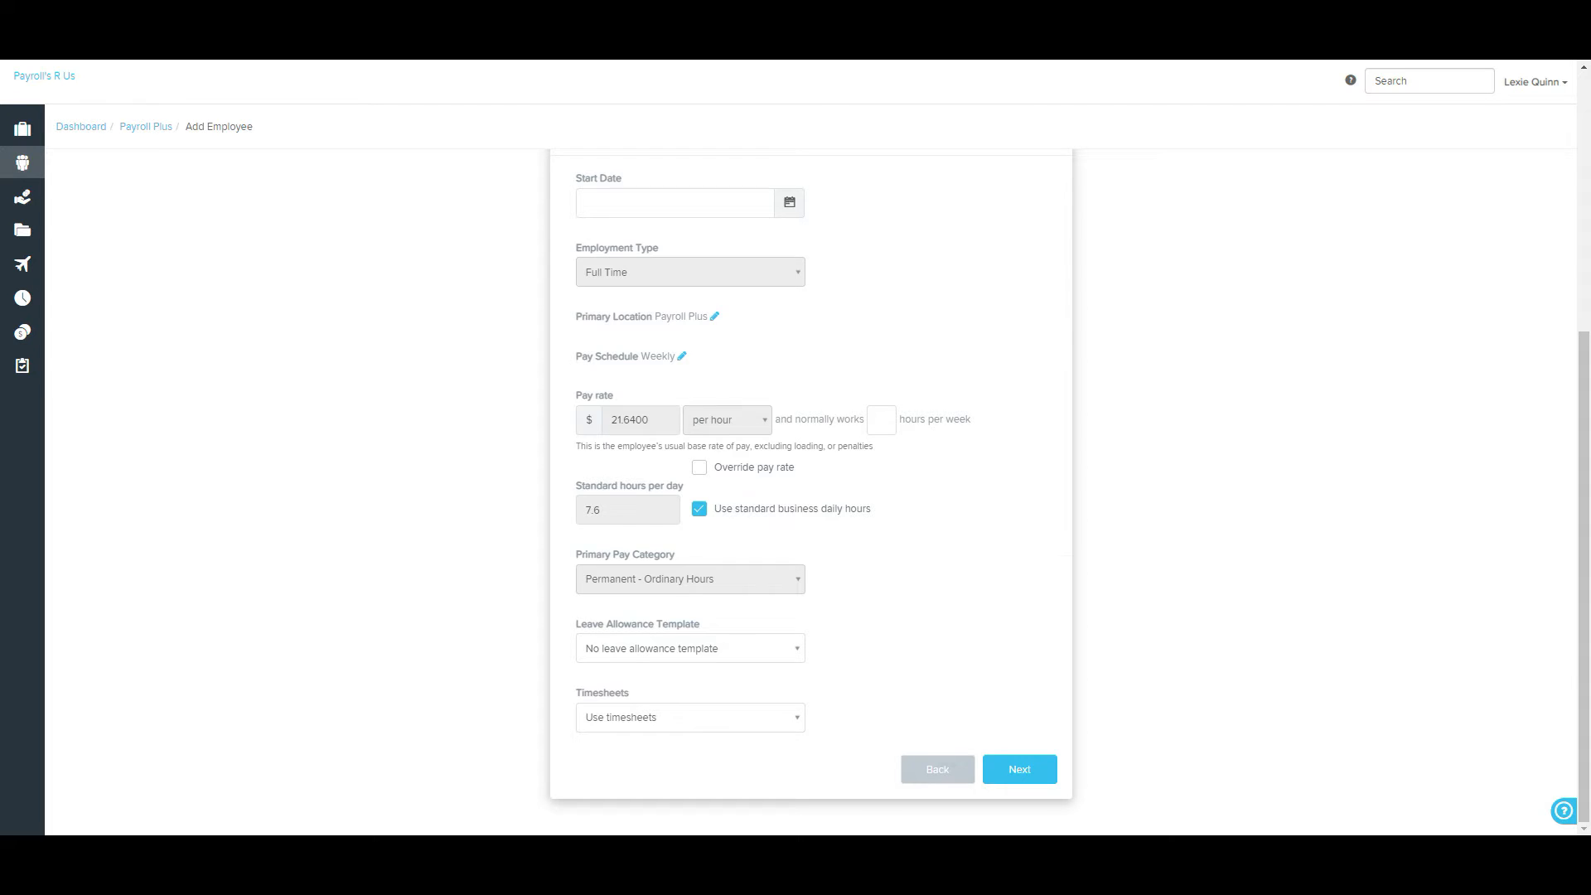
Step: Reset the employee to No award with no employment agreement, and view the available pay condition rule sets
{"action": "scroll", "coordinate": [810, 489], "scroll_direction": "up", "scroll_amount": 5}
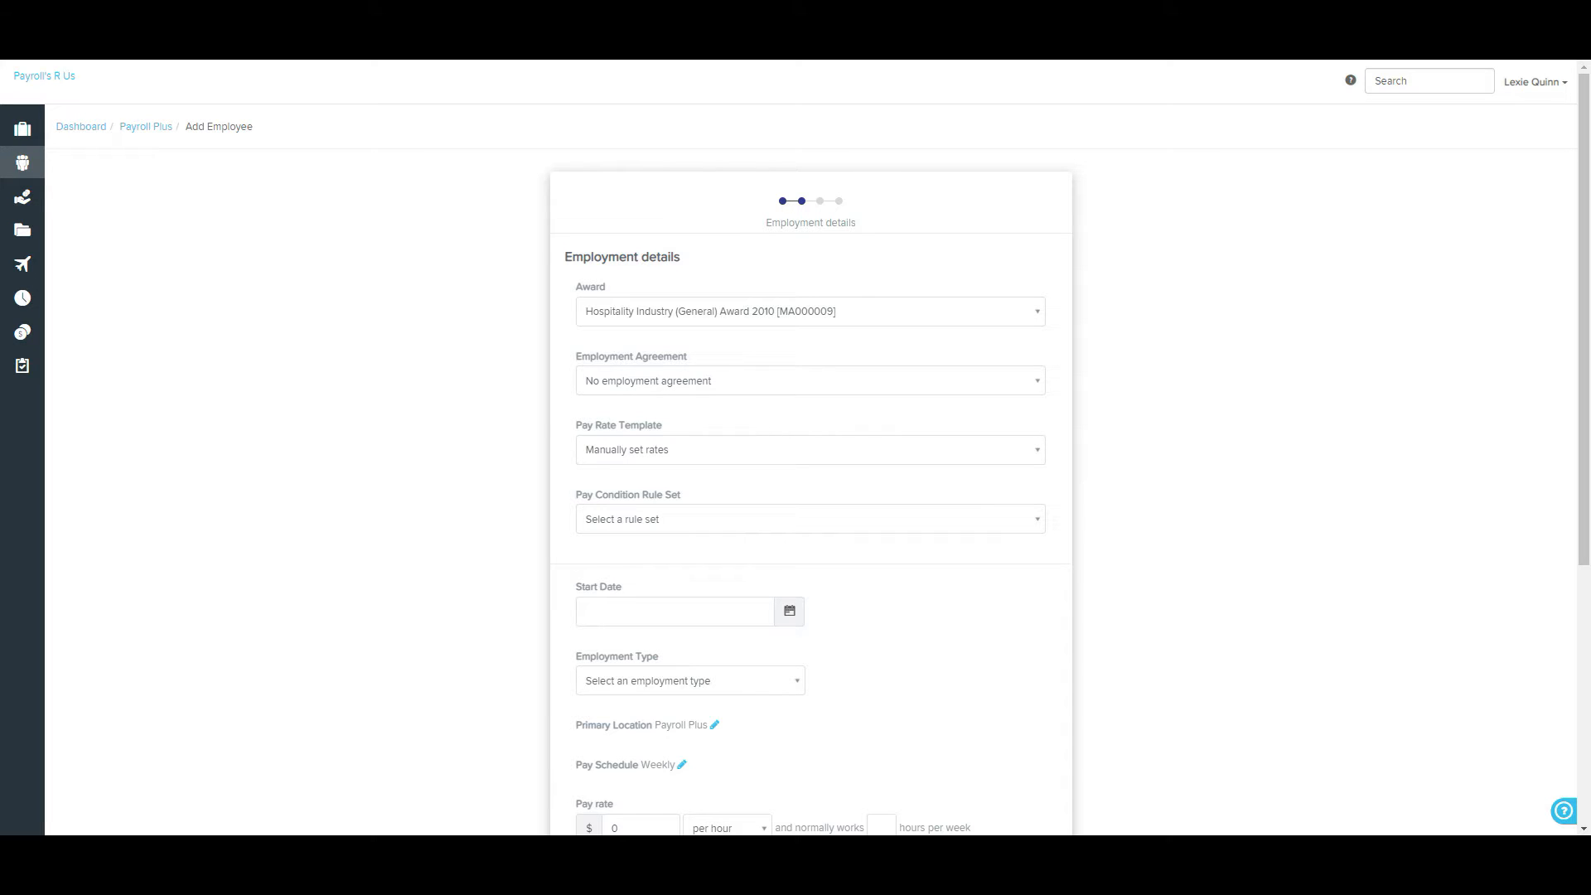
{"action": "left_click", "coordinate": [809, 311]}
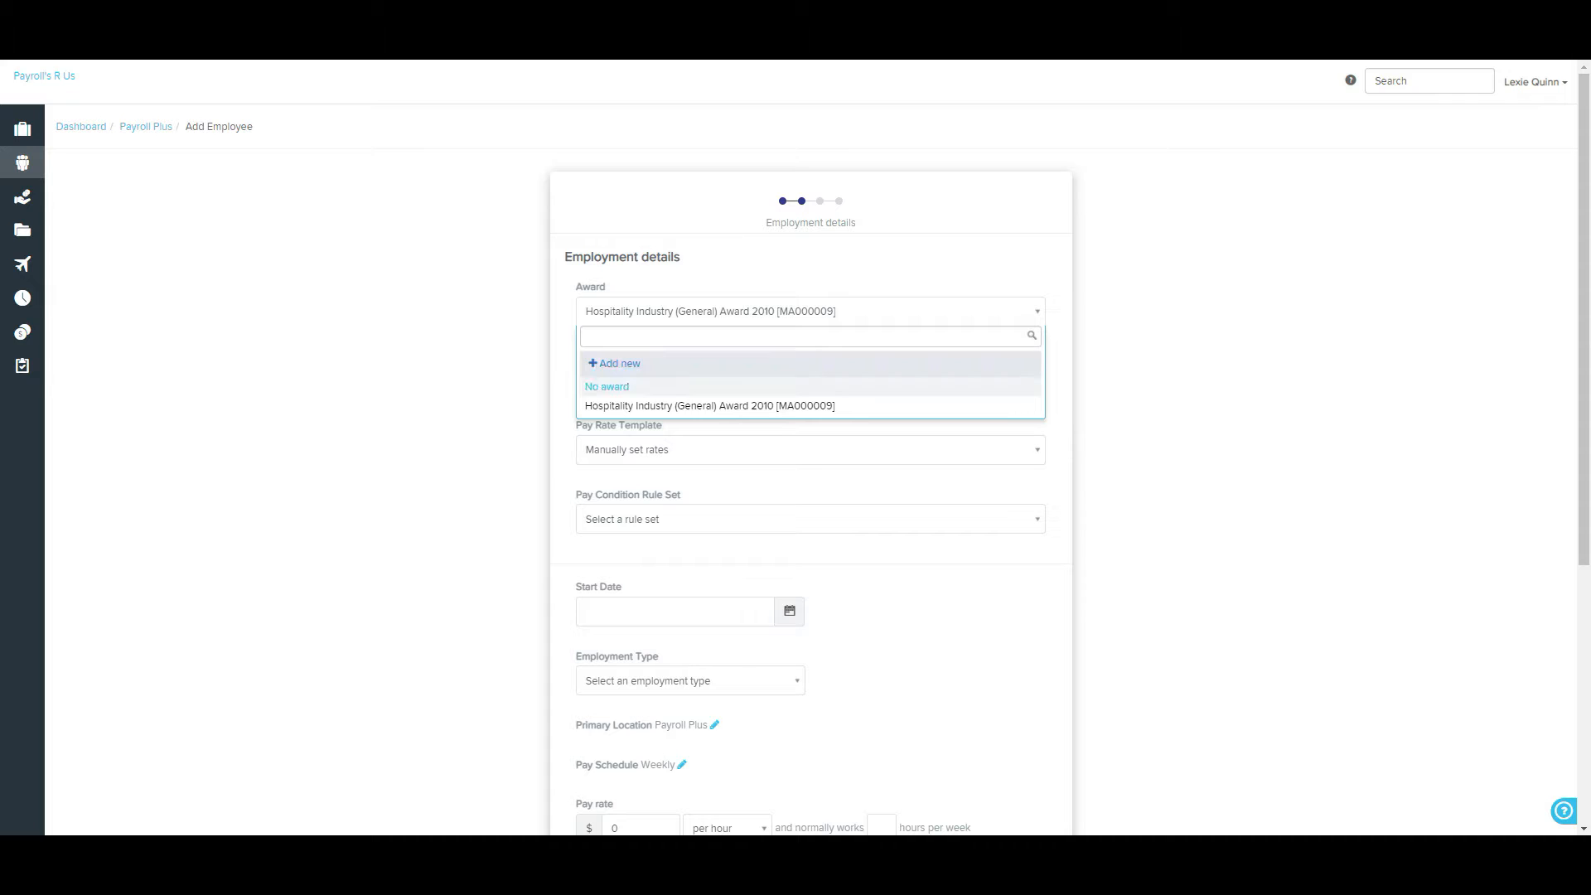
{"action": "left_click", "coordinate": [627, 387]}
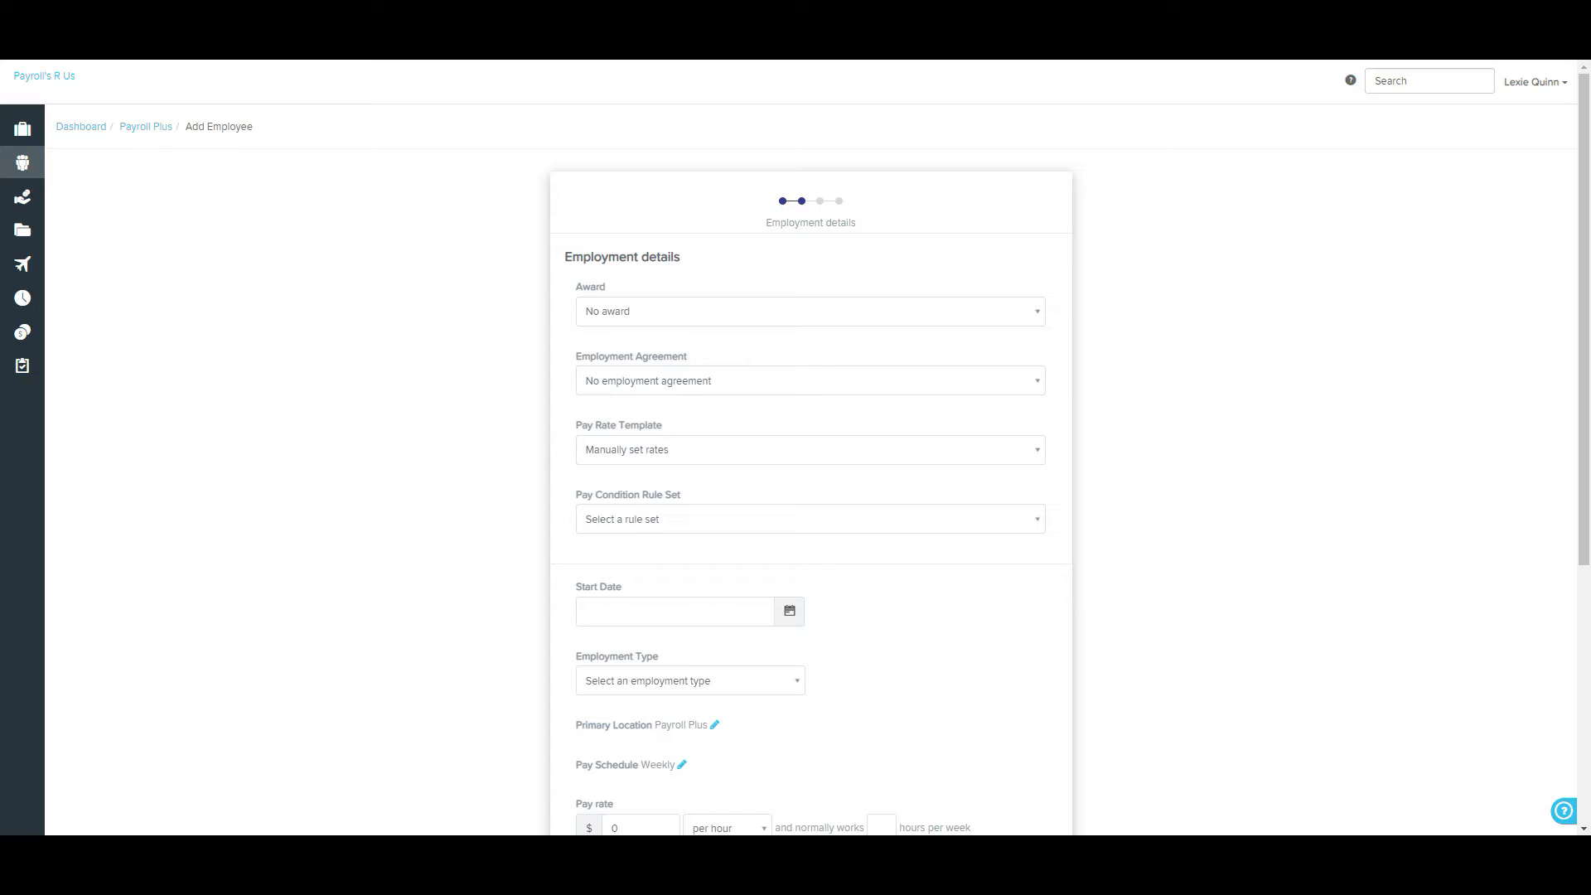
{"action": "left_click", "coordinate": [810, 519]}
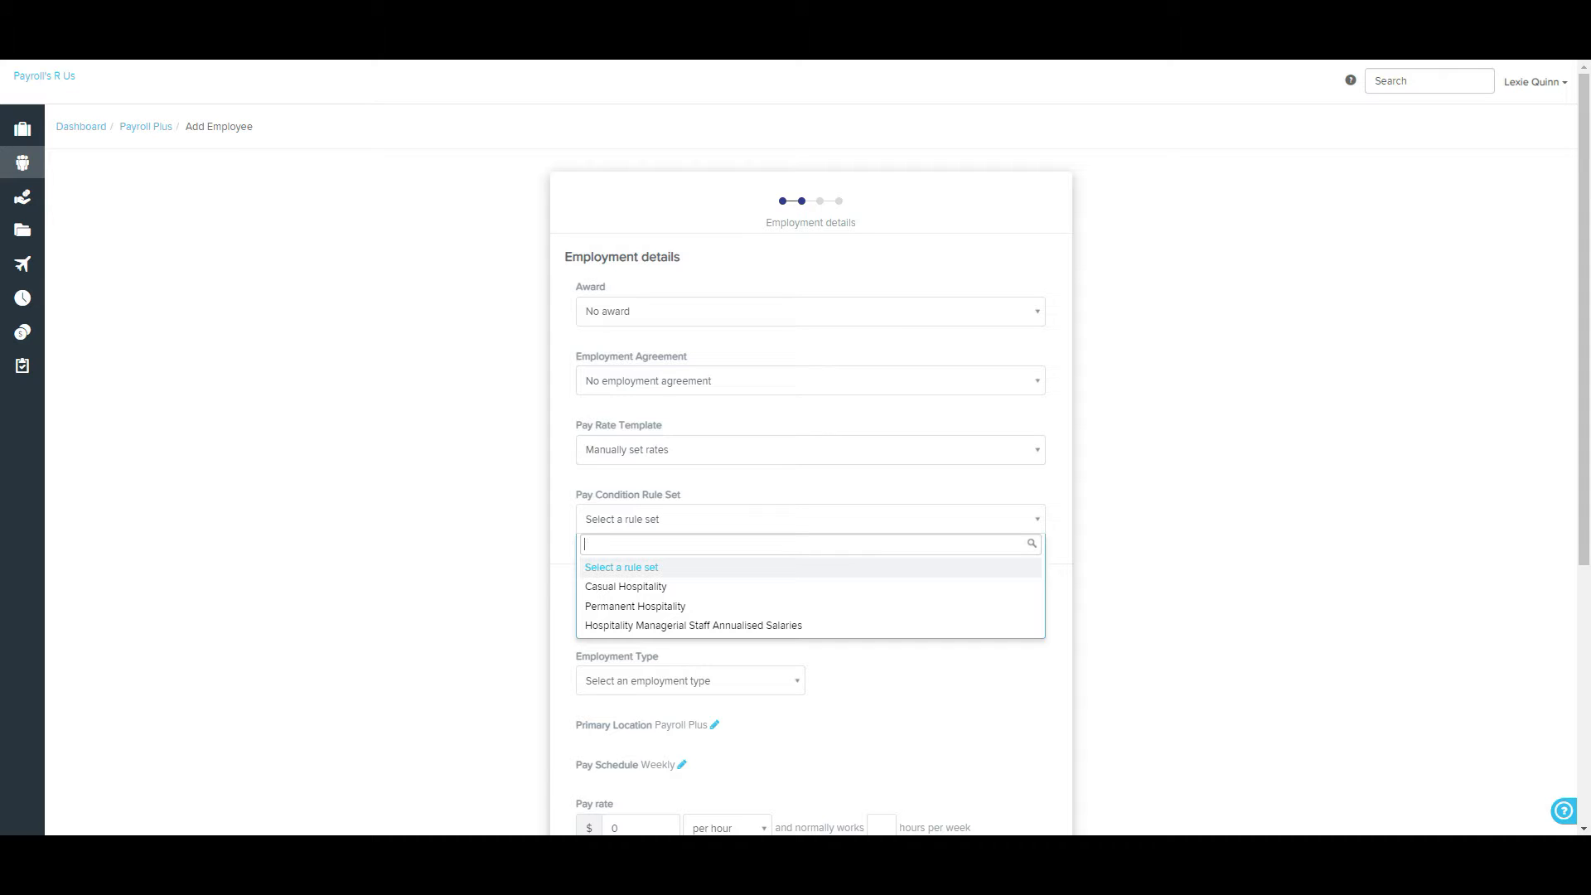
{"action": "key", "text": "Escape"}
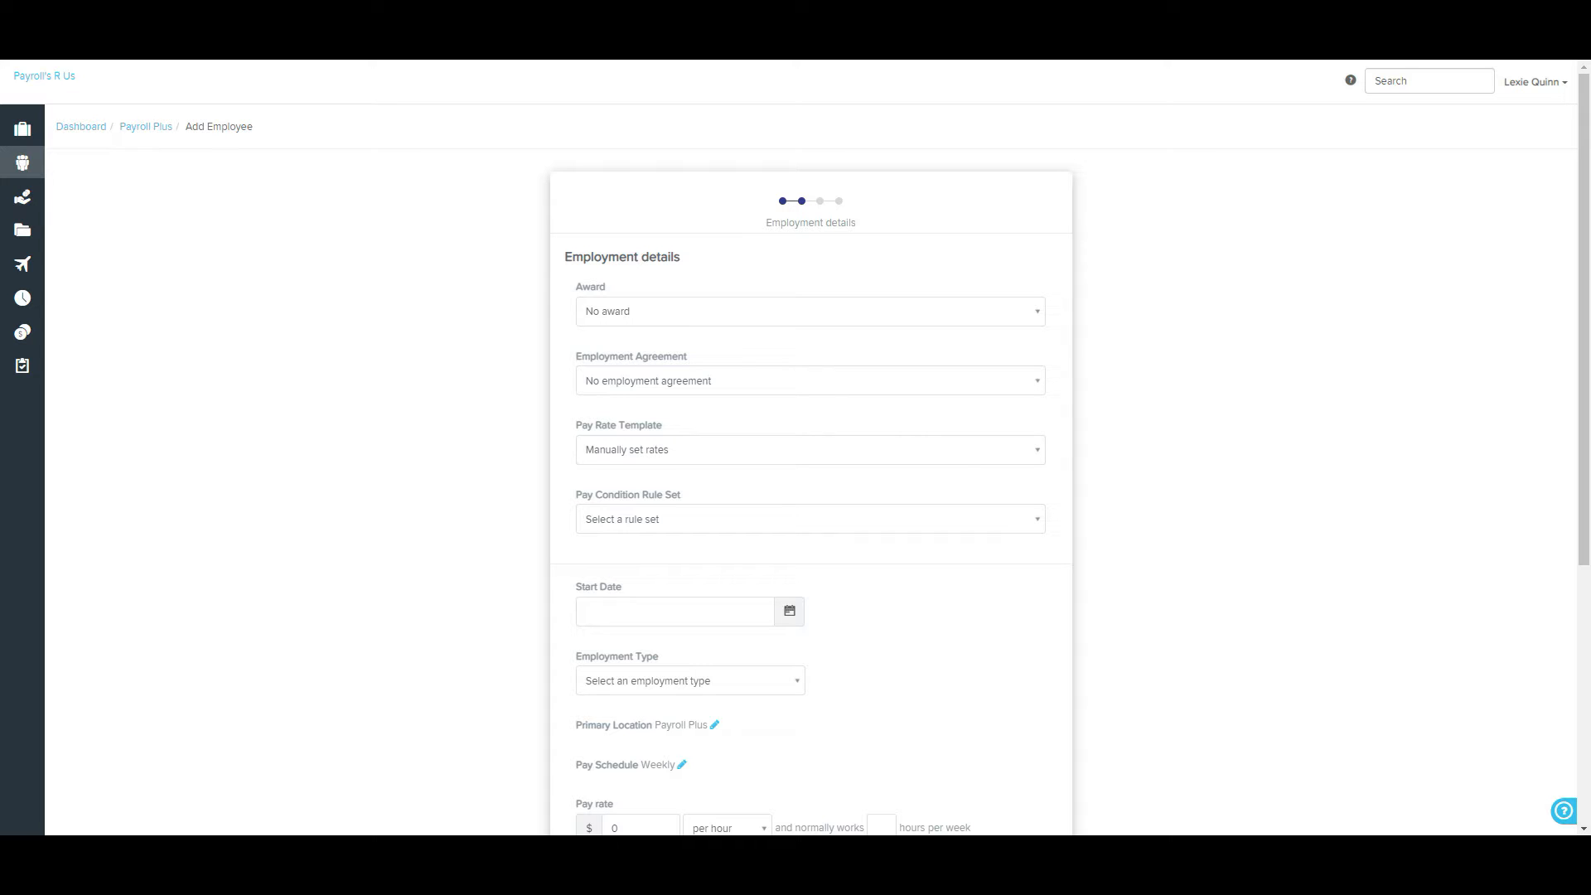
Step: Set the employee's start date to 24/05/2021 and the employment type to Full Time
{"action": "left_click", "coordinate": [674, 611]}
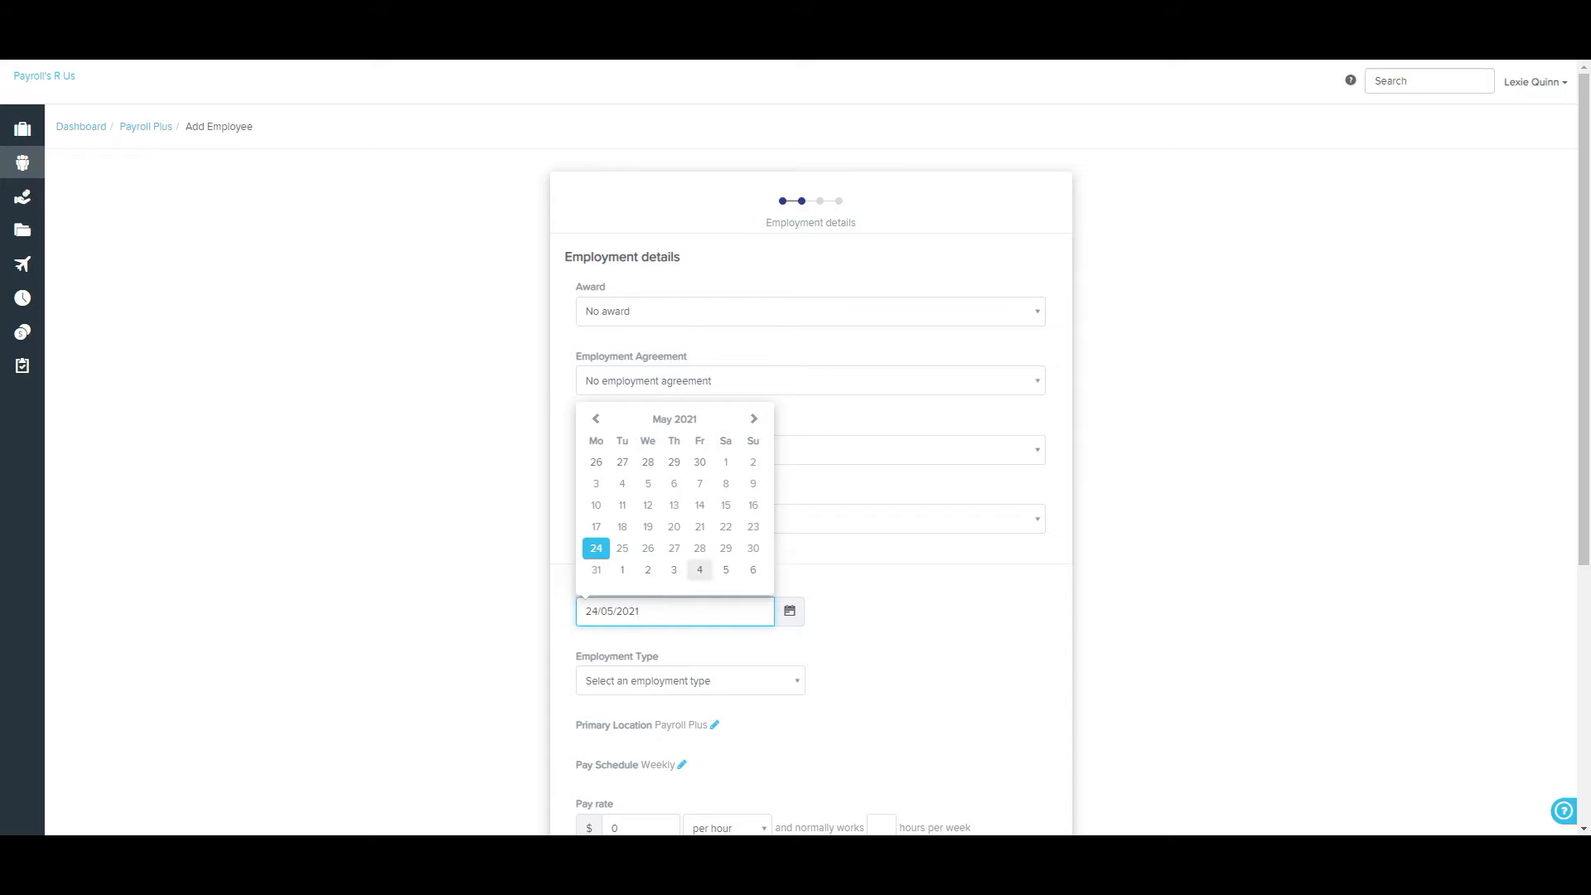
{"action": "left_click", "coordinate": [596, 548]}
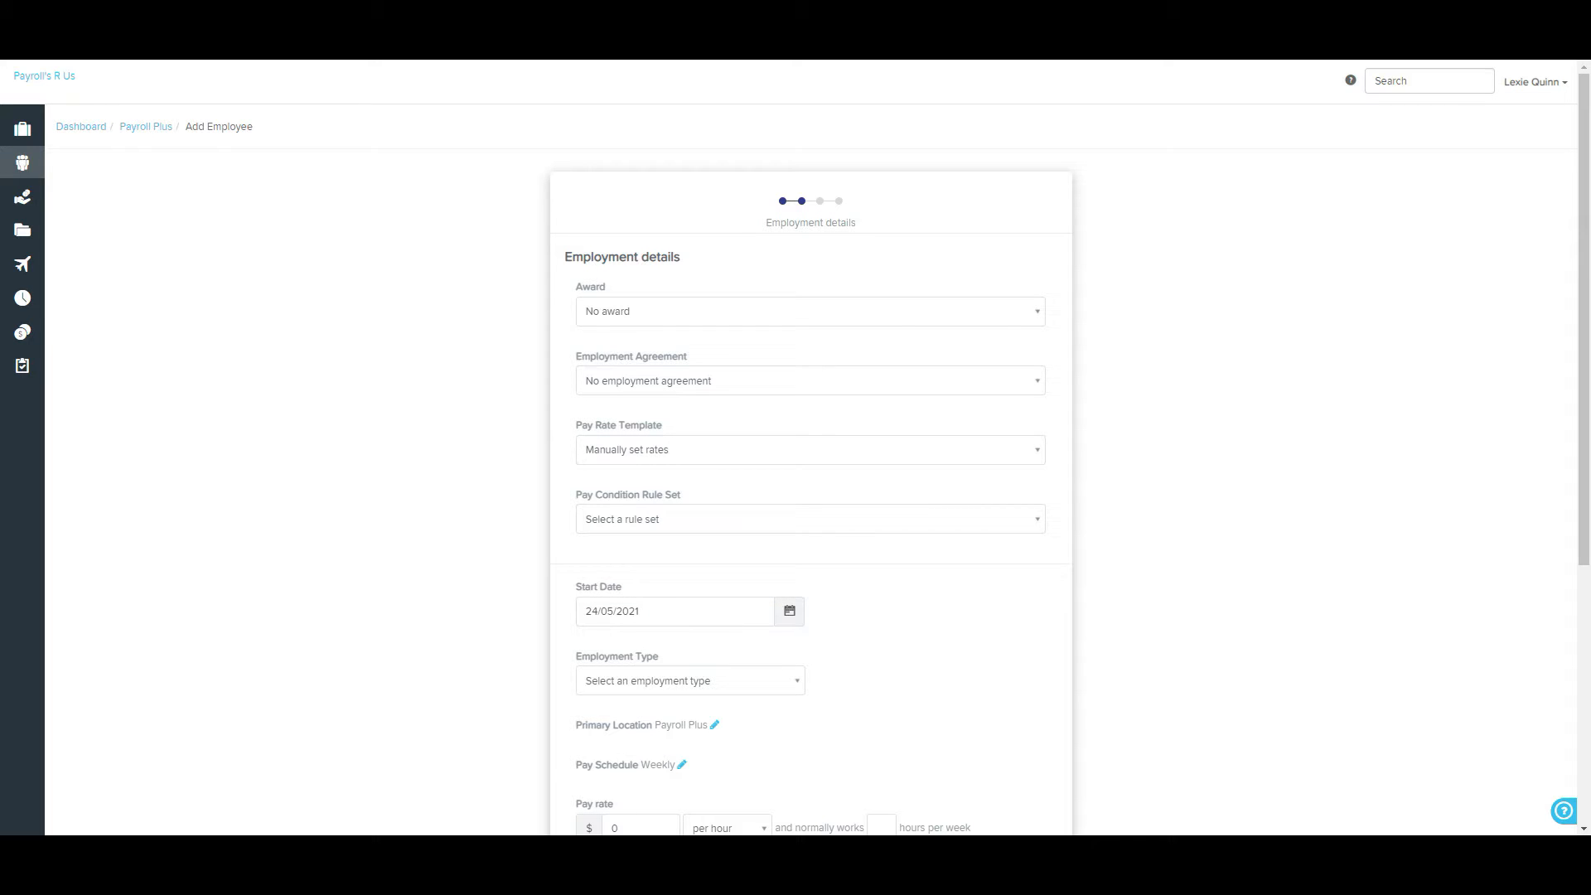
{"action": "left_click", "coordinate": [689, 680]}
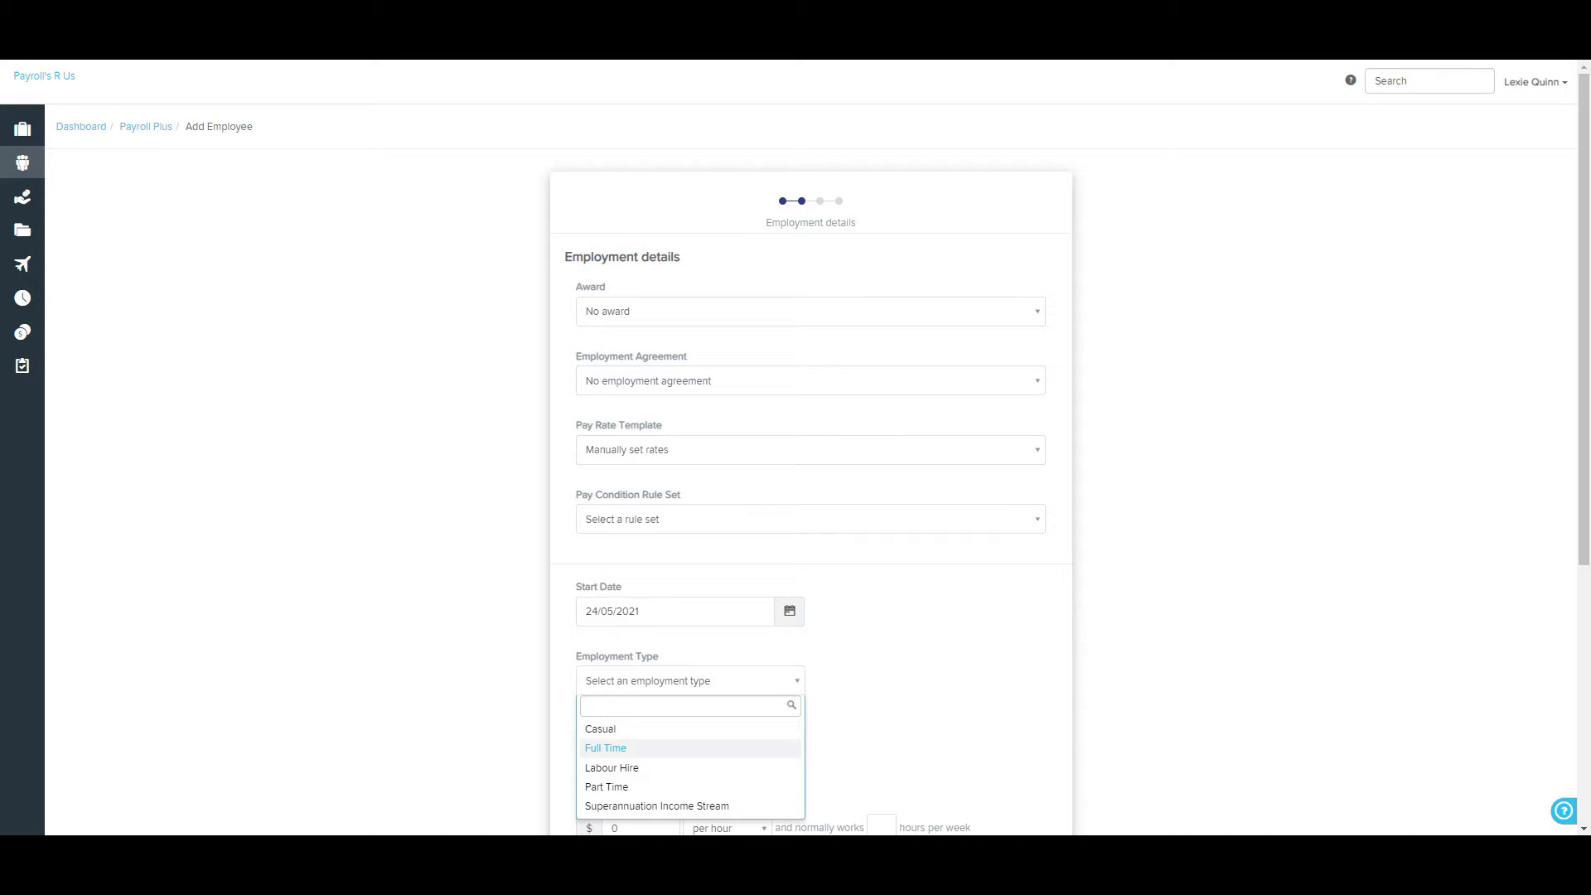
{"action": "key", "text": "Return"}
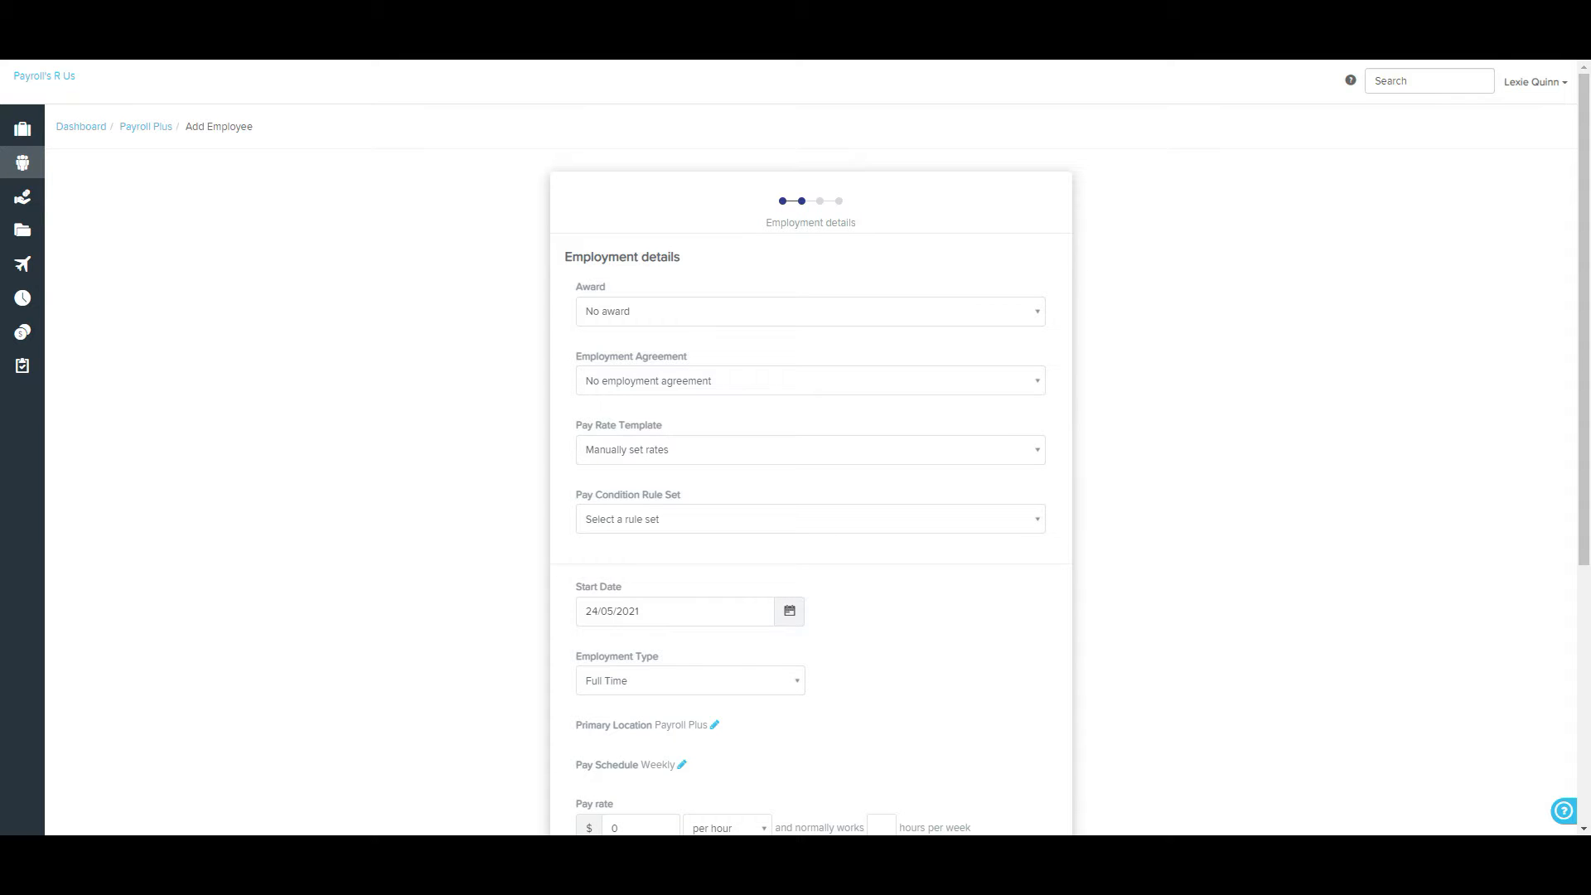
Step: View the available primary locations and pay schedules, keeping Payroll Plus and Weekly
{"action": "scroll", "coordinate": [810, 497], "scroll_direction": "down", "scroll_amount": 5}
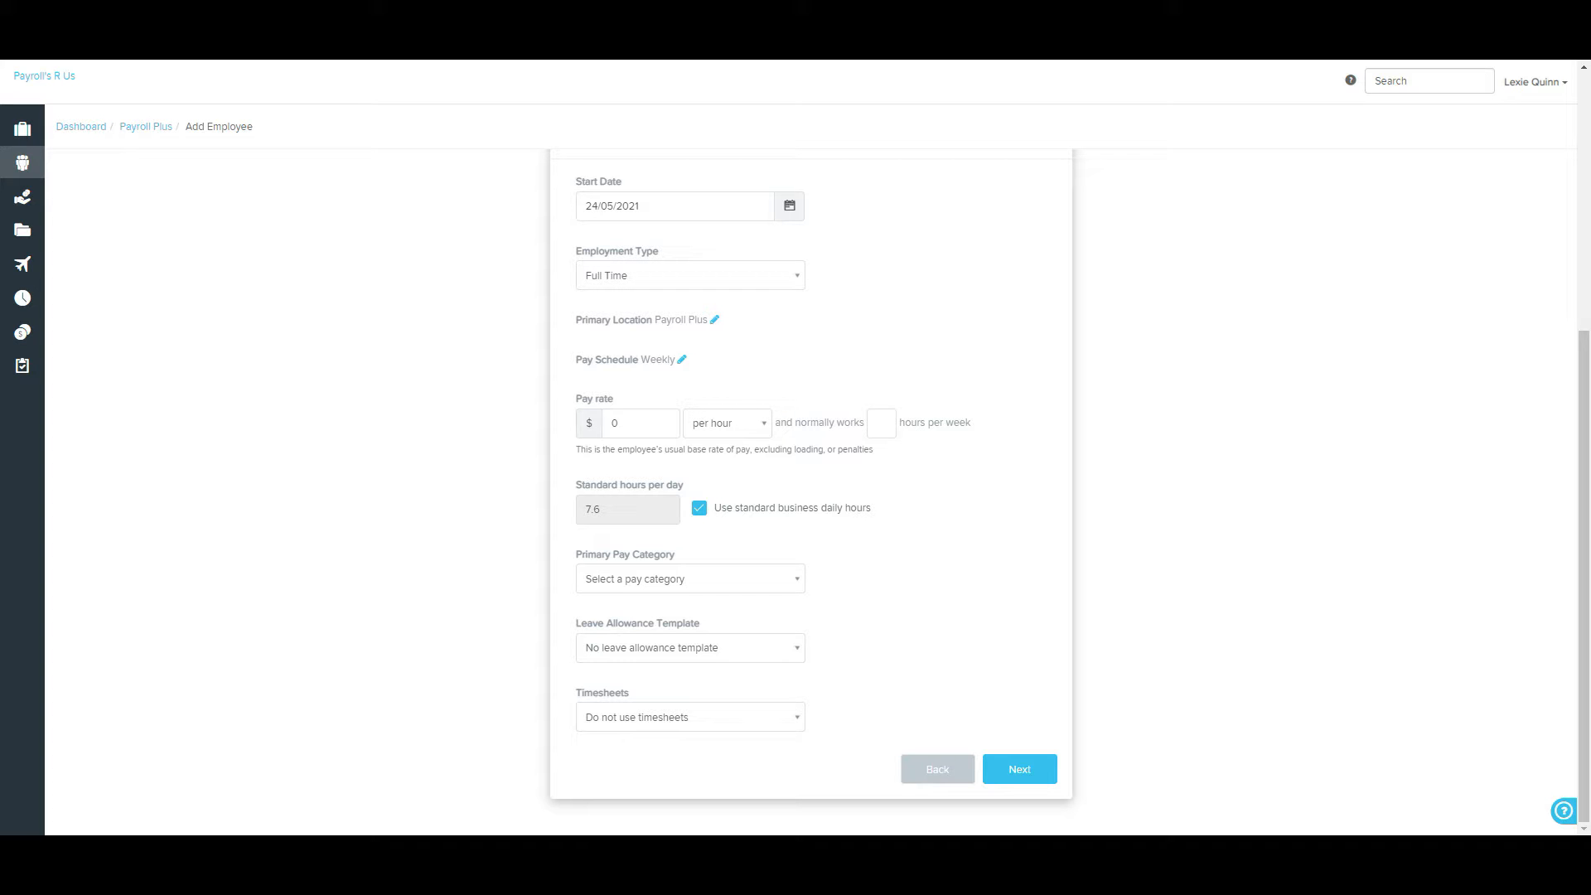
{"action": "left_click", "coordinate": [715, 319]}
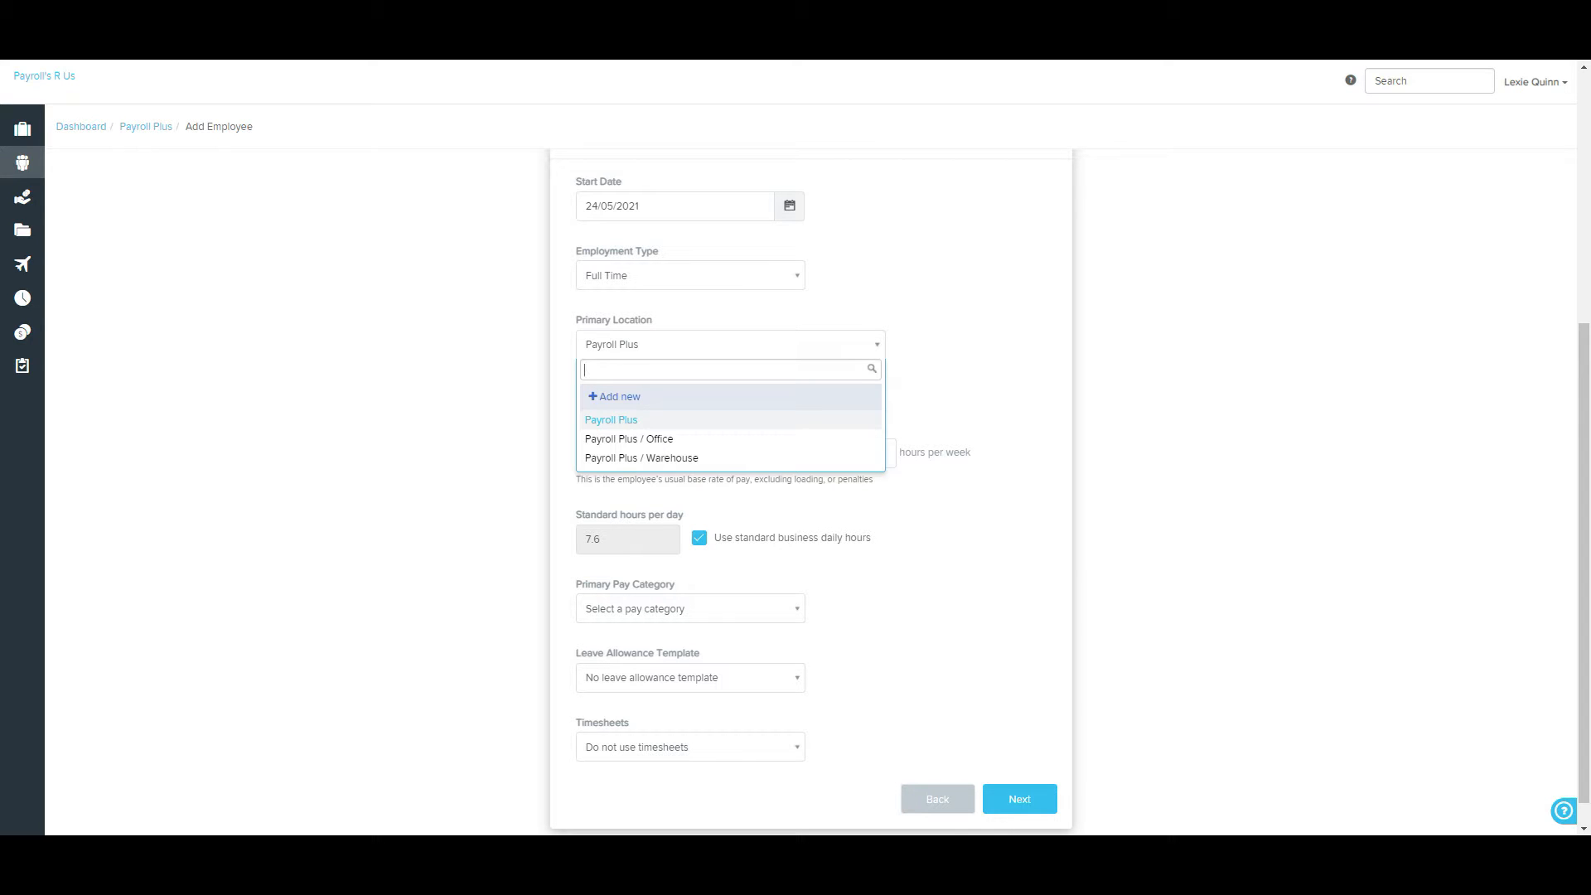
{"action": "key", "text": "Escape"}
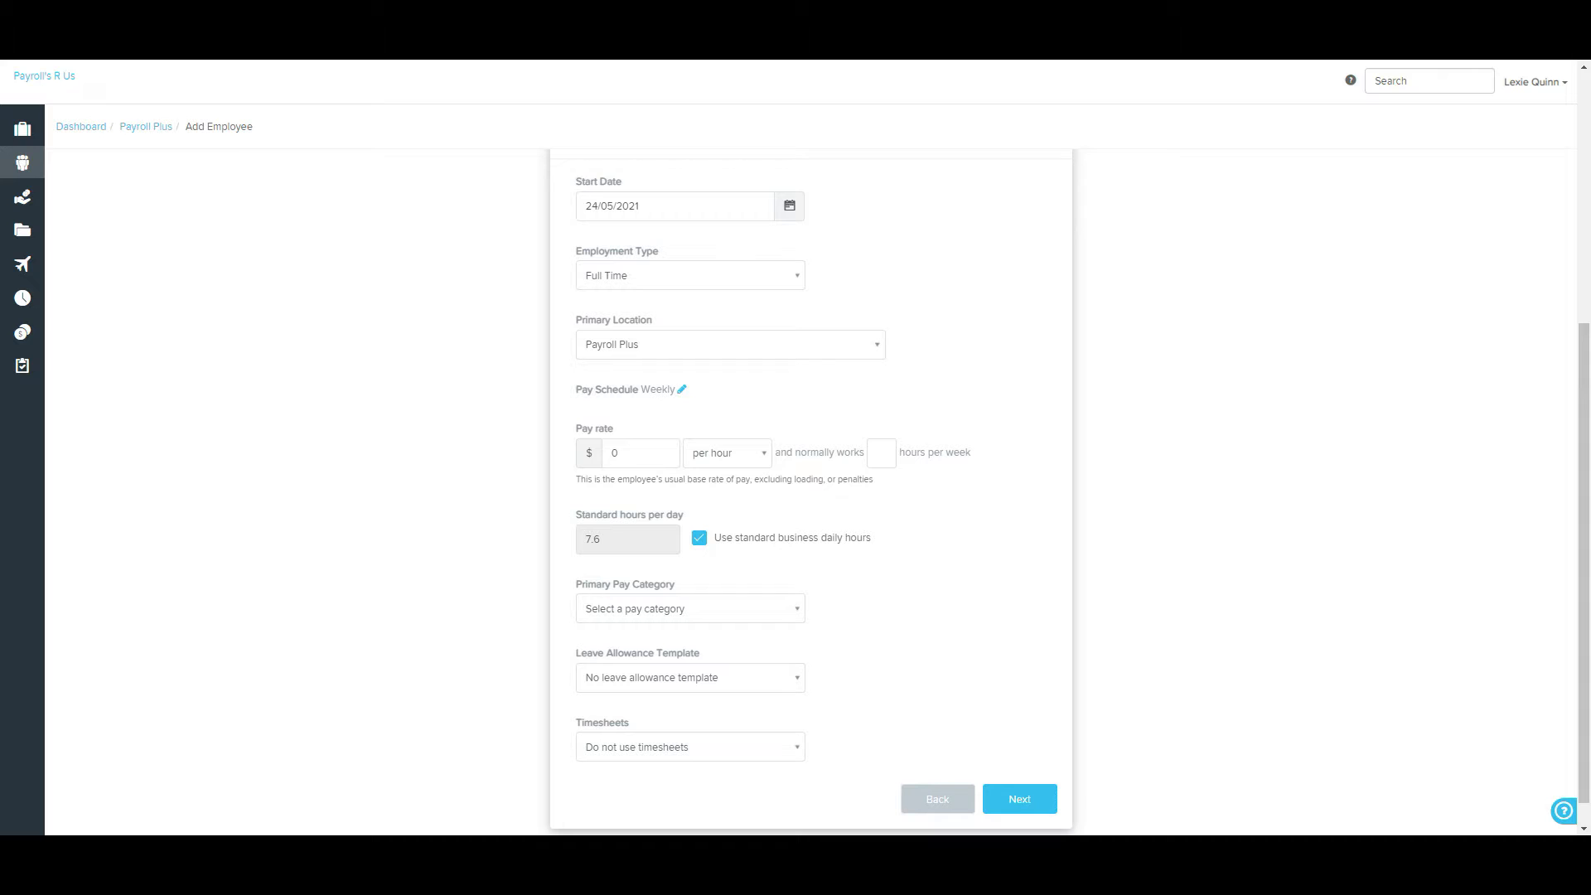
{"action": "left_click", "coordinate": [690, 413]}
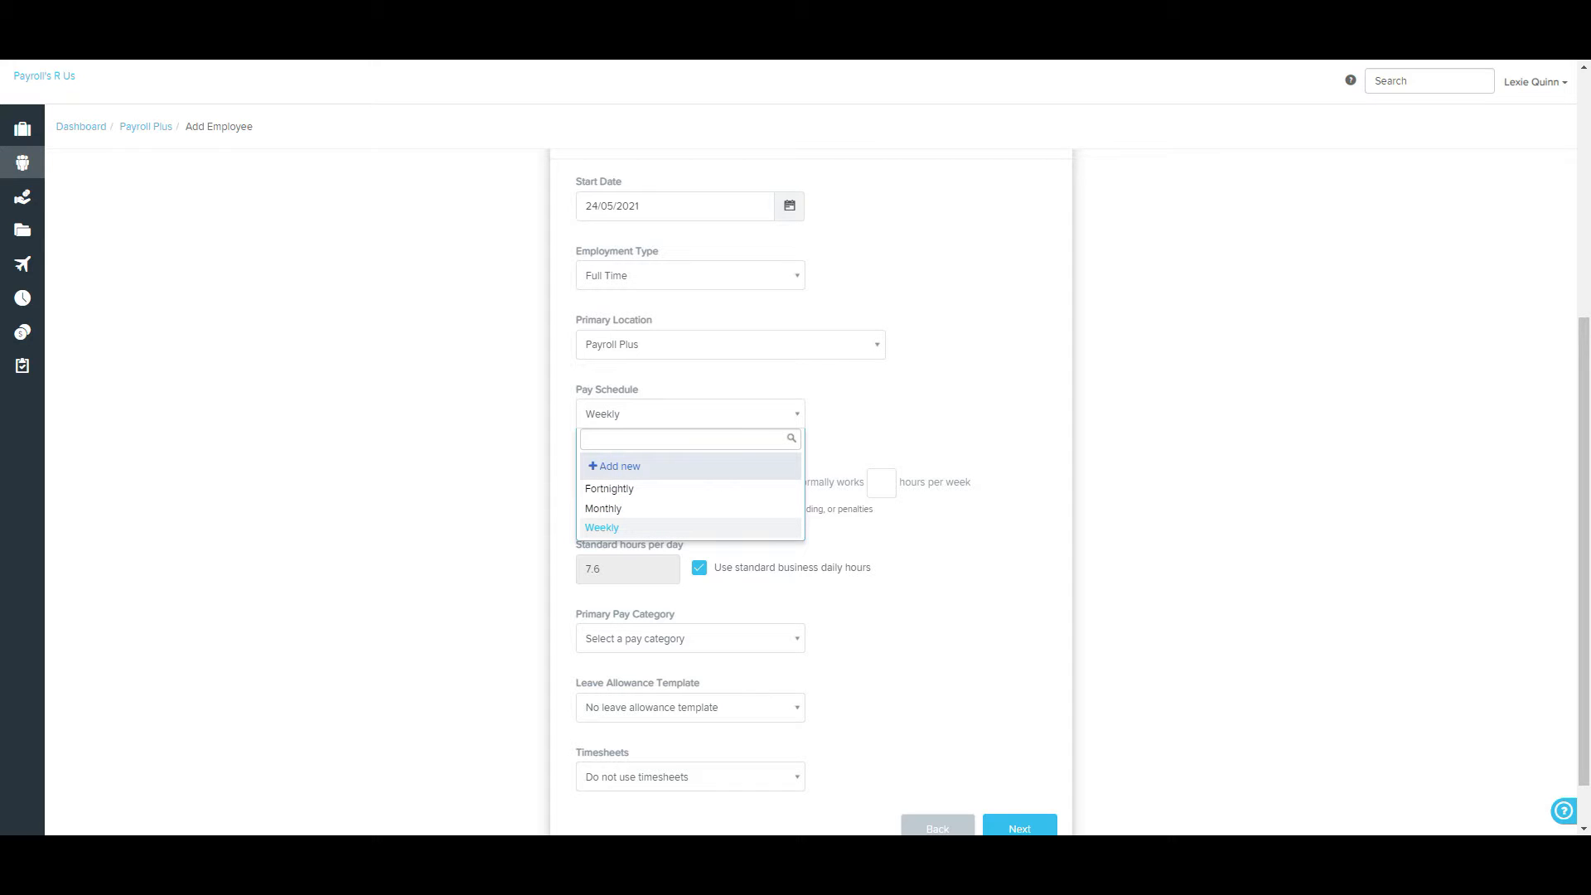
{"action": "key", "text": "Escape"}
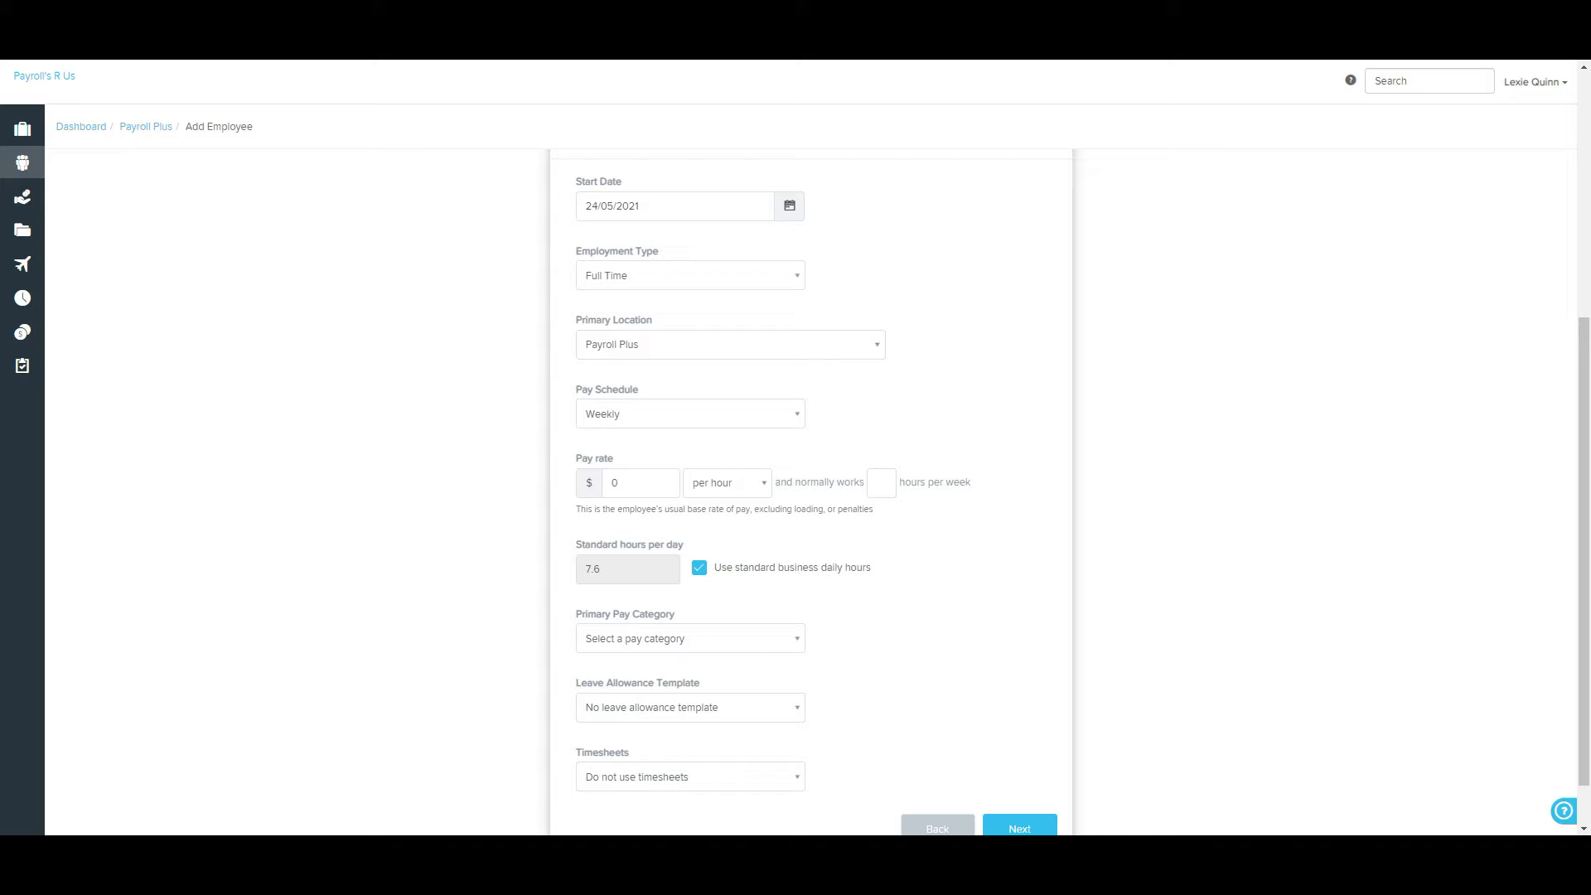
Step: Set the pay rate to $60000 per annum based on a standard 38 hour week
{"action": "double_click", "coordinate": [615, 482]}
{"action": "type", "text": "60000"}
{"action": "left_click", "coordinate": [728, 482]}
{"action": "left_click", "coordinate": [716, 529]}
{"action": "left_click", "coordinate": [885, 482]}
{"action": "type", "text": "38"}
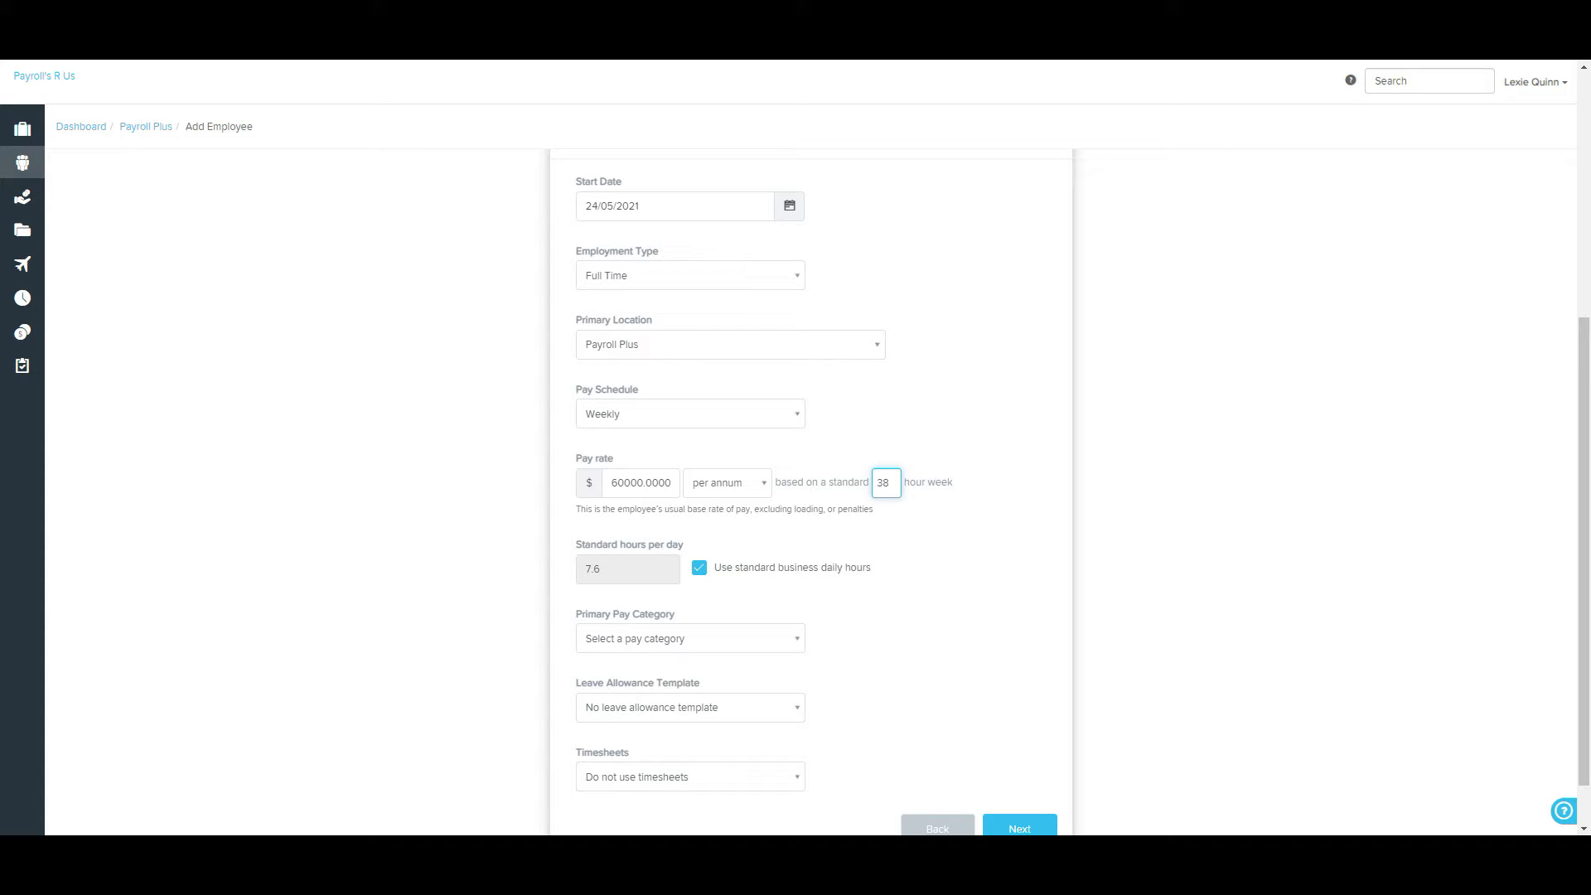
{"action": "key", "text": "Tab"}
Step: Override the standard hours per day with 8, and restore the use of standard business daily hours
{"action": "left_click", "coordinate": [698, 568]}
{"action": "double_click", "coordinate": [593, 568]}
{"action": "type", "text": "8"}
{"action": "key", "text": "Tab"}
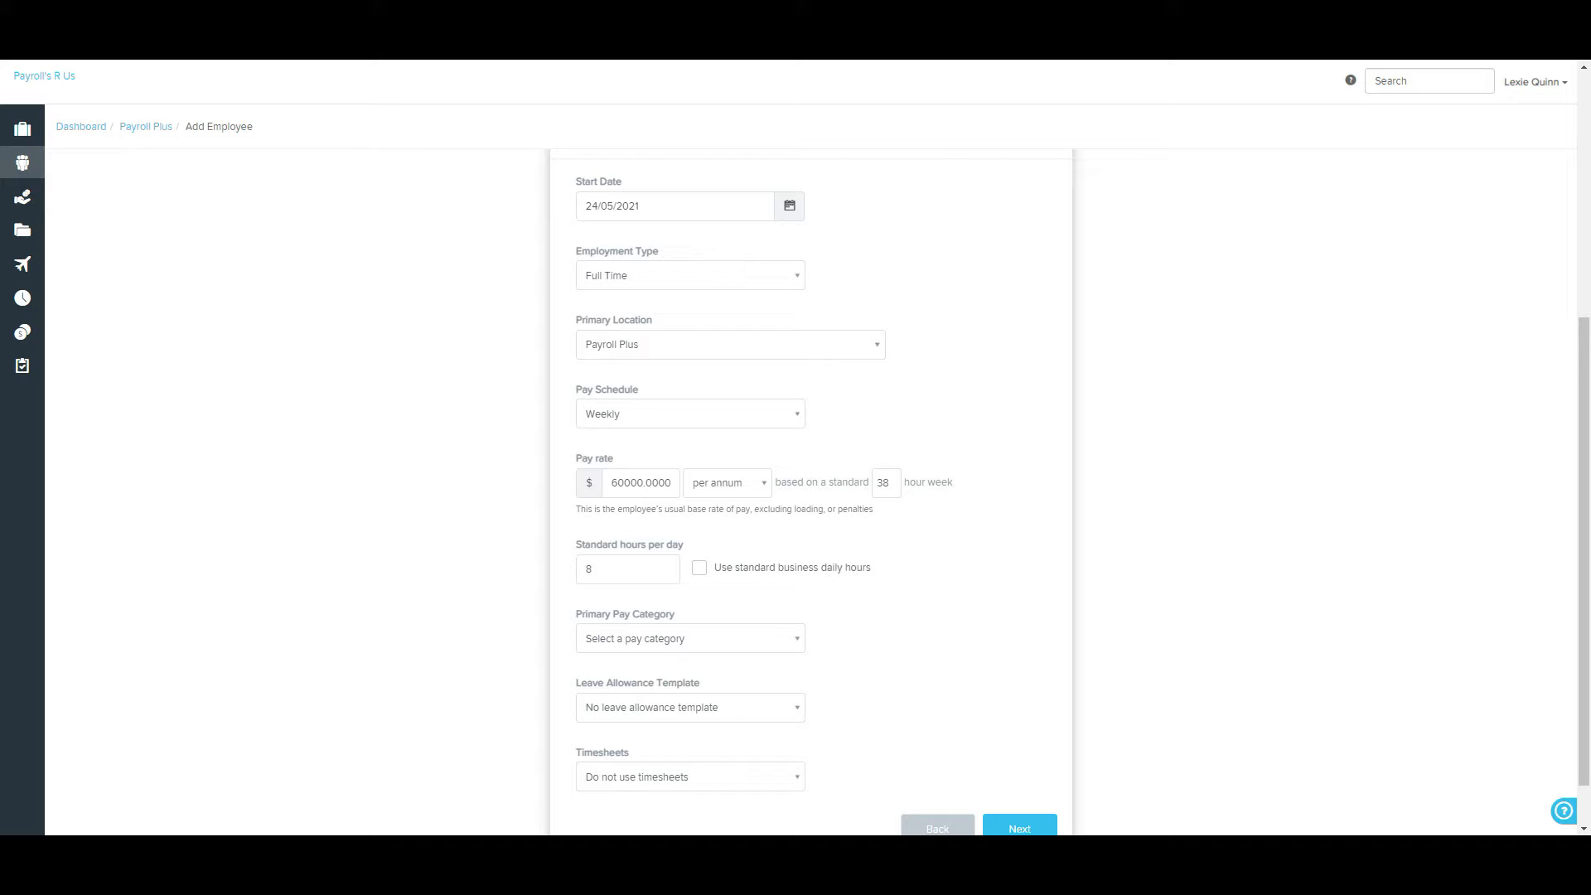
{"action": "left_click", "coordinate": [699, 568]}
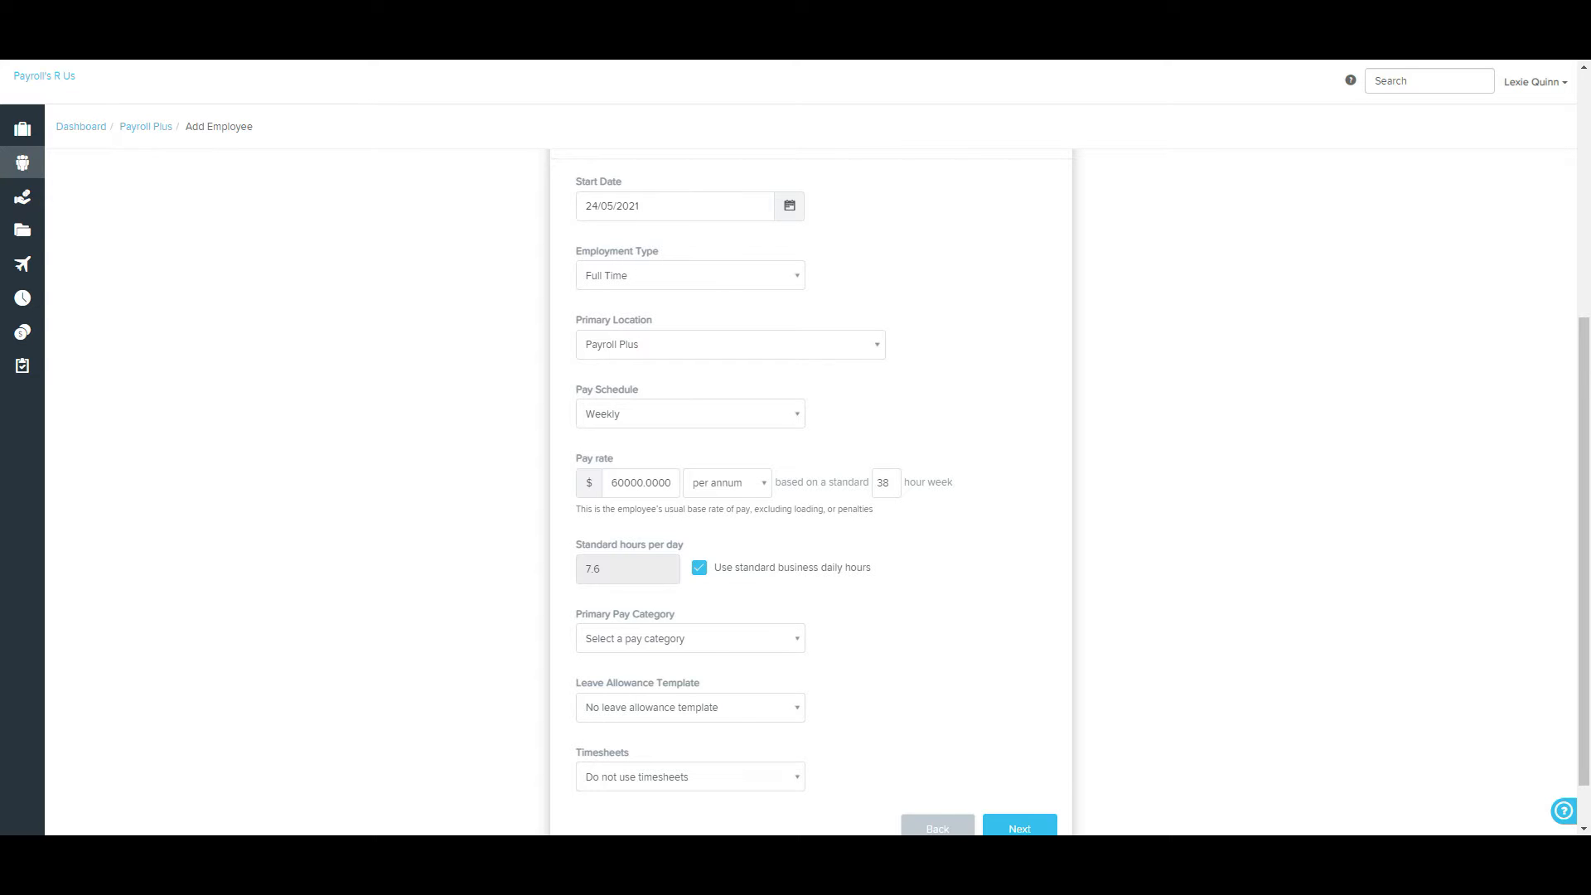
Step: Set the primary pay category to Salary
{"action": "scroll", "coordinate": [698, 568], "scroll_direction": "down", "scroll_amount": 1}
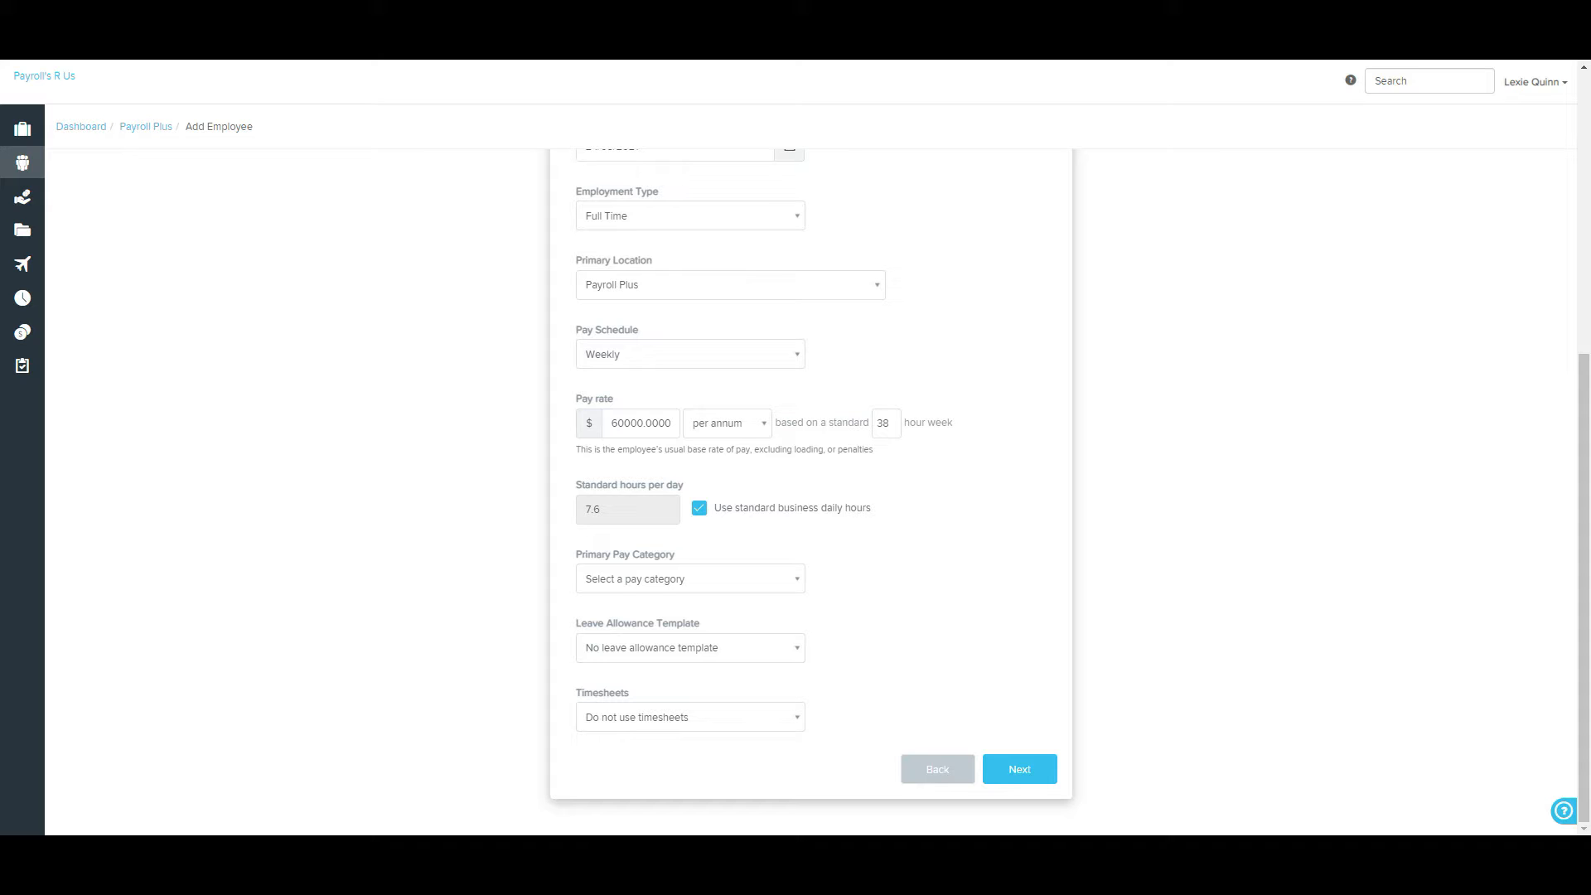
{"action": "left_click", "coordinate": [689, 578]}
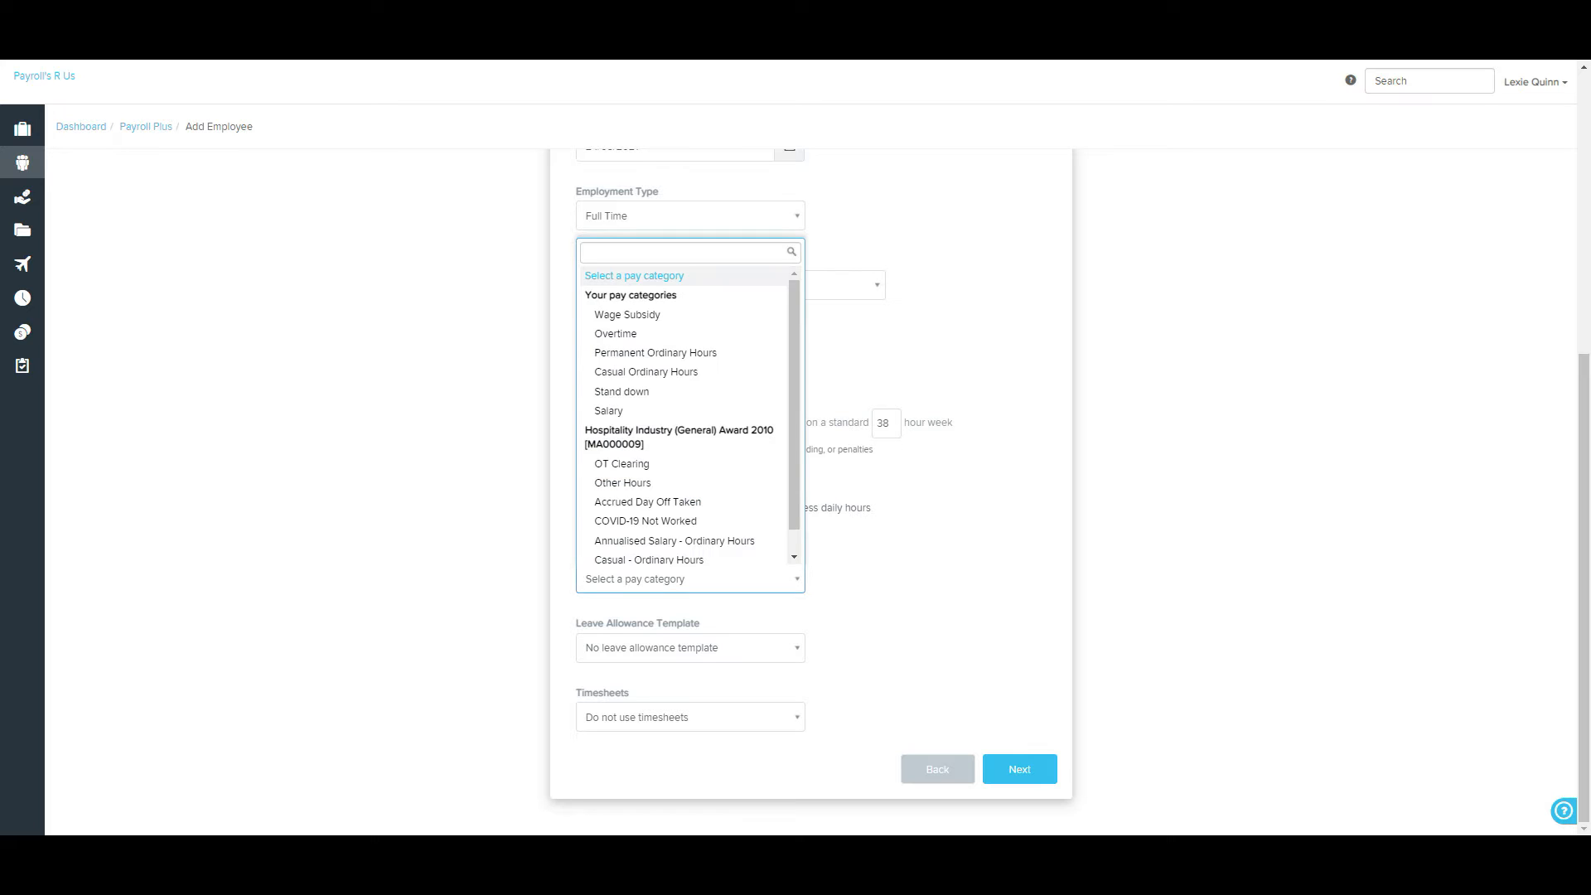
{"action": "left_click", "coordinate": [613, 410]}
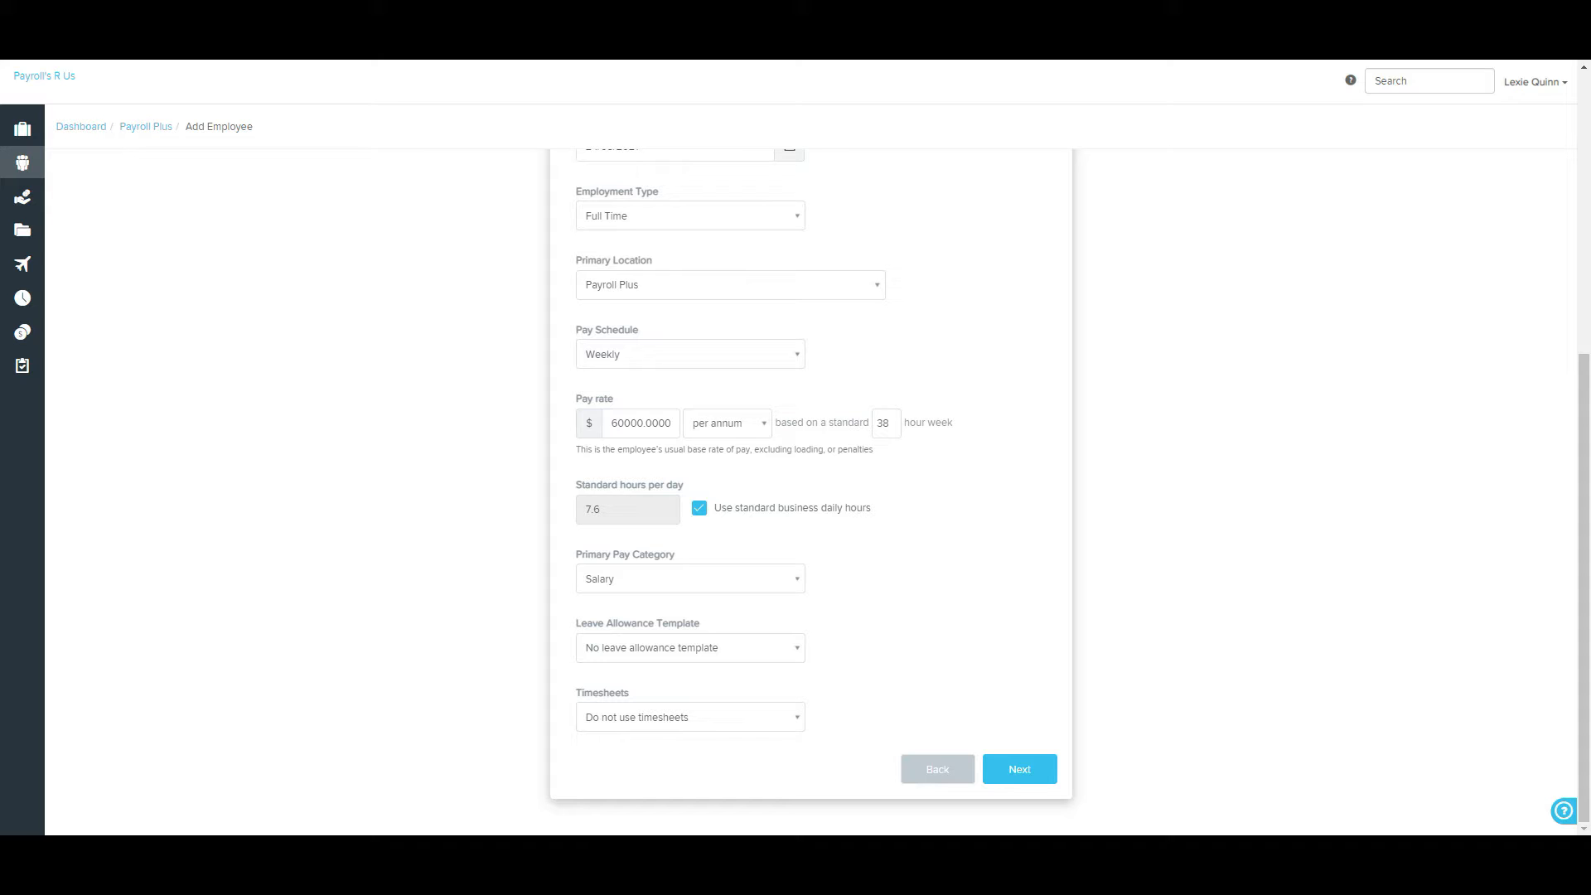
Step: Switch the primary pay category to Permanent Ordinary Hours for comparison, and return it to Salary
{"action": "left_click", "coordinate": [690, 579]}
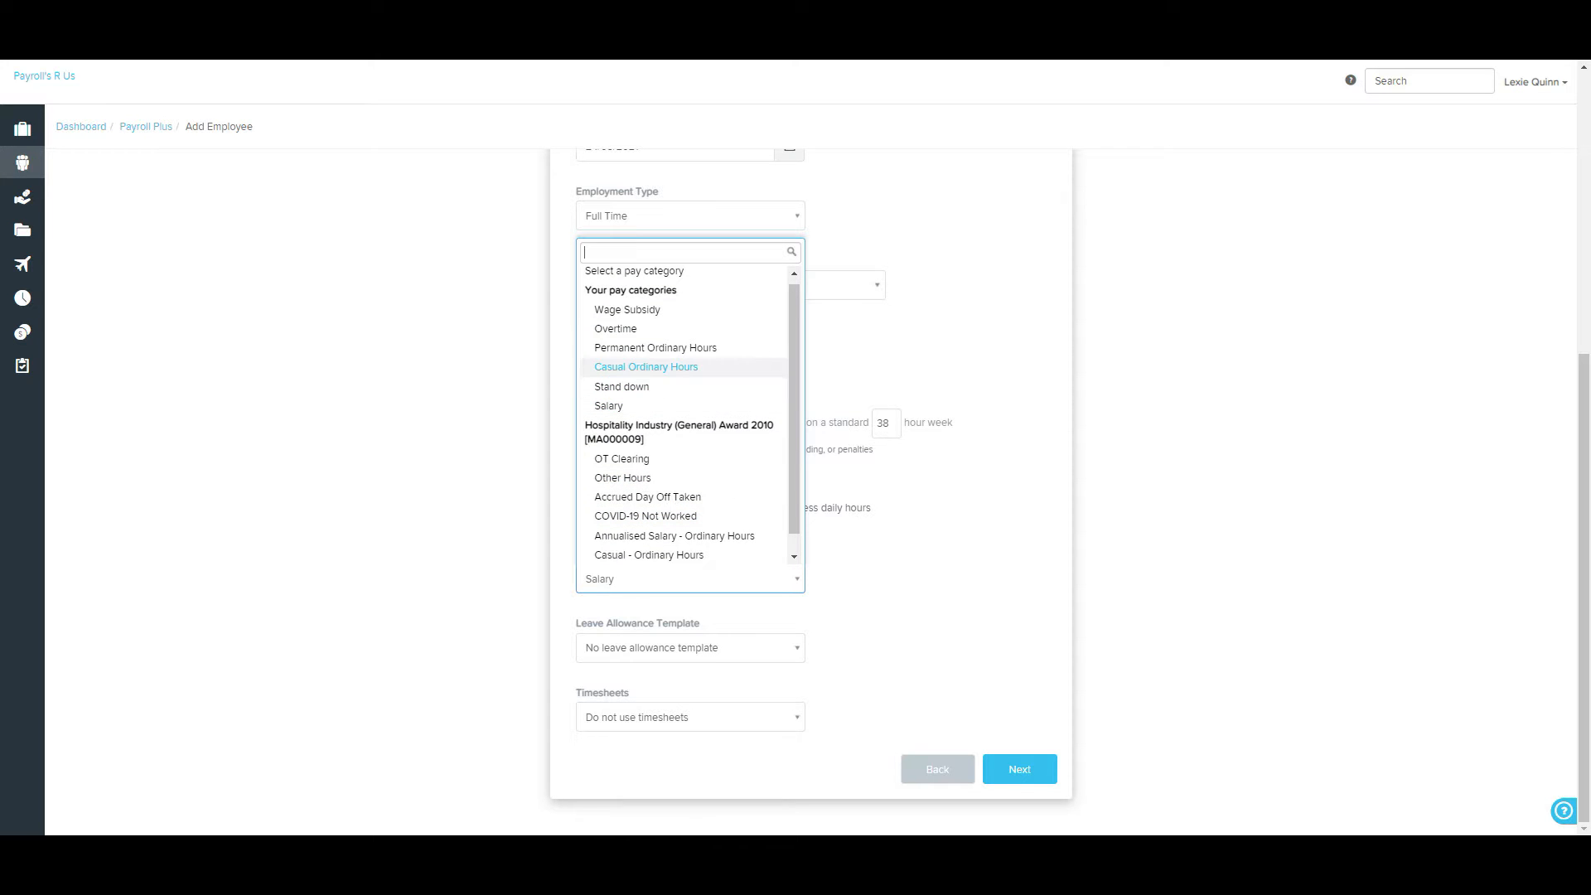
{"action": "left_click", "coordinate": [655, 347]}
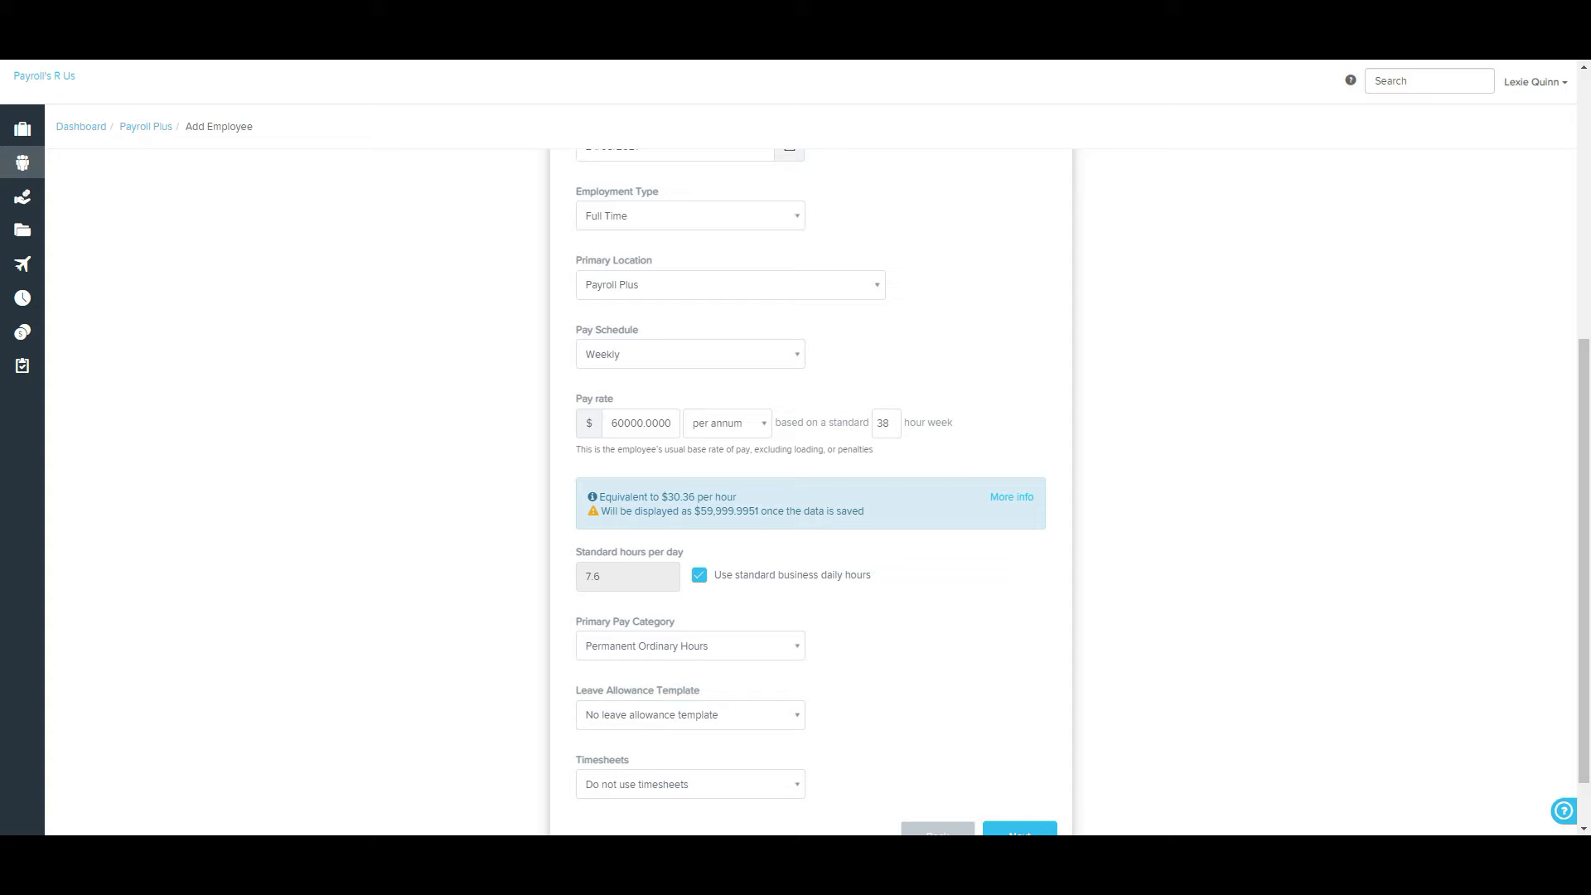
{"action": "left_click", "coordinate": [689, 646]}
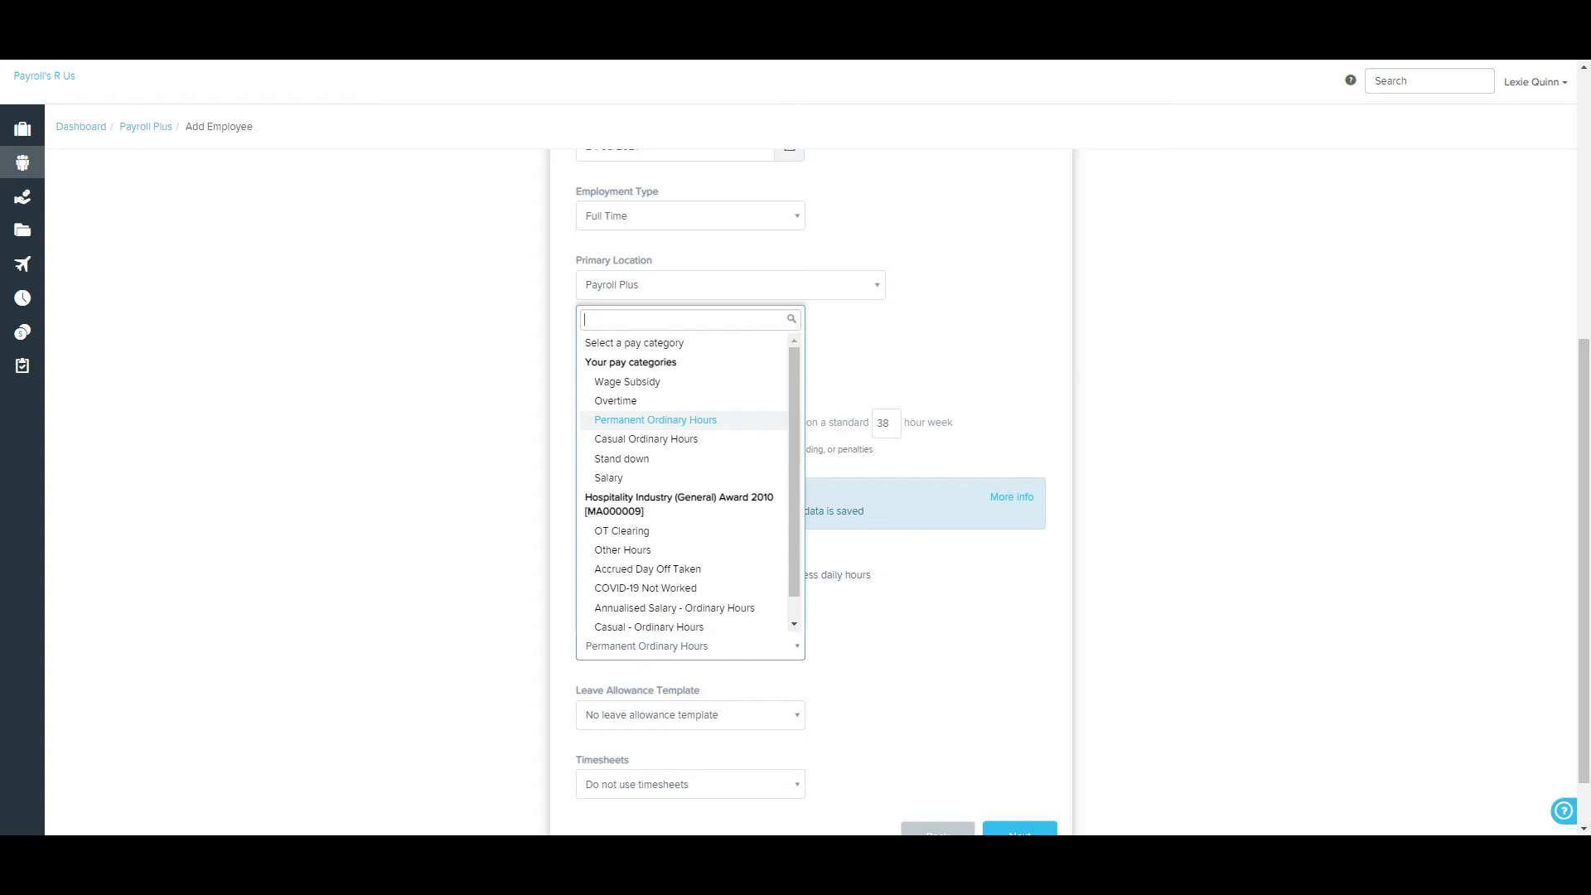
{"action": "left_click", "coordinate": [608, 472]}
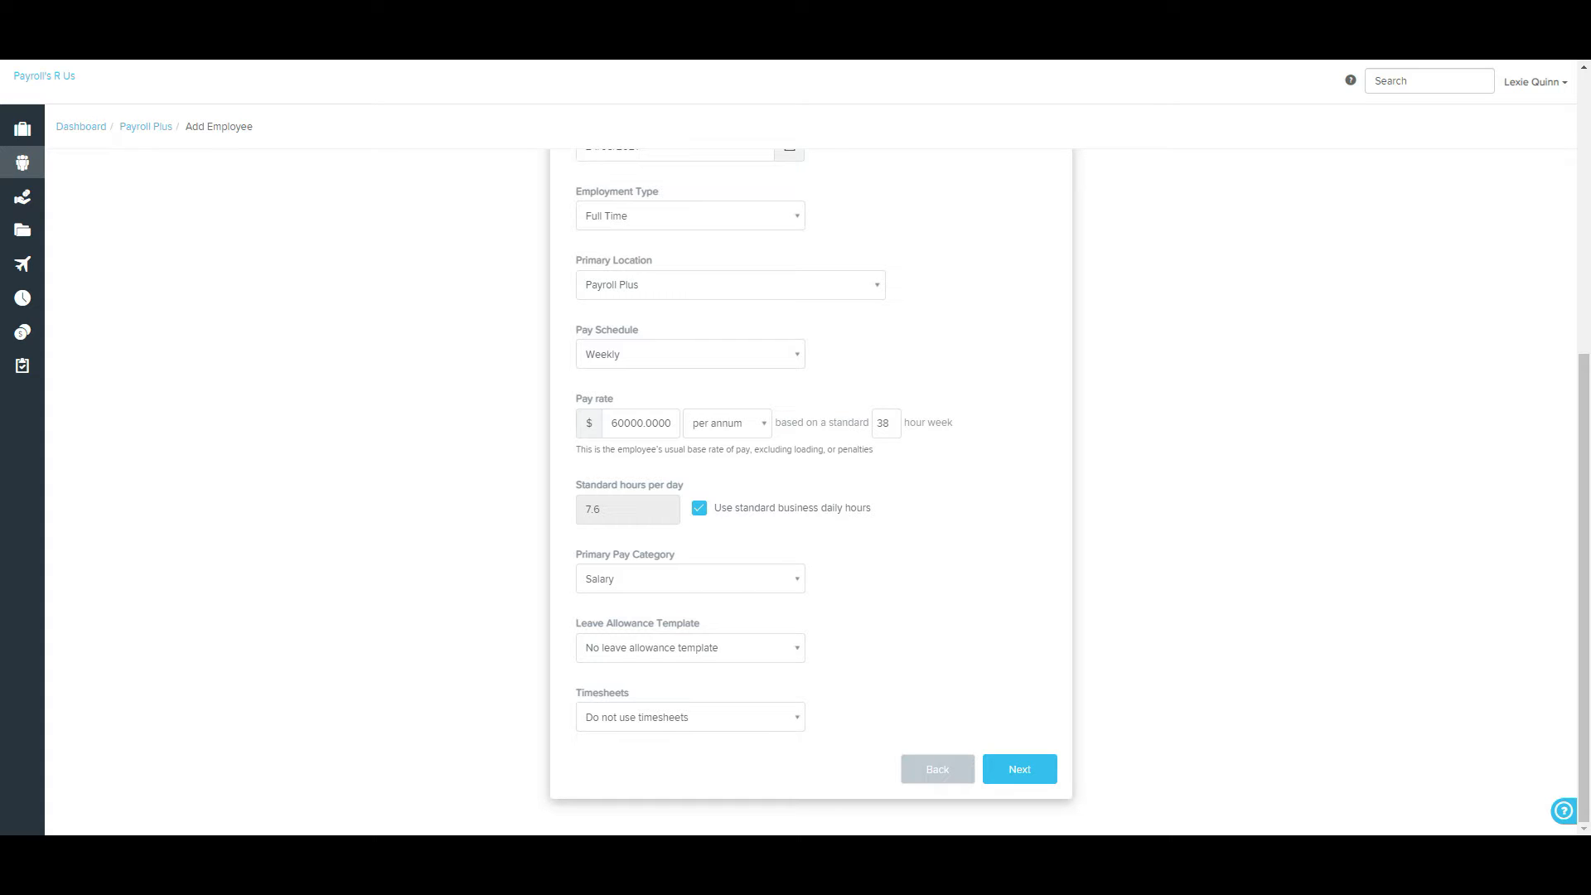
Step: Check the leave allowance templates and the timesheet options, and continue to the banking and super details
{"action": "left_click", "coordinate": [690, 648]}
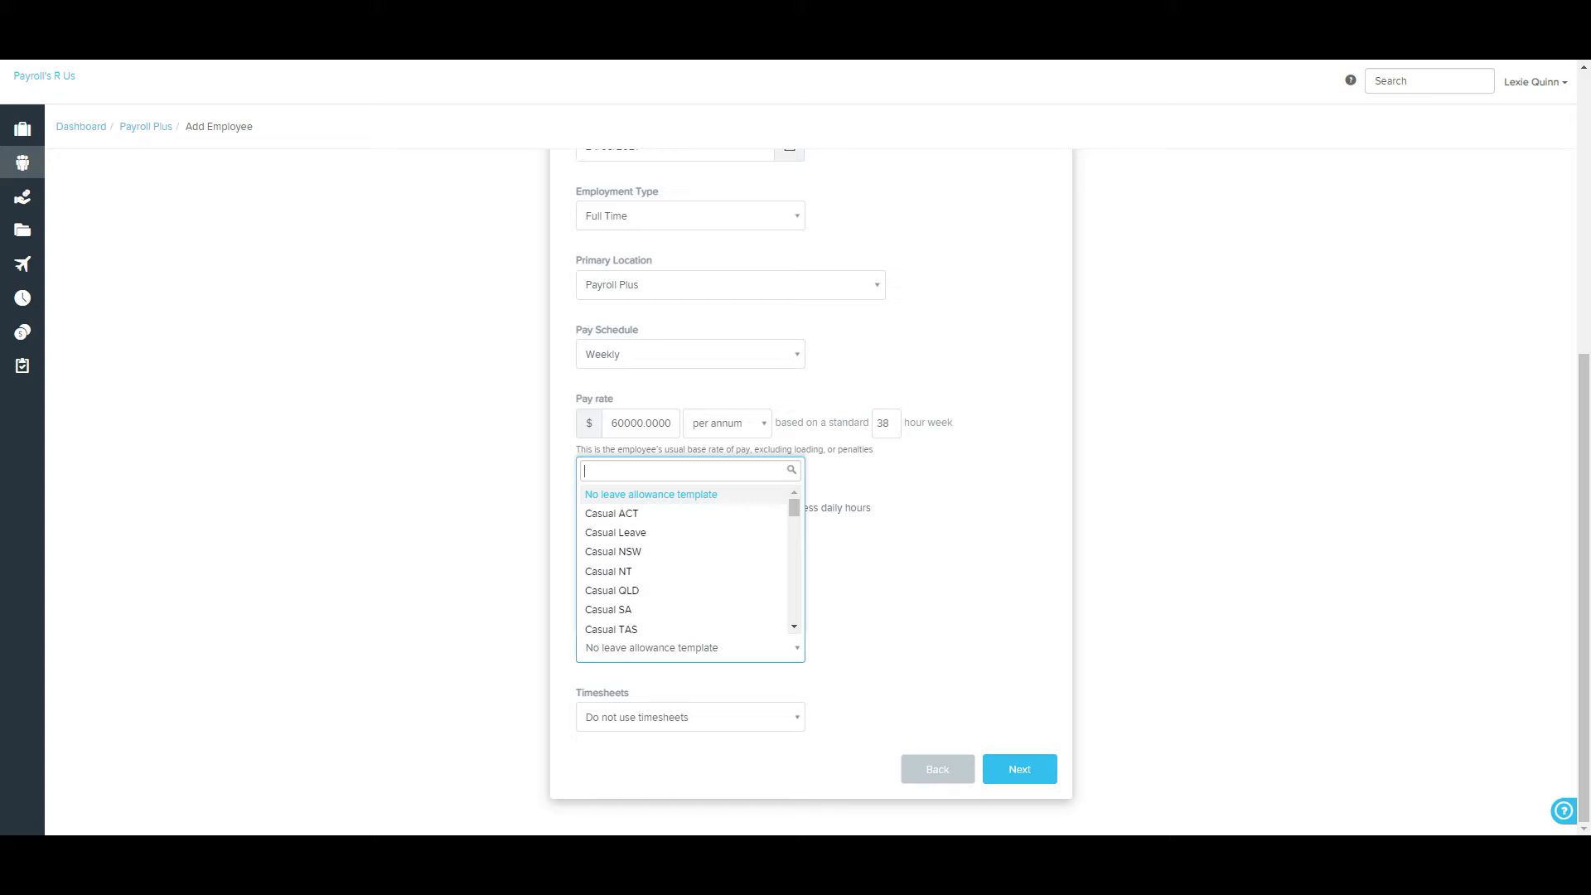
{"action": "key", "text": "Escape"}
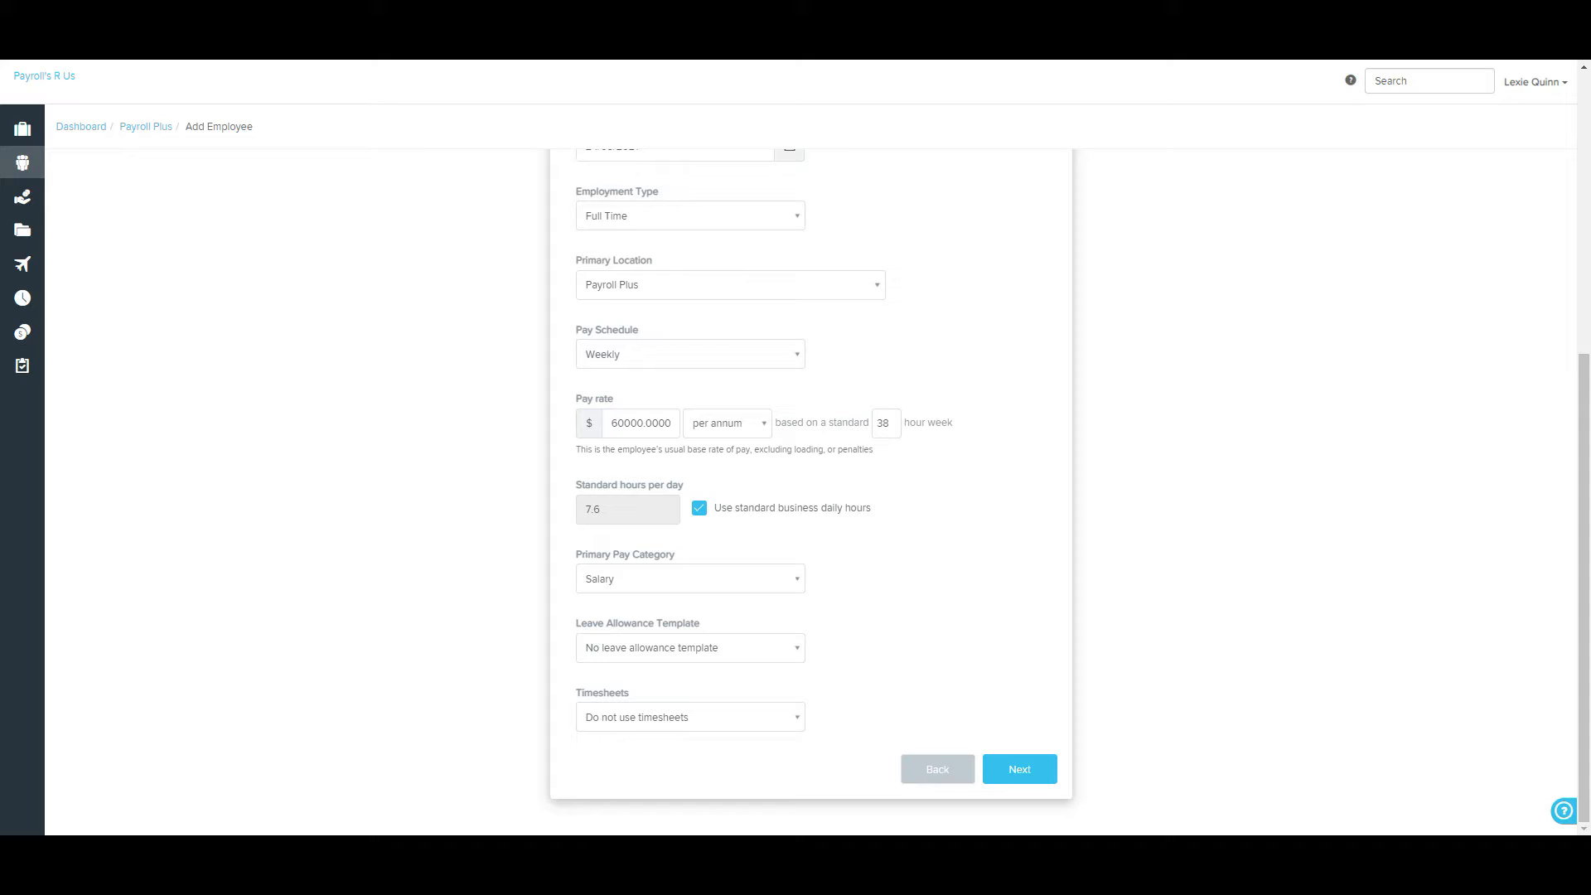
{"action": "left_click", "coordinate": [689, 717]}
{"action": "left_click", "coordinate": [621, 784]}
{"action": "left_click", "coordinate": [1019, 769]}
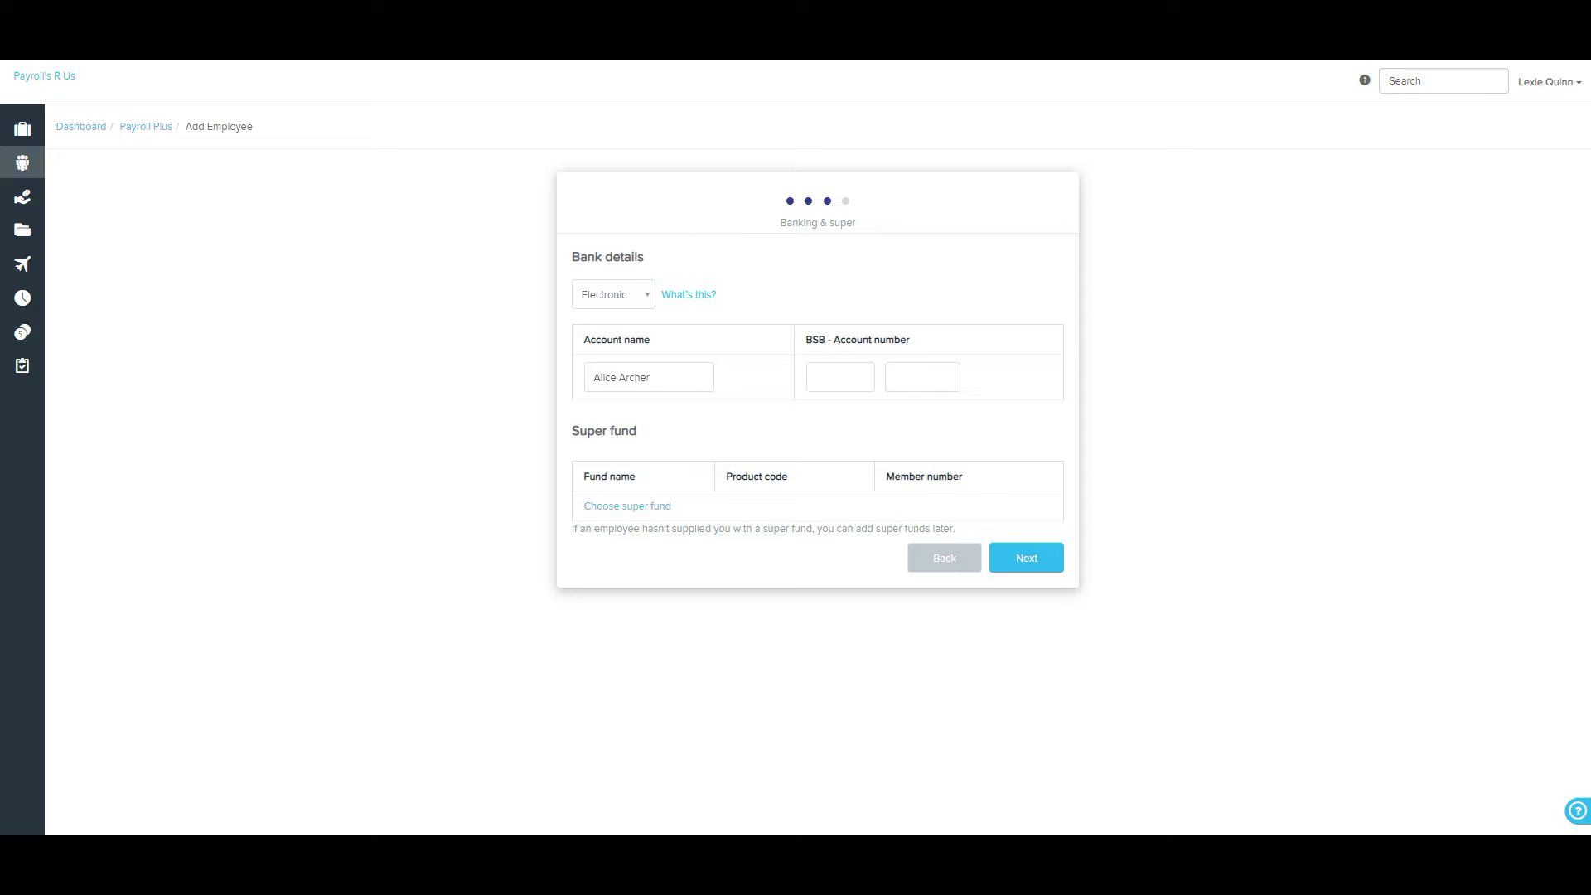
Step: Switch the bank payment method to BPAY to view its fields, and return it to Electronic
{"action": "left_click", "coordinate": [612, 294]}
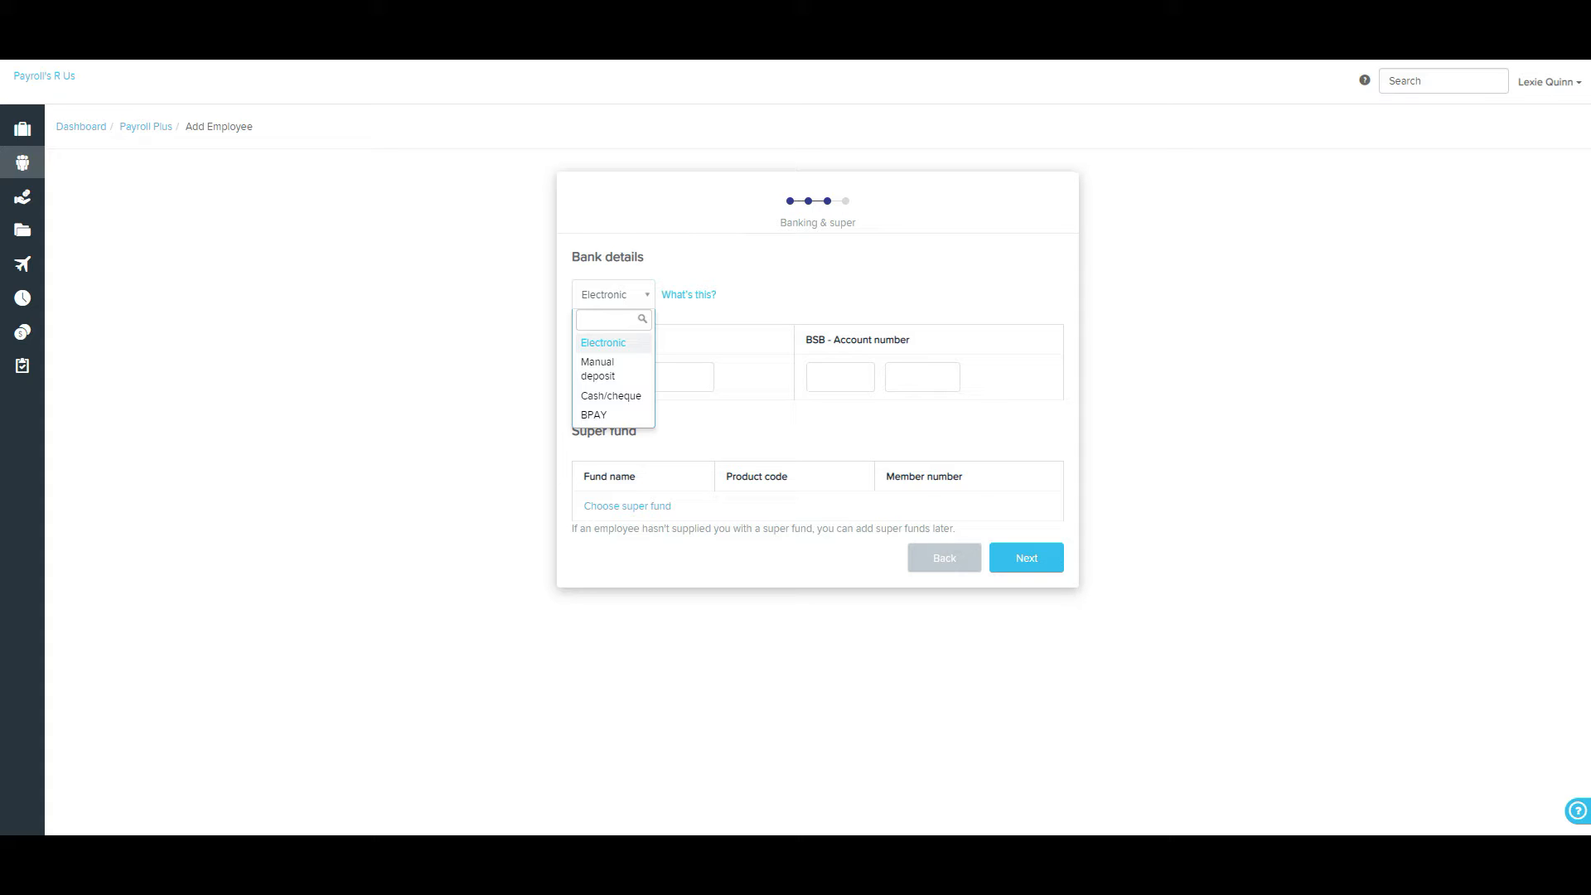
{"action": "key", "text": "Down"}
{"action": "key", "text": "Down"}
{"action": "key", "text": "Down"}
{"action": "key", "text": "Return"}
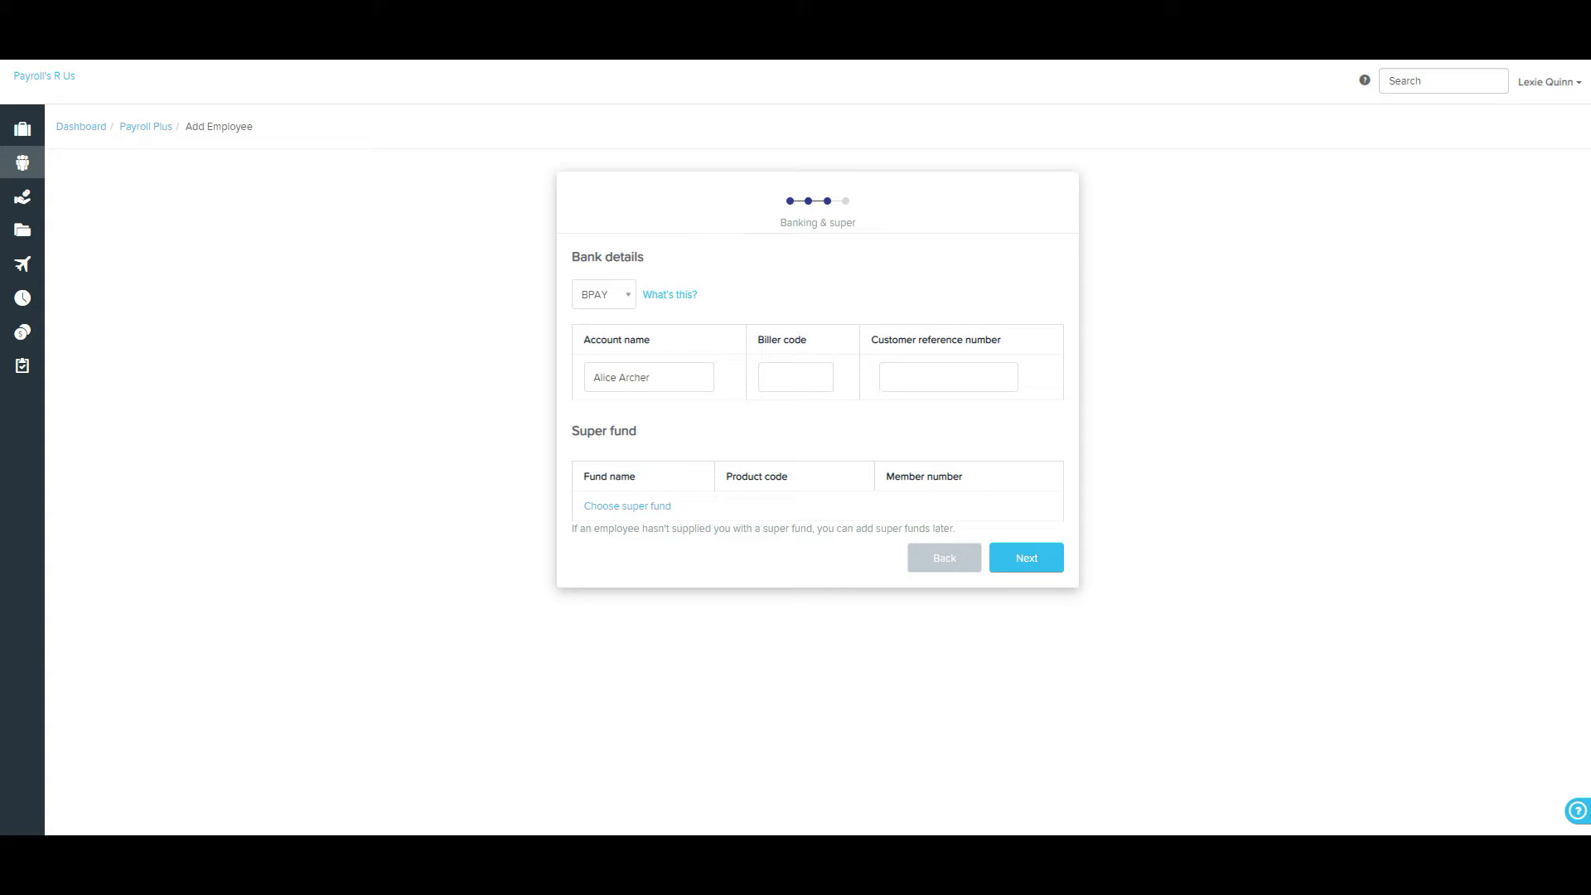
{"action": "left_click", "coordinate": [603, 294]}
{"action": "left_click", "coordinate": [602, 343]}
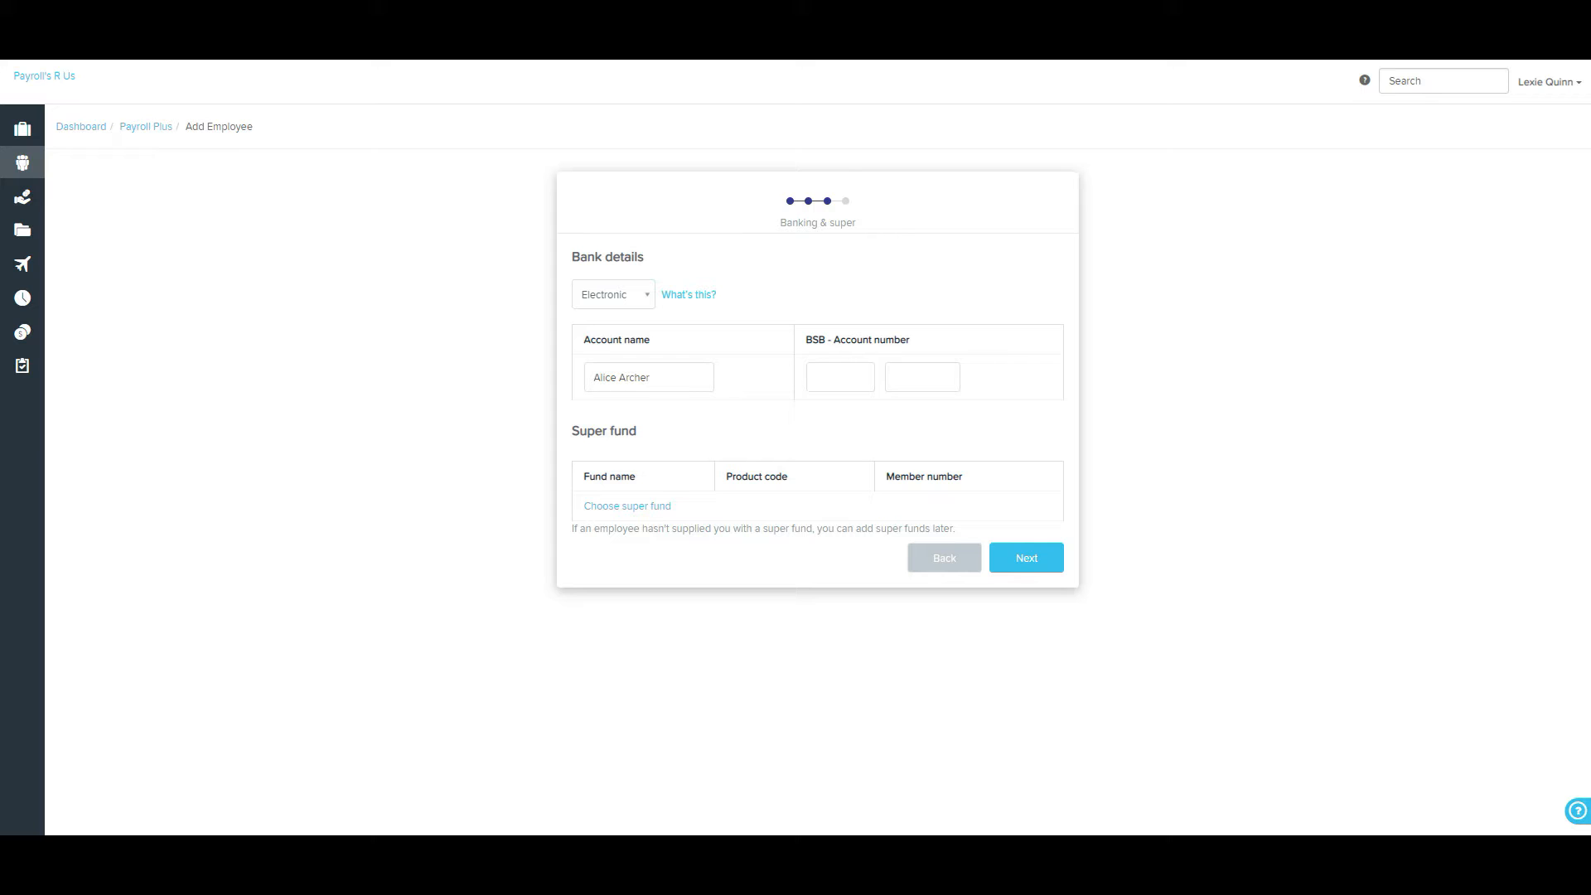
Step: Fill in the employee's BSB and account number, and review the employer nominated and self managed super fund options
{"action": "left_click", "coordinate": [839, 377]}
{"action": "left_click", "coordinate": [627, 505]}
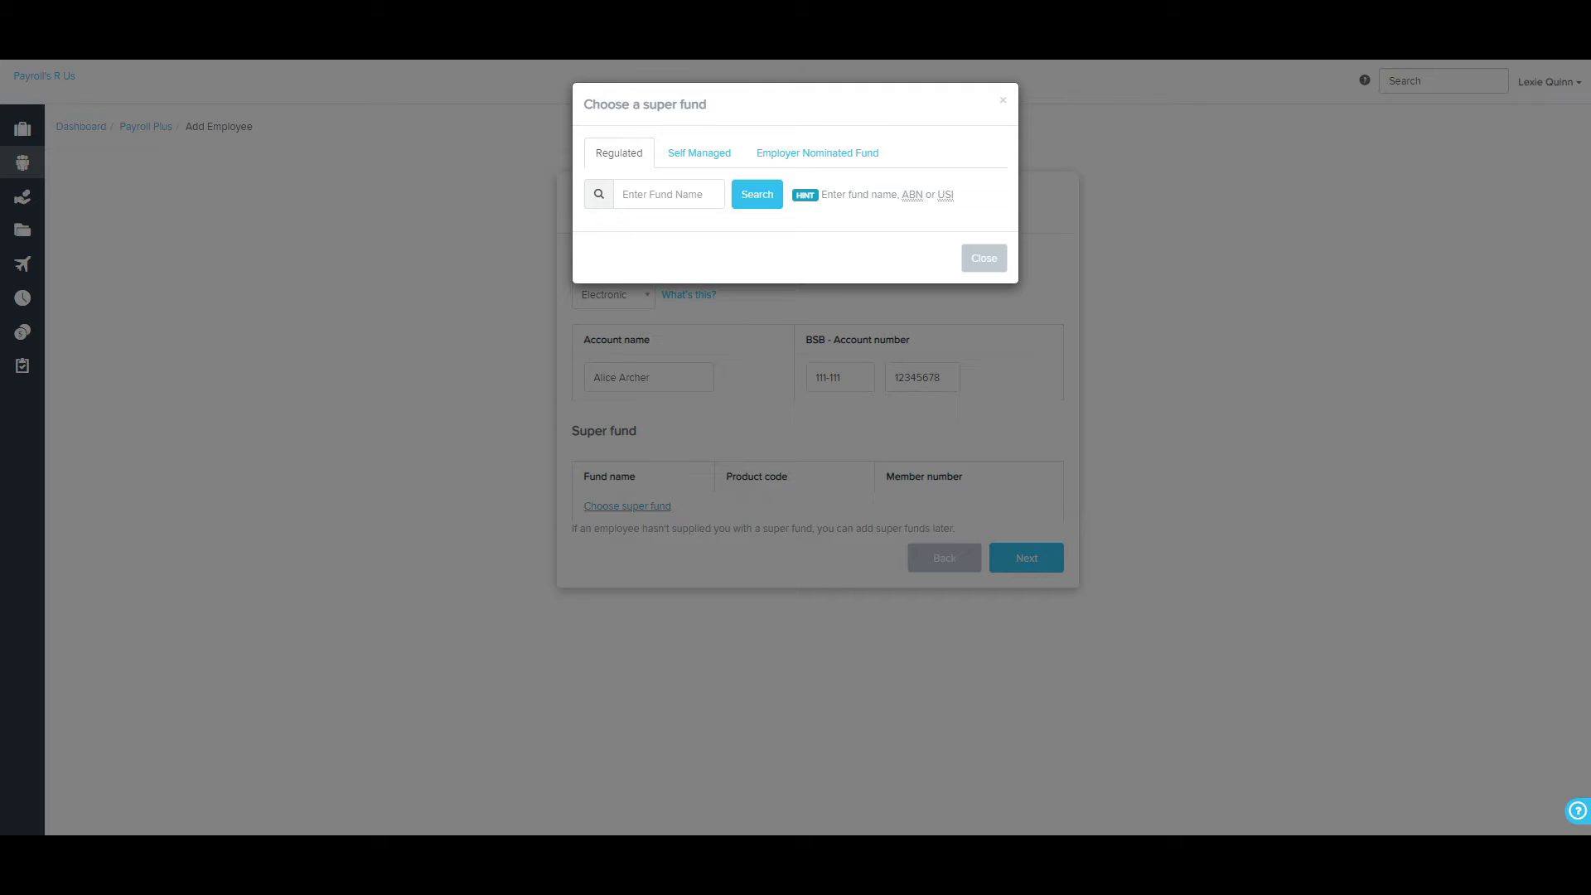
{"action": "left_click", "coordinate": [816, 153]}
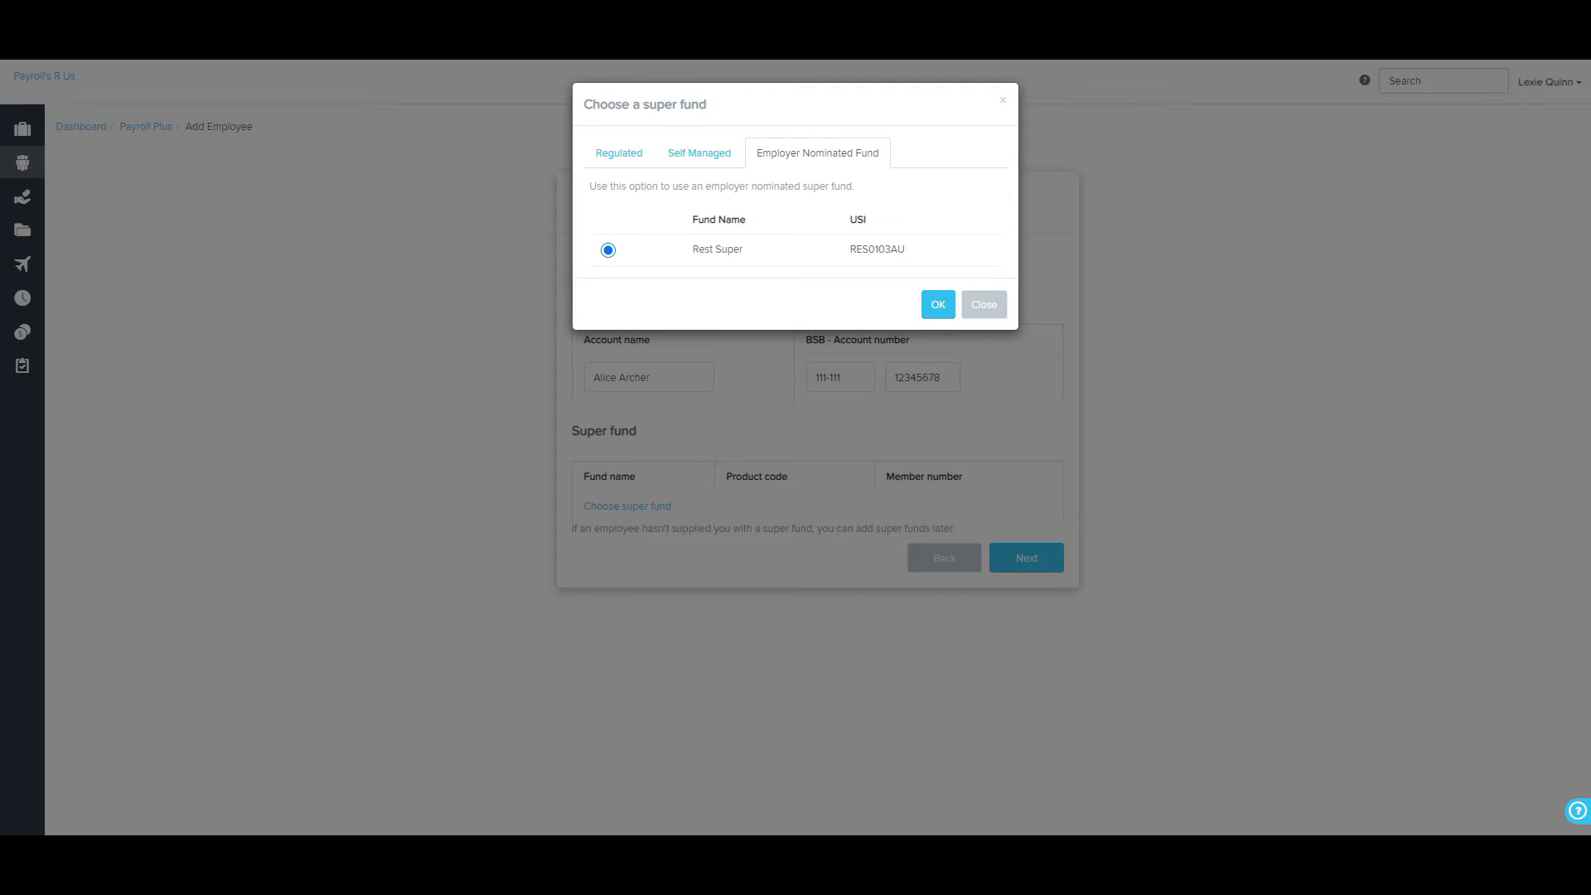
{"action": "left_click", "coordinate": [699, 153]}
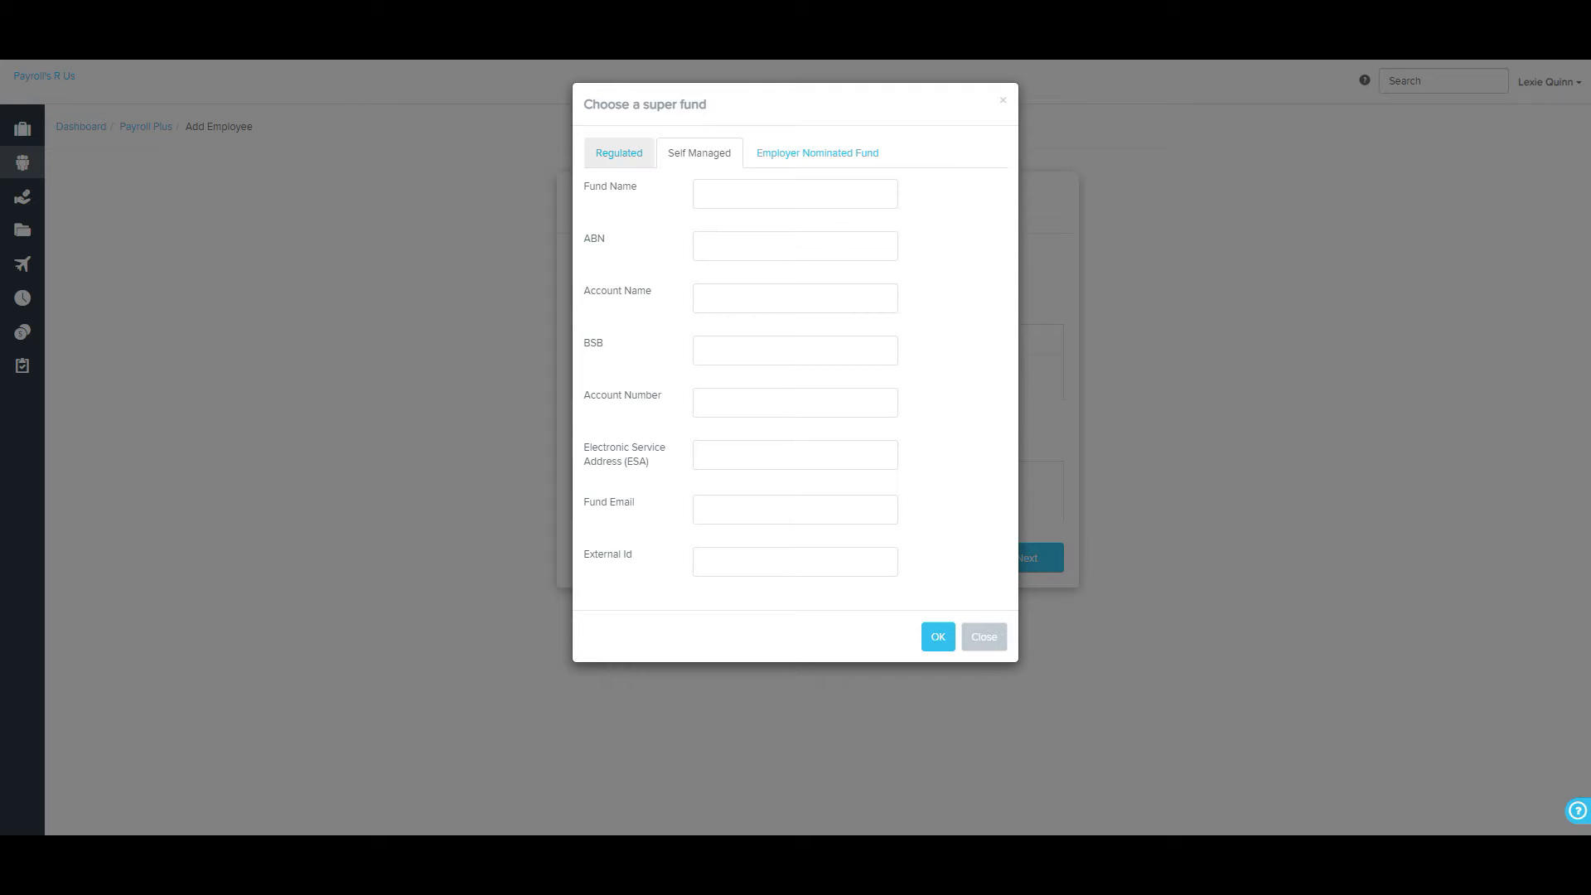
Step: Choose Rest Super (RES0103AU) as the regulated super fund, enter the member number and continue to the tax file declaration
{"action": "left_click", "coordinate": [619, 152]}
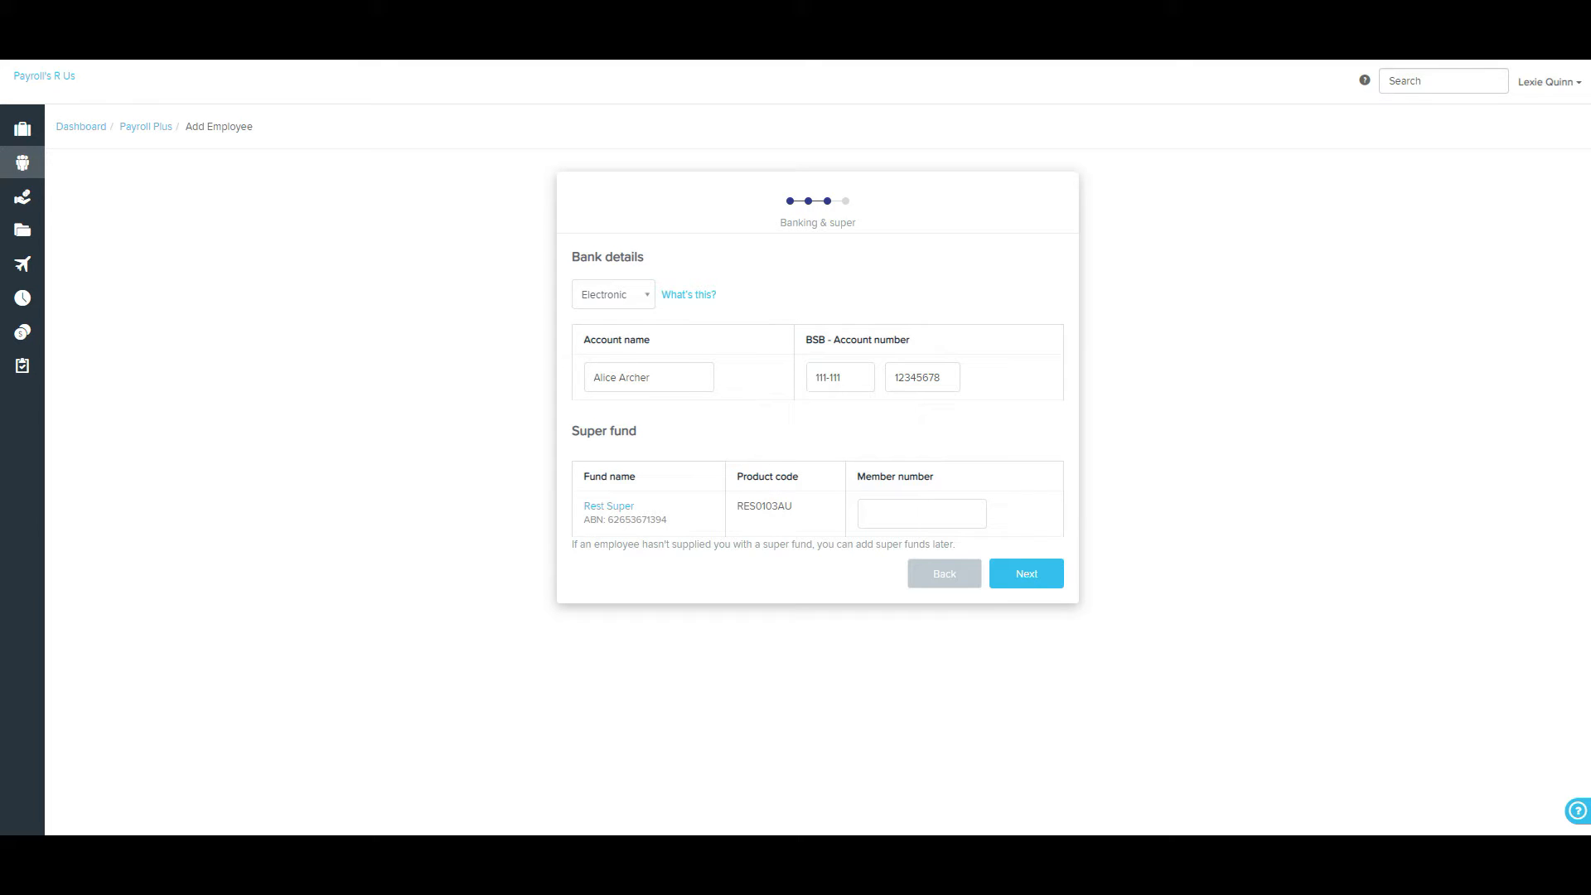
{"action": "type", "text": "123456"}
{"action": "left_click", "coordinate": [1025, 573]}
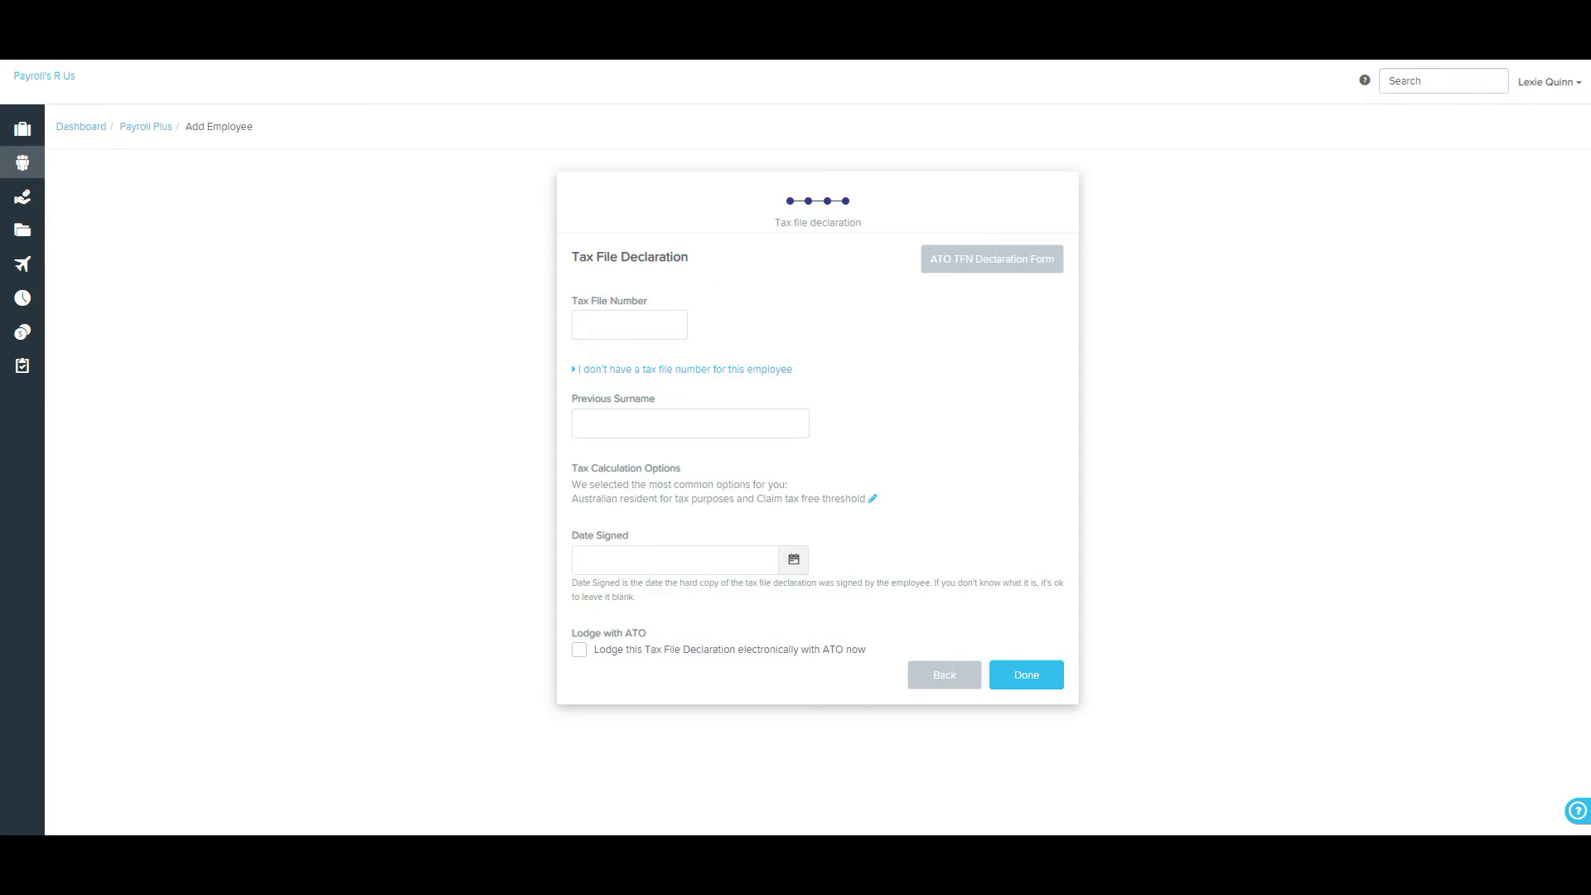
Step: Enter the employee's tax file number, and use the option for an employee without a tax file number
{"action": "left_click", "coordinate": [628, 325]}
{"action": "type", "text": "111-111-111"}
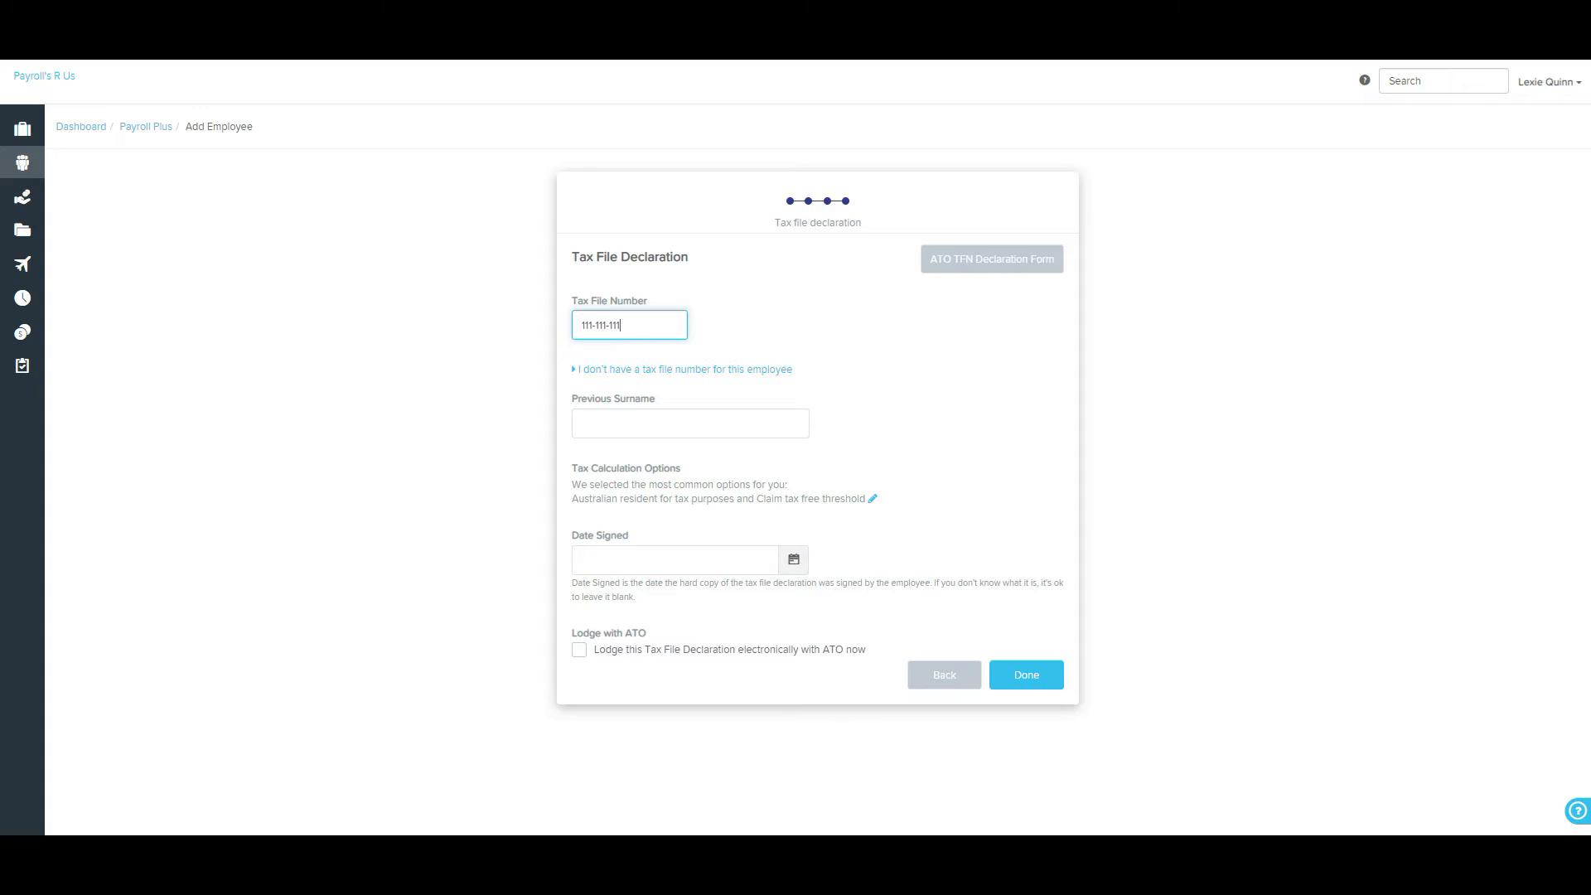
{"action": "key", "text": "Tab"}
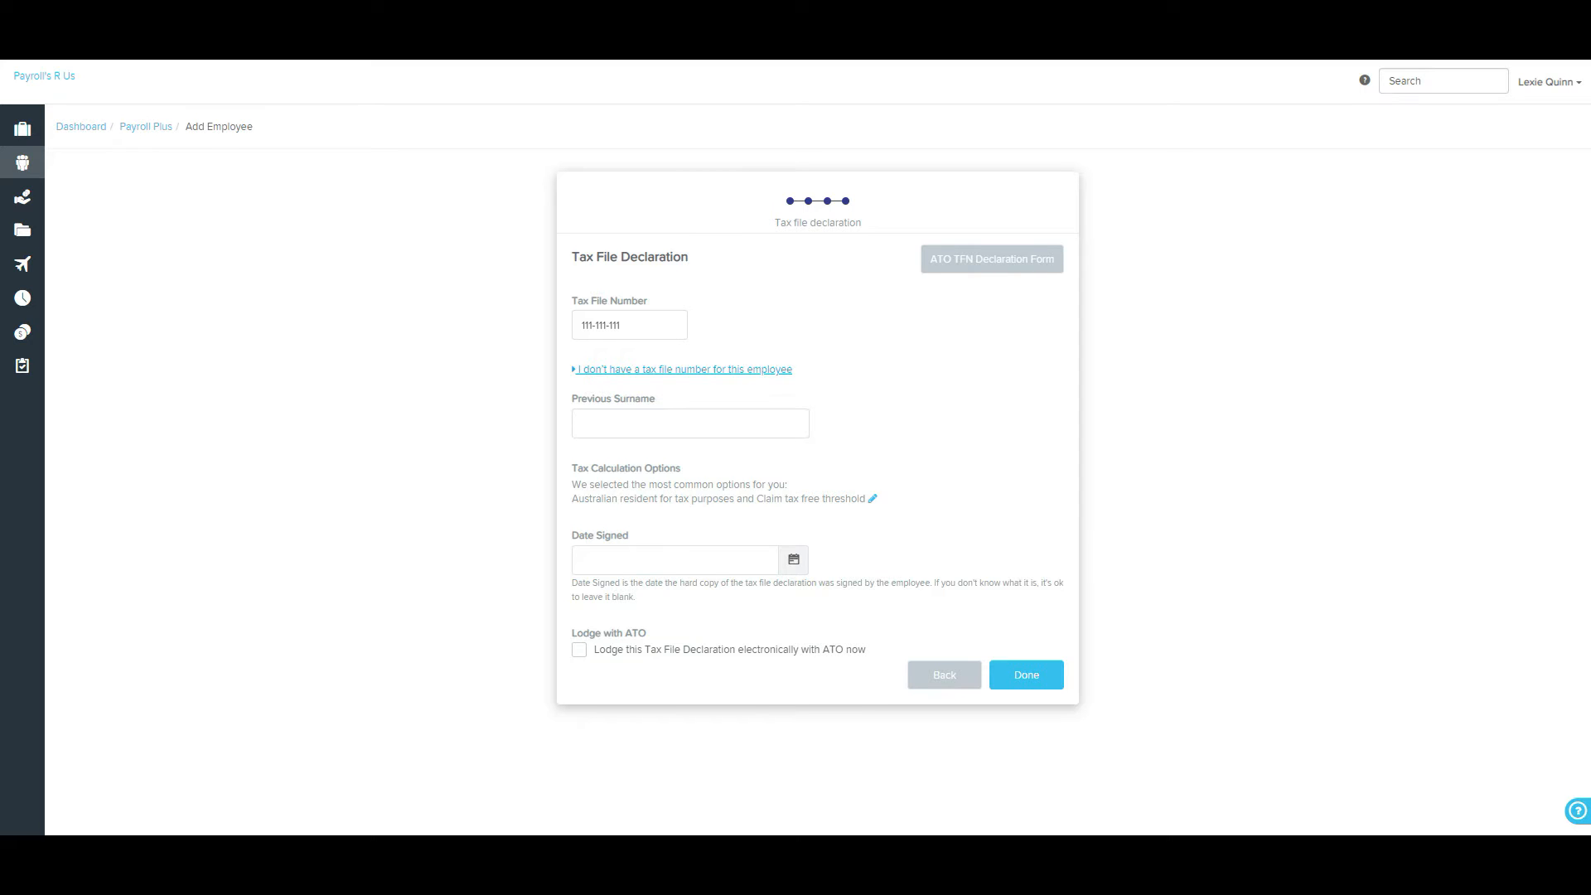
{"action": "left_click", "coordinate": [685, 369]}
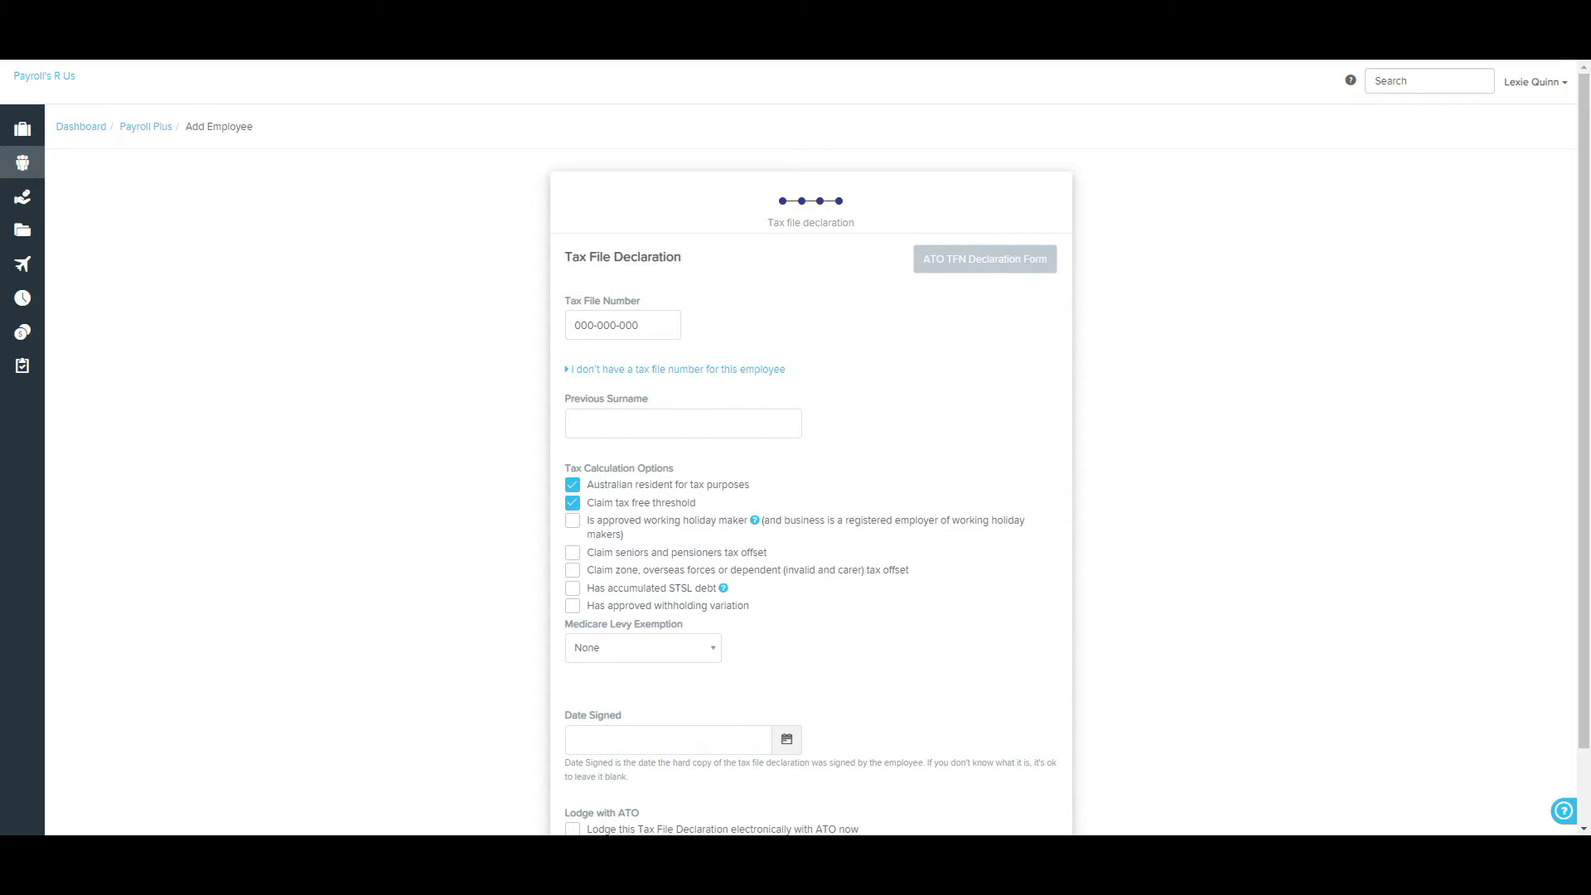
Step: Stop claiming the tax free threshold, set the declaration's signed date to 24/05/2021 and finish adding the employee
{"action": "left_click", "coordinate": [572, 502]}
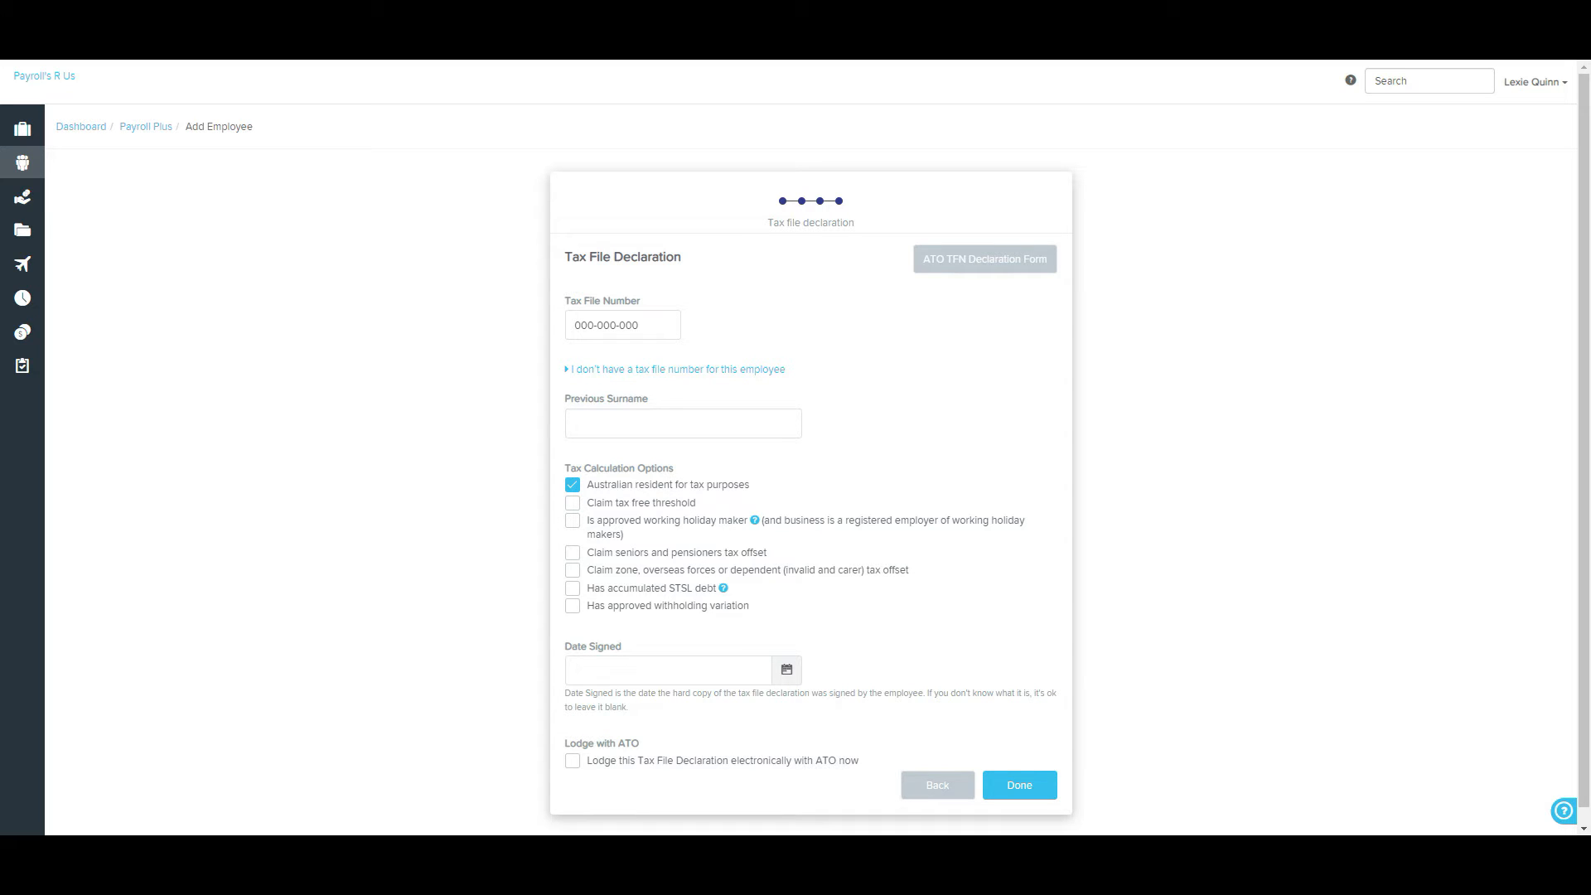
{"action": "left_click", "coordinate": [786, 669]}
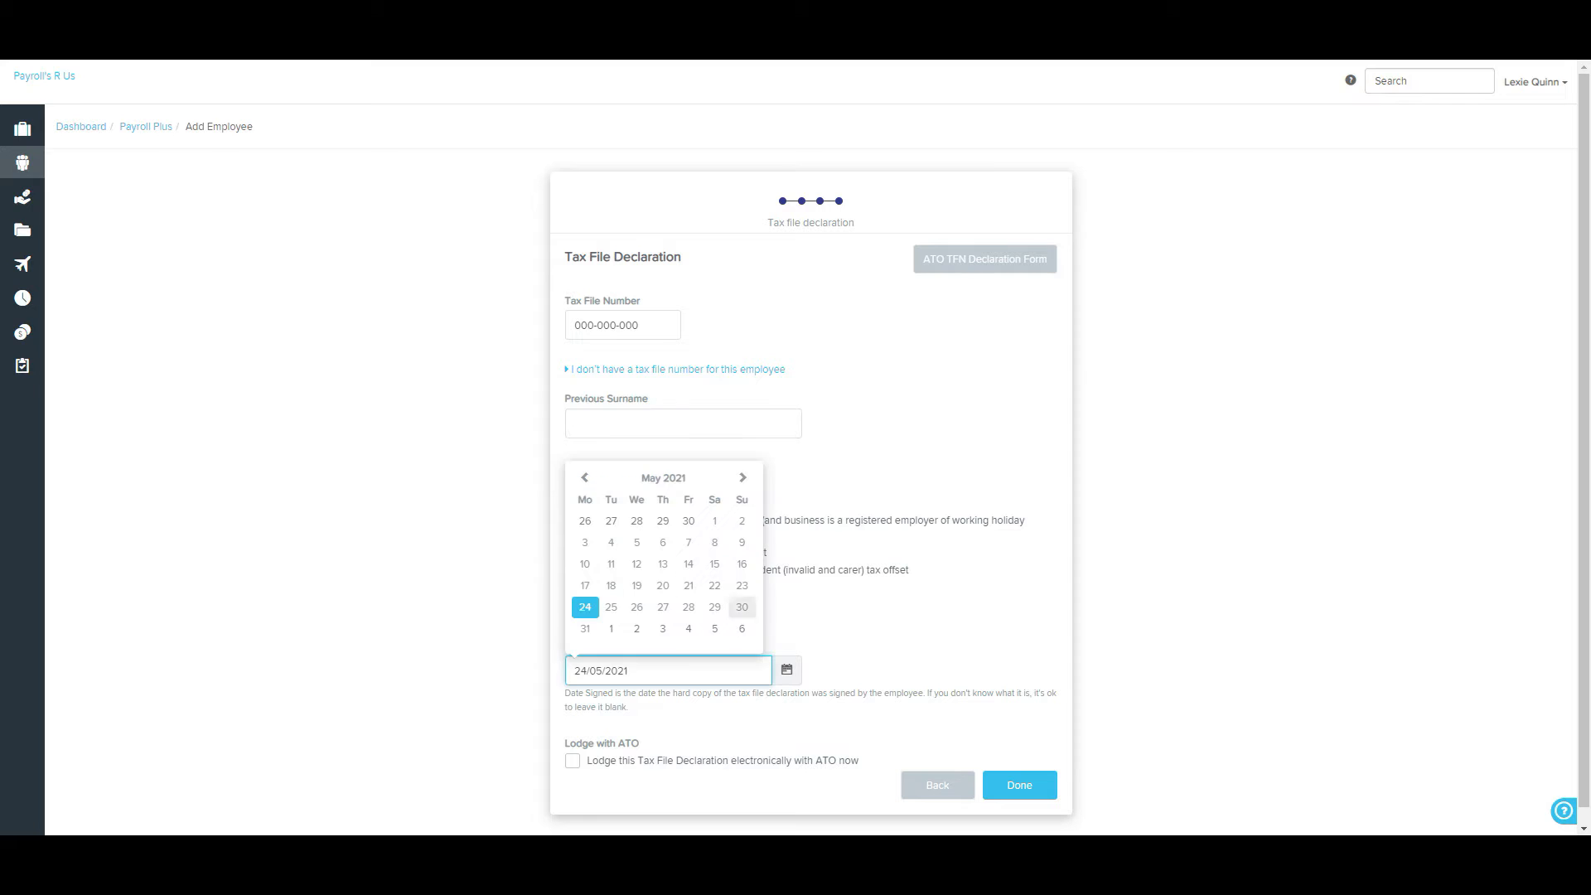
{"action": "left_click", "coordinate": [585, 606]}
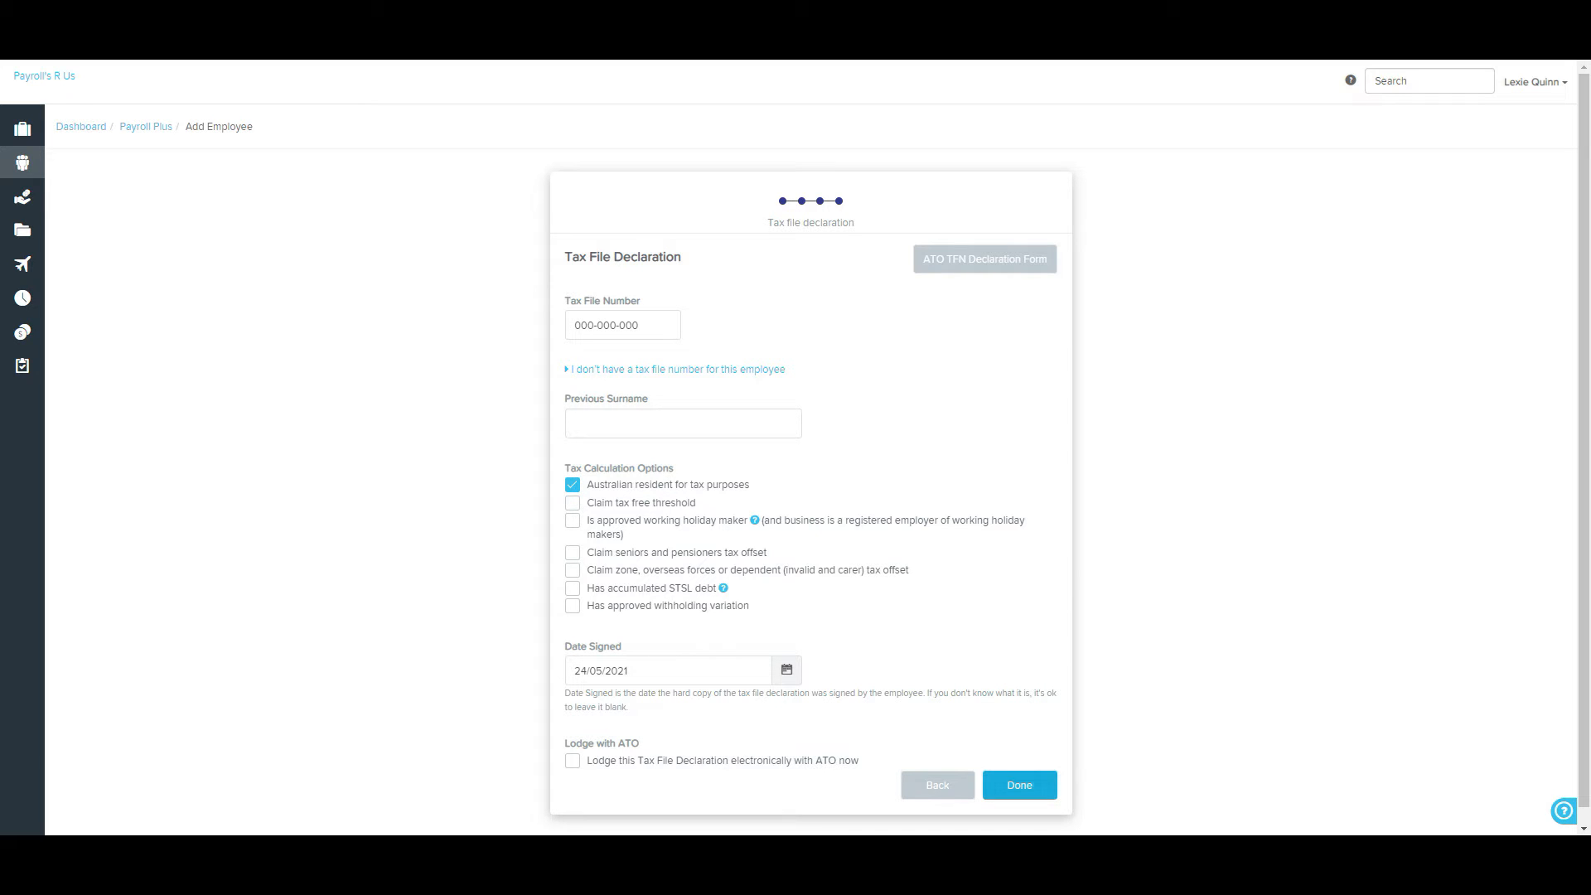
{"action": "left_click", "coordinate": [1019, 784]}
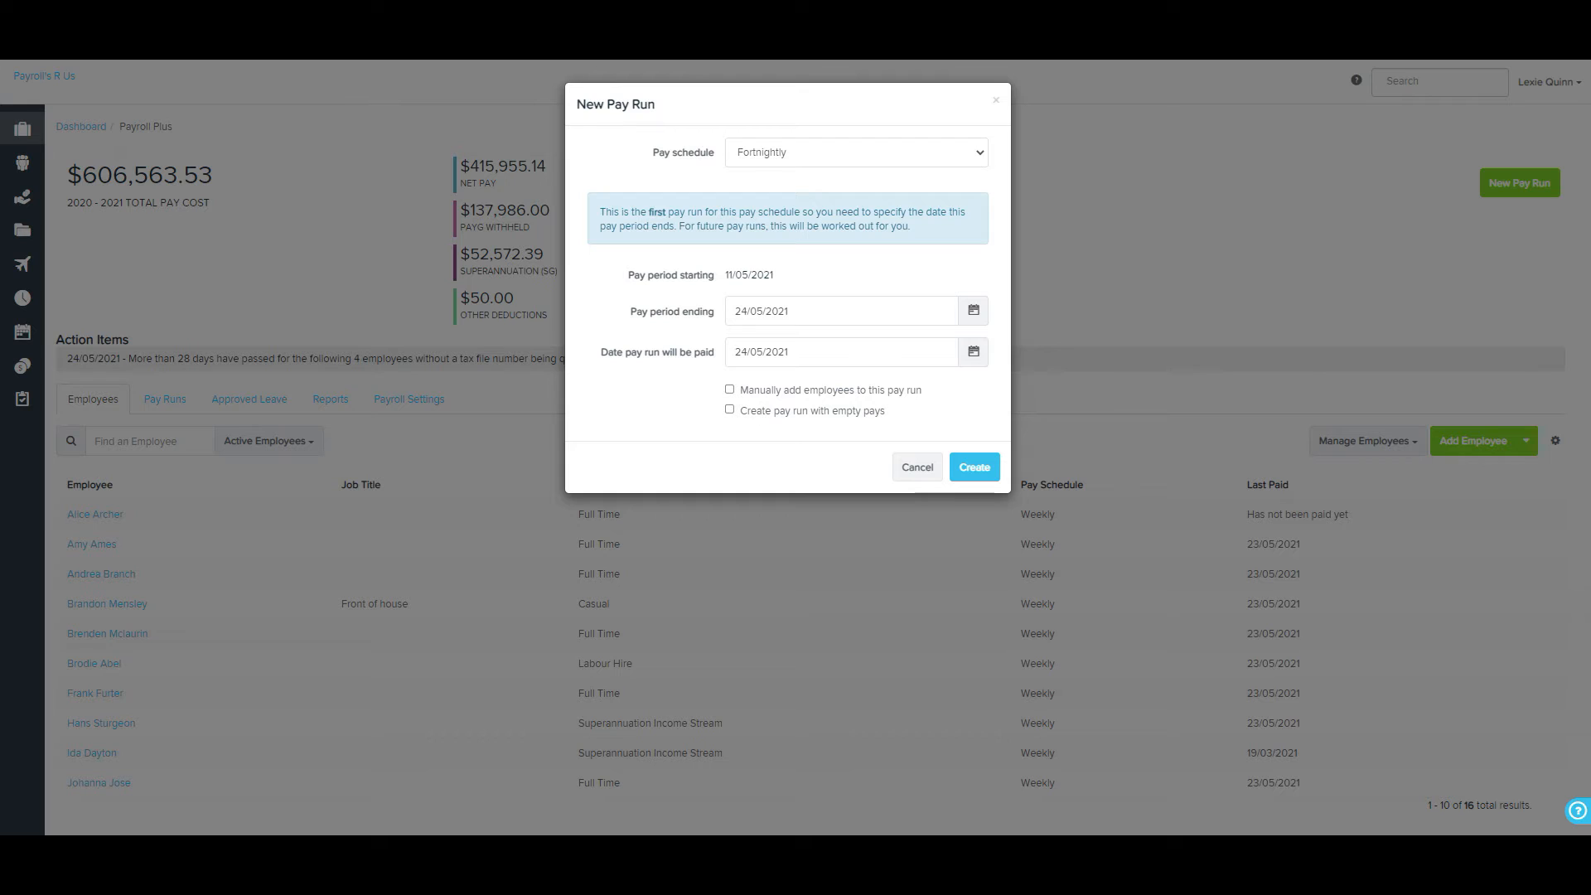
Step: Choose the Weekly schedule for the new pay run, and check the calendars for the period ending and payment dates
{"action": "left_click", "coordinate": [855, 152]}
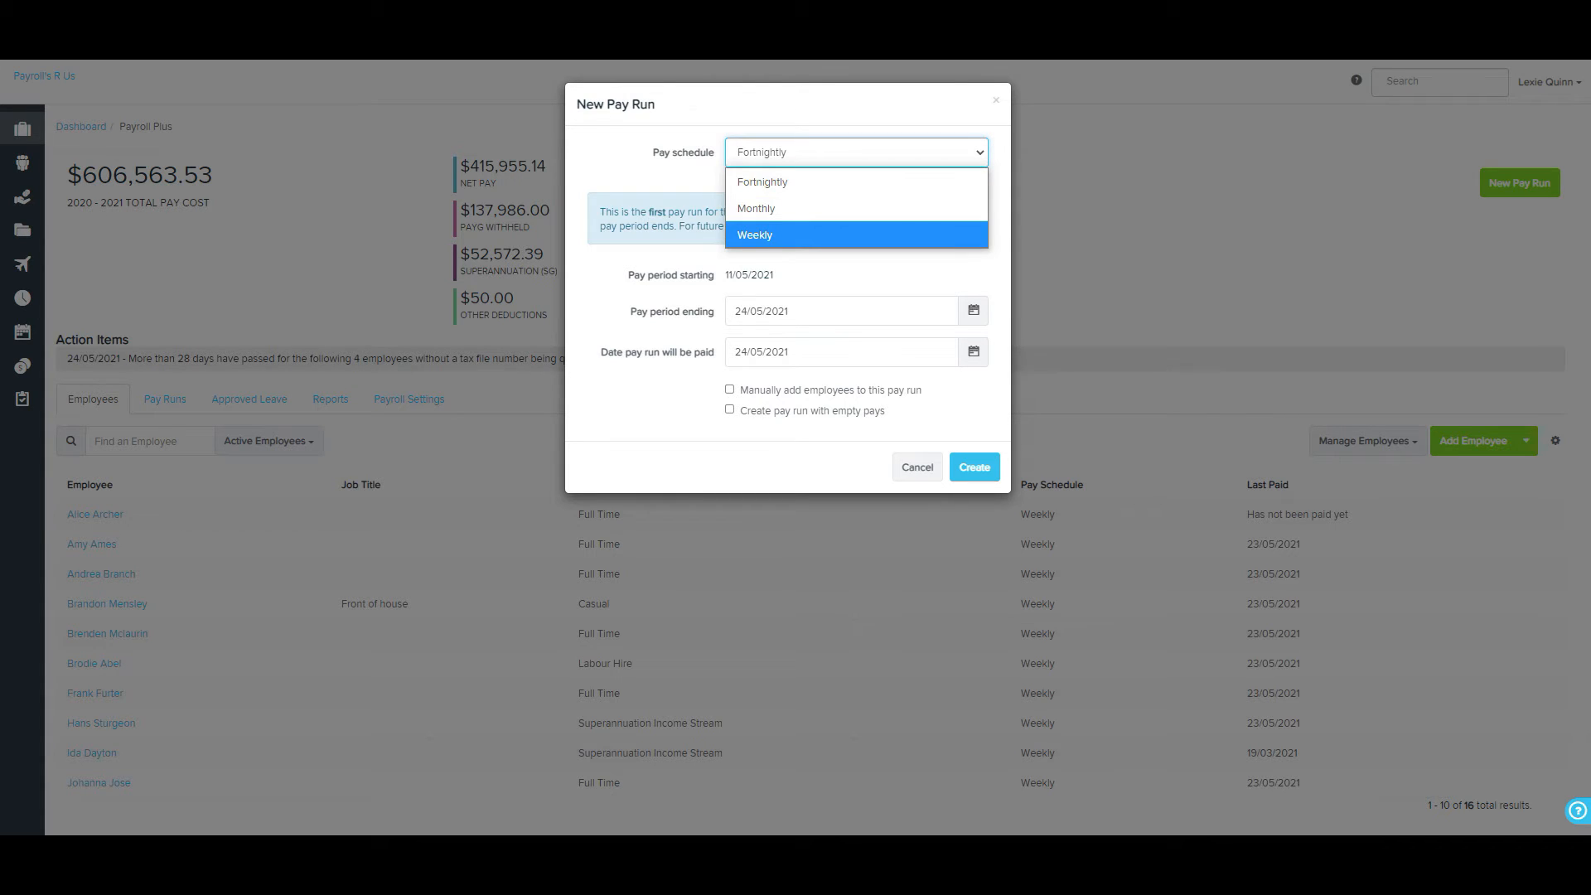
{"action": "key", "text": "Return"}
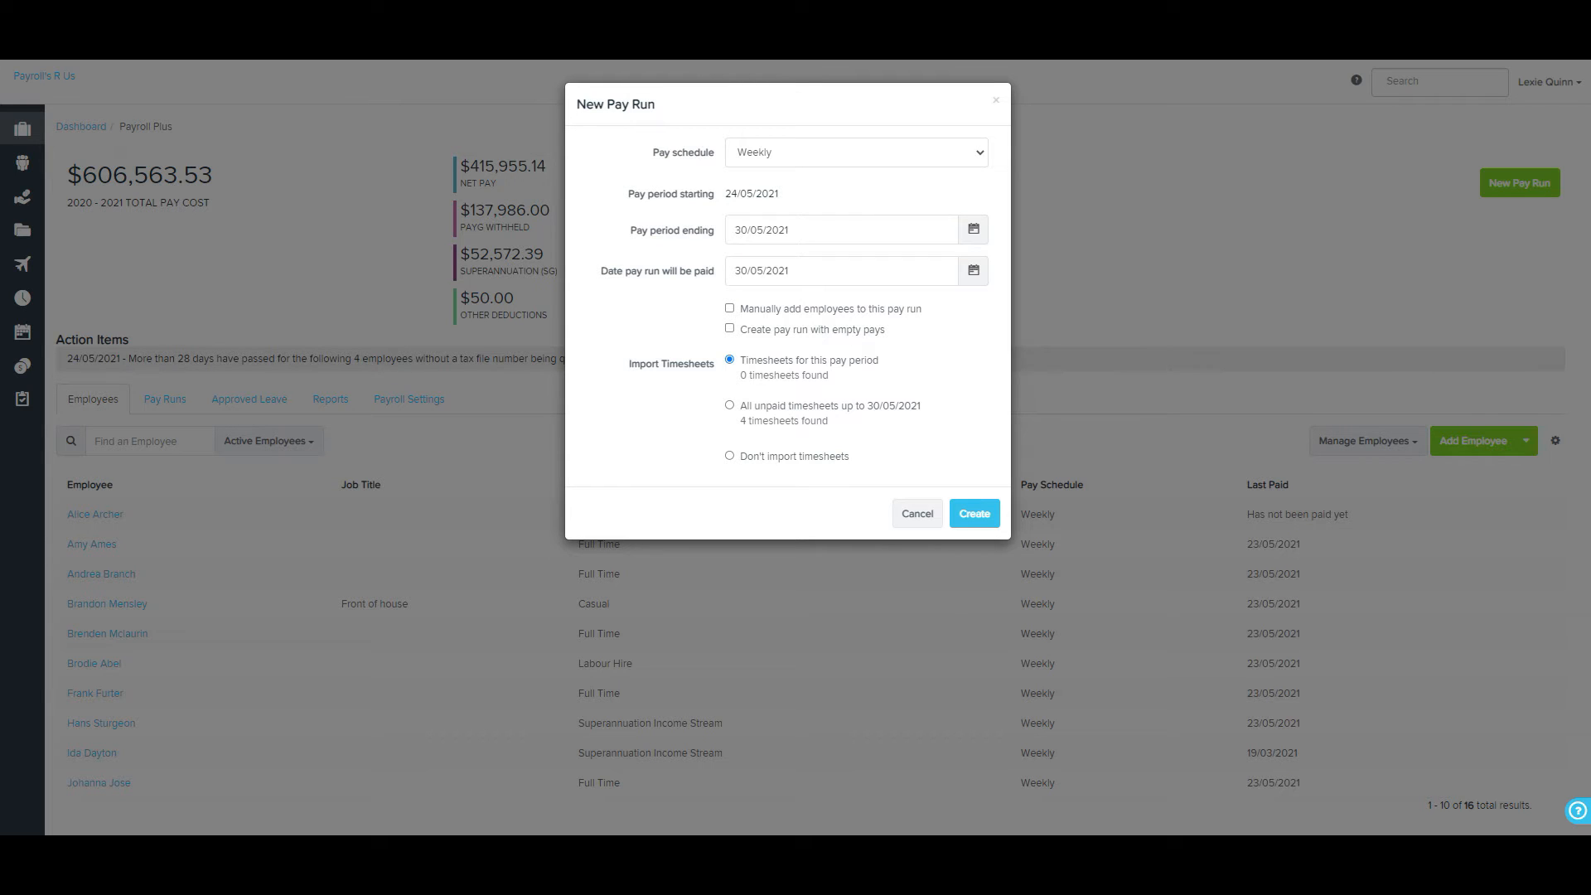
{"action": "left_click", "coordinate": [788, 230]}
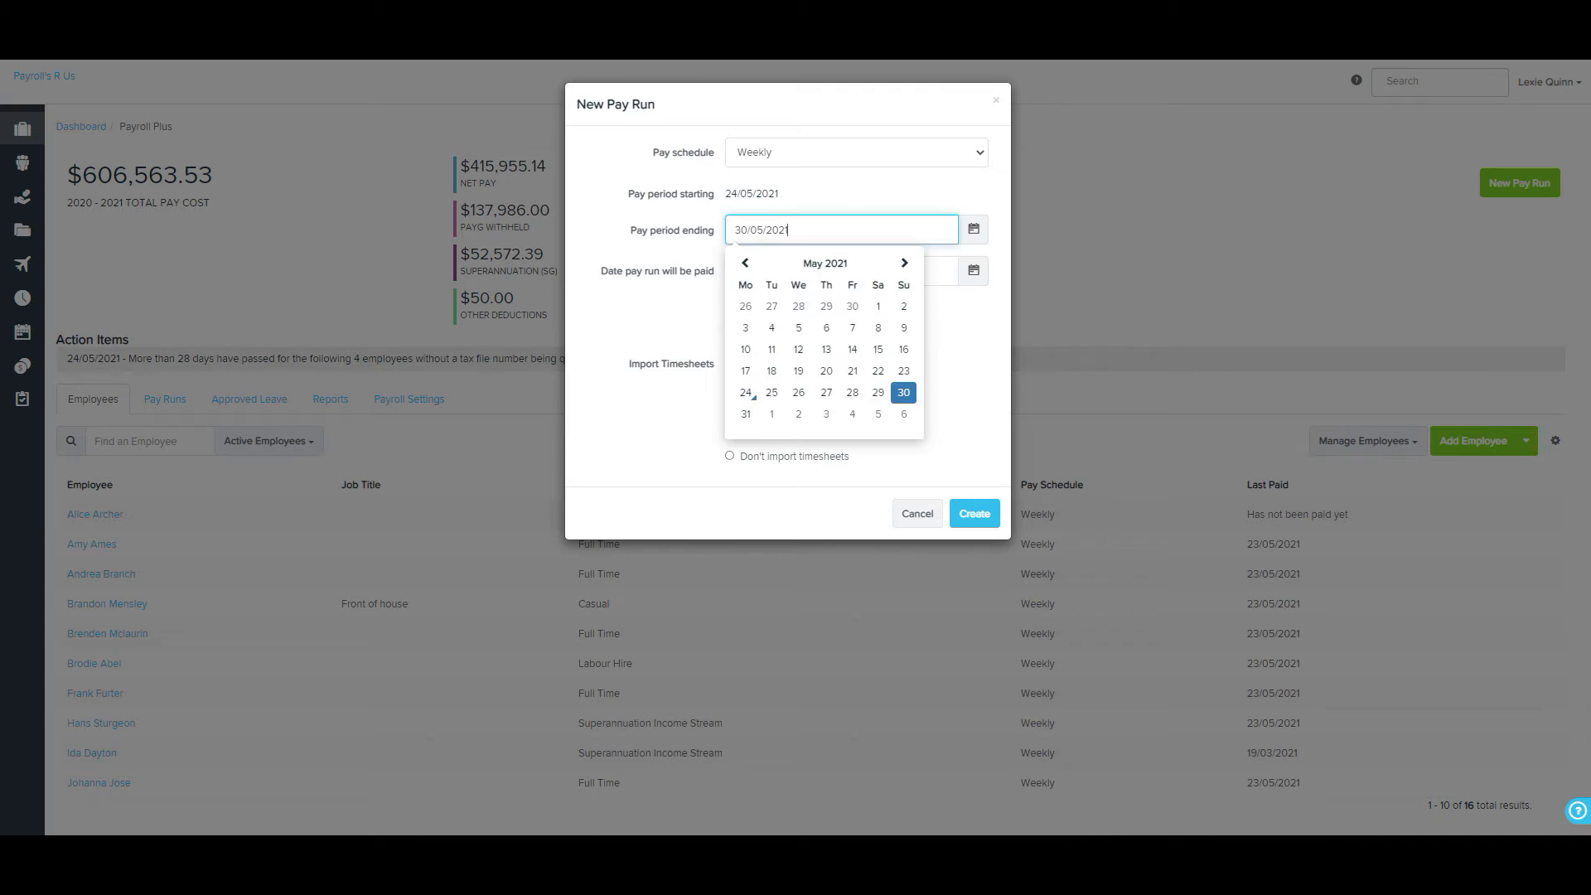
{"action": "key", "text": "Escape"}
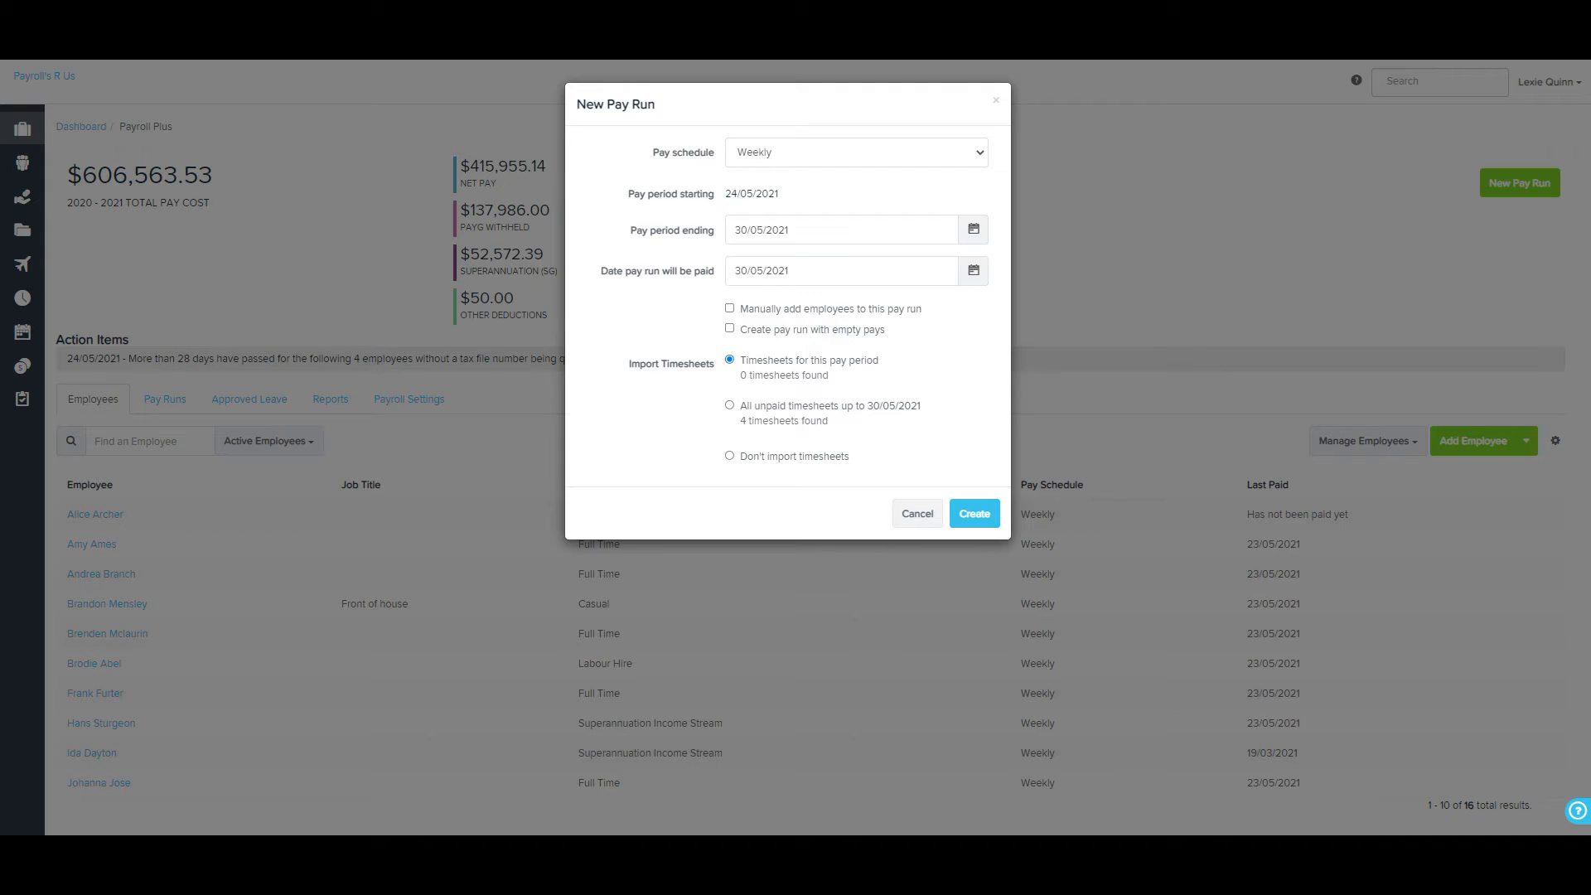
{"action": "left_click", "coordinate": [788, 270]}
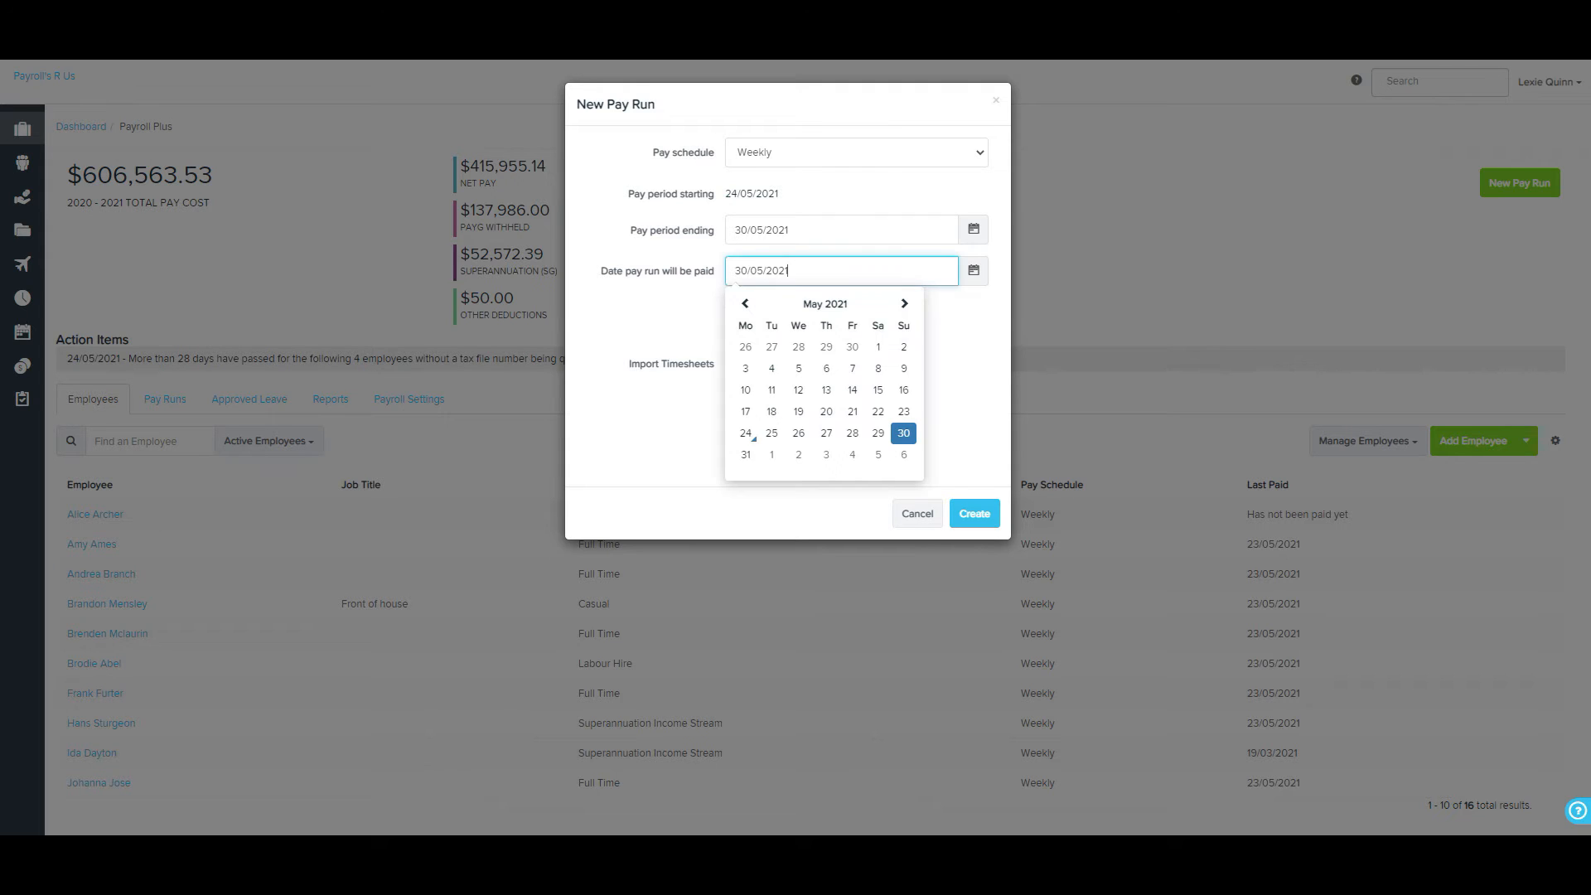
{"action": "key", "text": "Escape"}
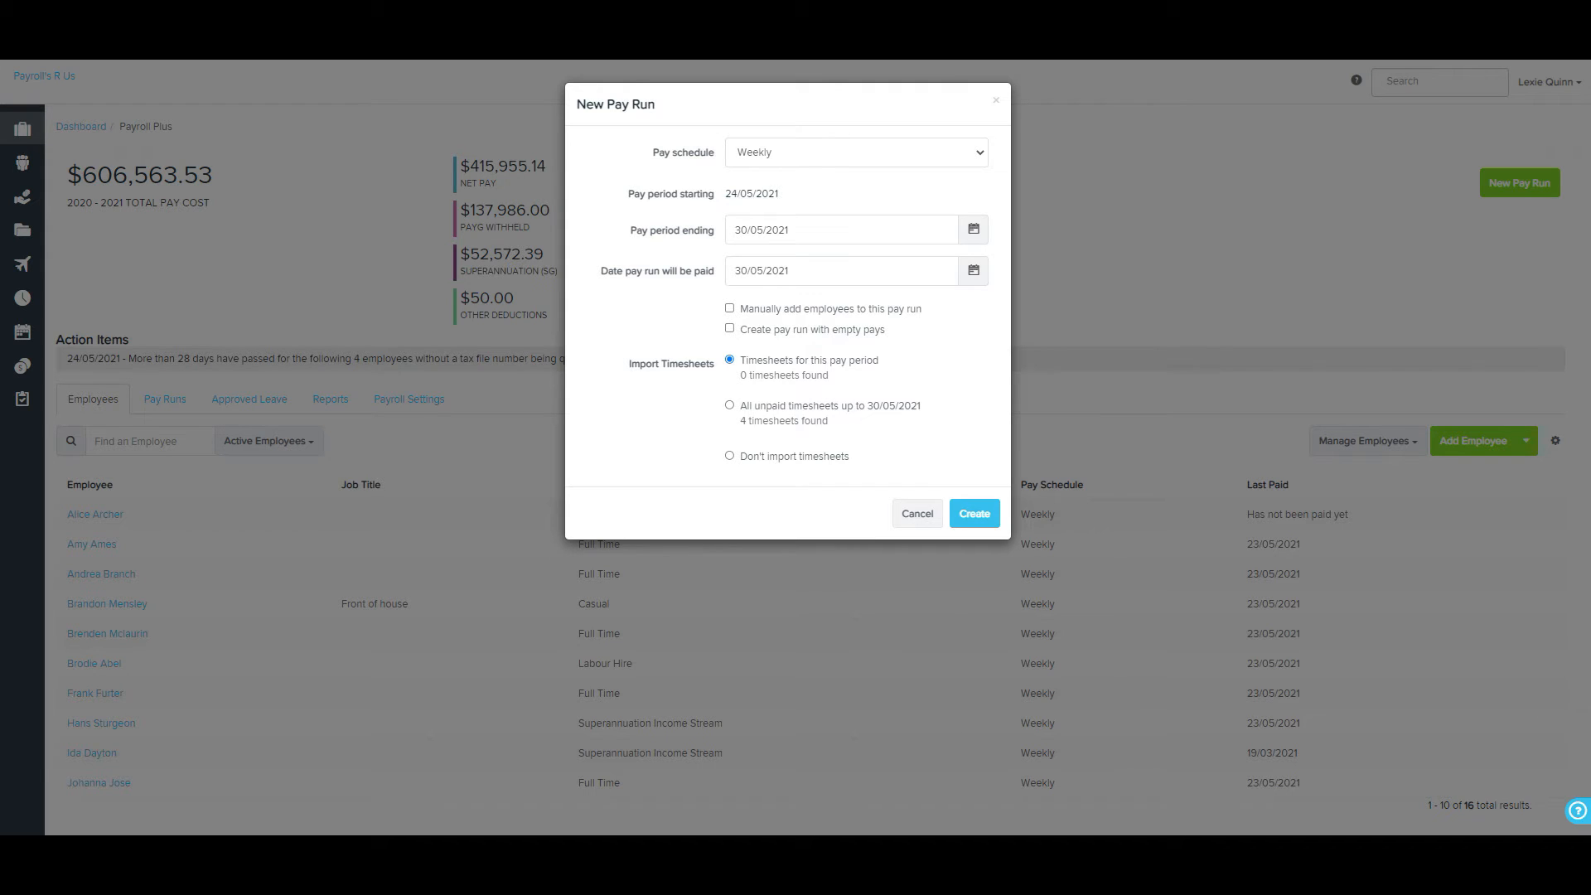
Step: Try the options for manually adding employees and creating the pay run with empty pays, clearing each again
{"action": "left_click", "coordinate": [729, 307]}
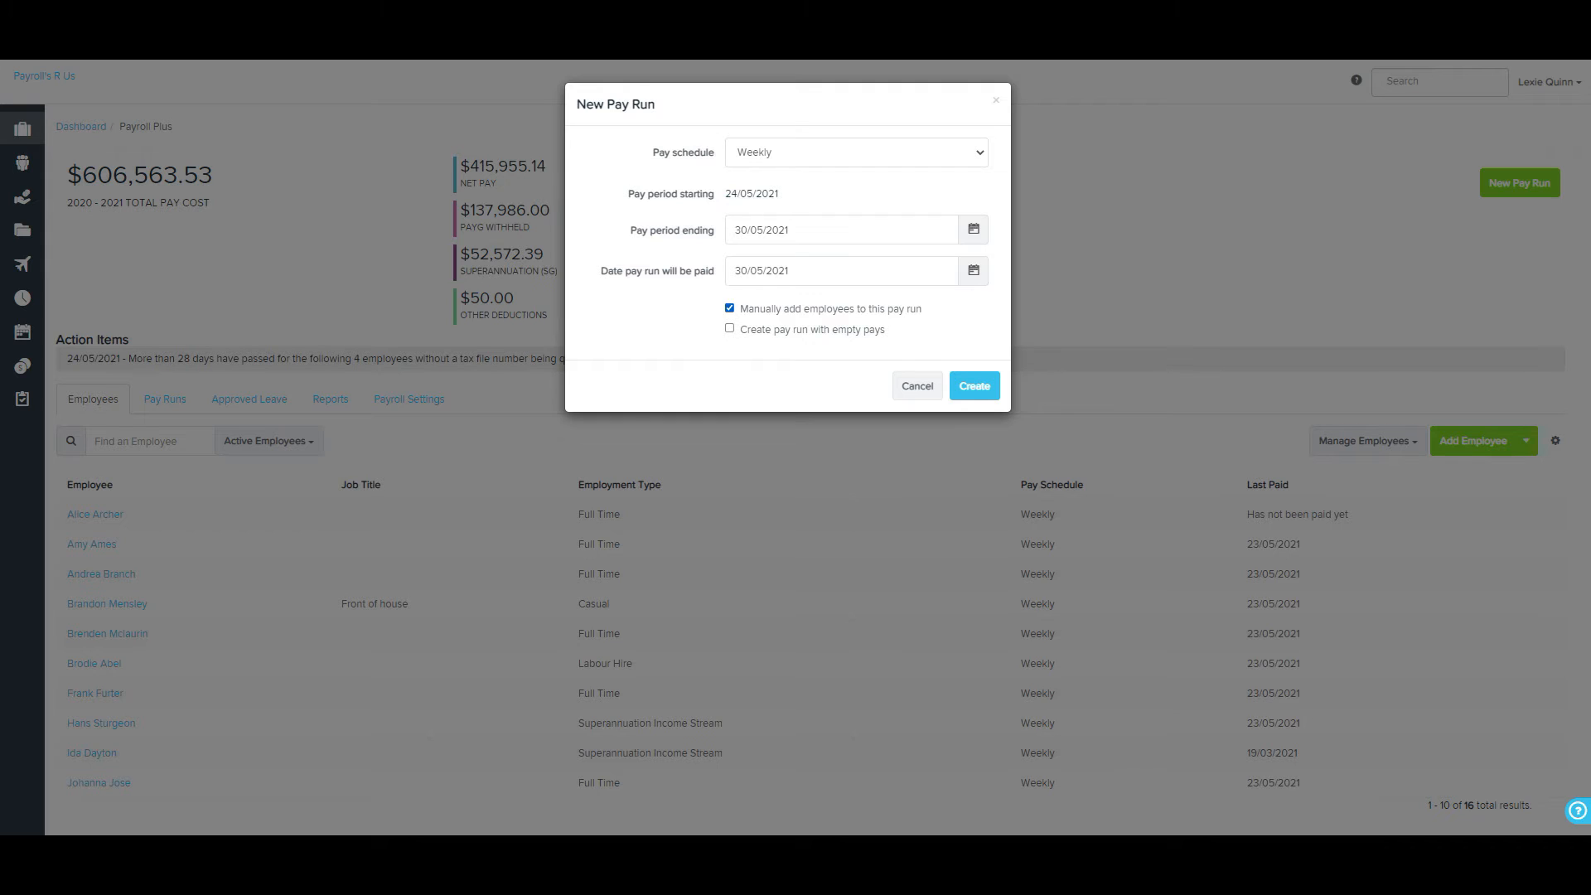
{"action": "left_click", "coordinate": [729, 309]}
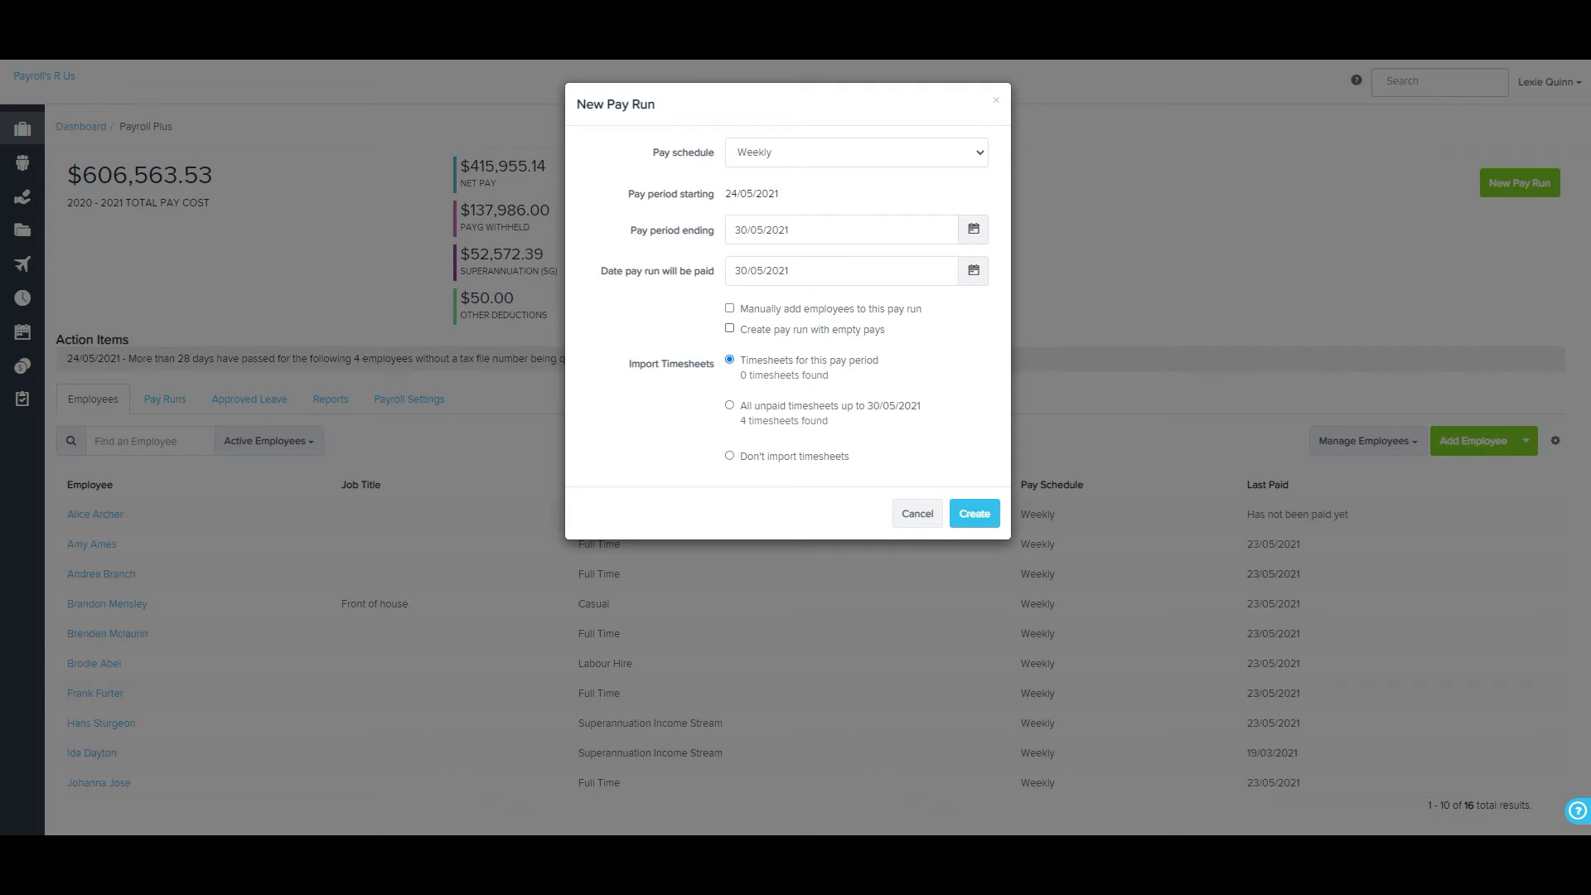
{"action": "left_click", "coordinate": [729, 328]}
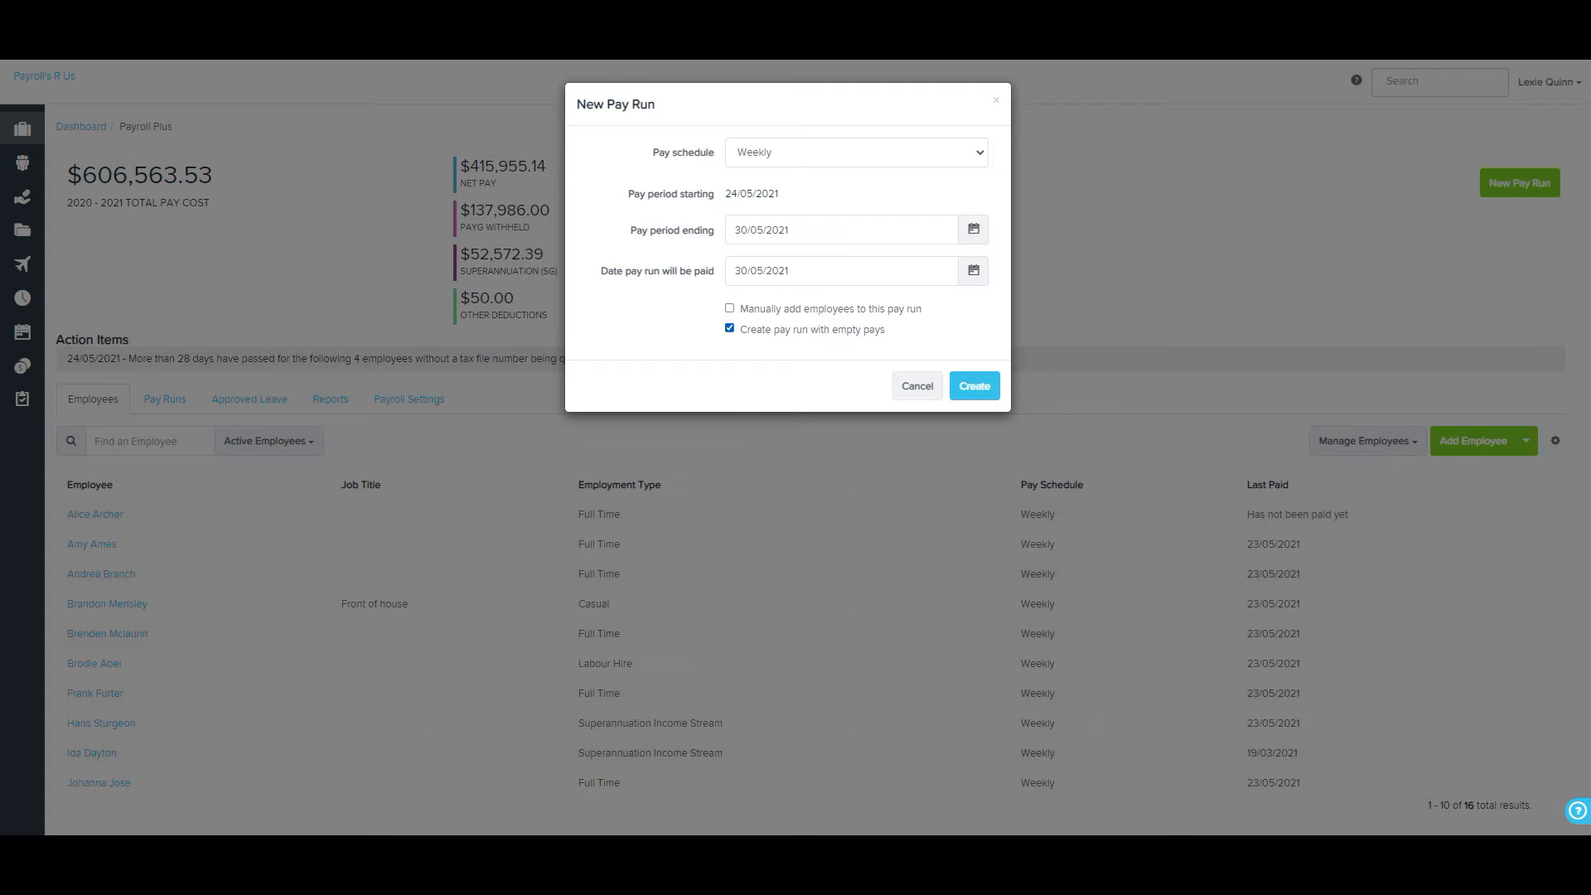
{"action": "left_click", "coordinate": [729, 329]}
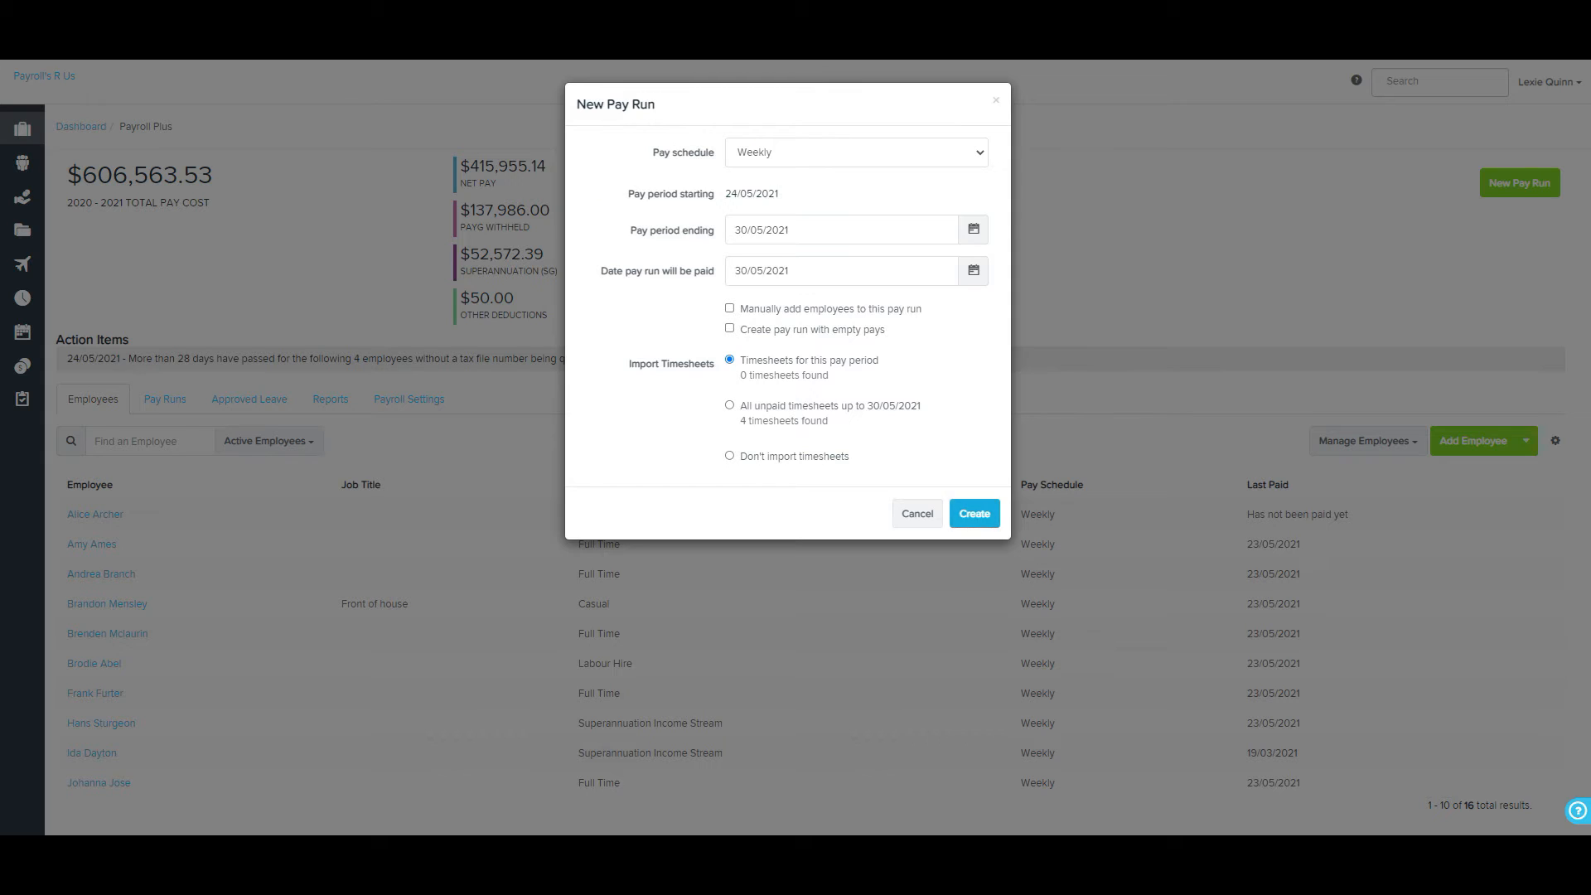
Step: Create the weekly pay run with timesheets for this pay period, and view the criteria available for filtering its employees
{"action": "left_click", "coordinate": [974, 513]}
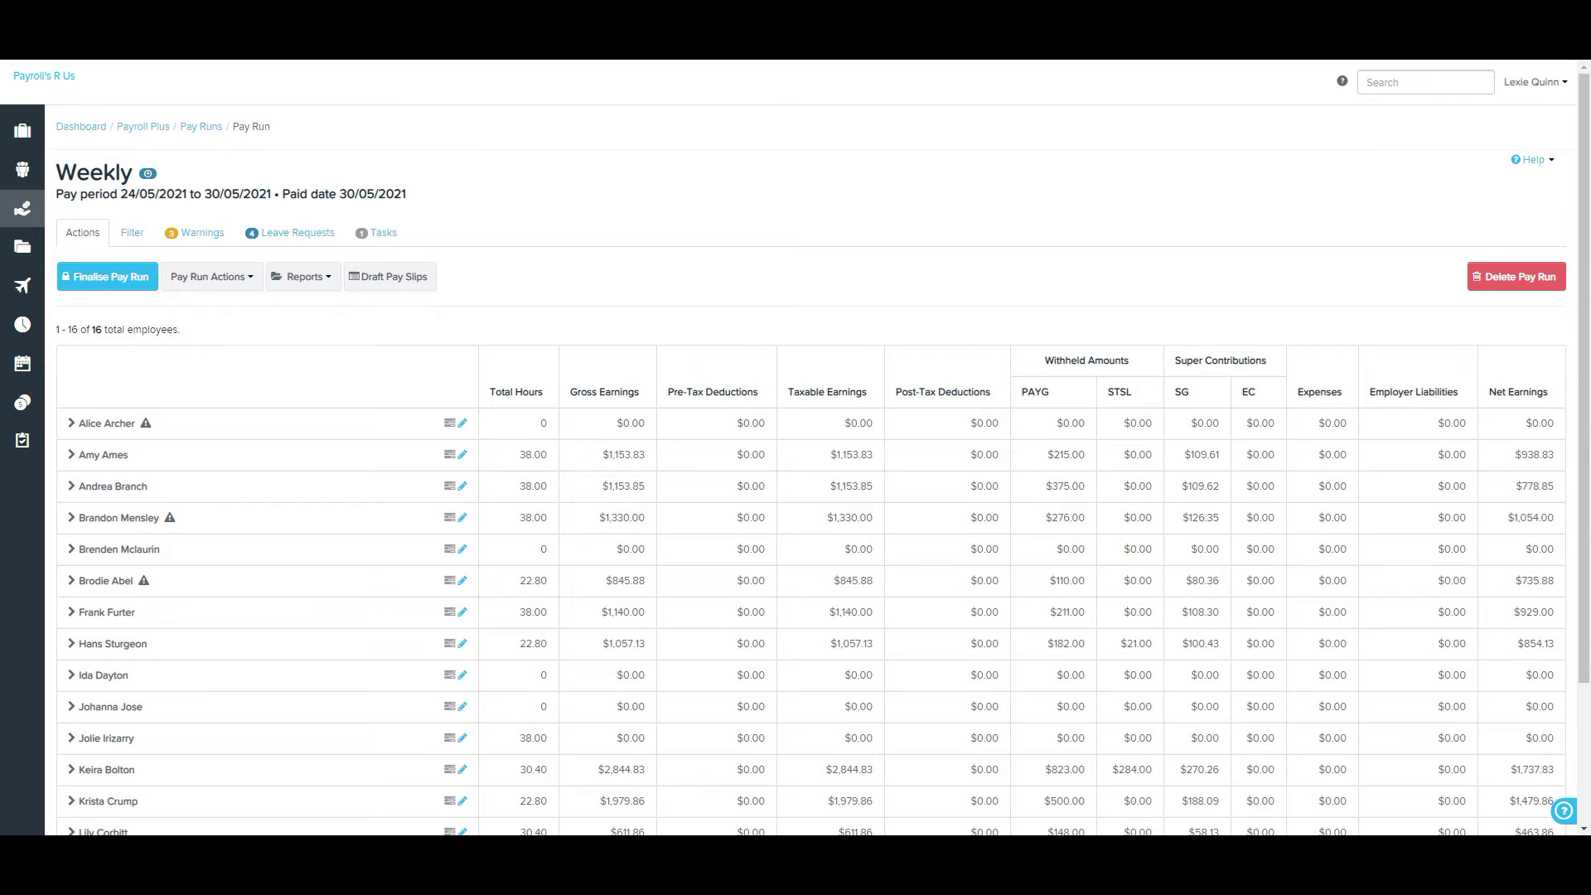
{"action": "left_click", "coordinate": [132, 232]}
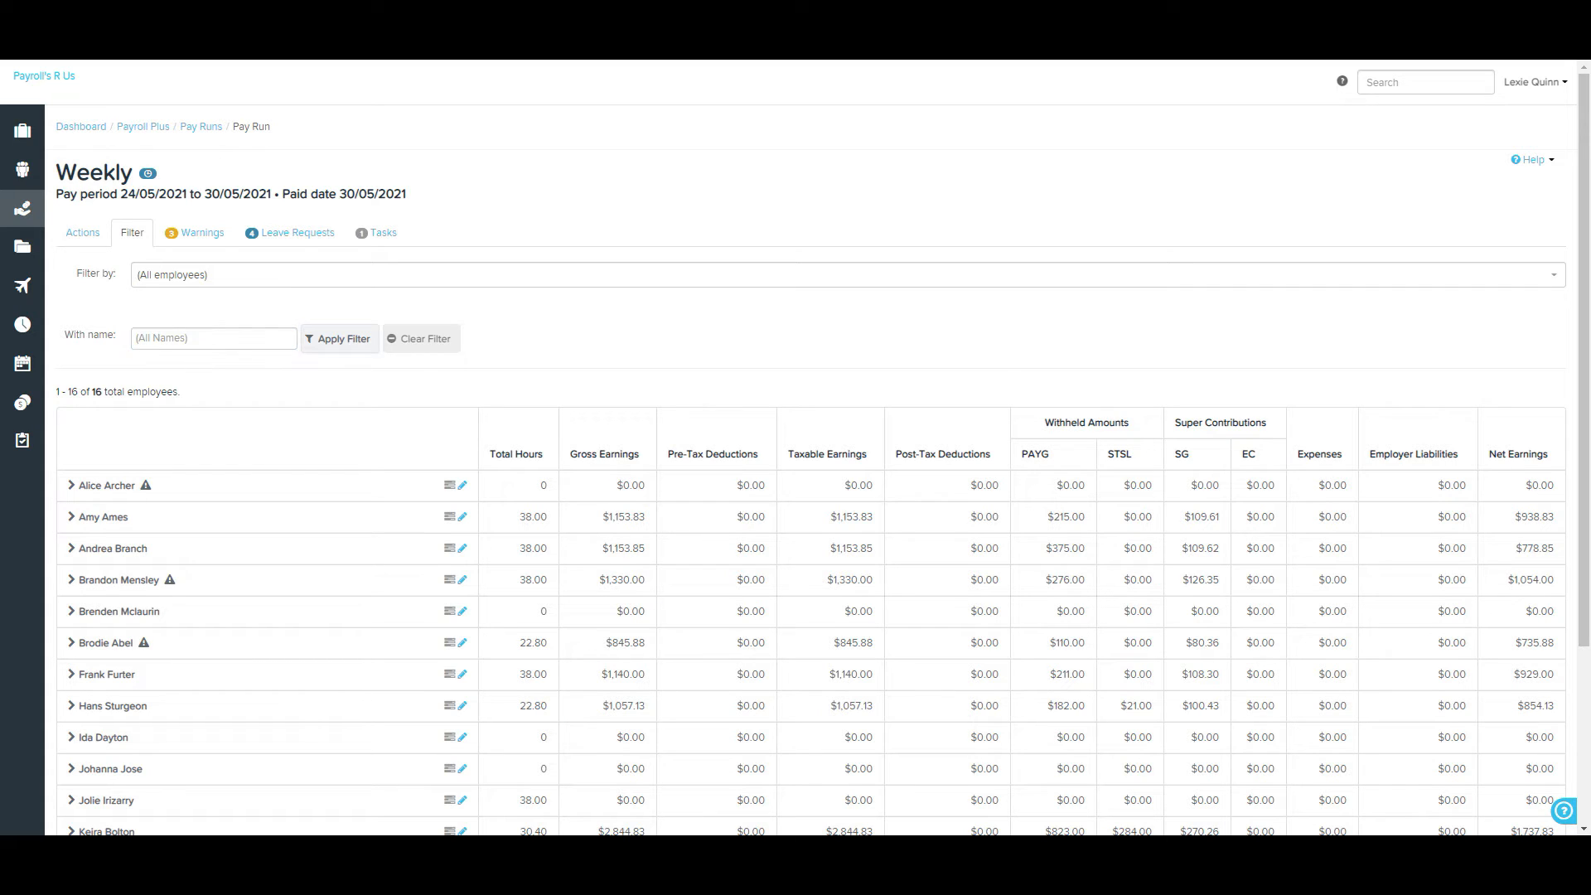
{"action": "left_click", "coordinate": [847, 274]}
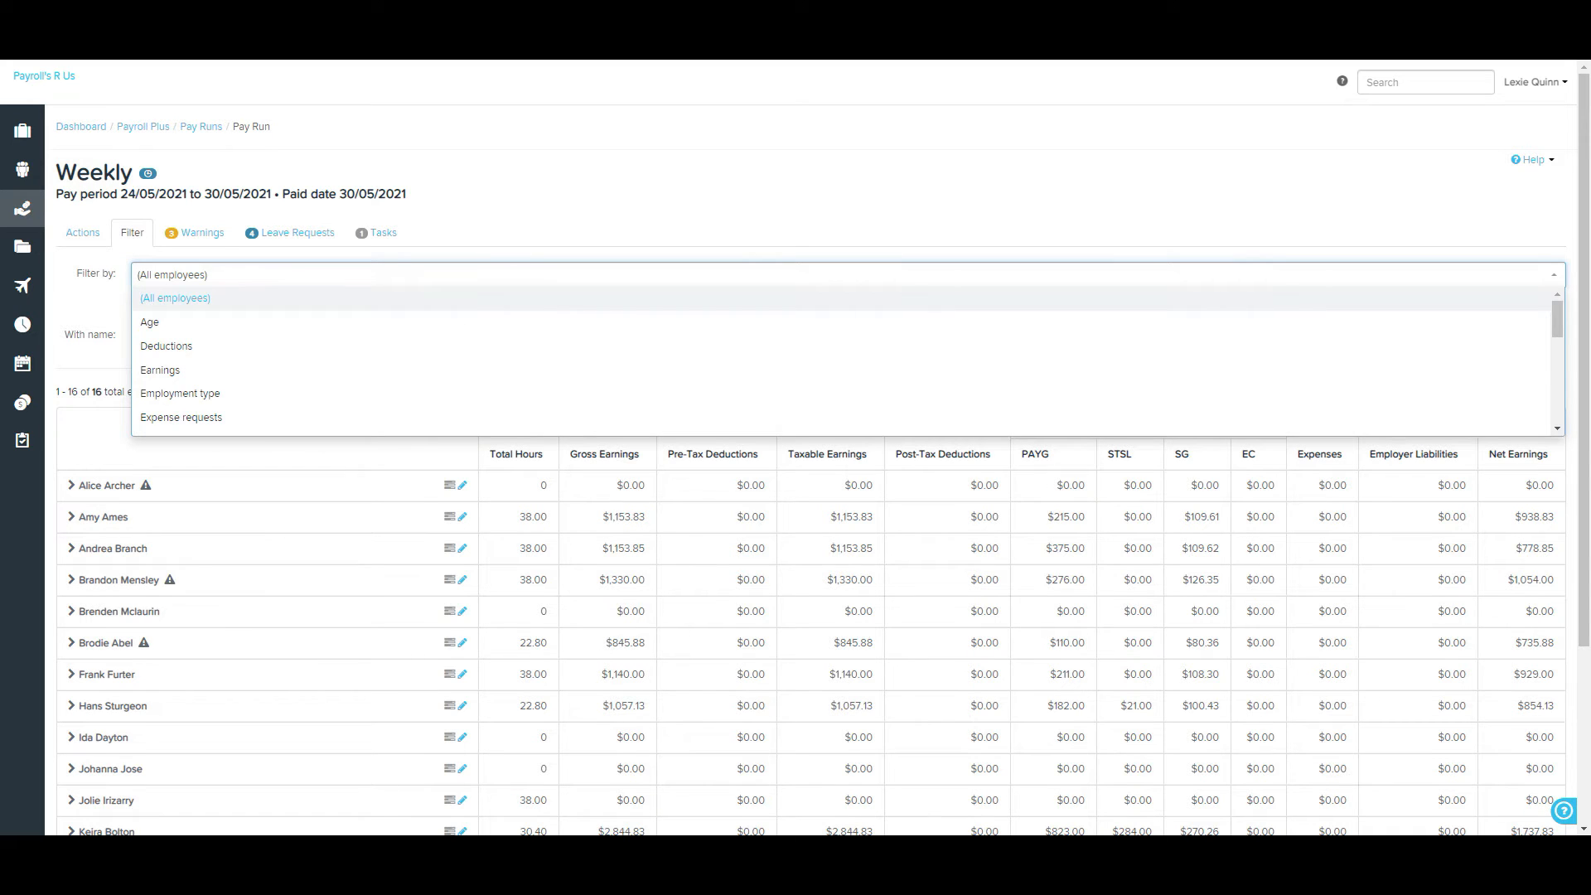
{"action": "key", "text": "Escape"}
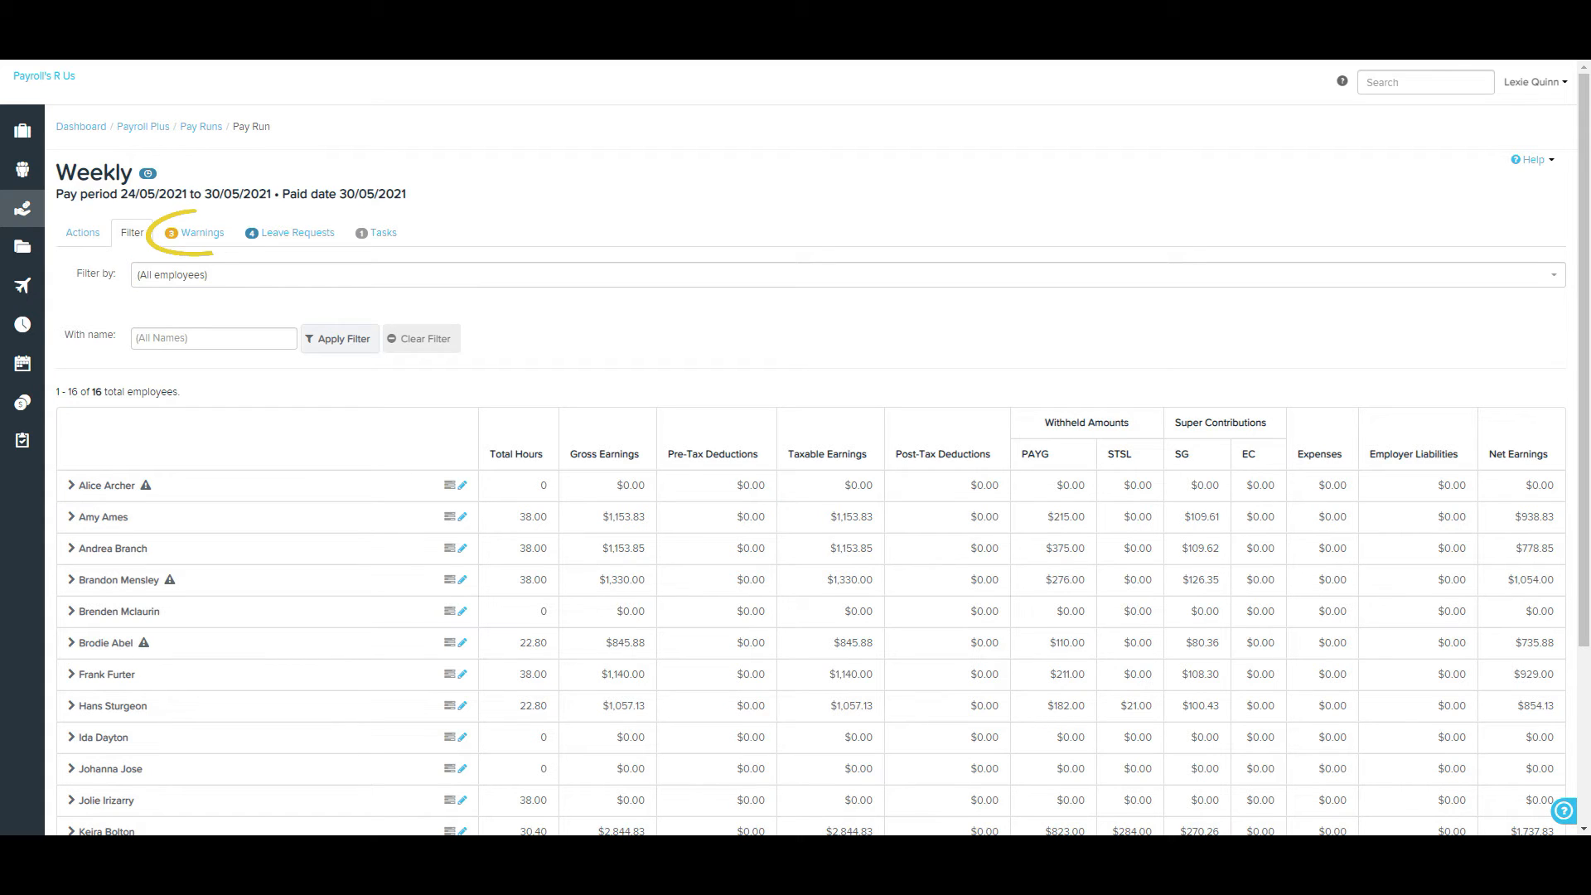
Step: Review the pay run's warnings and the list of available pay run actions
{"action": "left_click", "coordinate": [193, 232]}
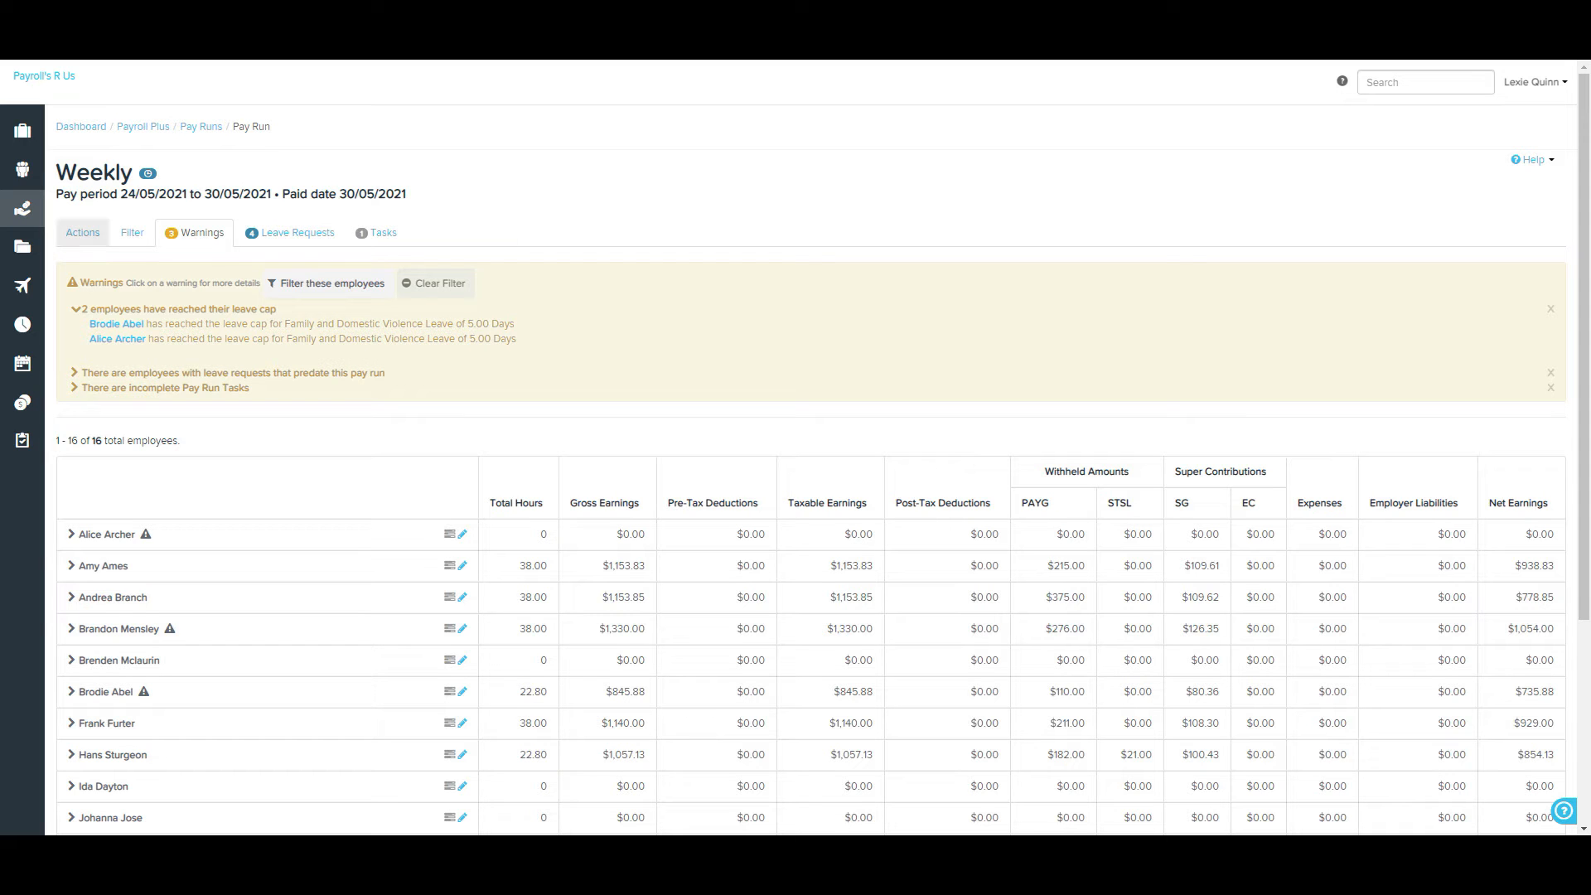
{"action": "left_click", "coordinate": [82, 232]}
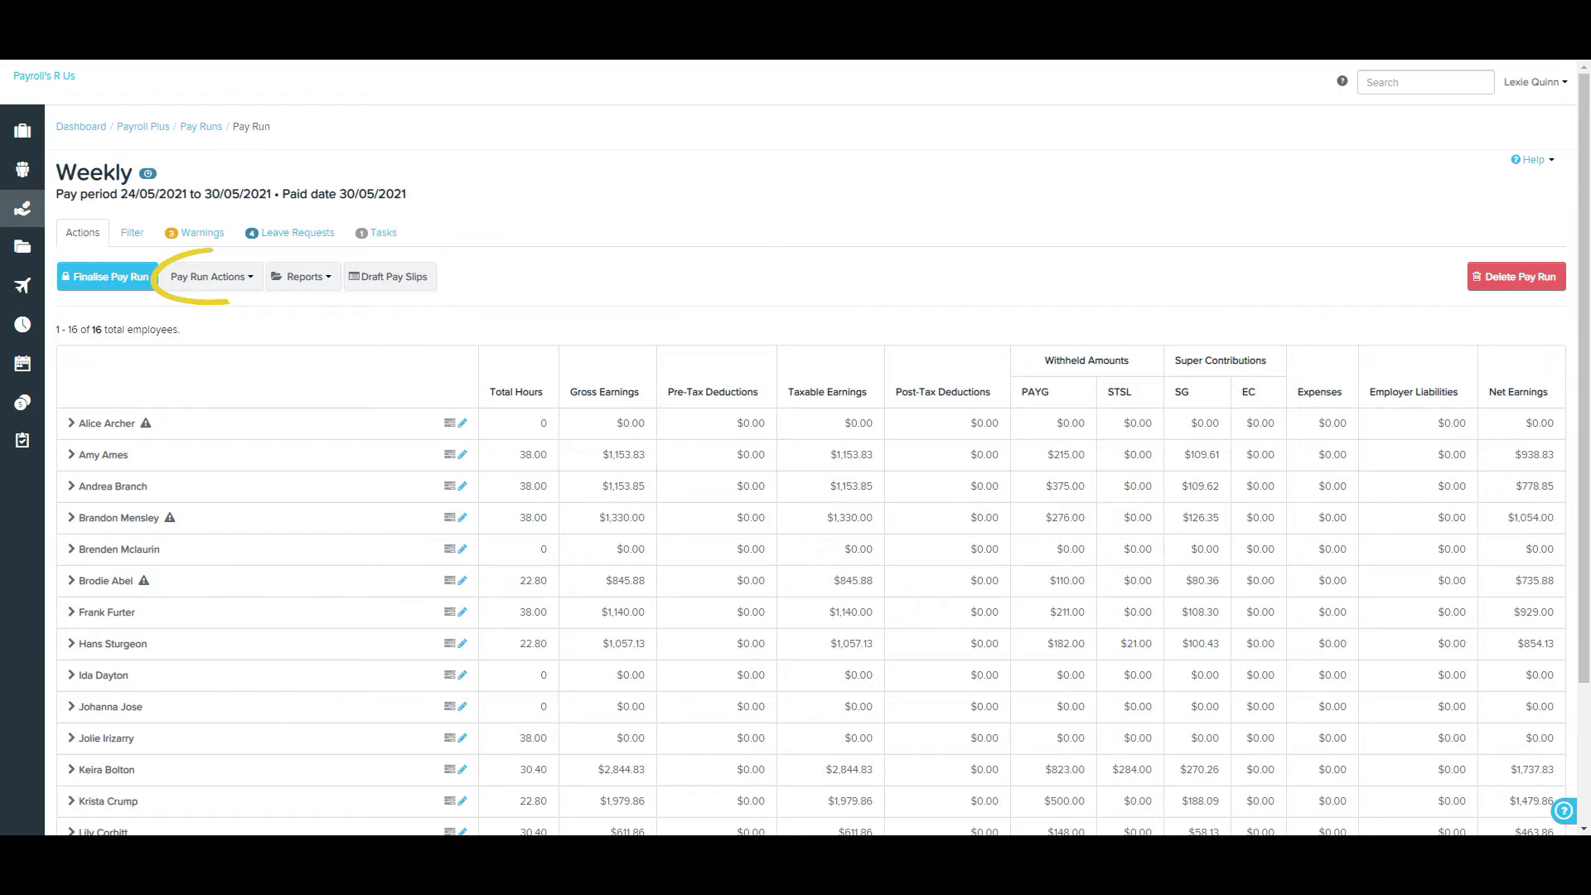
{"action": "left_click", "coordinate": [211, 276]}
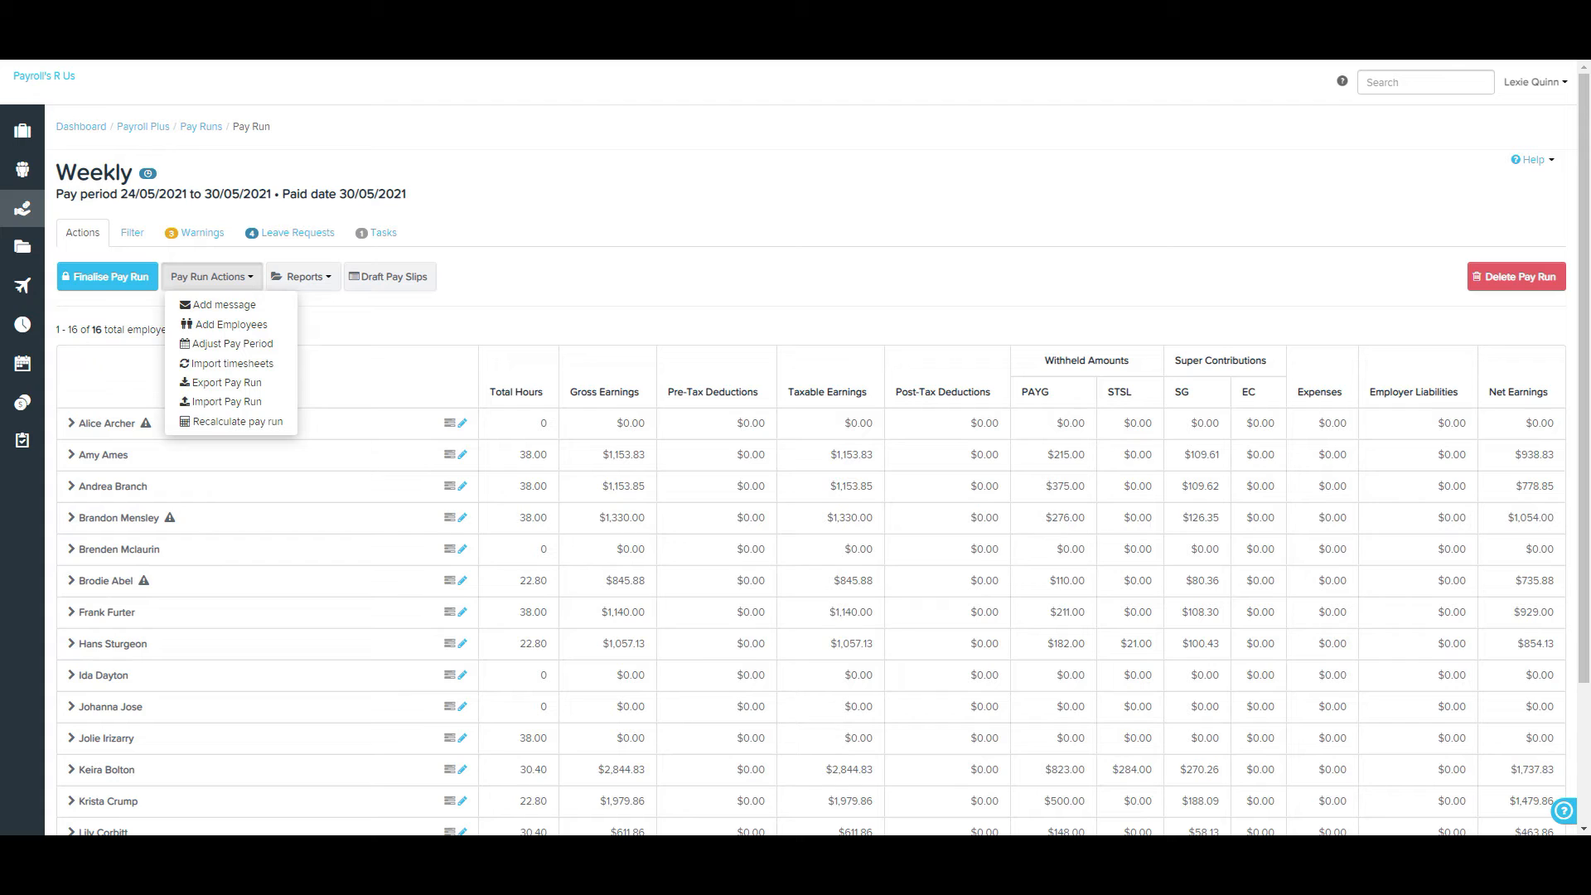
{"action": "left_click", "coordinate": [303, 277]}
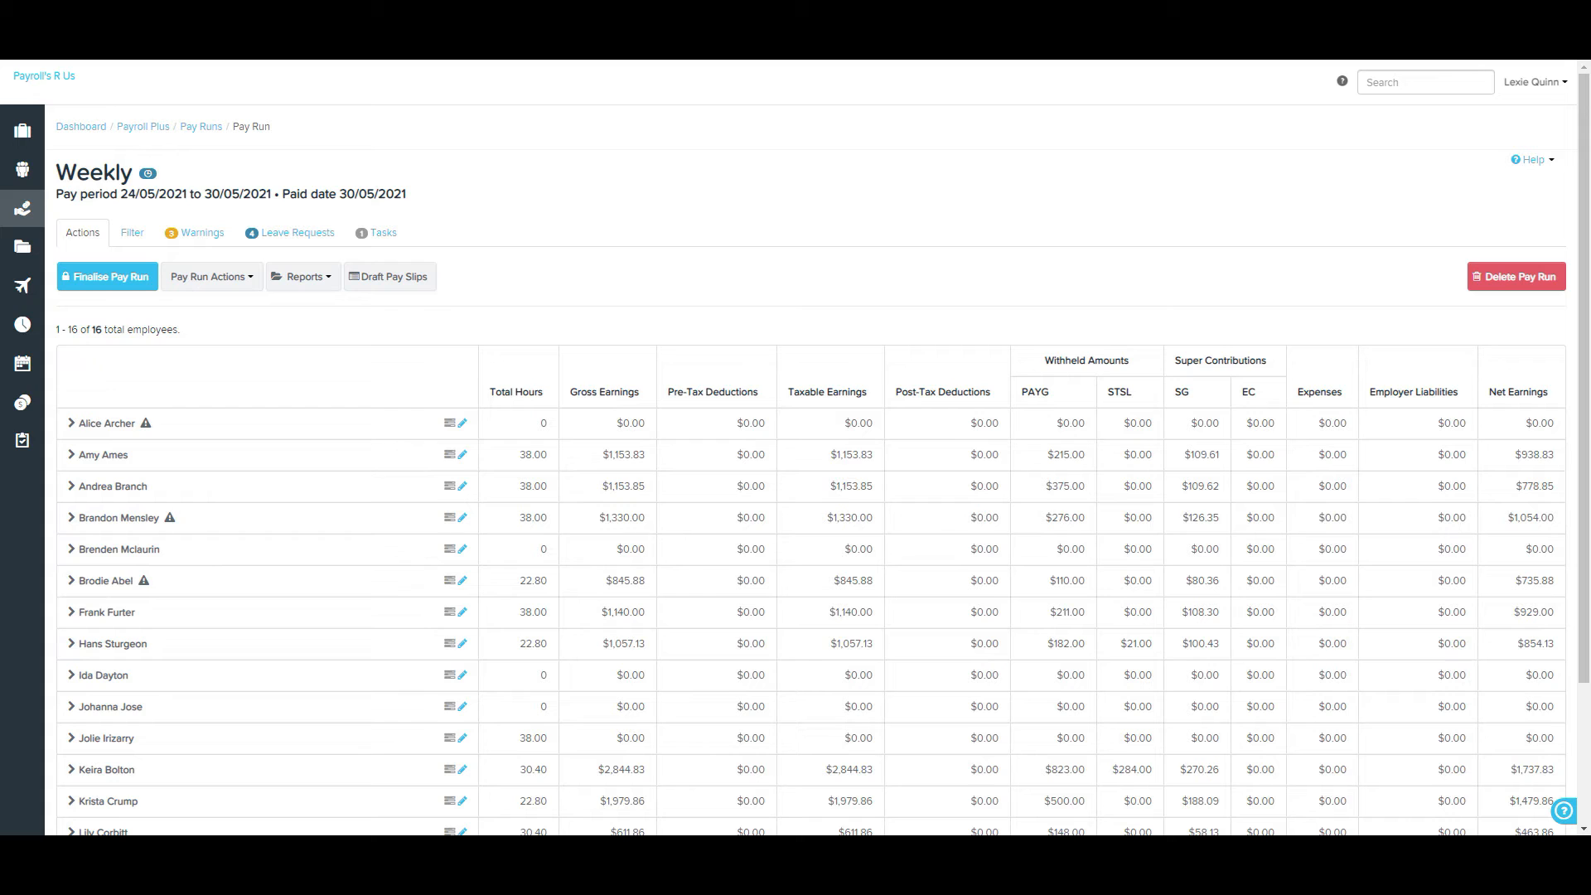
Step: Mark the 14/04/2021 Leave Without Pay request as applied manually, and apply 15.2 work hours of Annual Leave from 25/05/2021 to 26/05/2021
{"action": "left_click", "coordinate": [289, 232]}
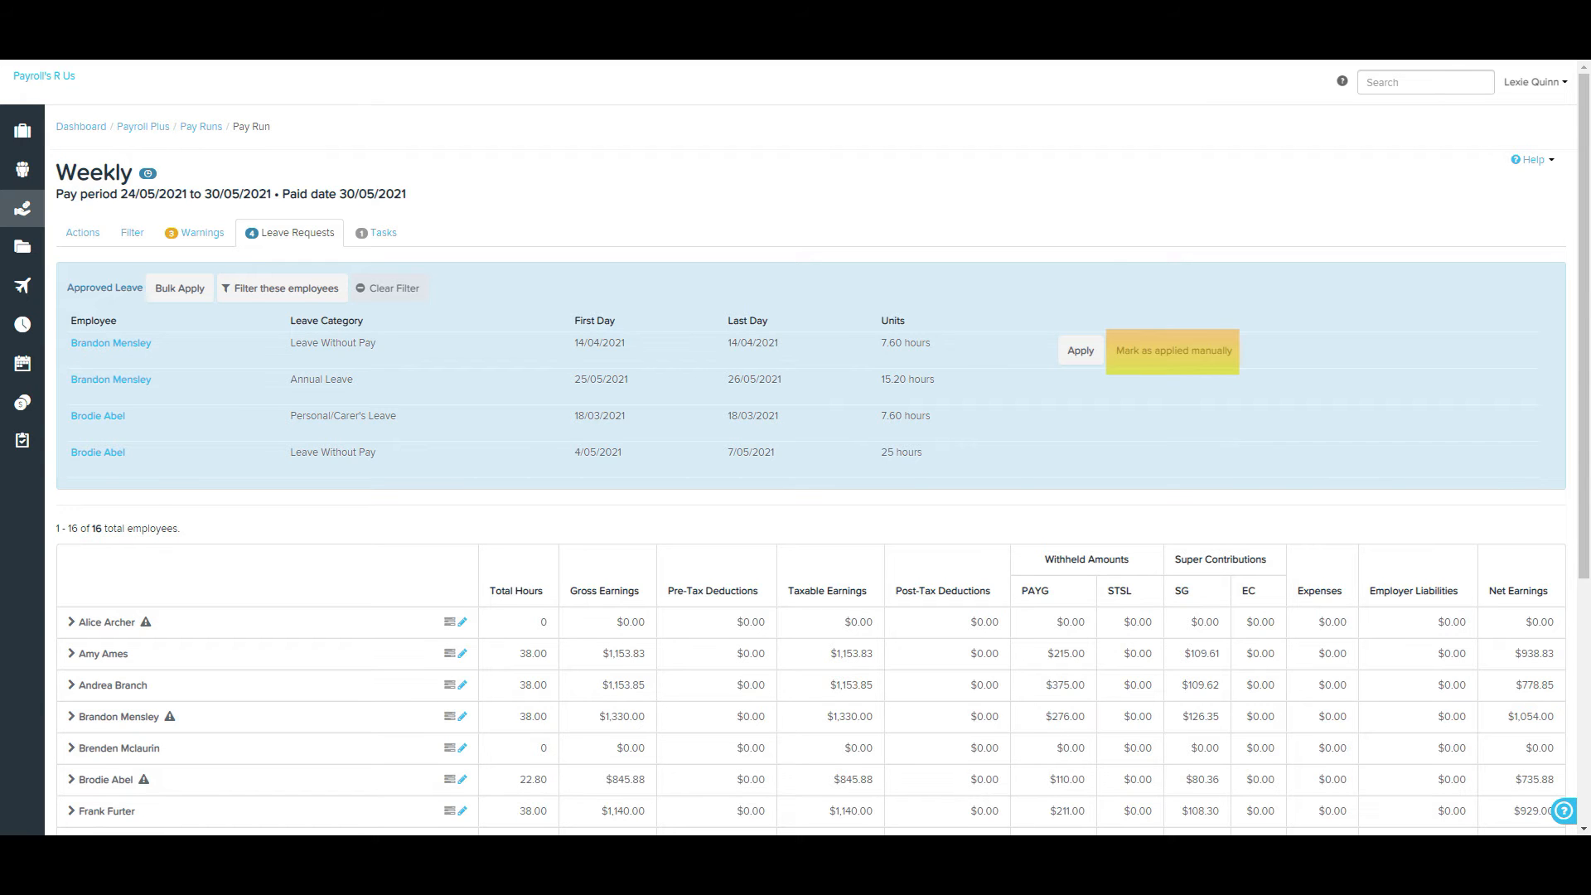
{"action": "left_click", "coordinate": [1173, 351]}
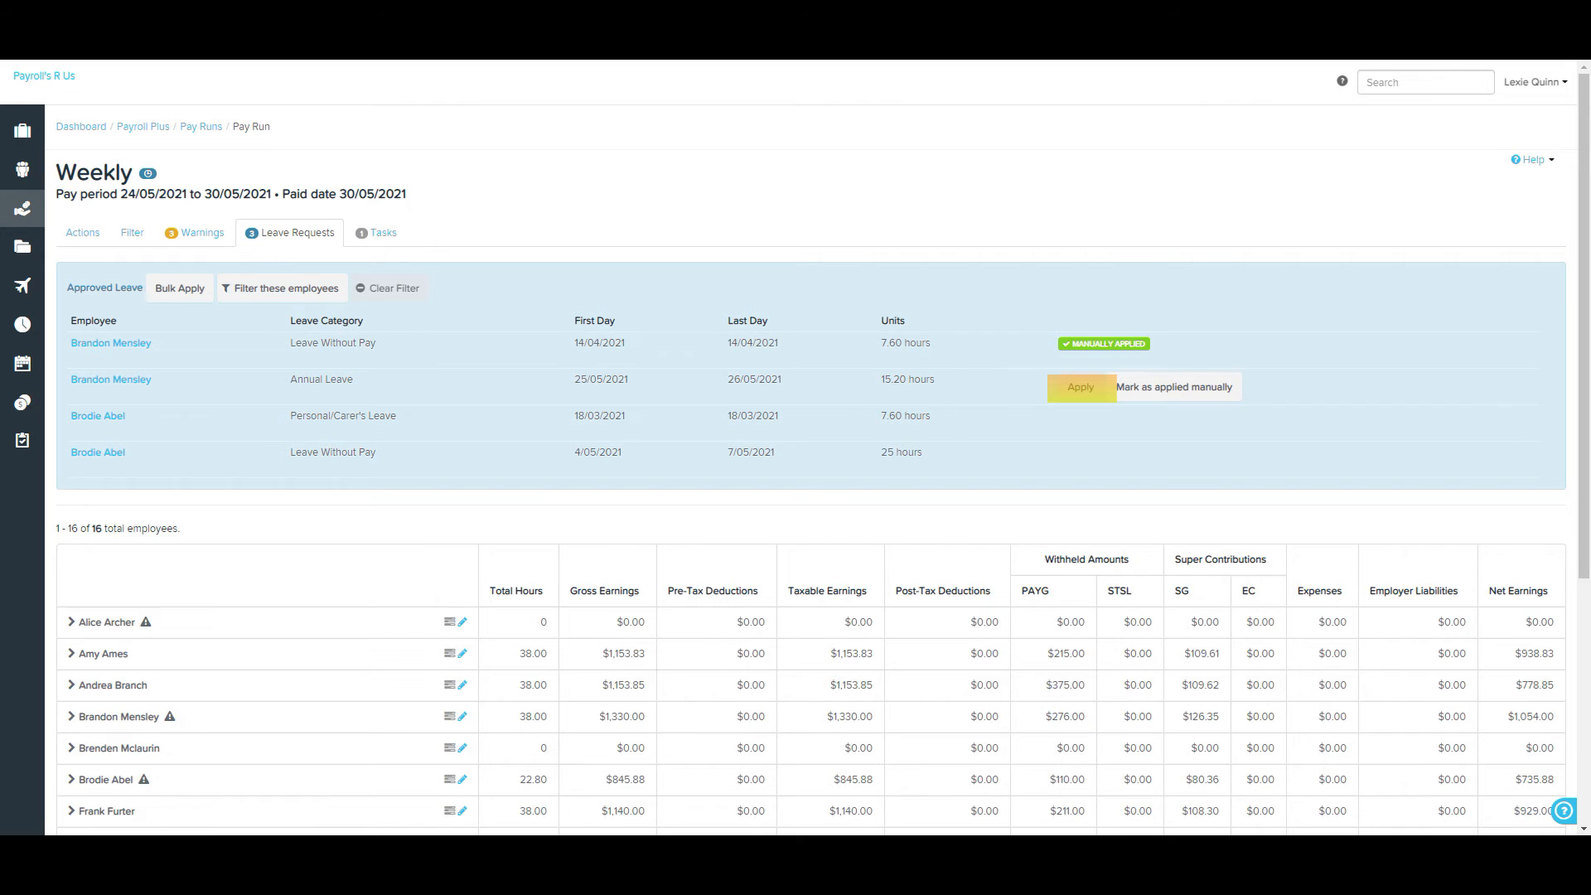
{"action": "left_click", "coordinate": [1080, 387]}
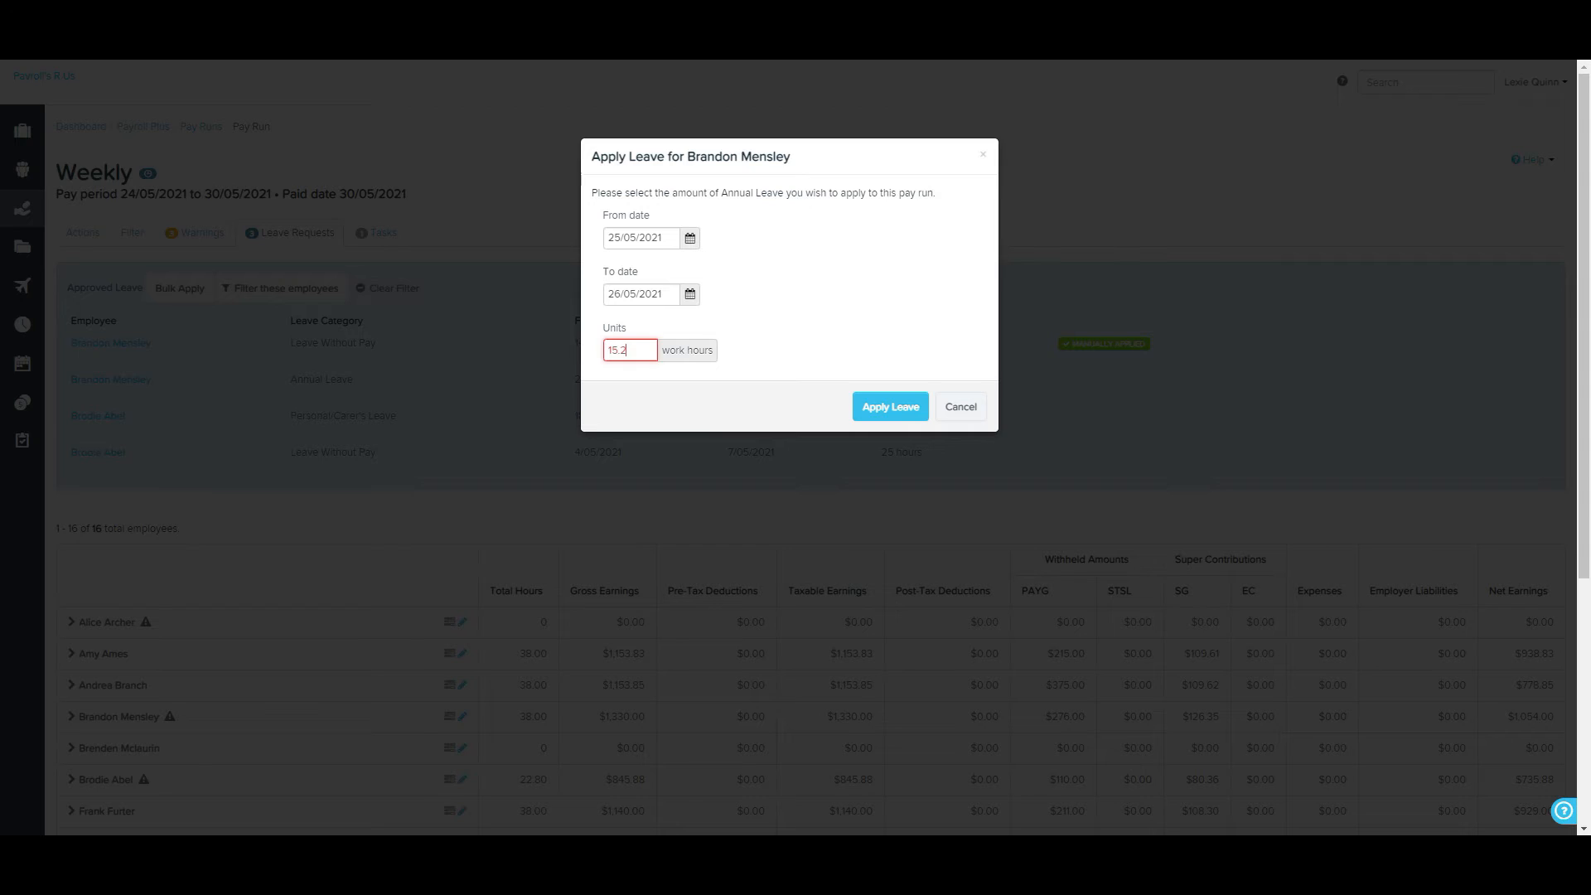
{"action": "key", "text": "Tab"}
{"action": "left_click", "coordinate": [890, 406]}
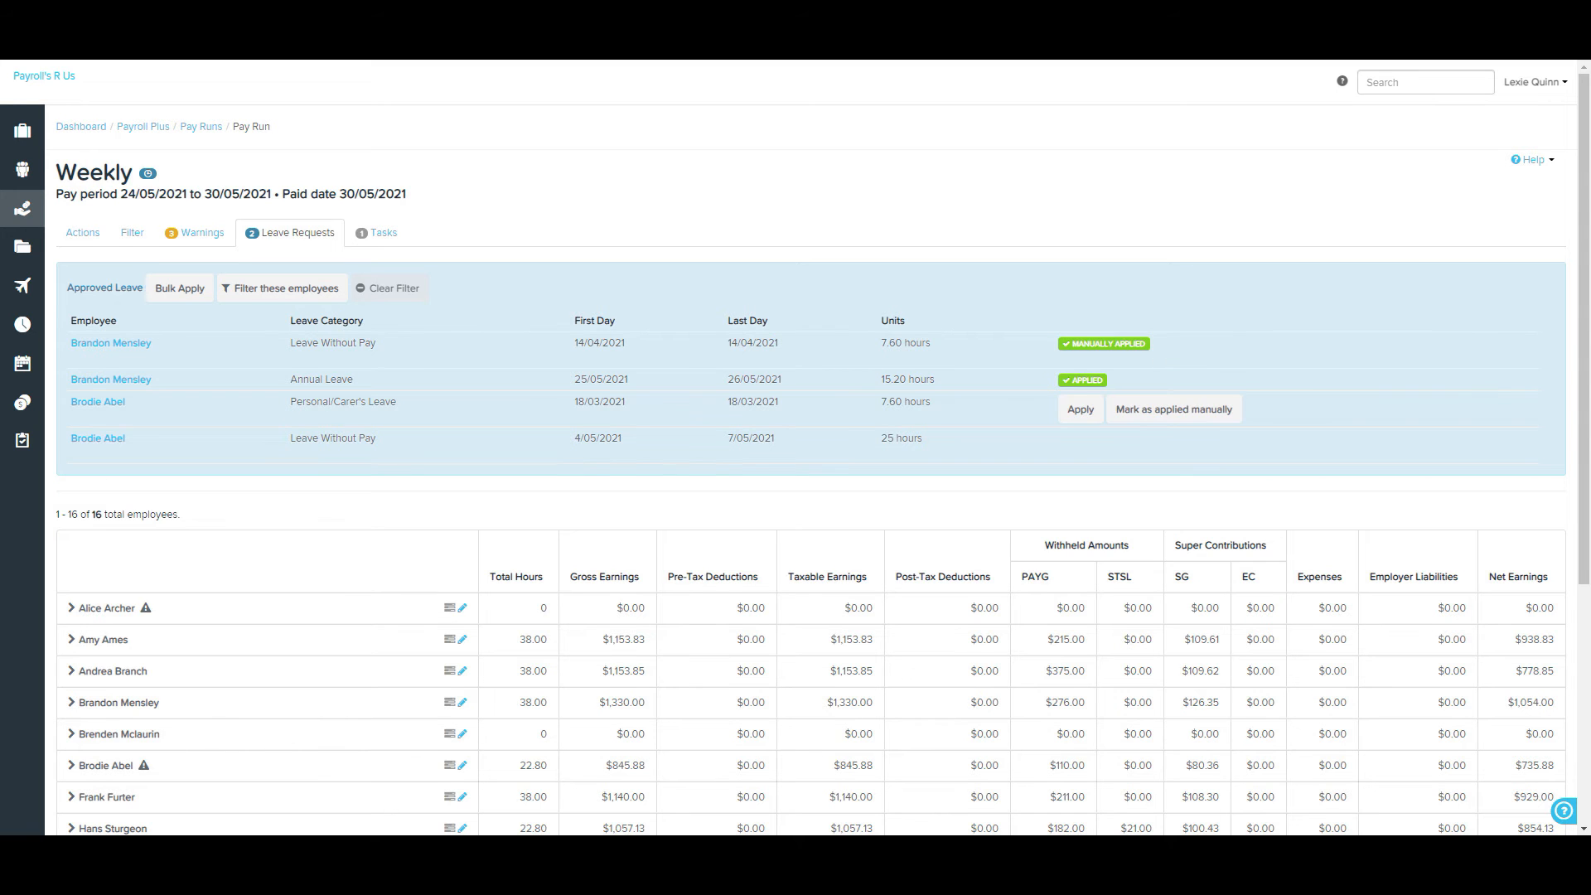
Step: Examine the earnings, leave accrued and leave taken of the employee whose annual leave was applied
{"action": "scroll", "coordinate": [809, 408], "scroll_direction": "down", "scroll_amount": 4}
{"action": "left_click", "coordinate": [118, 341]}
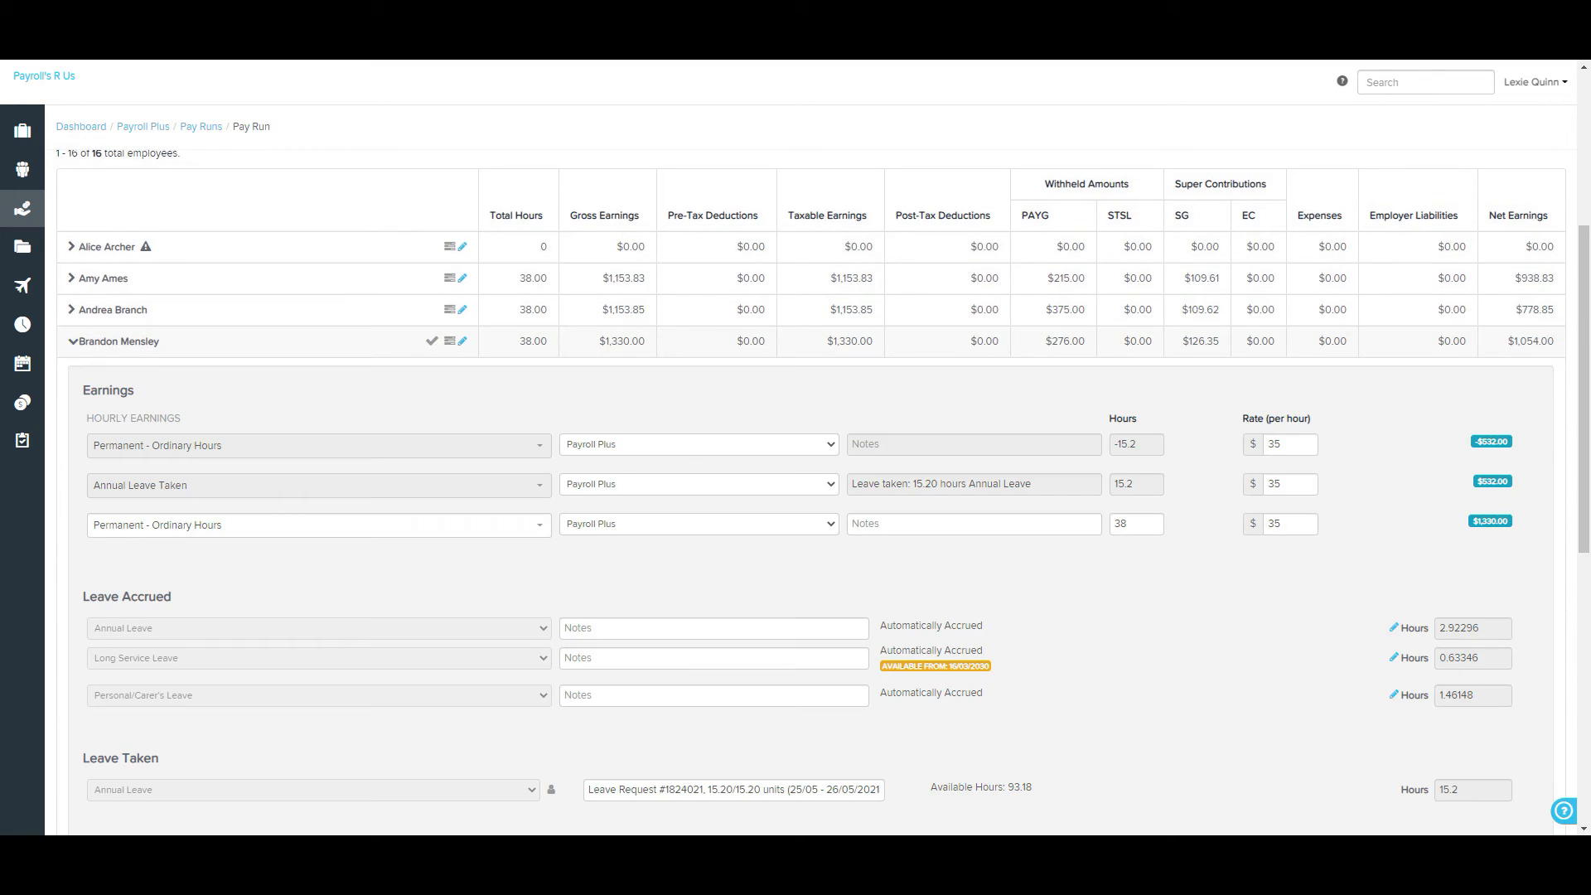
{"action": "scroll", "coordinate": [809, 492], "scroll_direction": "down", "scroll_amount": 1}
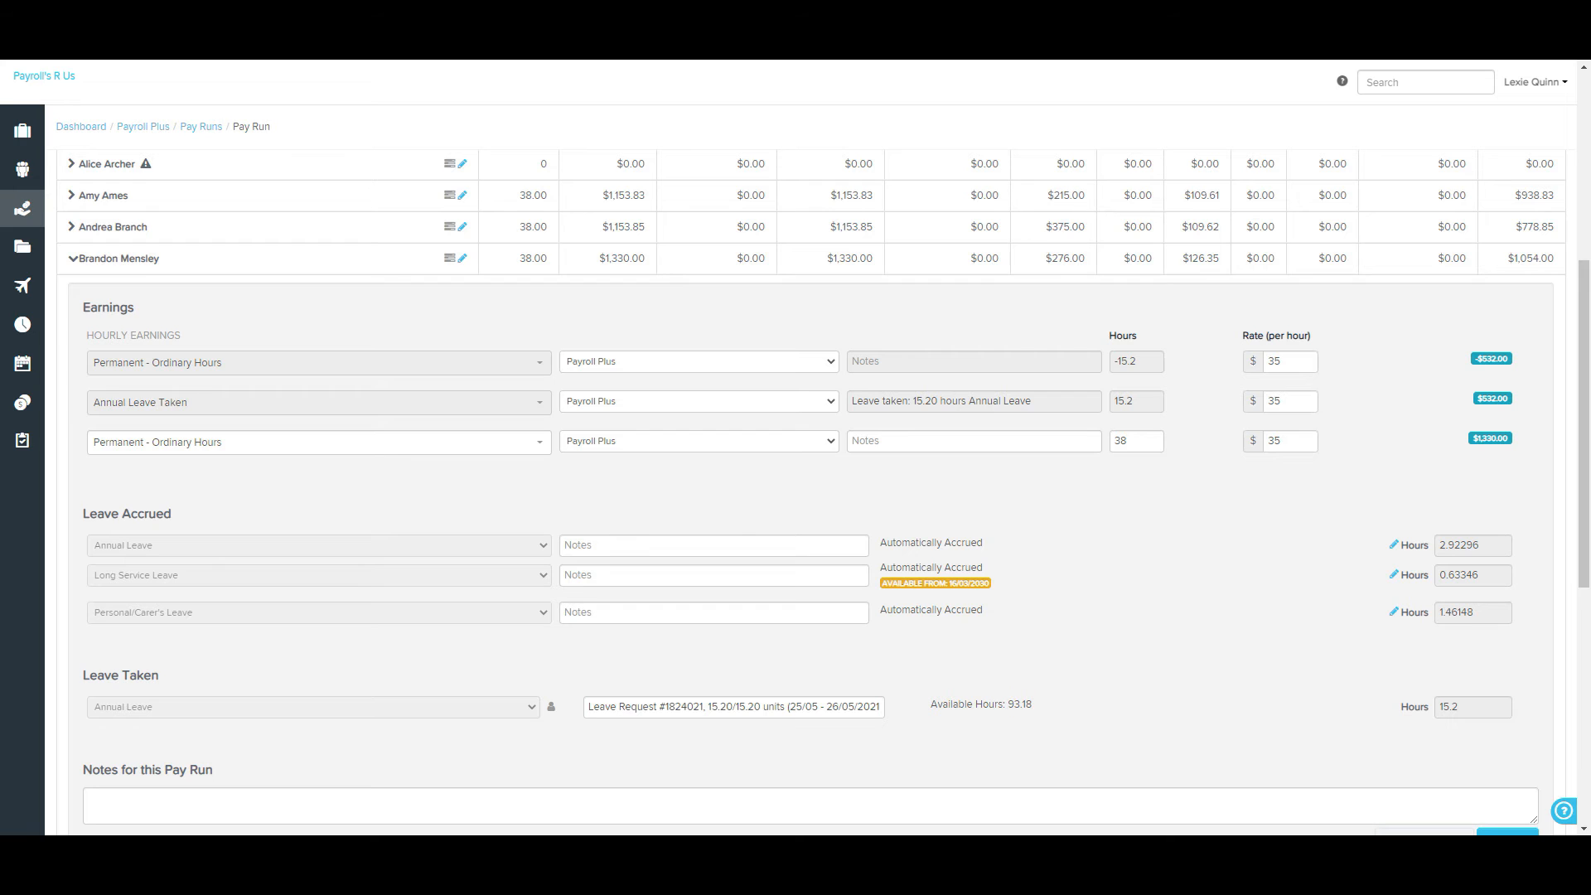
{"action": "left_click", "coordinate": [118, 258]}
{"action": "scroll", "coordinate": [810, 492], "scroll_direction": "up", "scroll_amount": 2}
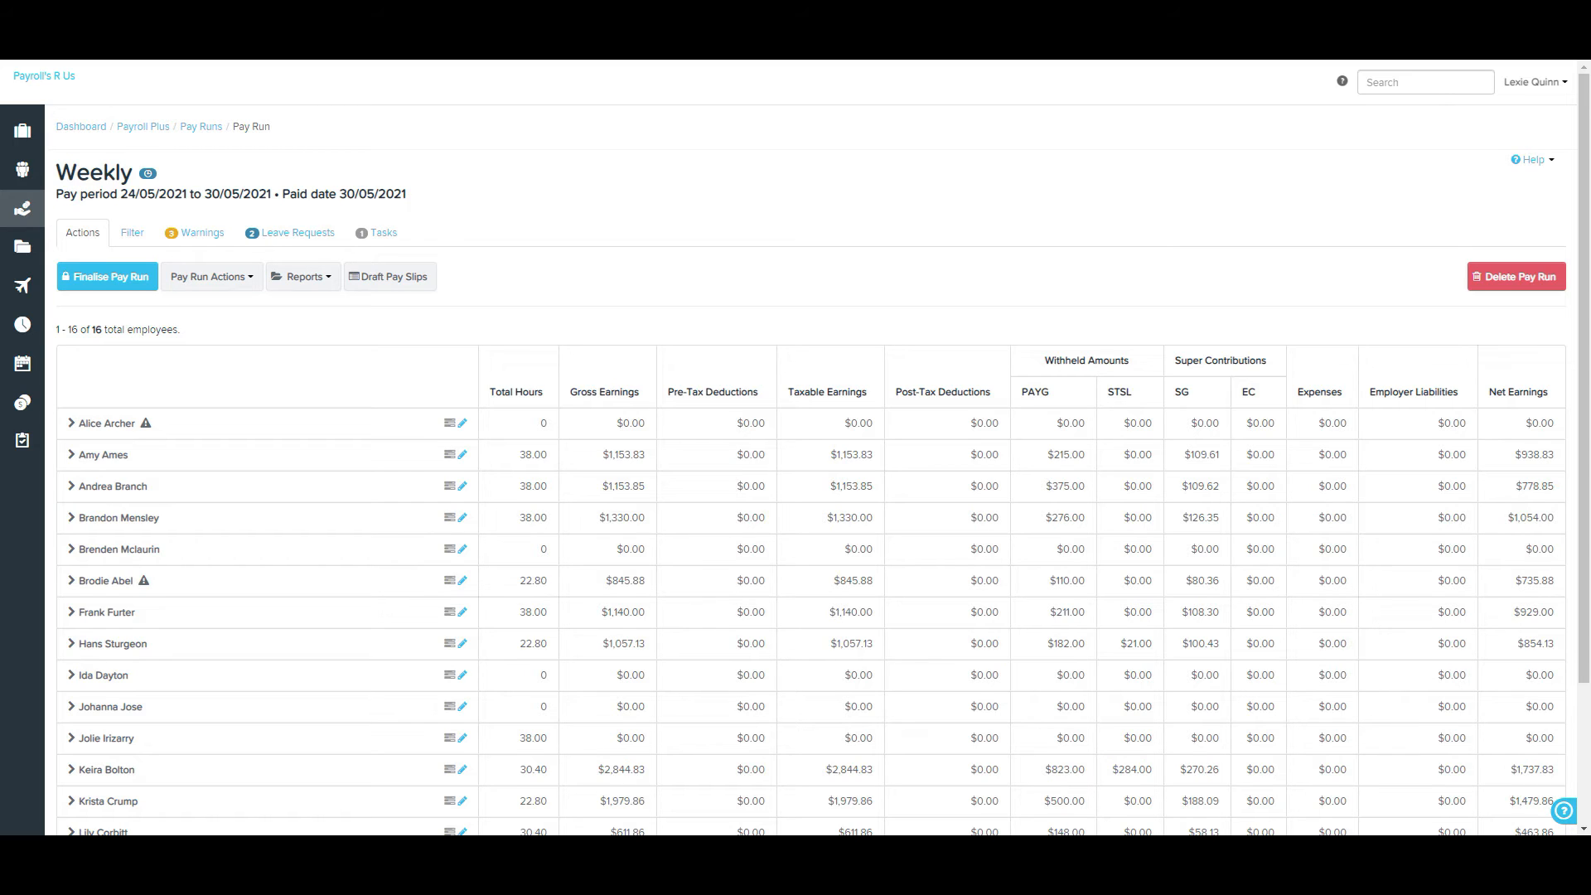
Step: Add a $100 Expense Reimbursement to the pay of the third employee in the pay run and save it
{"action": "left_click", "coordinate": [432, 485]}
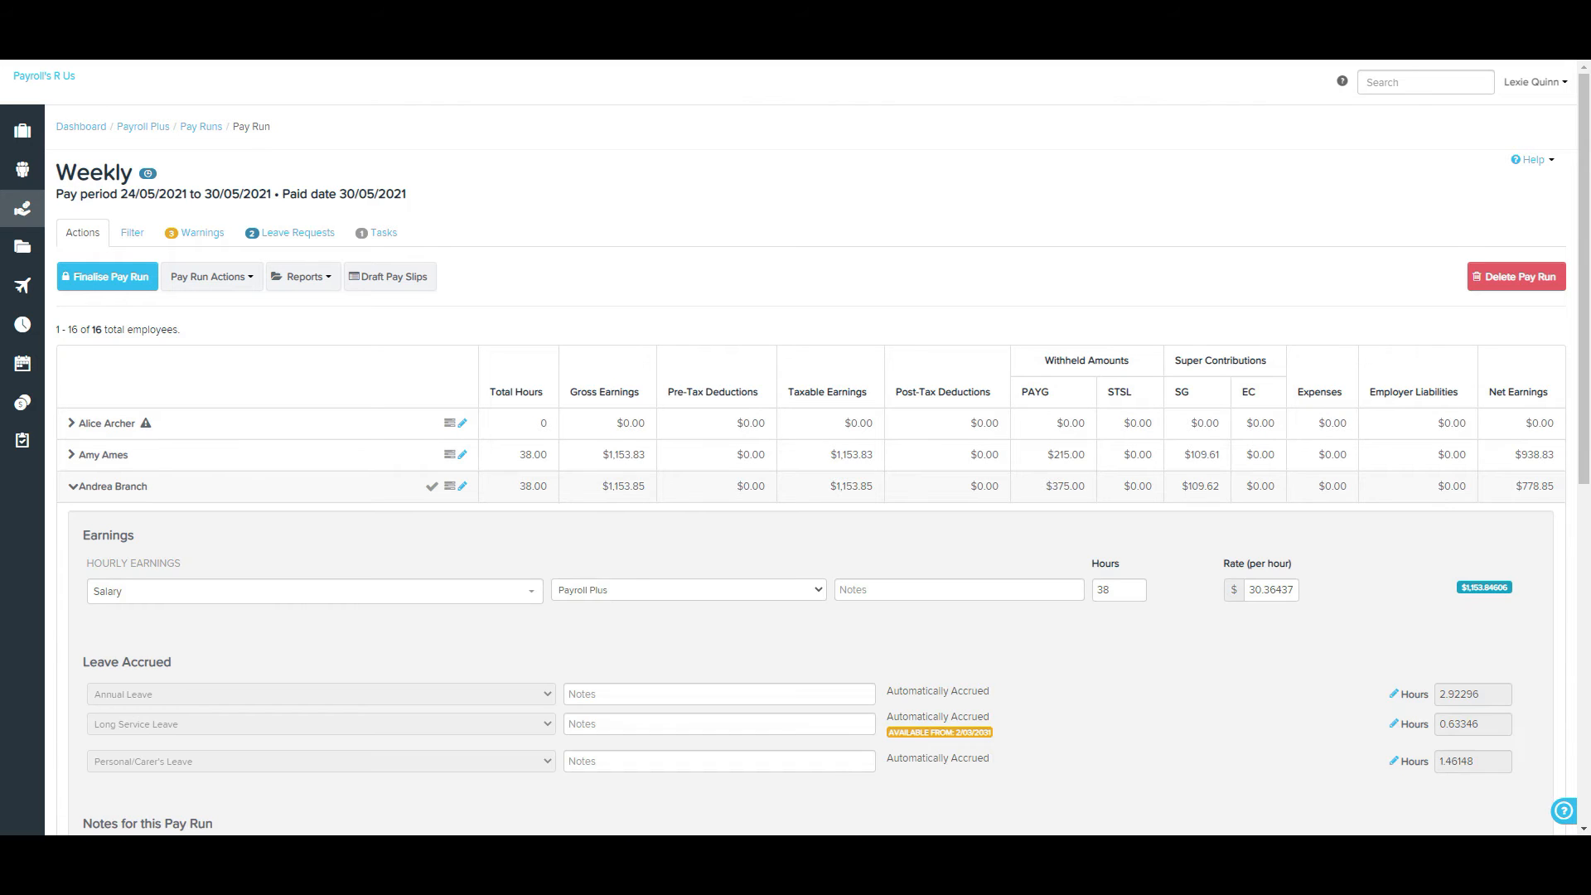
{"action": "scroll", "coordinate": [795, 497], "scroll_direction": "down", "scroll_amount": 2}
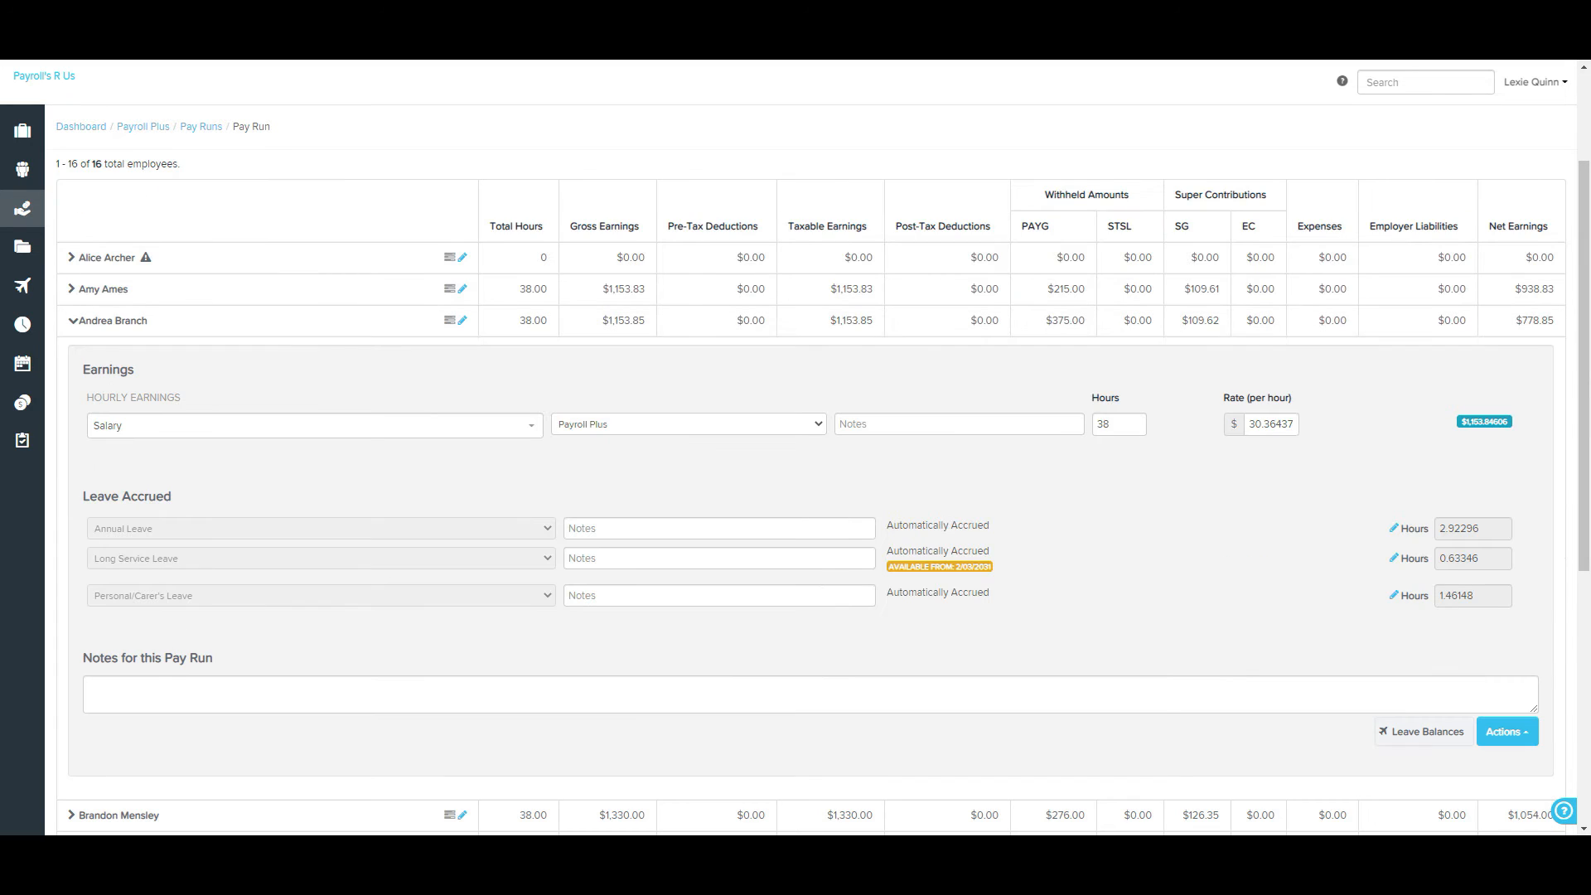
{"action": "left_click", "coordinate": [1507, 730]}
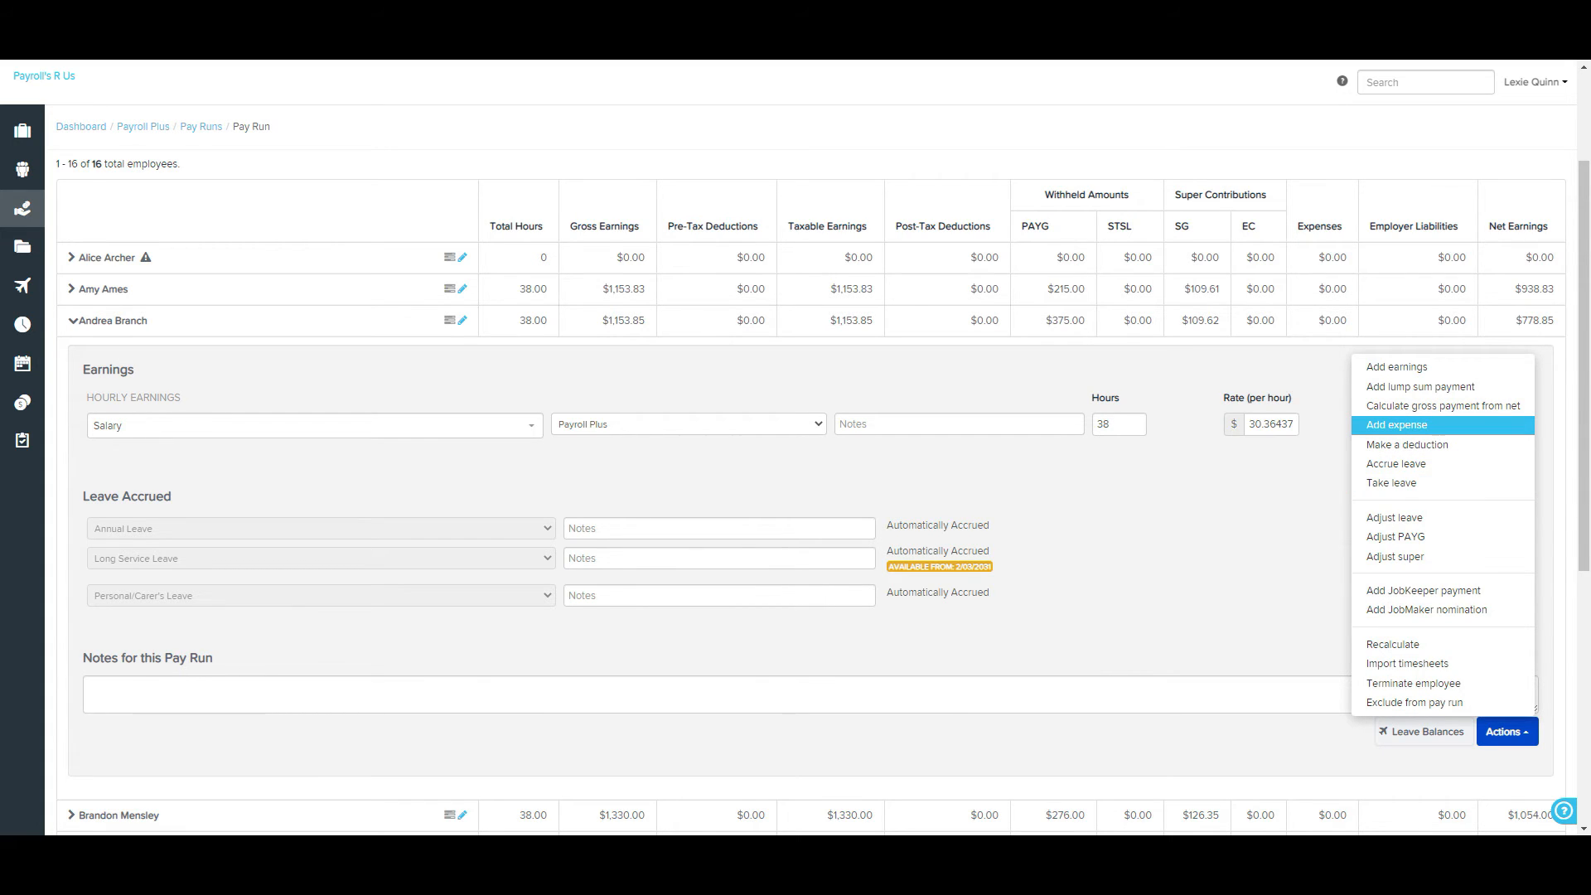
{"action": "left_click", "coordinate": [1397, 424]}
{"action": "left_click", "coordinate": [268, 690]}
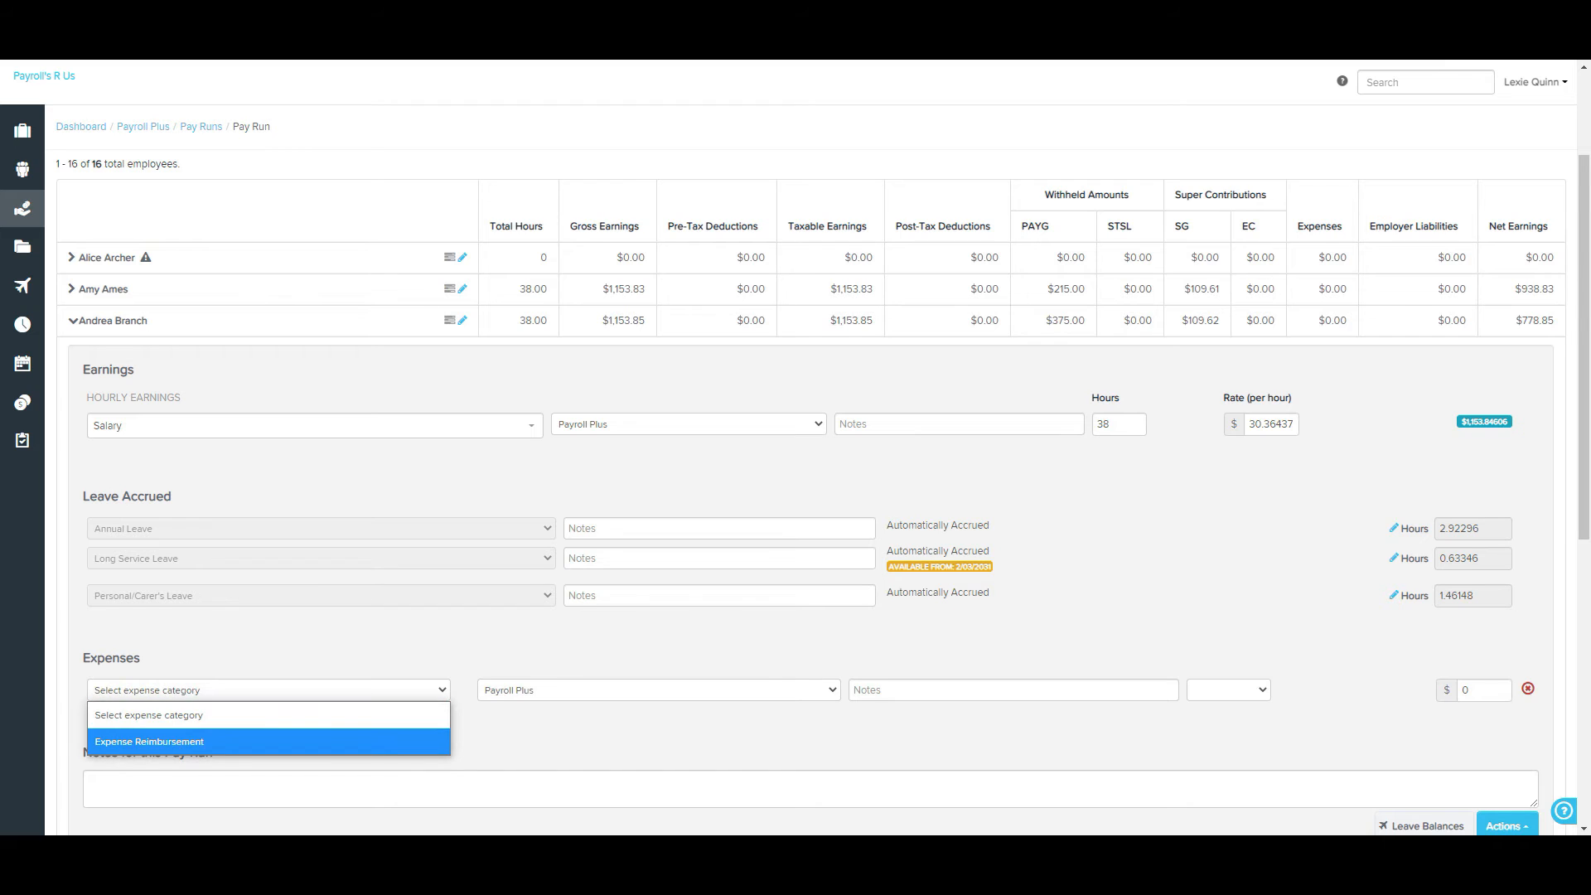
{"action": "left_click", "coordinate": [166, 744]}
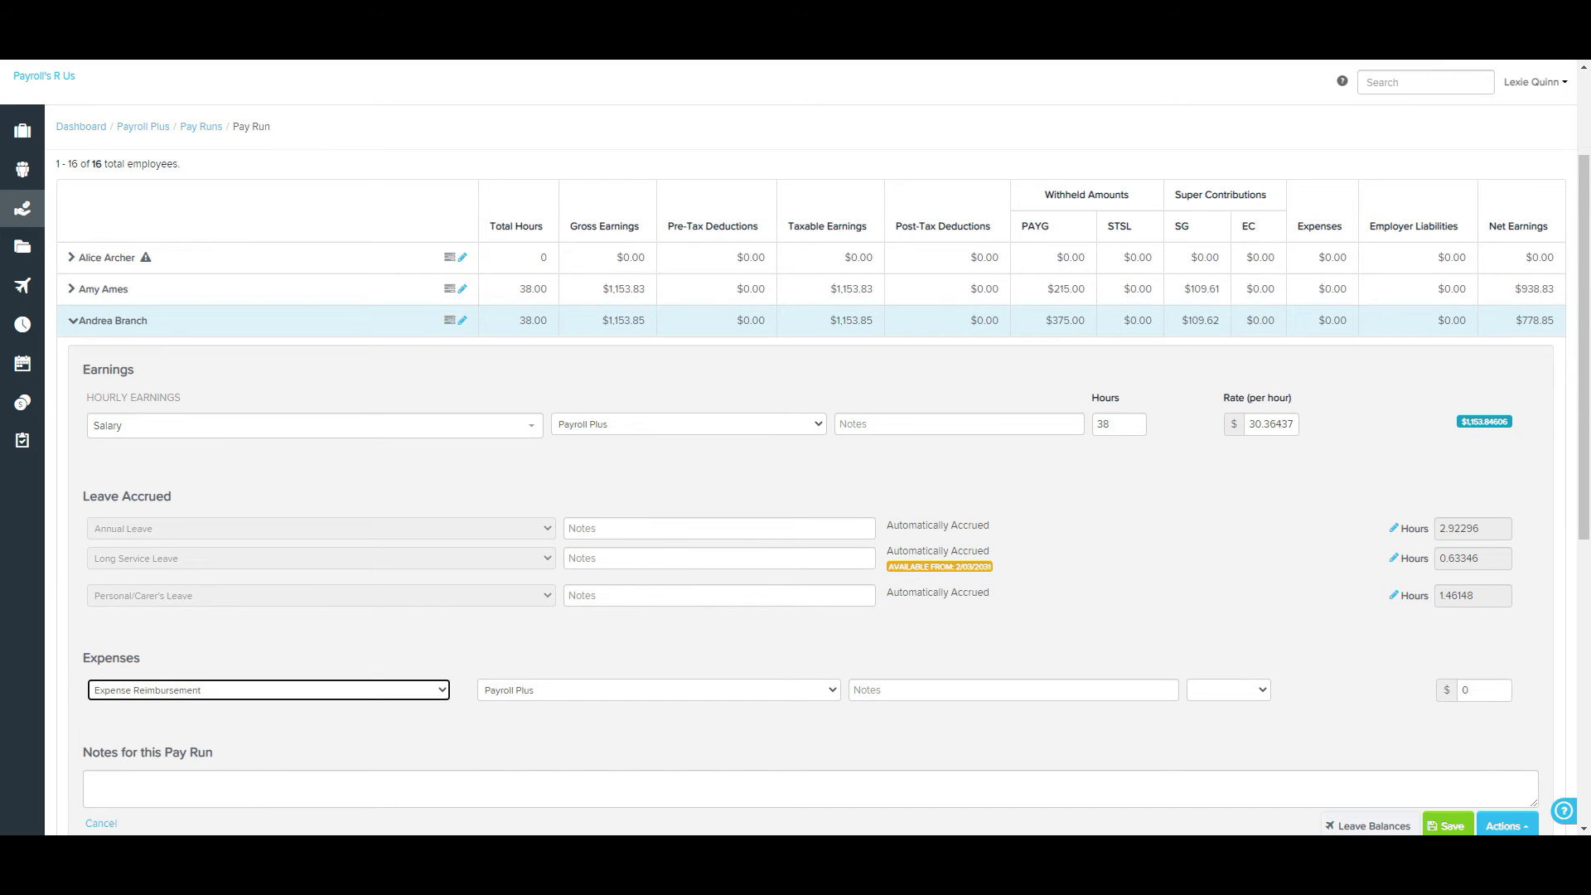
{"action": "left_click", "coordinate": [1483, 689]}
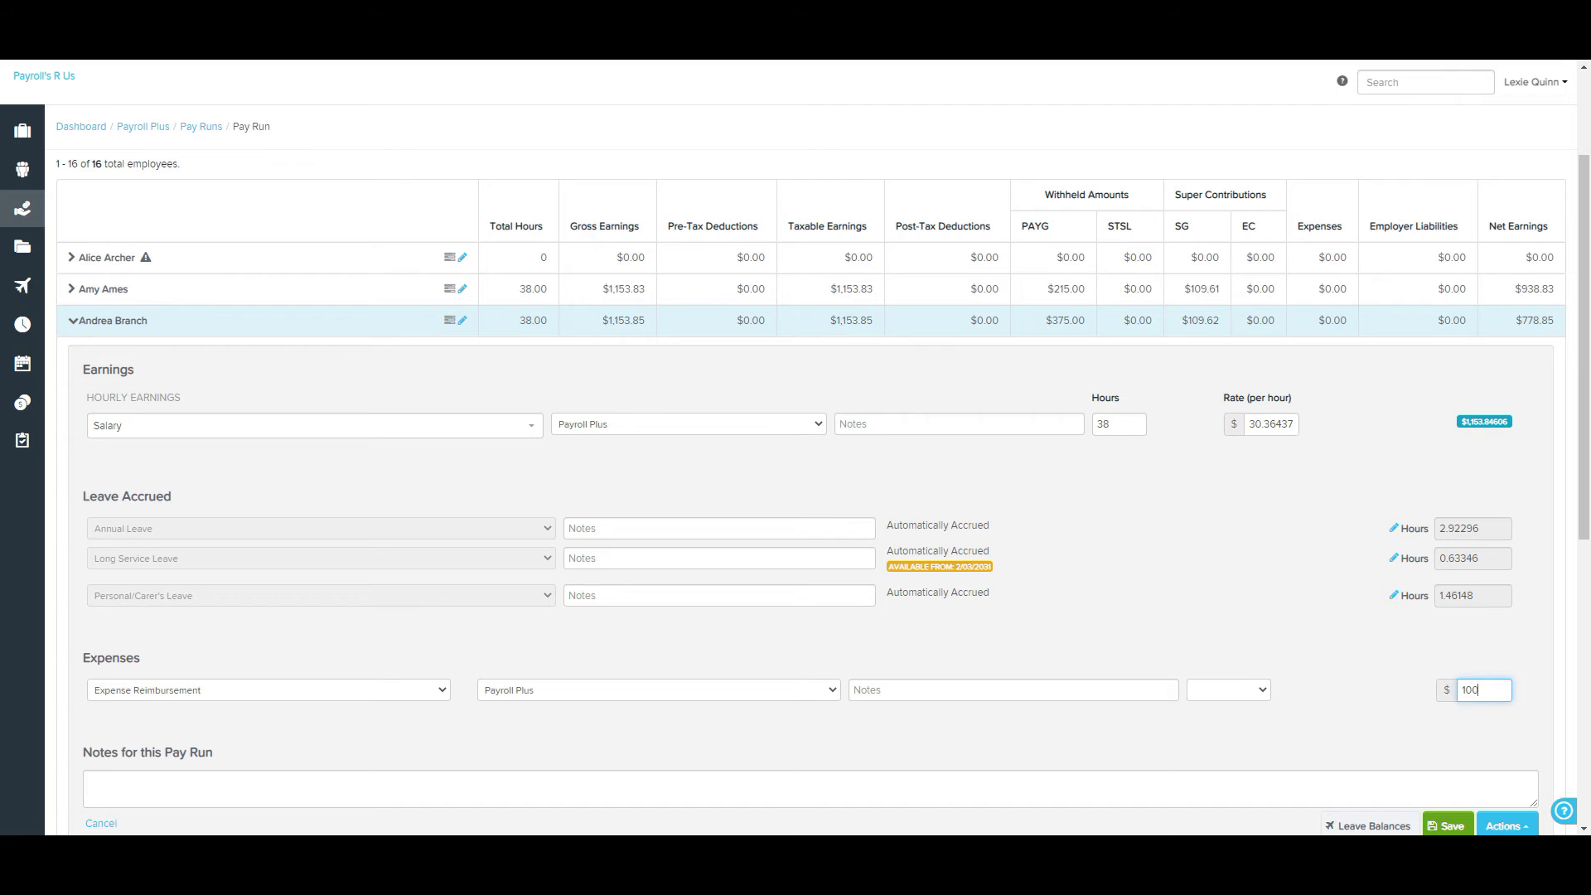
{"action": "left_click", "coordinate": [1448, 825]}
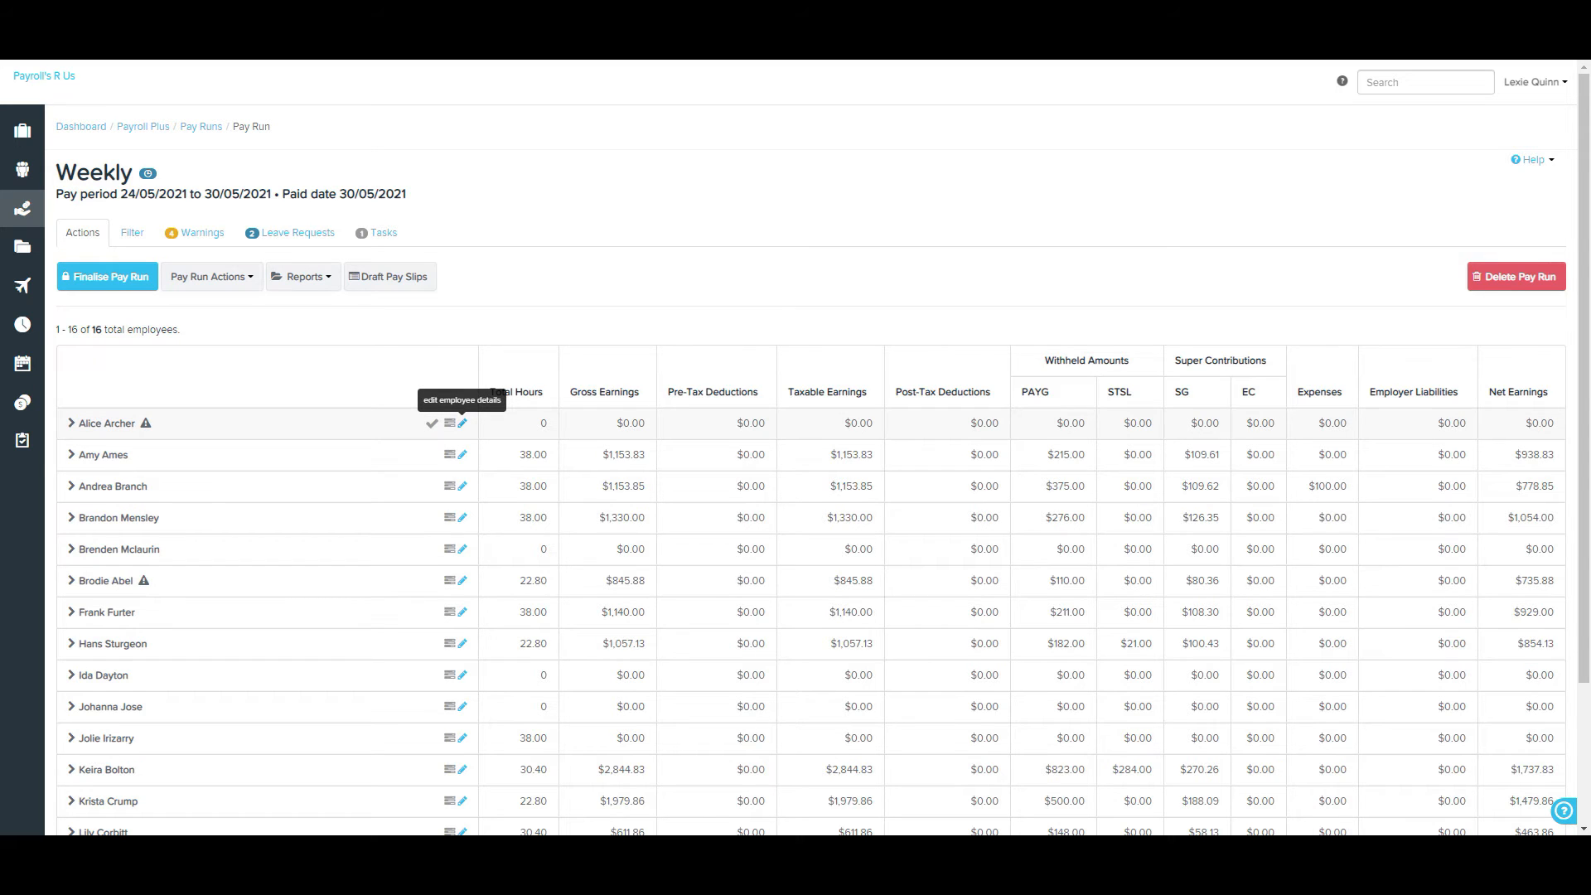
Step: In the first employee's pay run defaults, pay earnings by default, use timesheets for exceptions only, and save the settings
{"action": "left_click", "coordinate": [462, 424]}
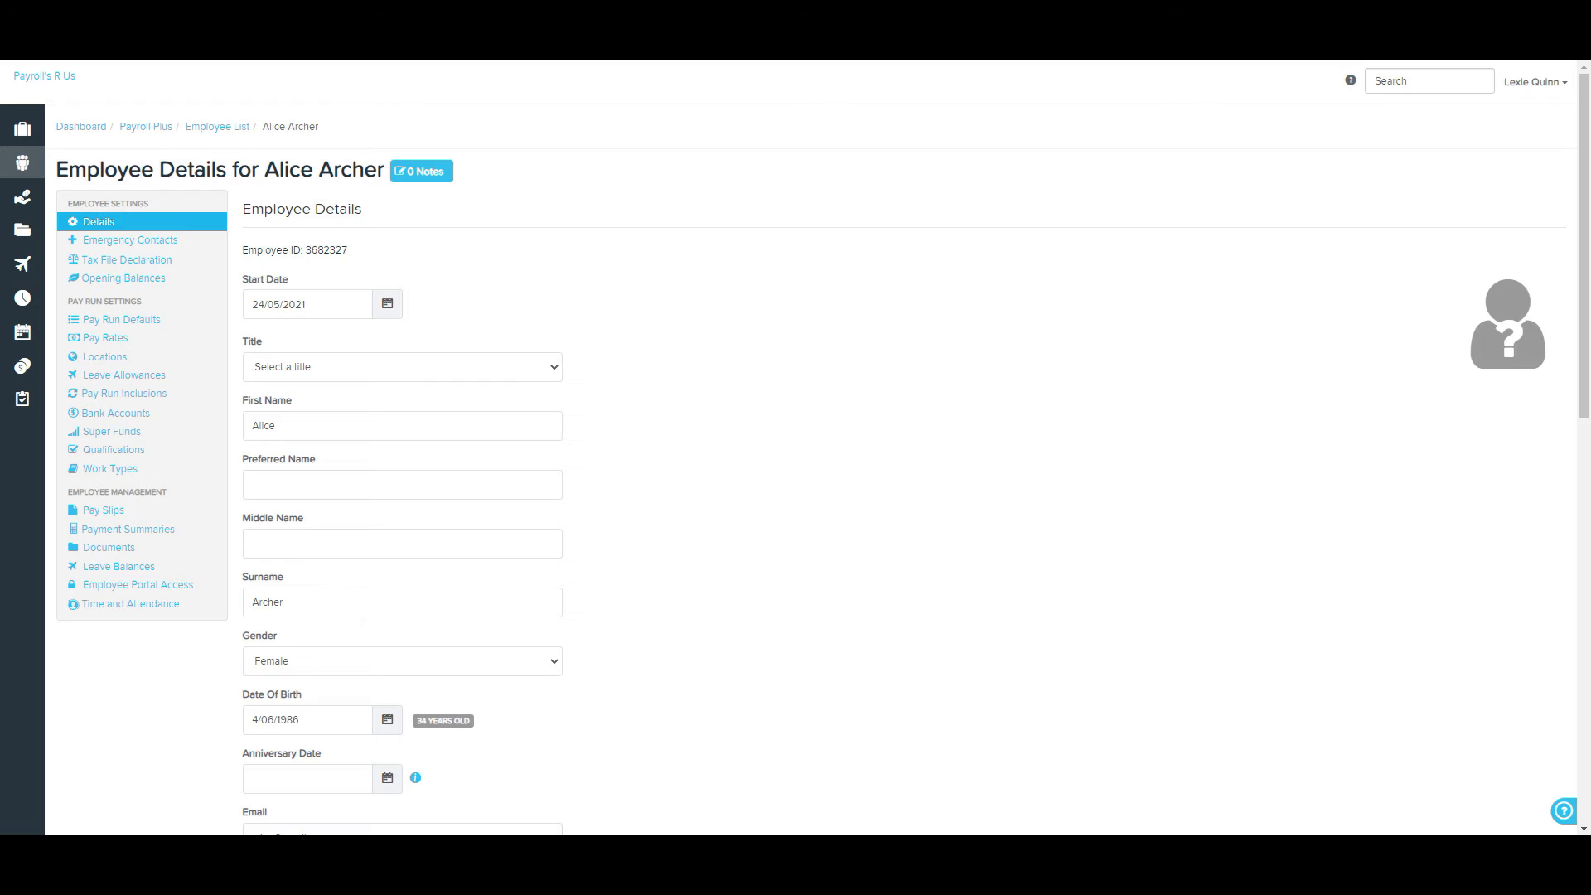
{"action": "left_click", "coordinate": [121, 319]}
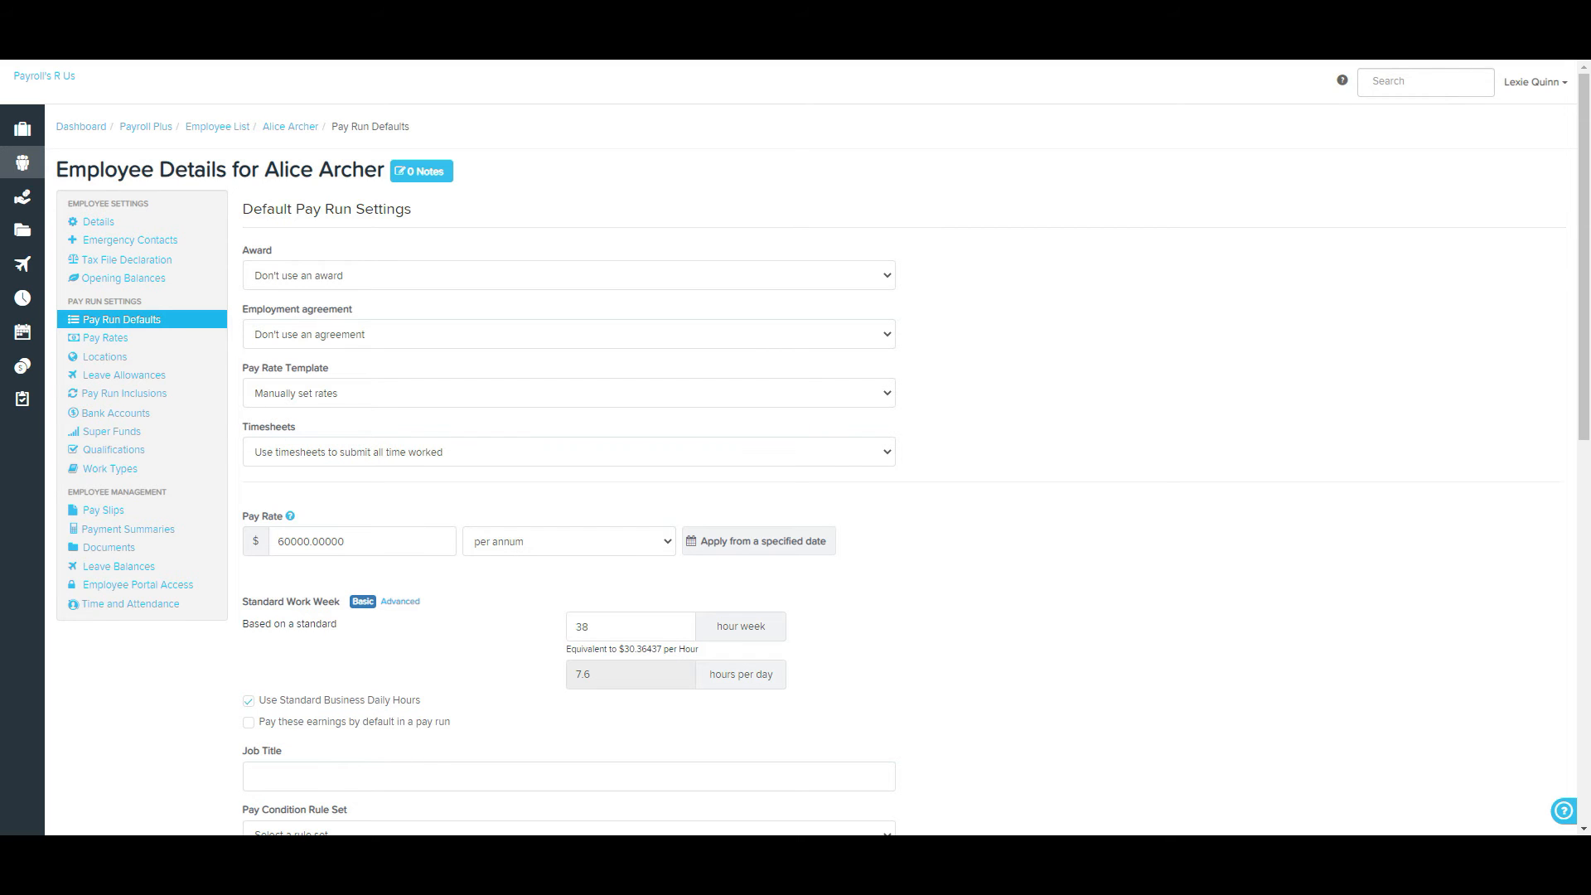
{"action": "left_click", "coordinate": [247, 722]}
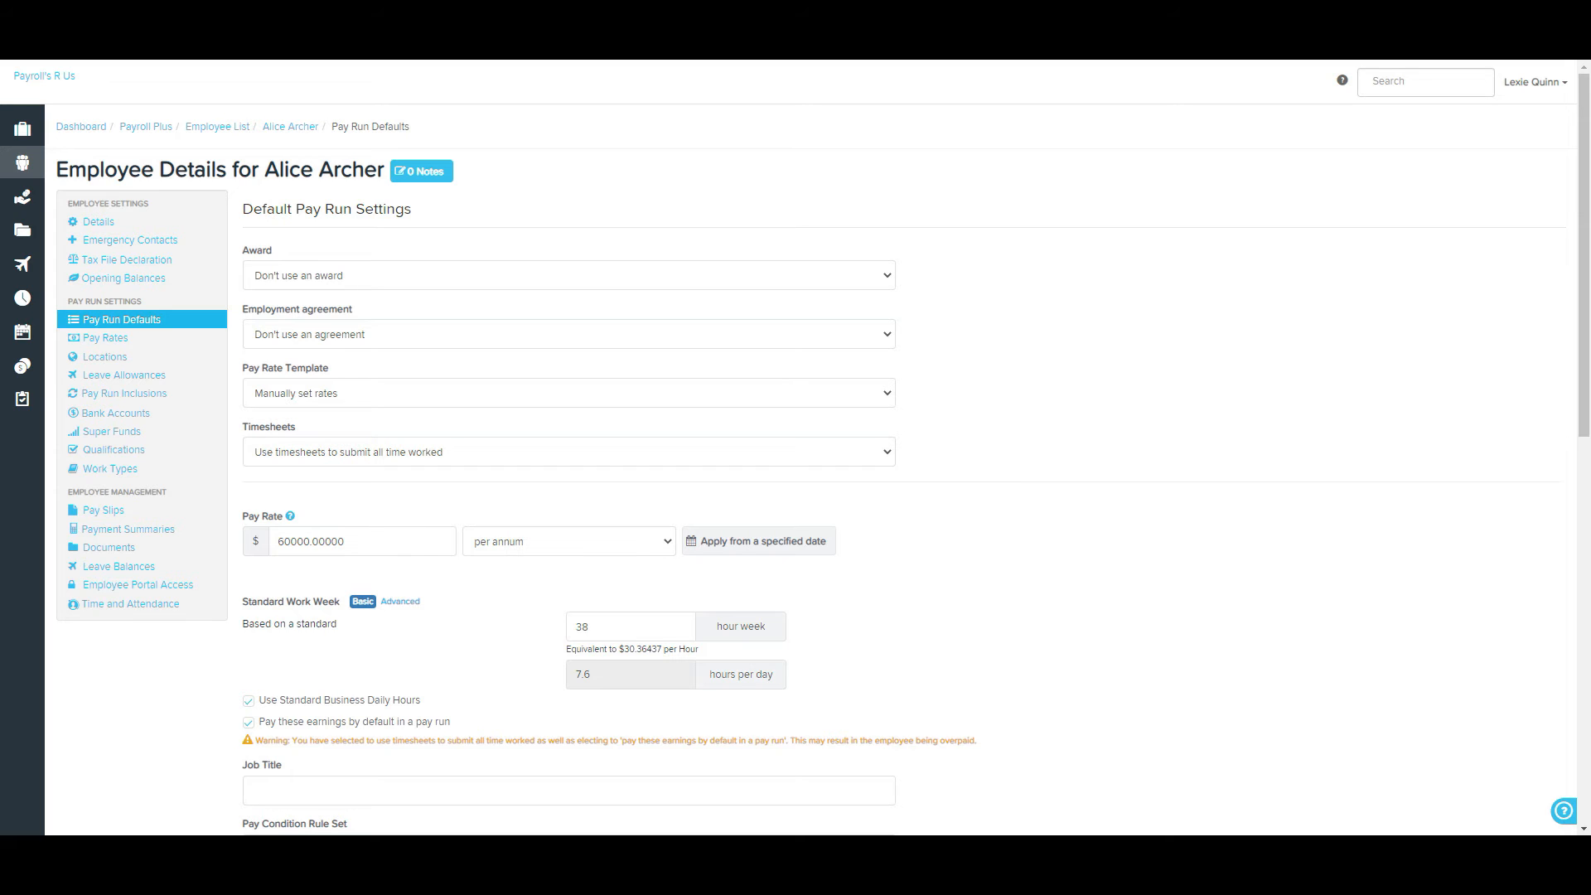
{"action": "left_click", "coordinate": [568, 452]}
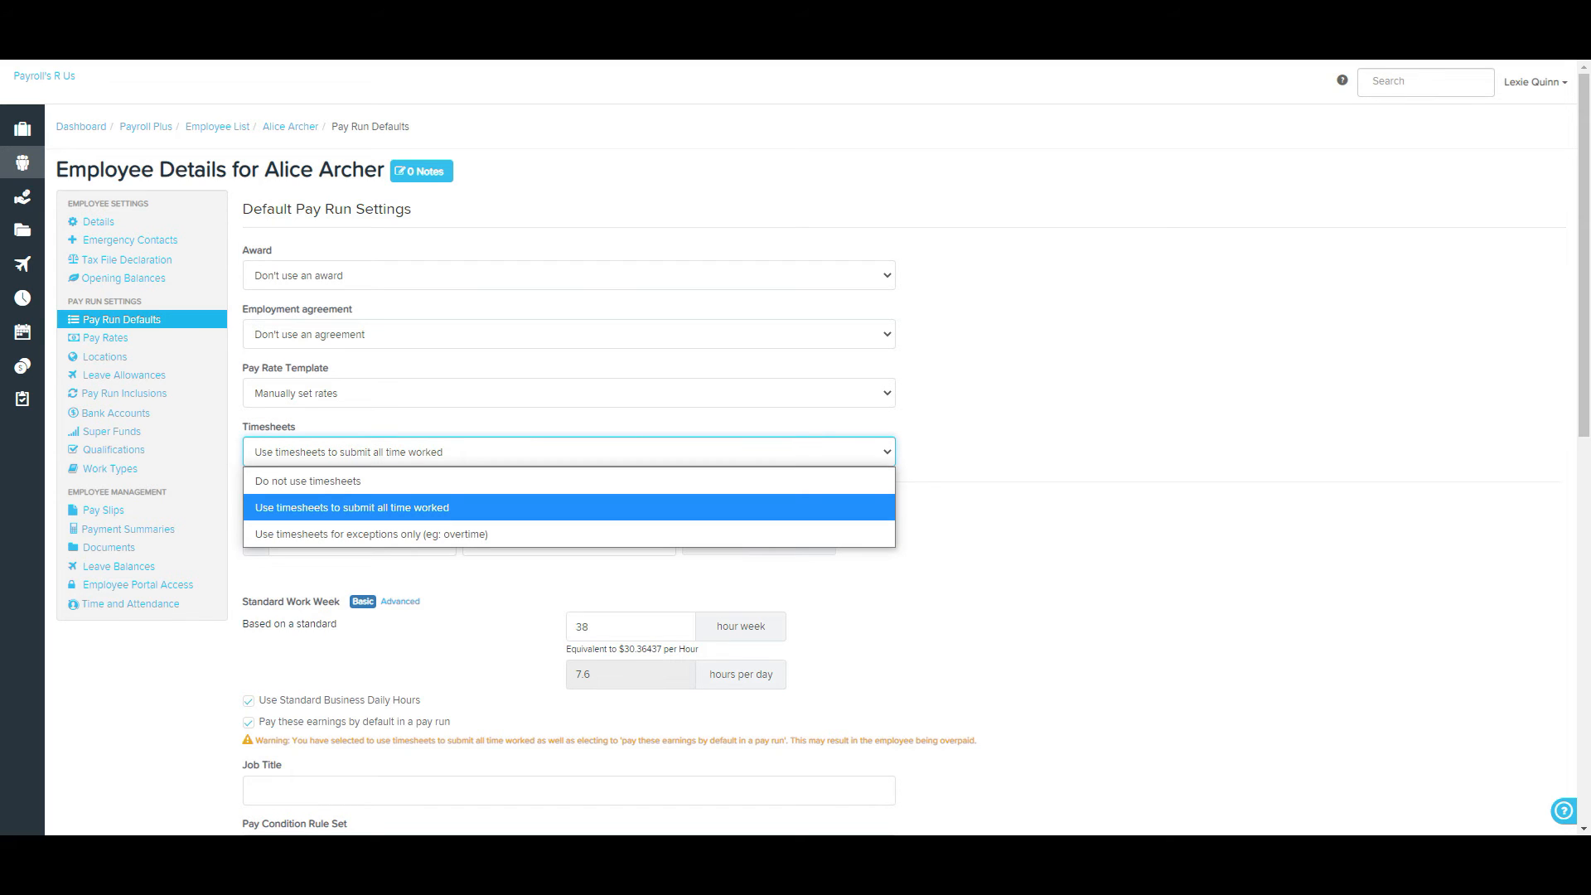
{"action": "left_click", "coordinate": [372, 534]}
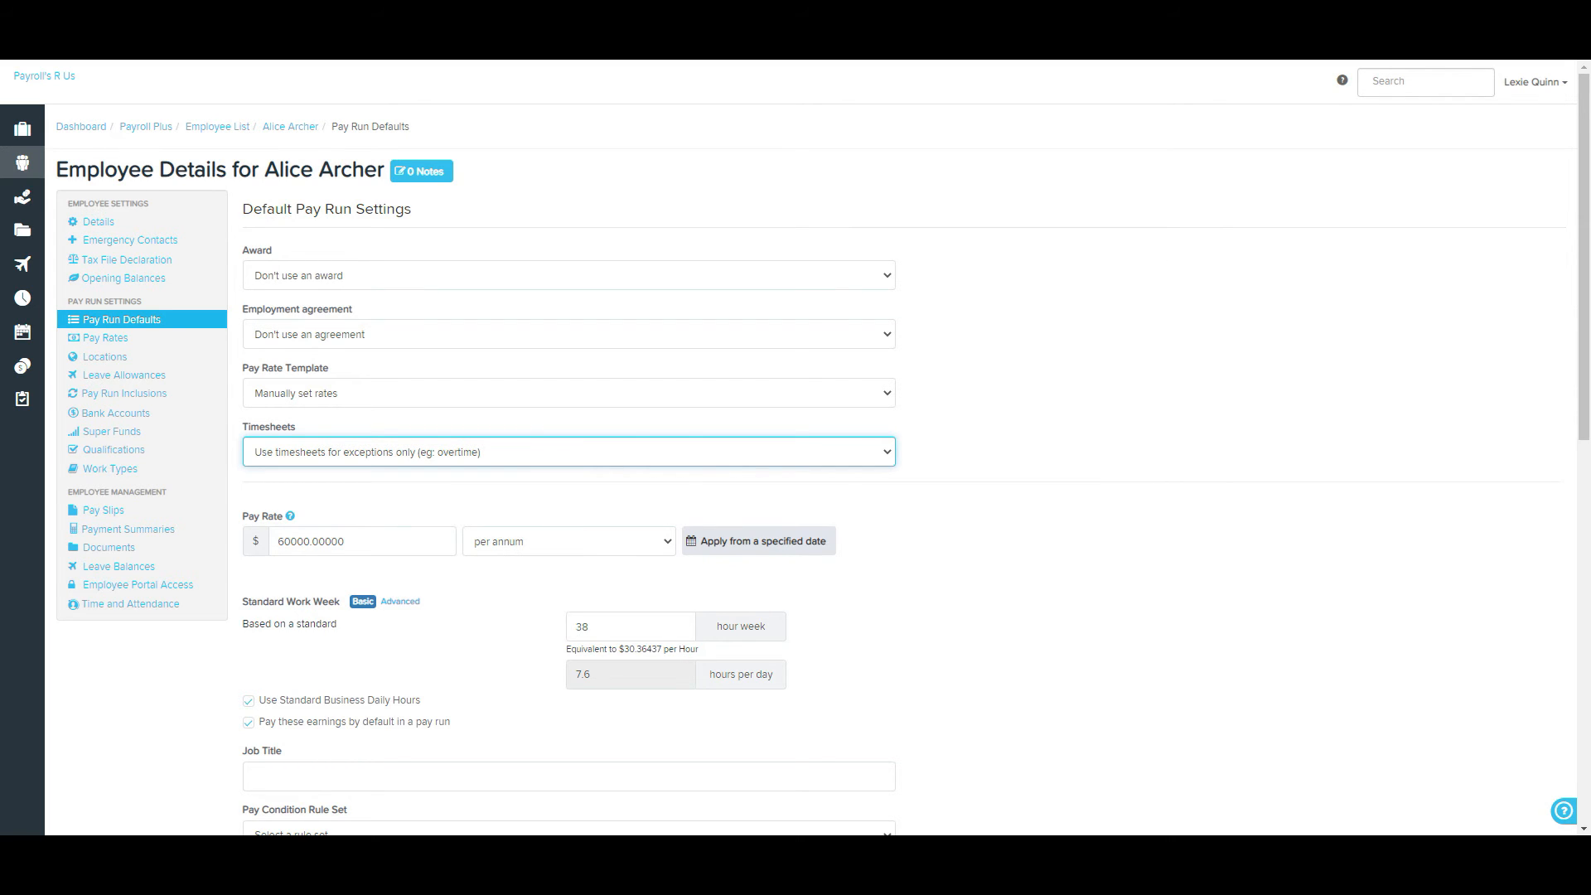
{"action": "scroll", "coordinate": [796, 455], "scroll_direction": "down", "scroll_amount": 8}
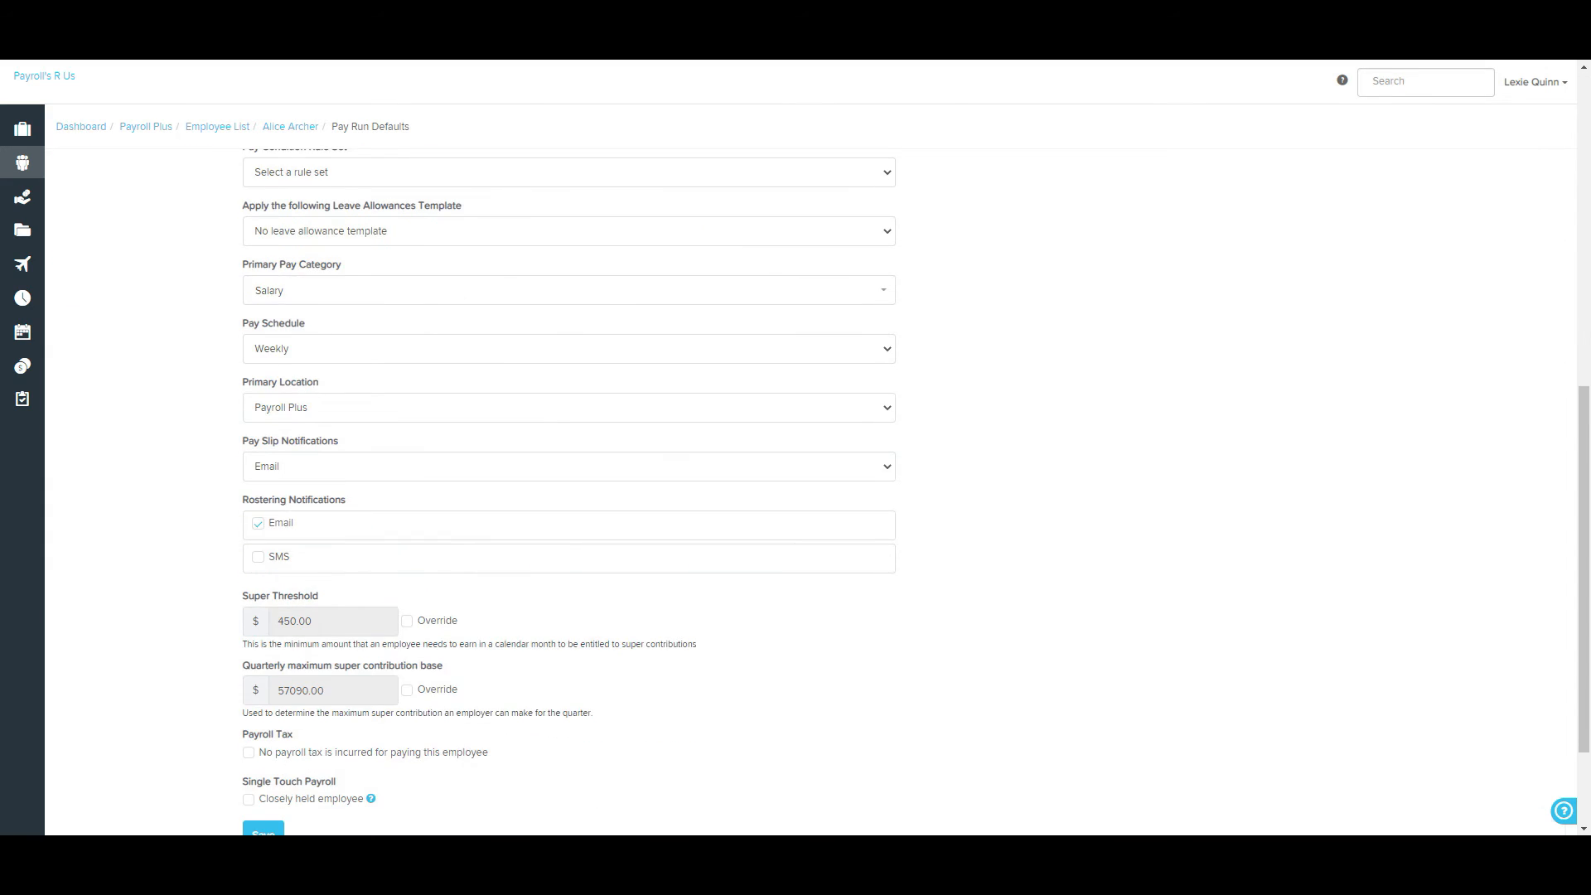
{"action": "scroll", "coordinate": [796, 456], "scroll_direction": "down", "scroll_amount": 2}
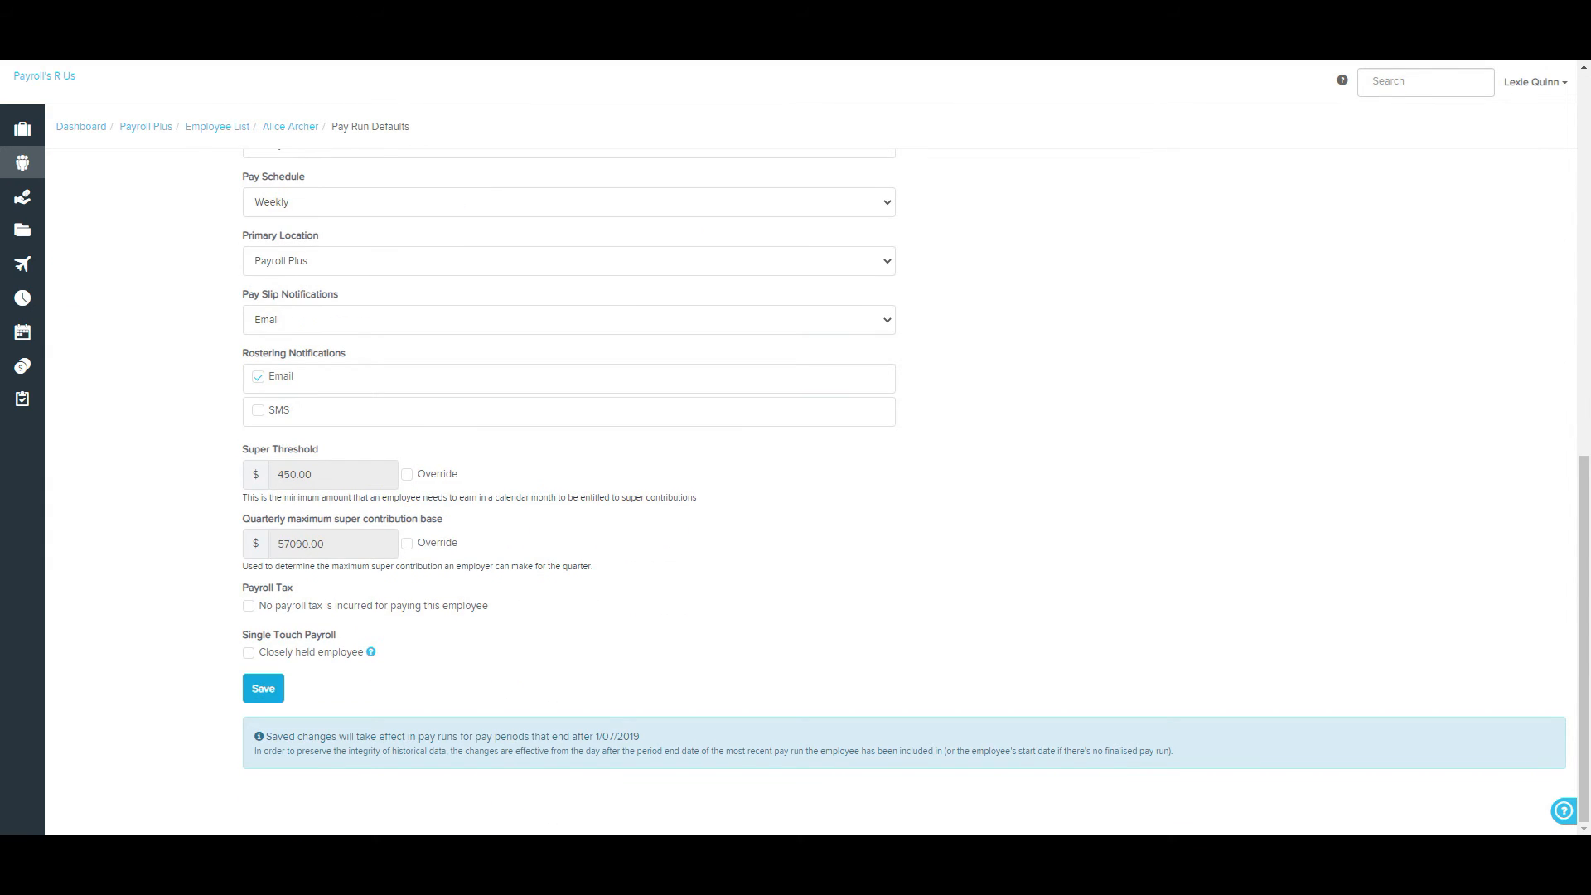
{"action": "left_click", "coordinate": [262, 688]}
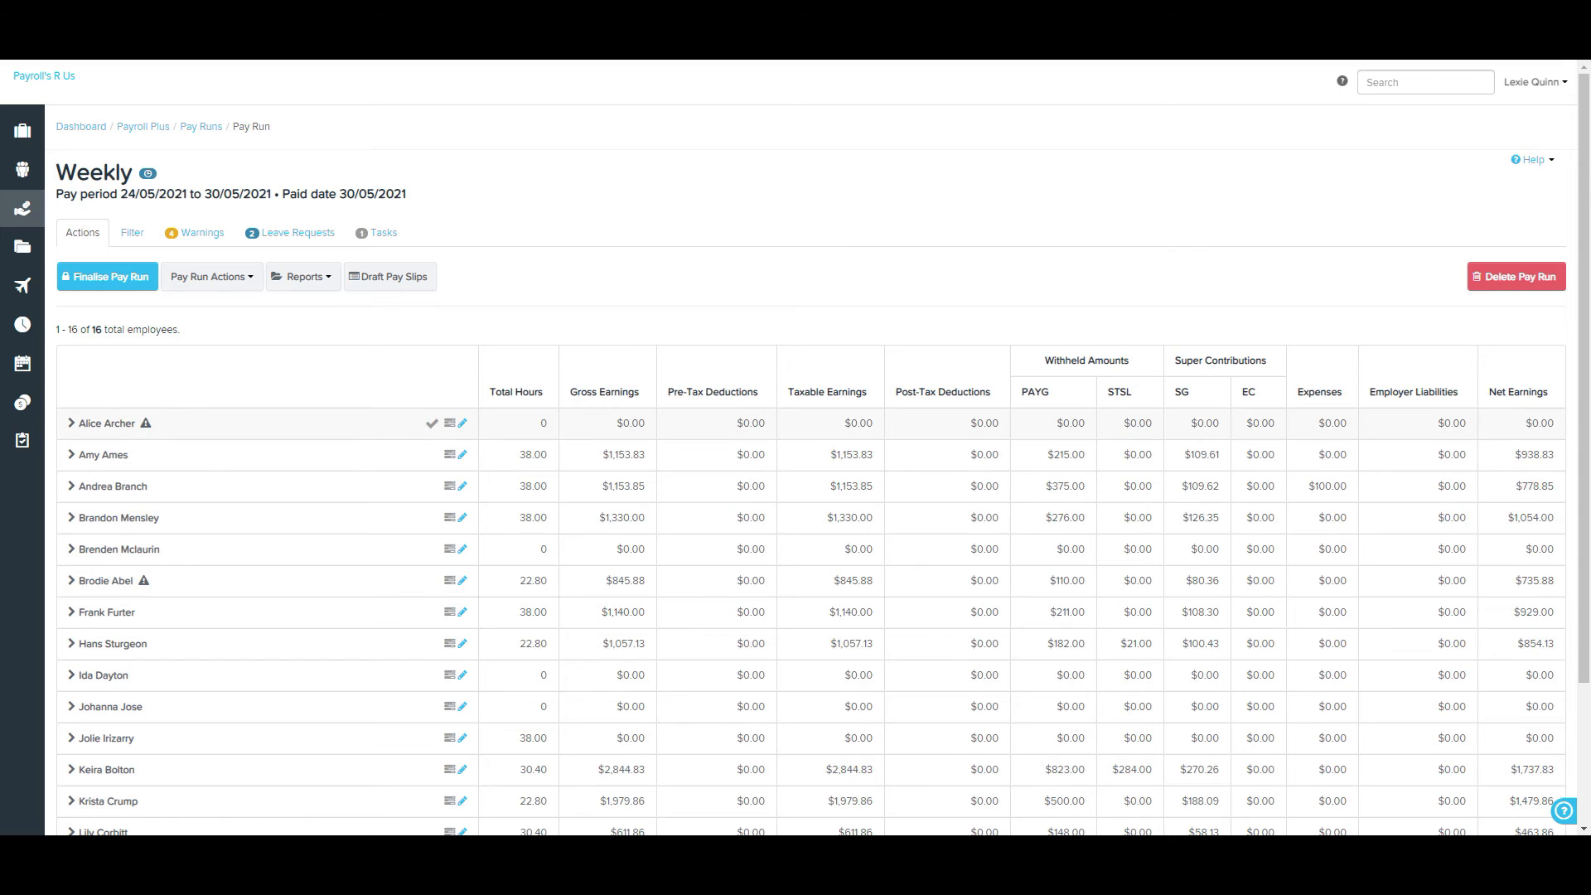
Step: Exclude the first employee from the pay run and include them again to apply the updated pay run defaults
{"action": "left_click", "coordinate": [106, 423]}
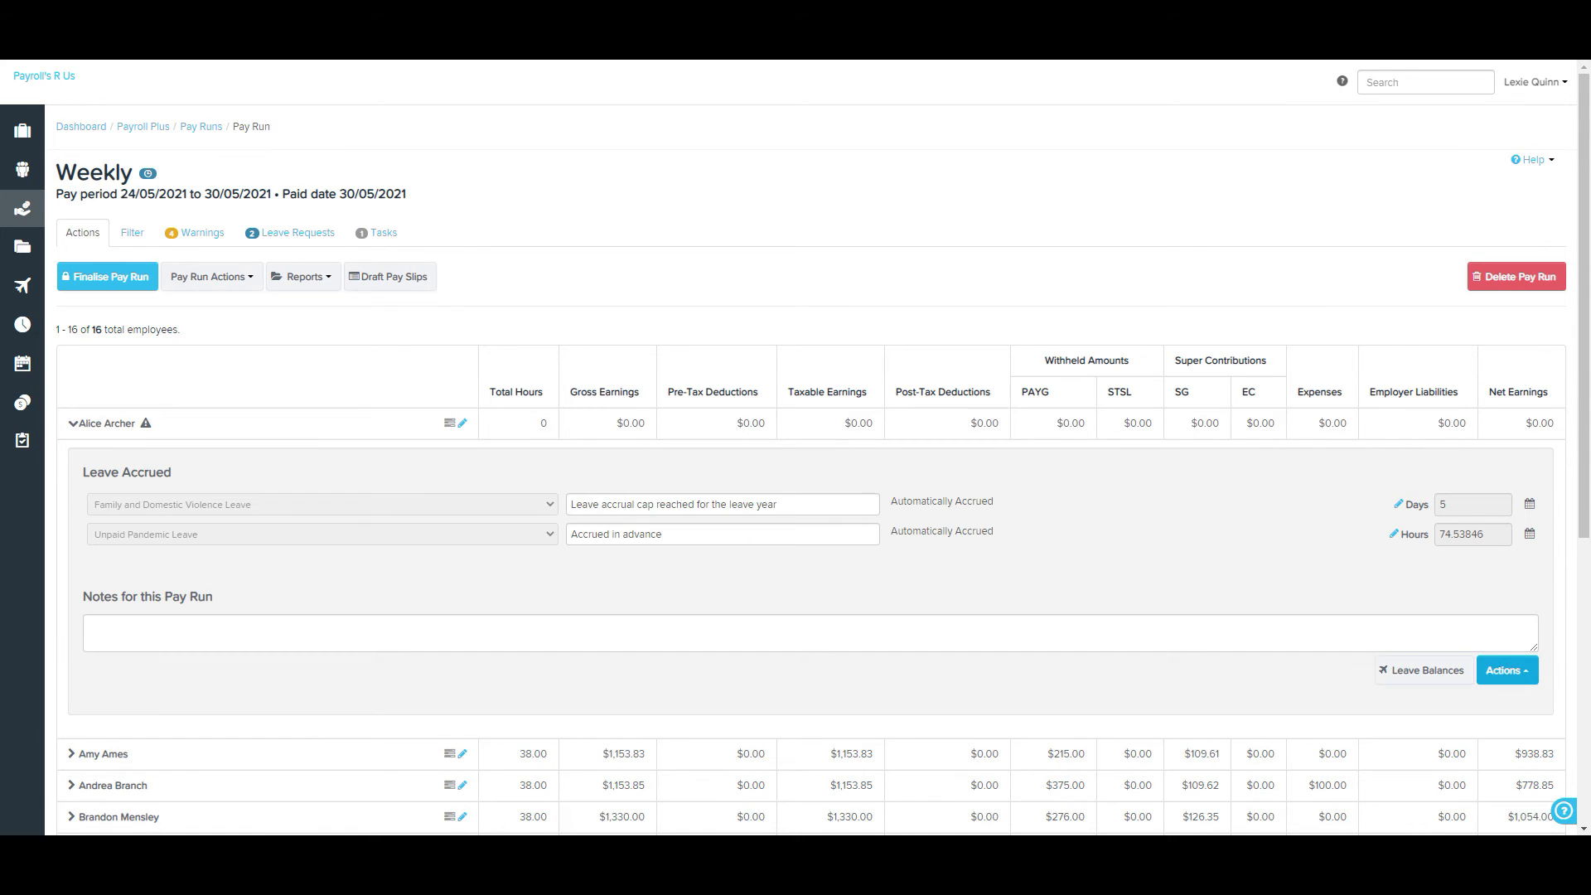
{"action": "left_click", "coordinate": [1507, 669]}
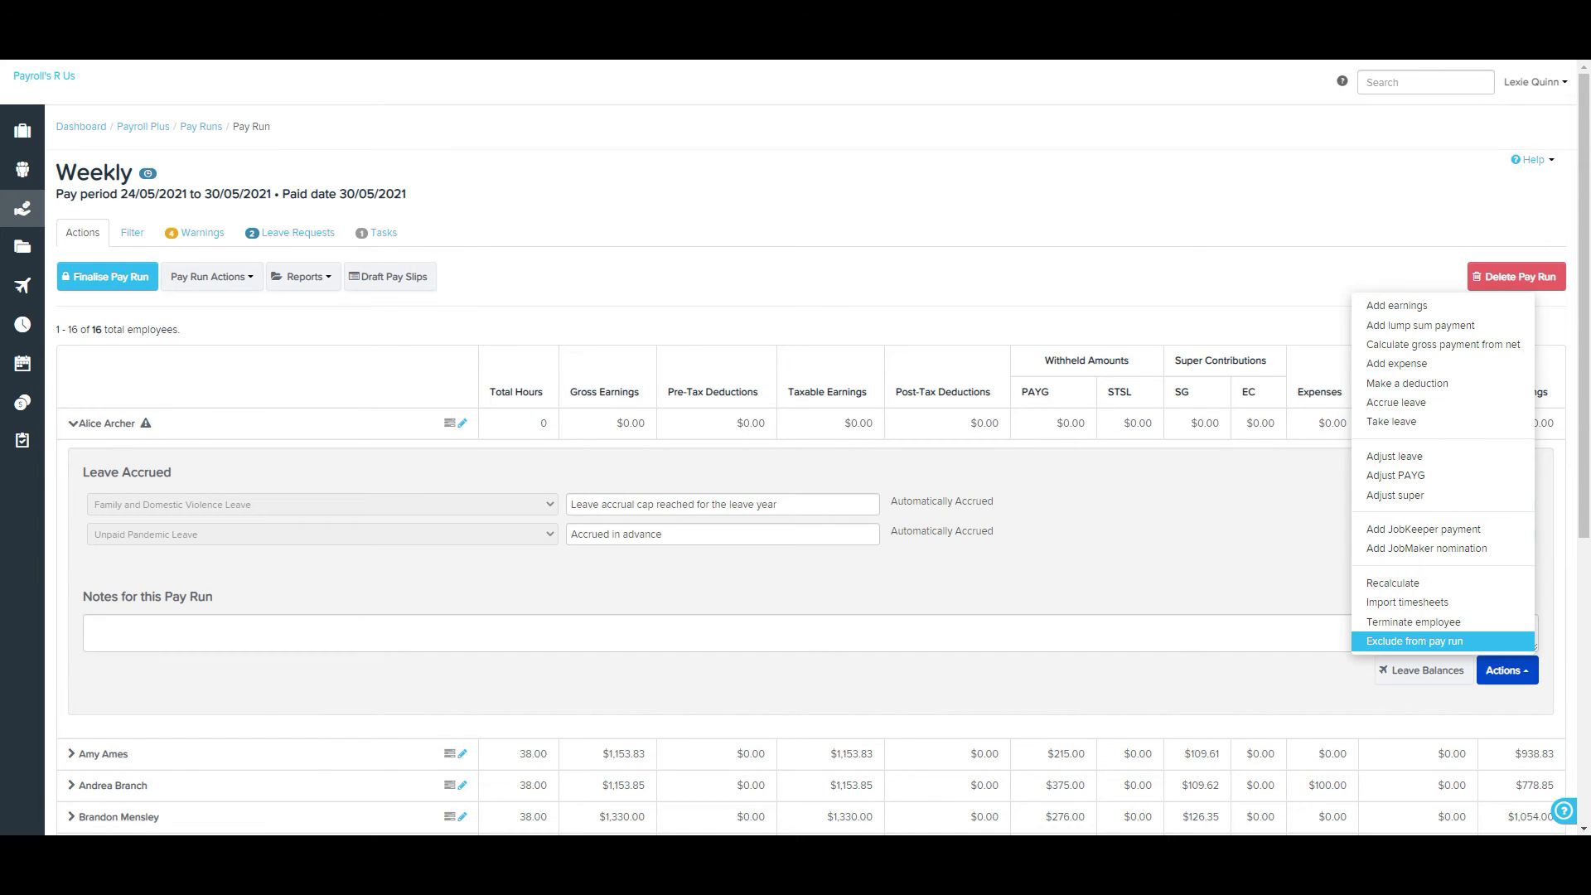
{"action": "left_click", "coordinate": [1414, 640]}
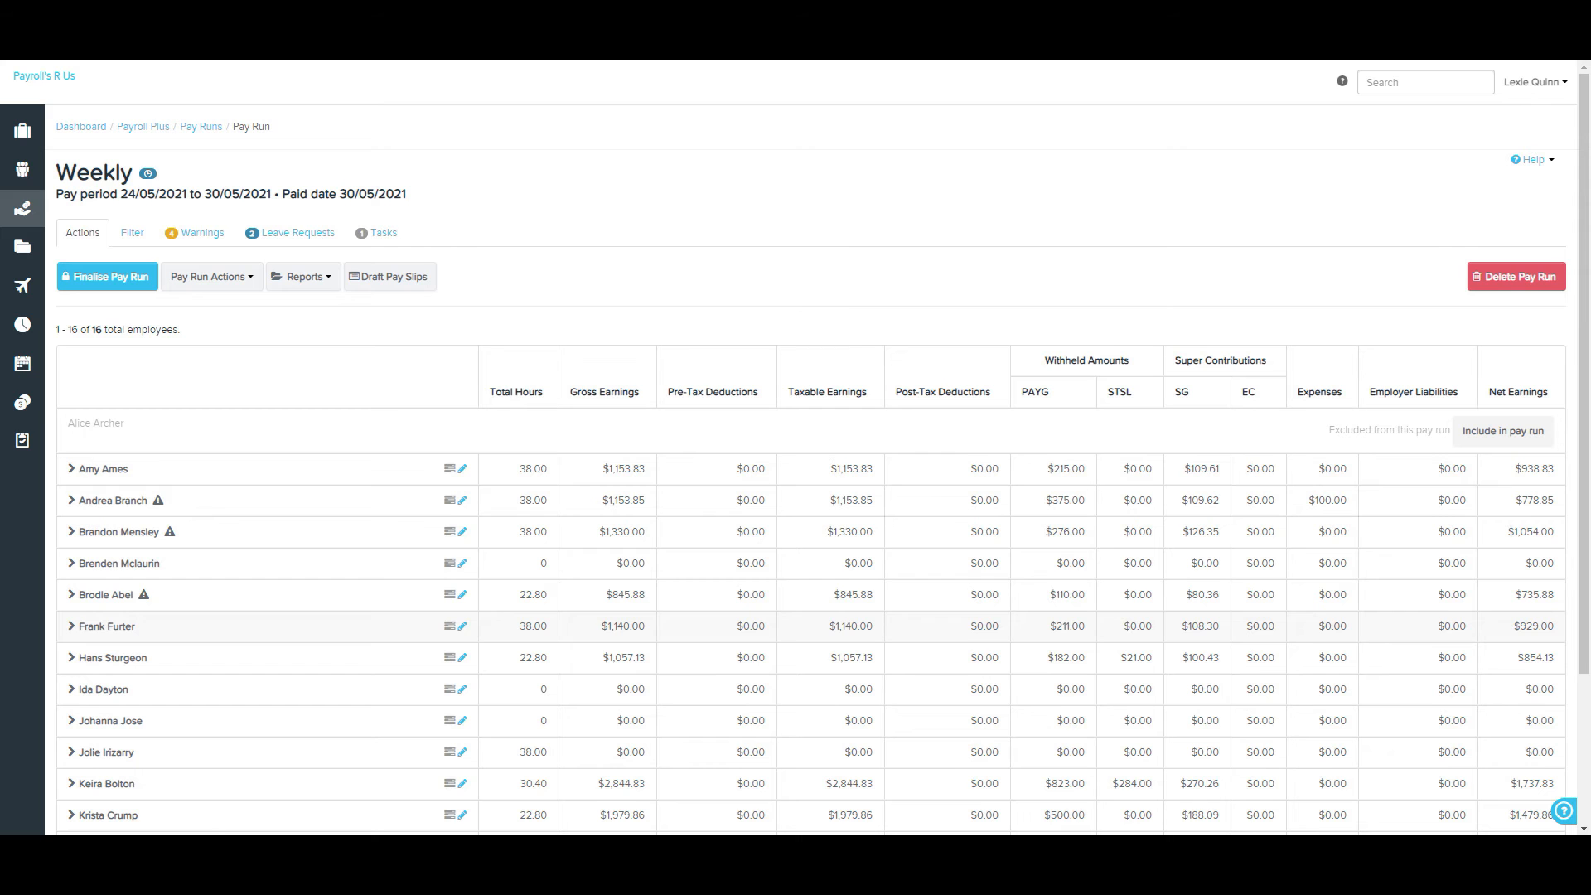
{"action": "left_click", "coordinate": [1502, 430]}
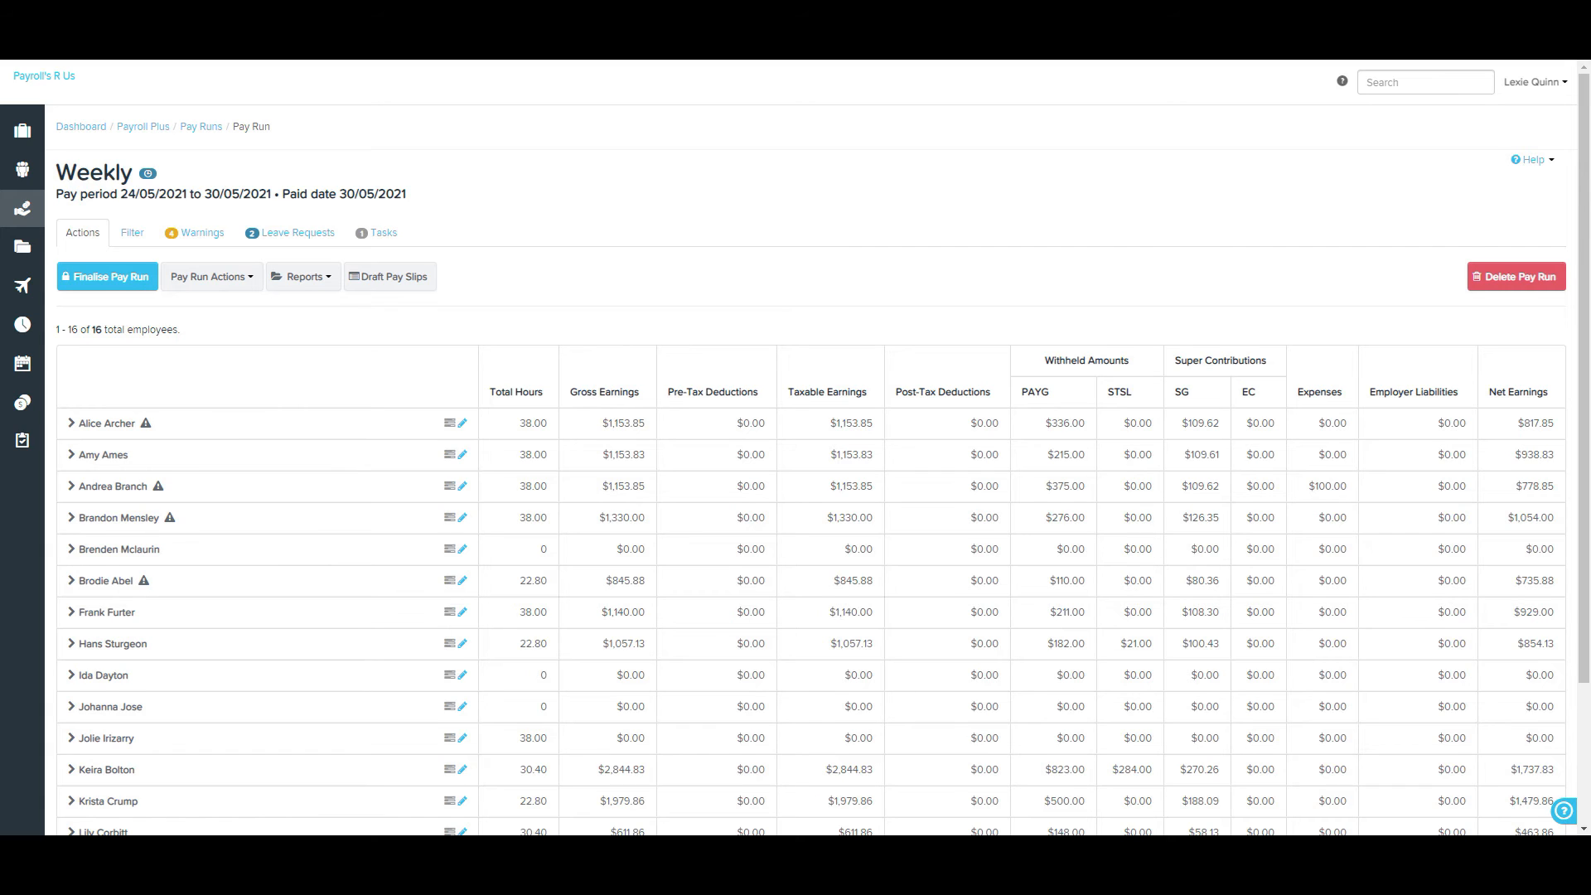
Step: Examine the second employee's earnings, accrued leave and leave balances in the pay run
{"action": "left_click", "coordinate": [103, 454]}
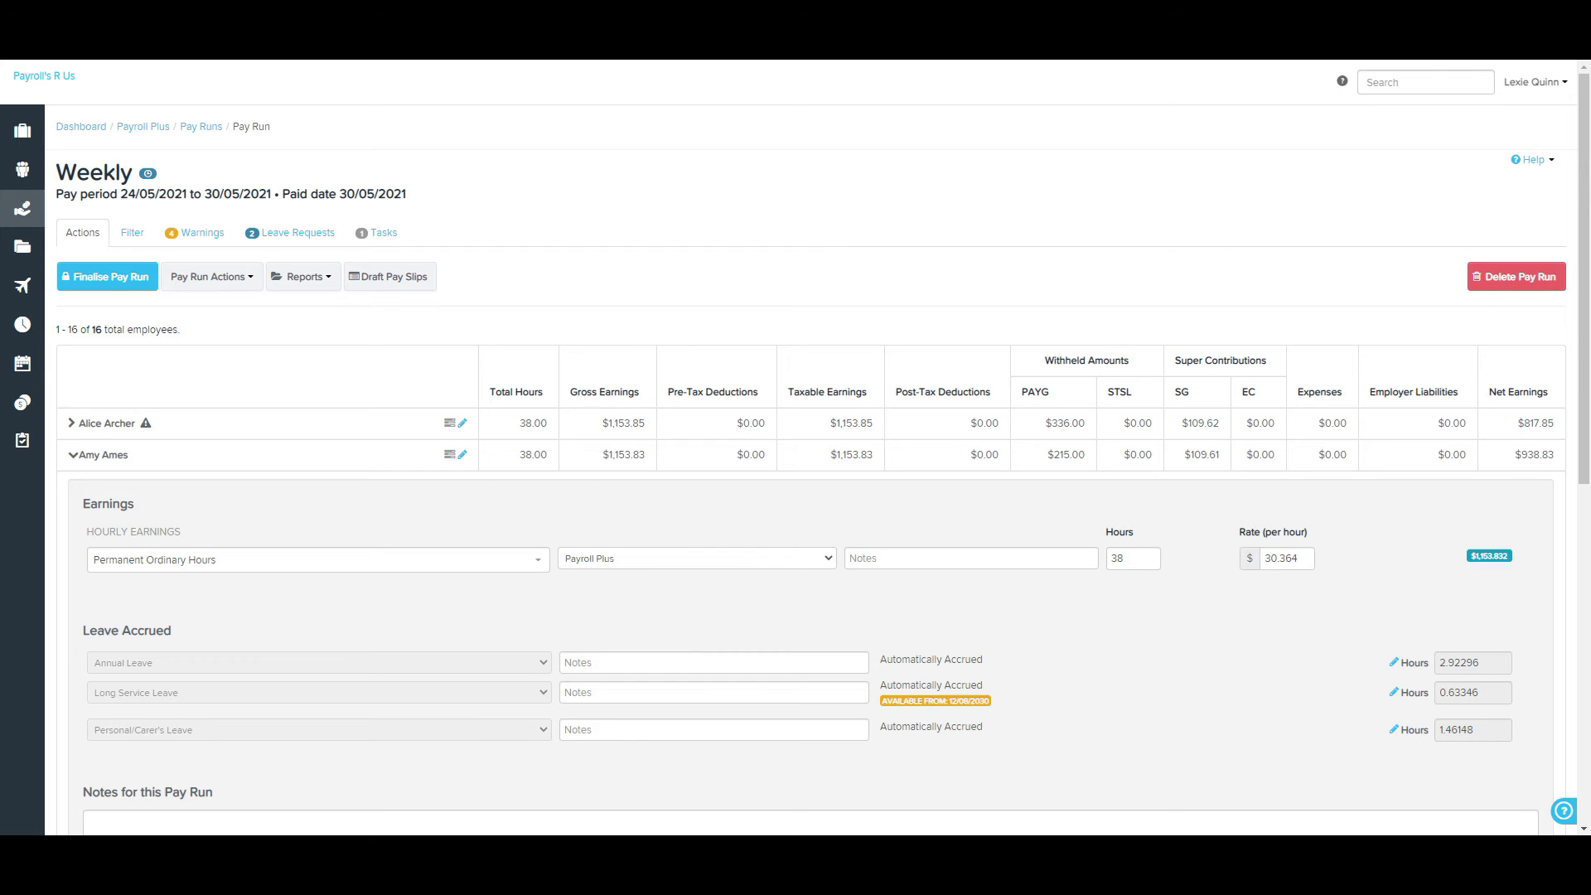
{"action": "scroll", "coordinate": [824, 493], "scroll_direction": "down", "scroll_amount": 3}
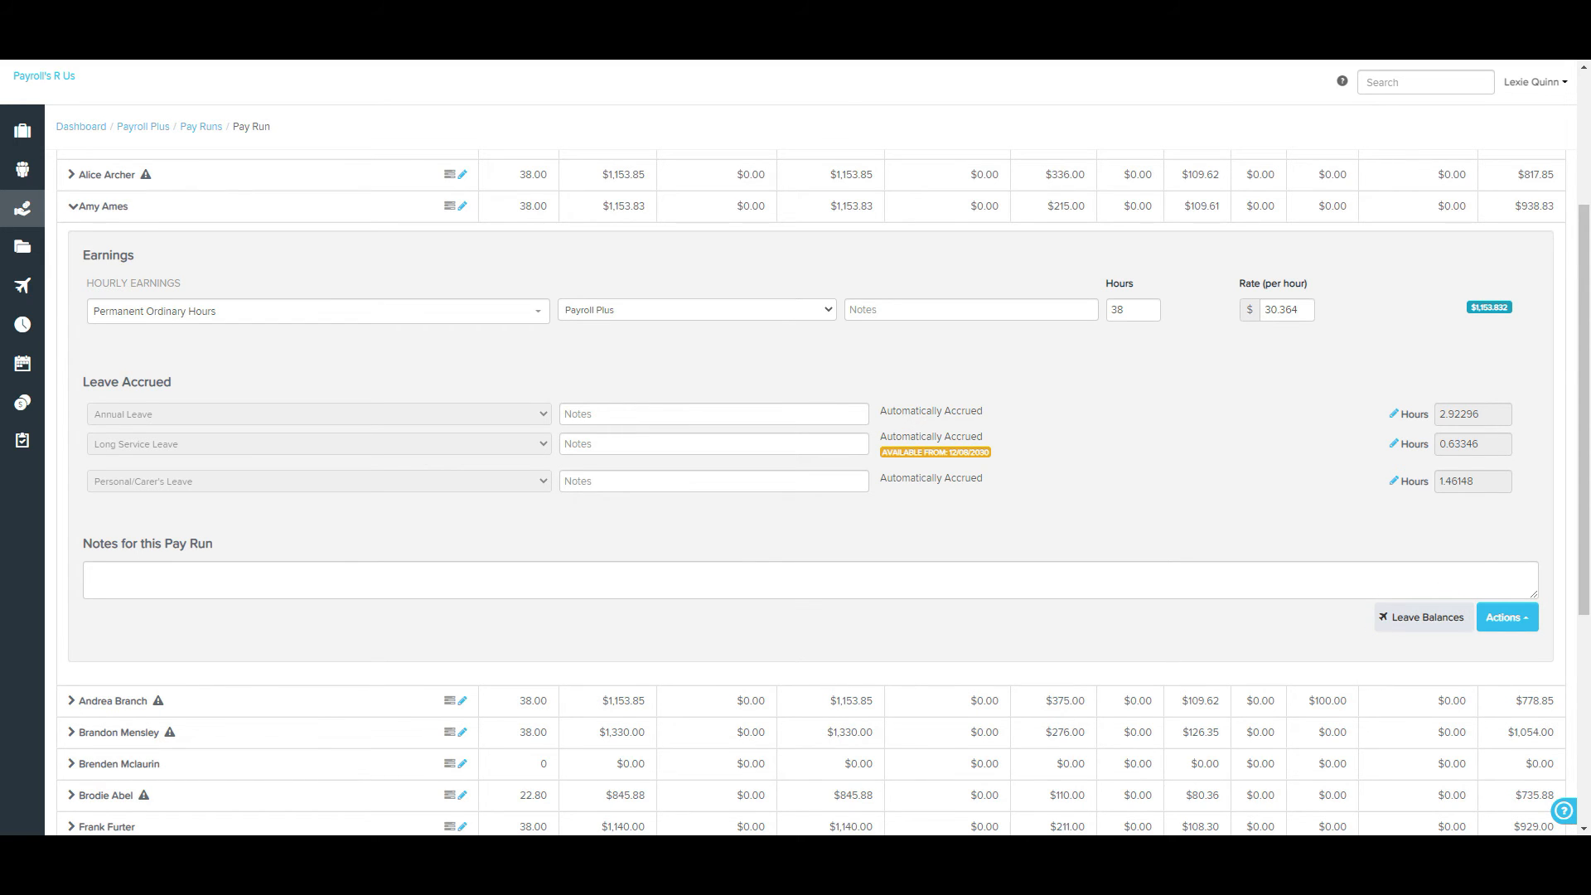
{"action": "left_click", "coordinate": [1423, 617]}
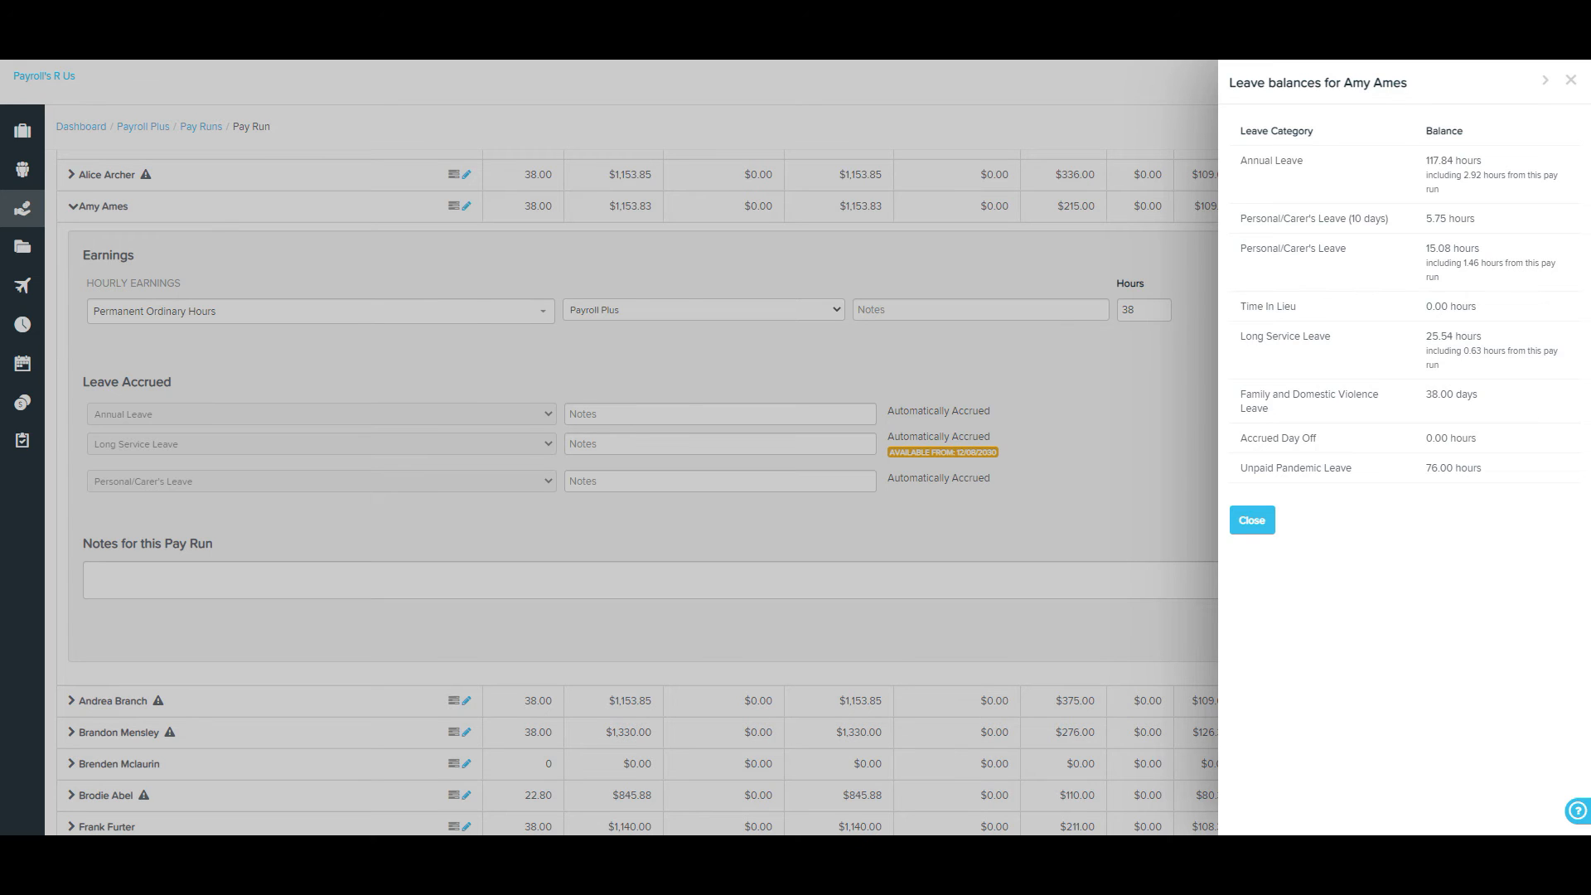
{"action": "key", "text": "Escape"}
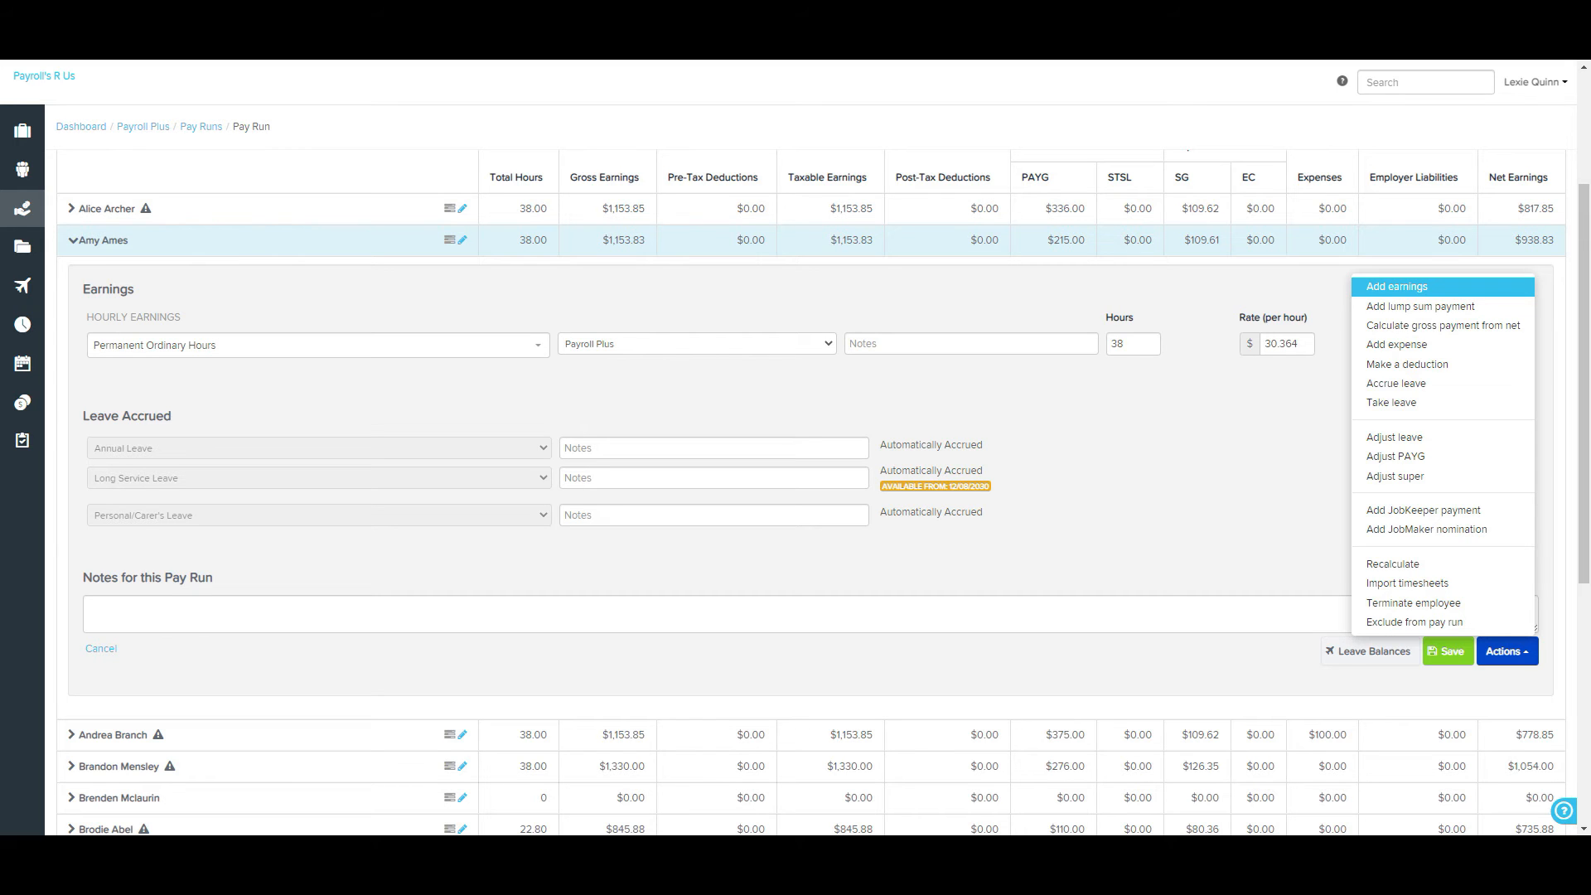
Step: Add an Overtime earnings line of 10 hours to the second employee's pay and save it
{"action": "left_click", "coordinate": [1396, 286]}
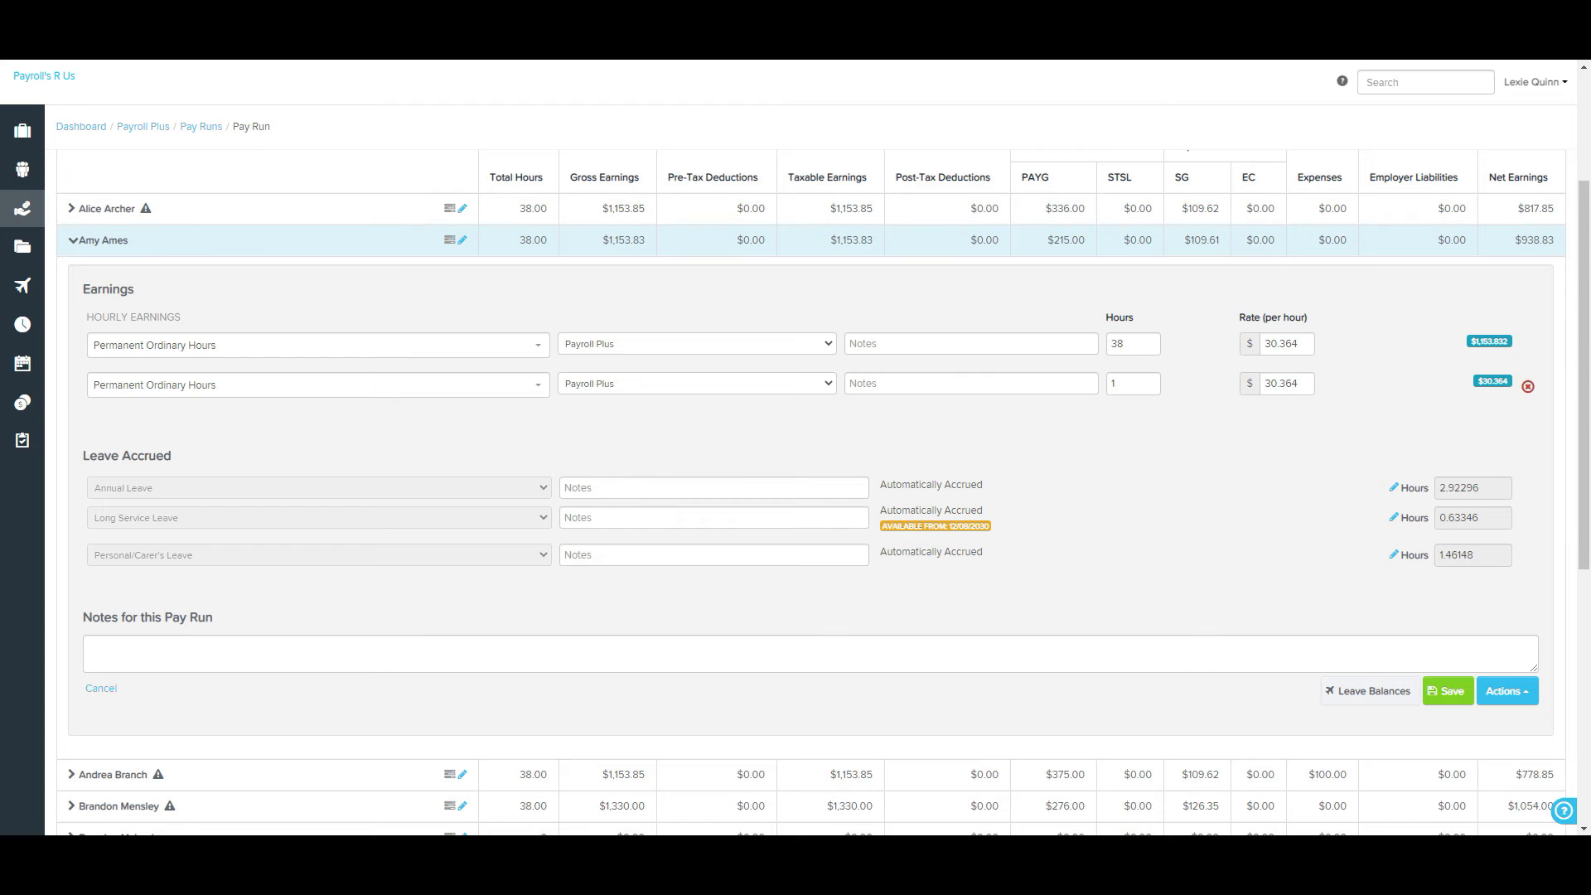
{"action": "left_click", "coordinate": [317, 385]}
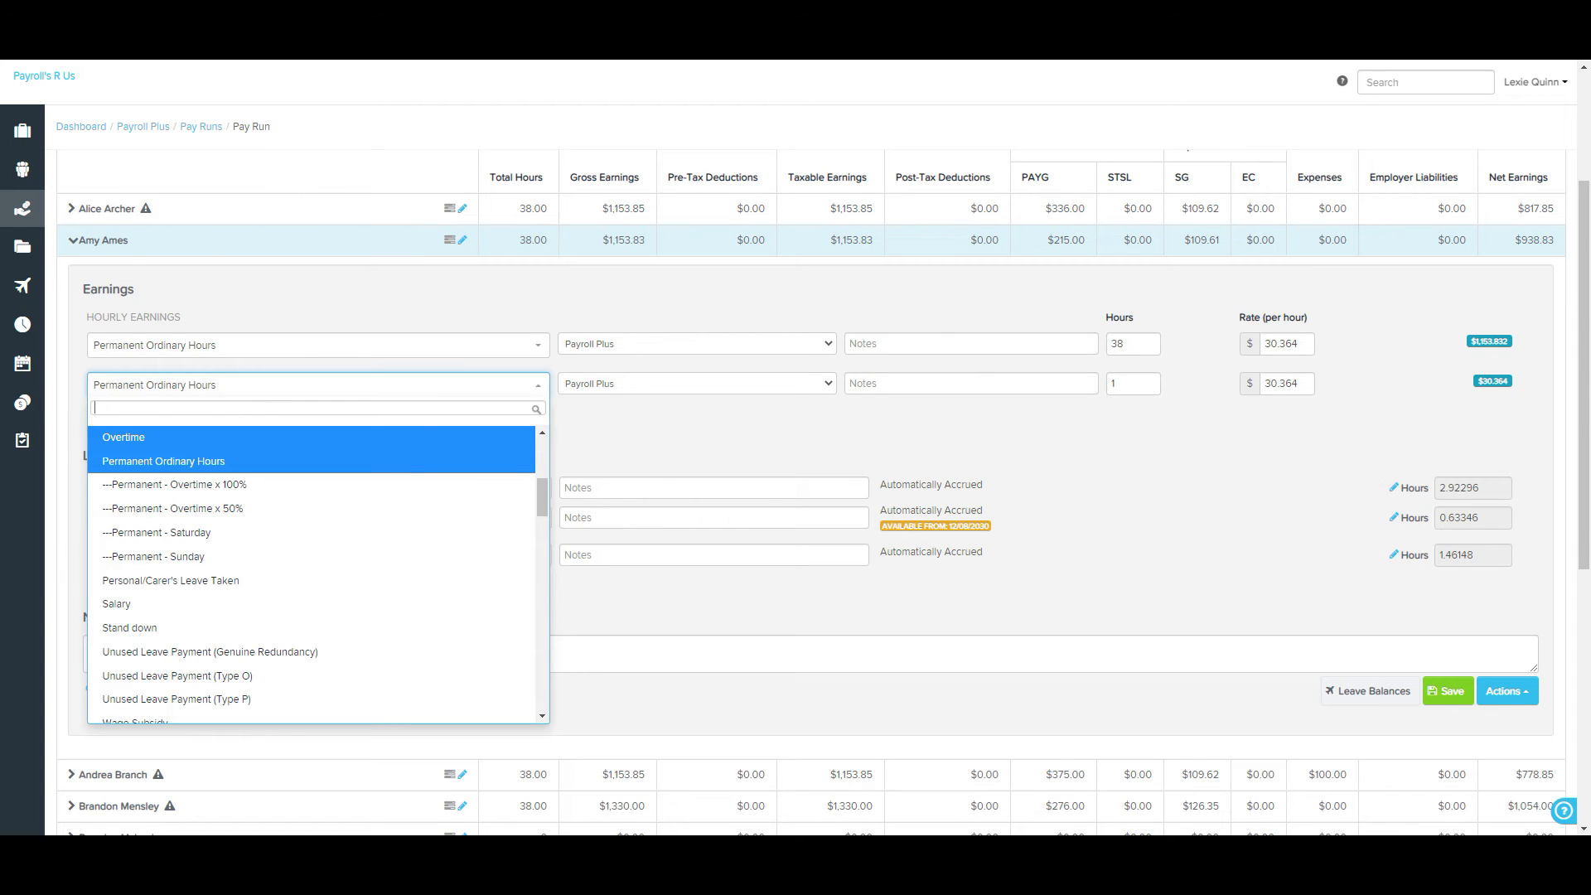
{"action": "left_click", "coordinate": [122, 437]}
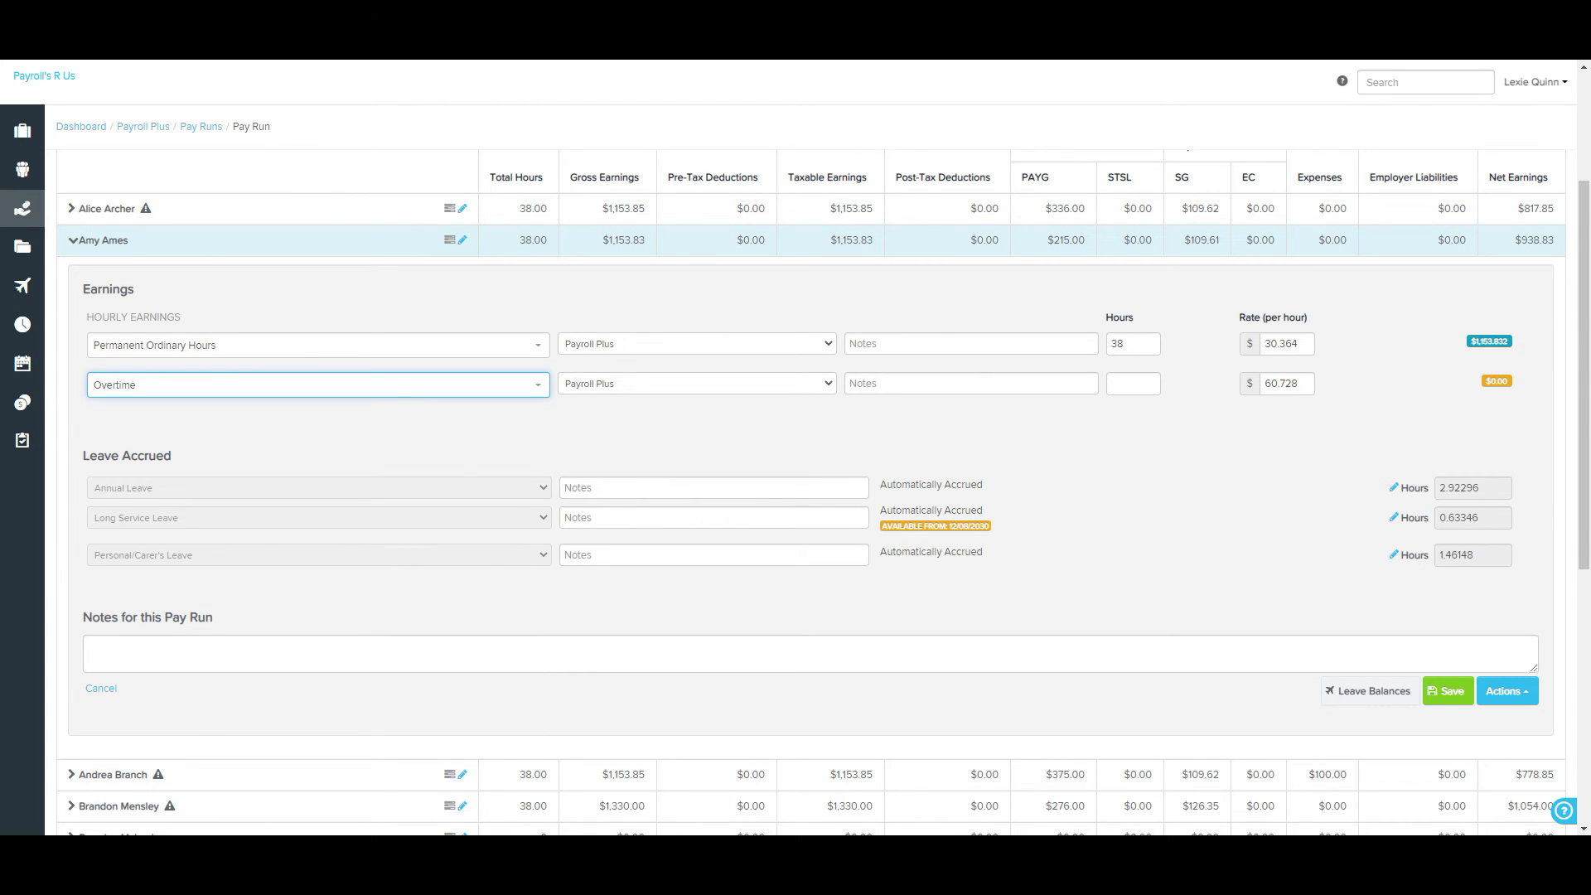
{"action": "left_click", "coordinate": [1132, 383]}
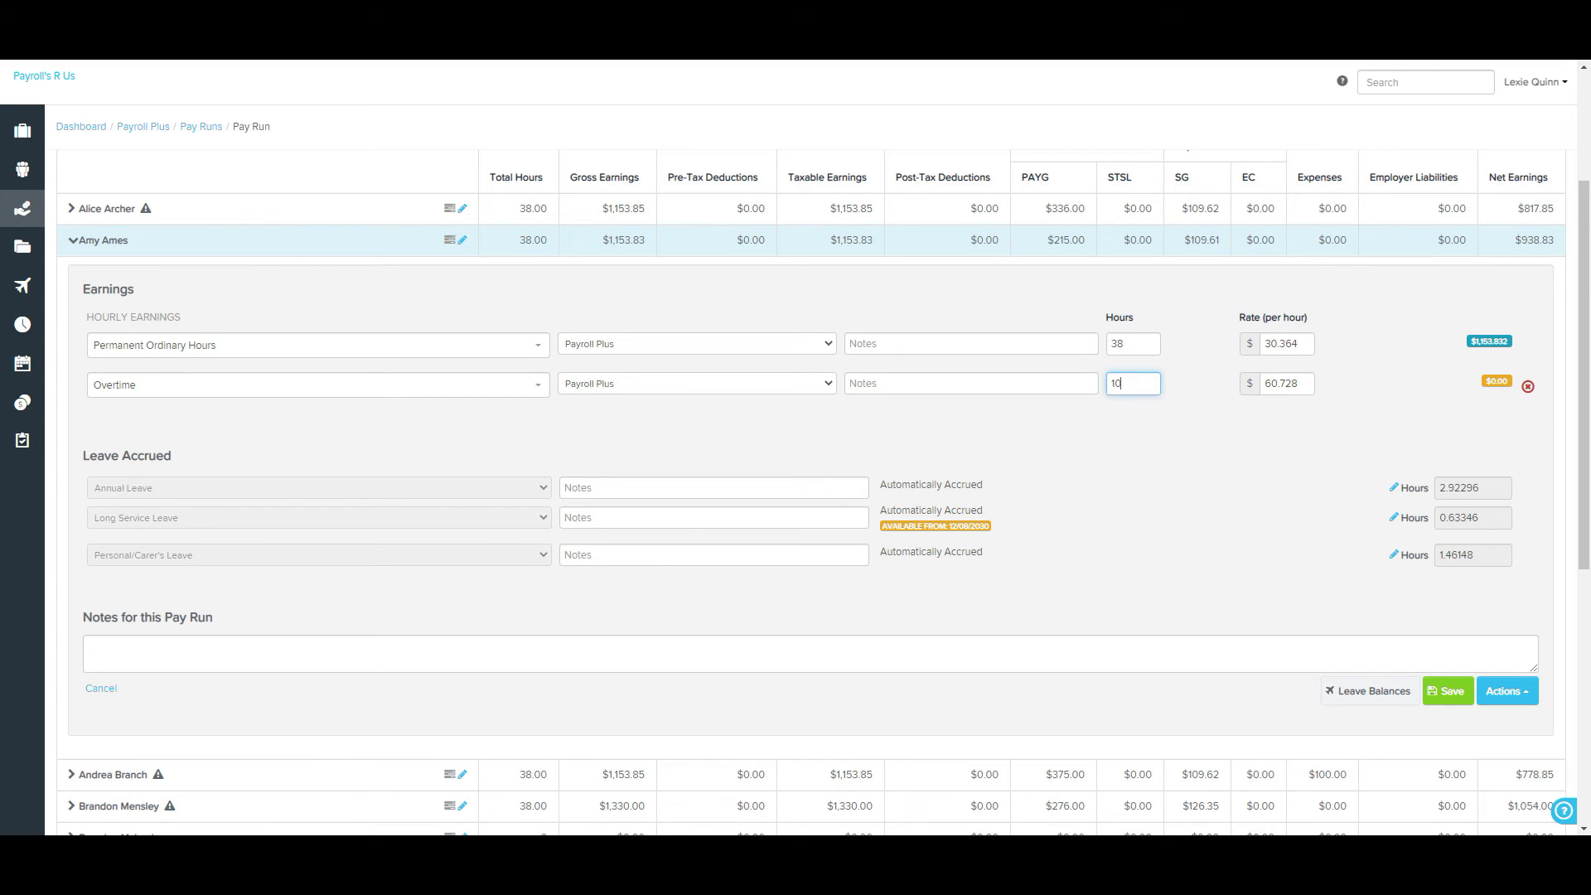
{"action": "left_click", "coordinate": [1448, 690]}
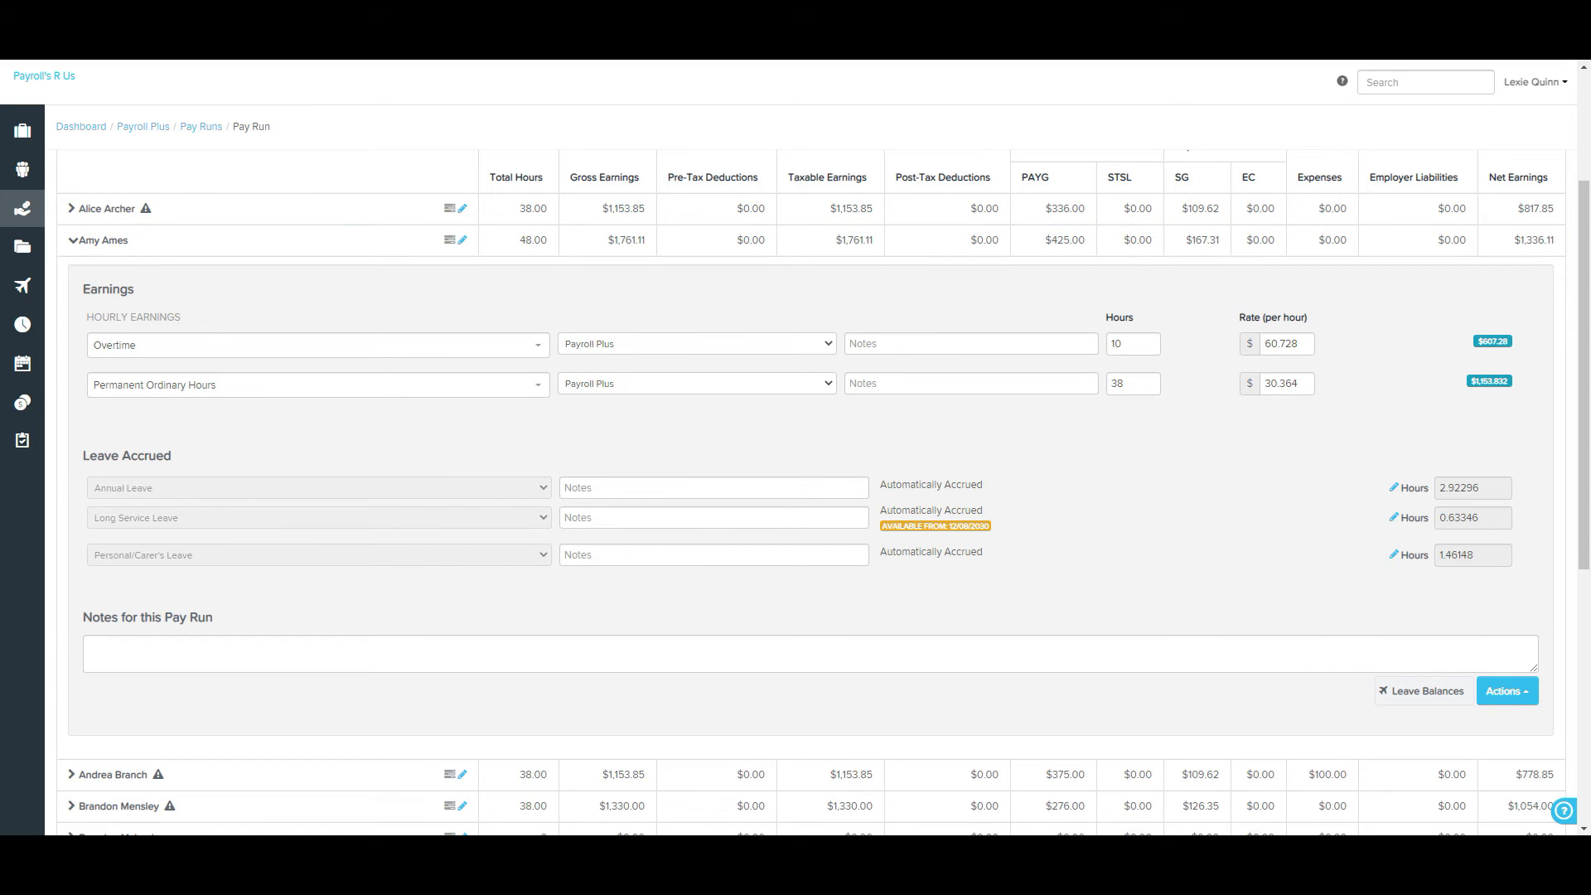
Step: Add a deduction line to the second employee's pay with the Salary Sacrifice Super category
{"action": "left_click", "coordinate": [1506, 690]}
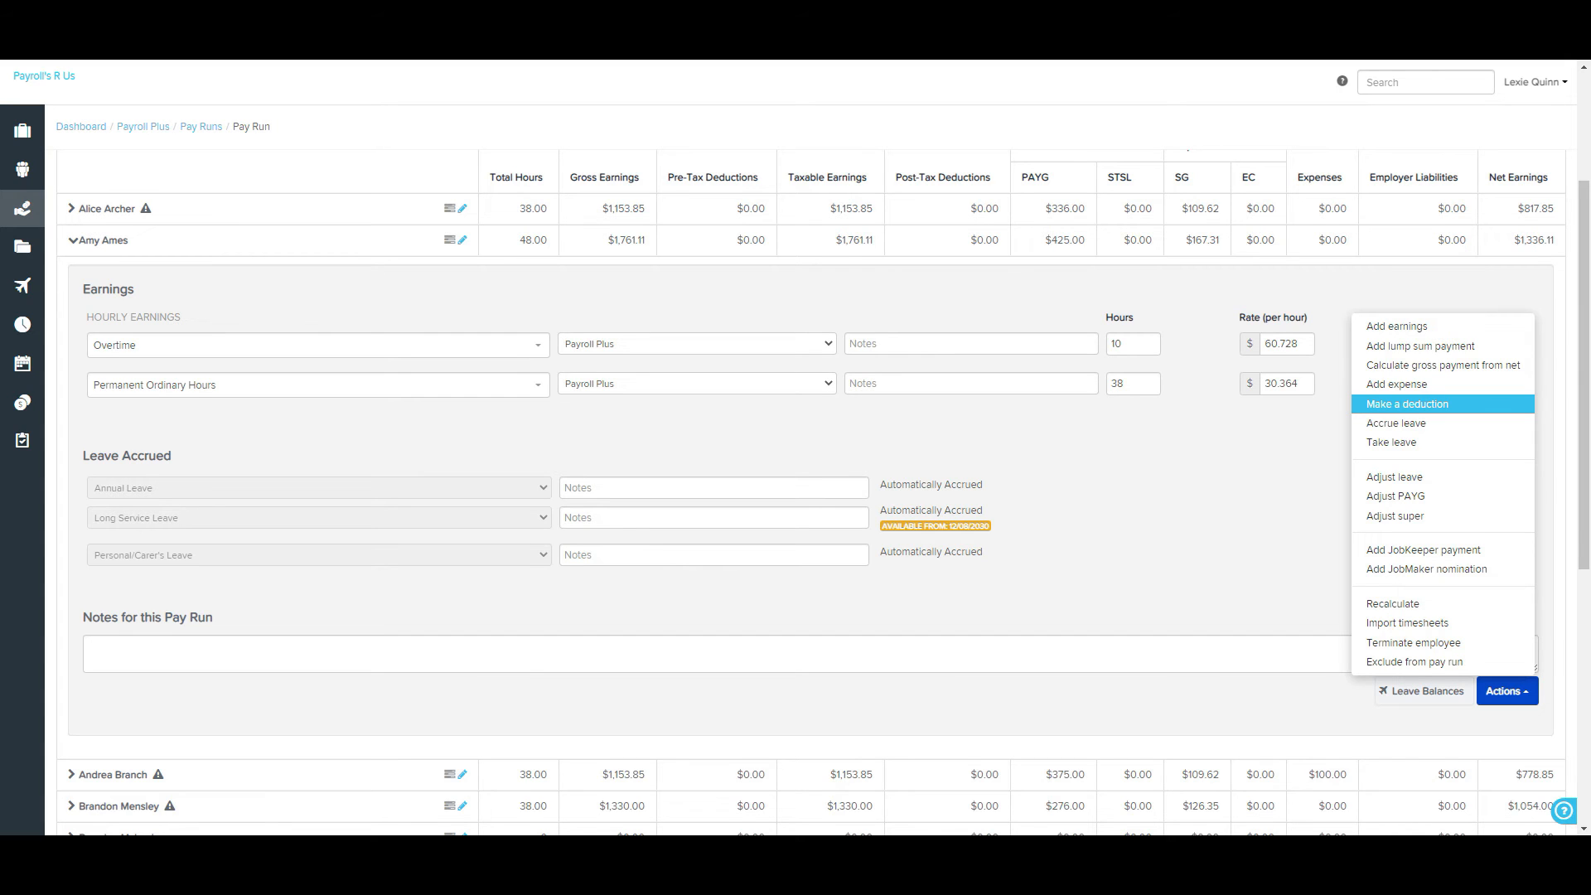
{"action": "left_click", "coordinate": [1407, 404]}
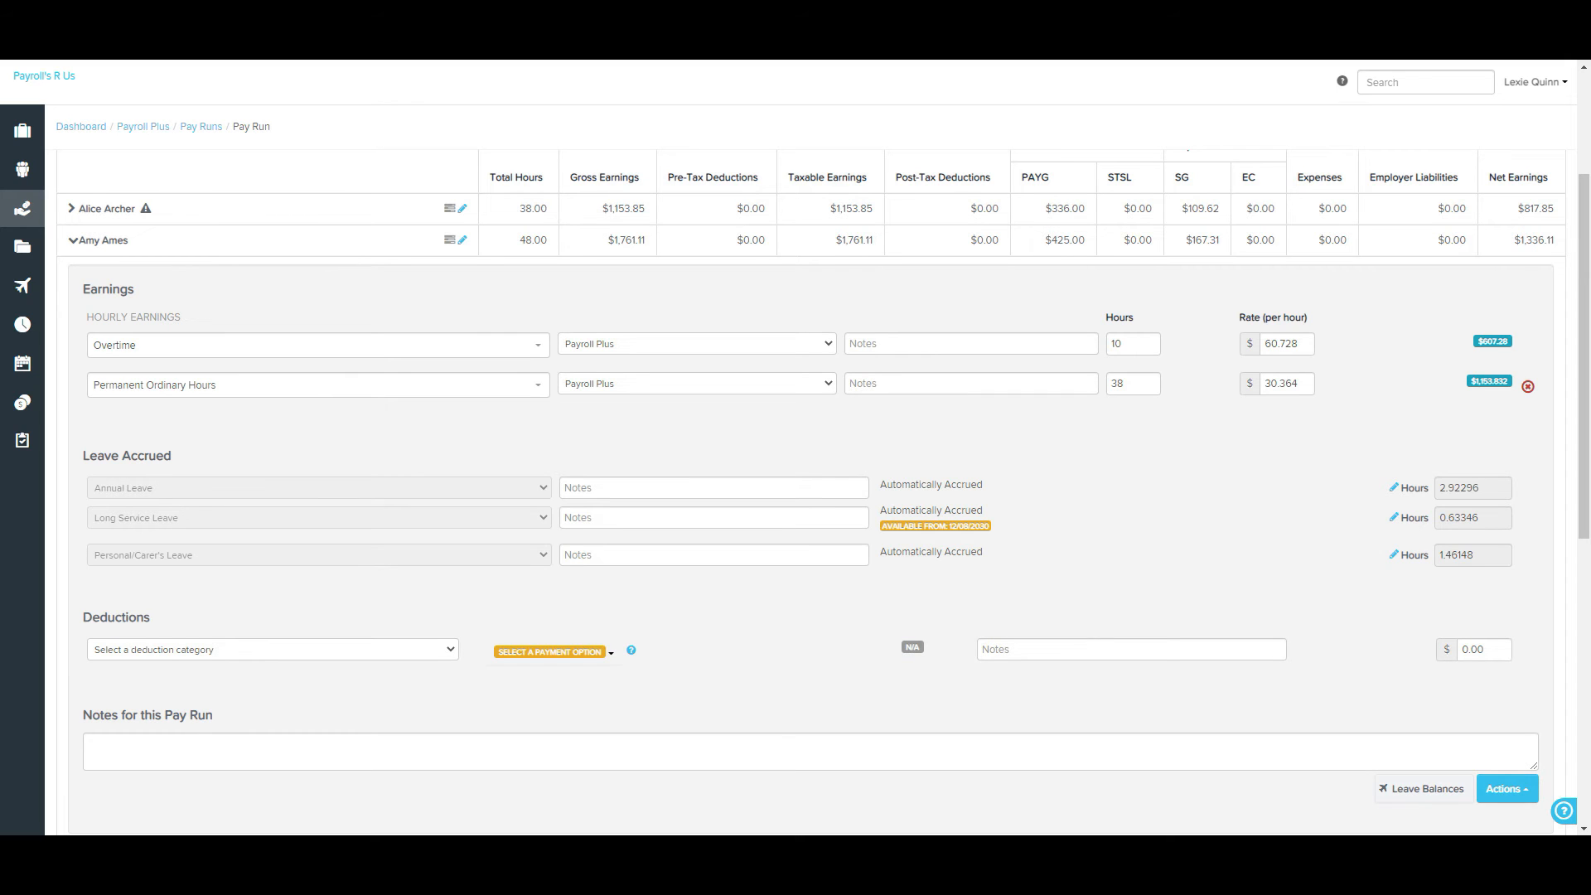
{"action": "left_click", "coordinate": [272, 649]}
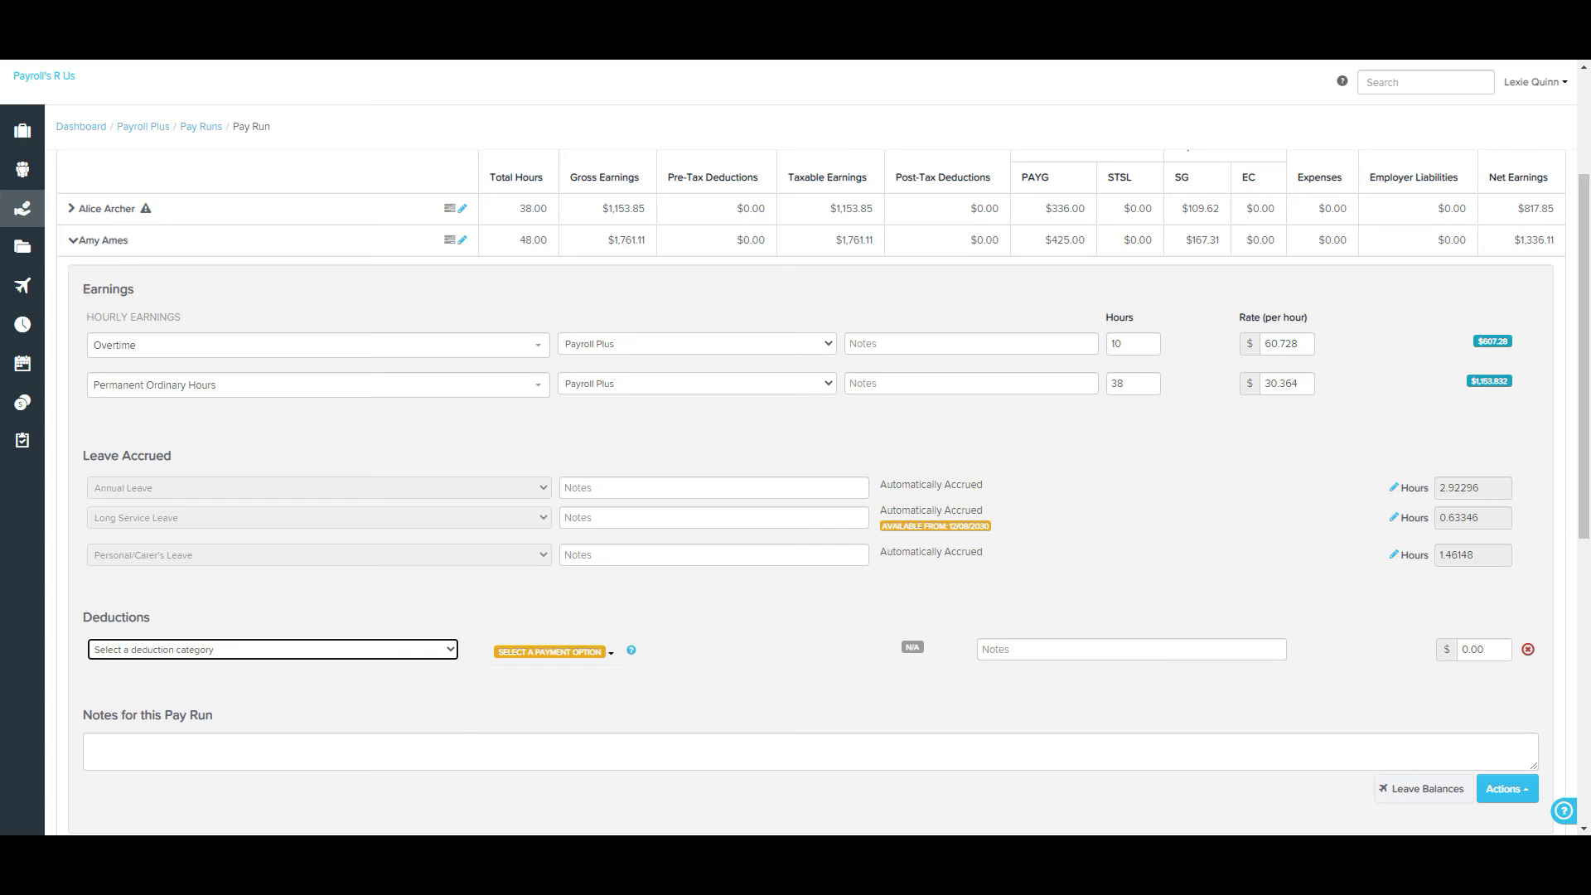
{"action": "left_click", "coordinate": [272, 648]}
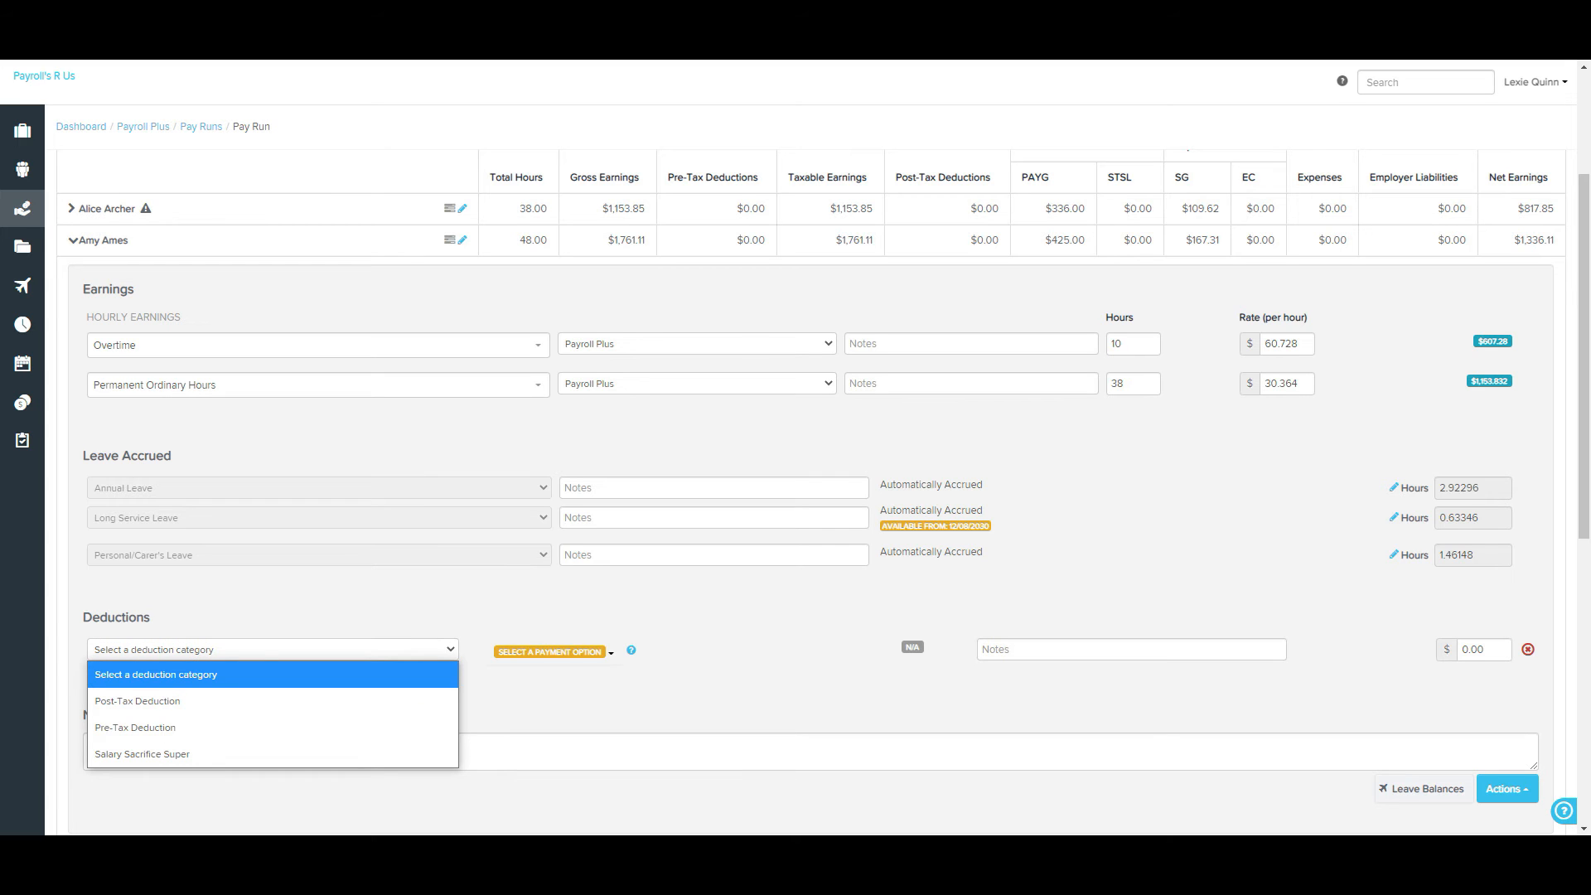
{"action": "key", "text": "Down"}
{"action": "key", "text": "Down"}
{"action": "key", "text": "Down"}
{"action": "key", "text": "Return"}
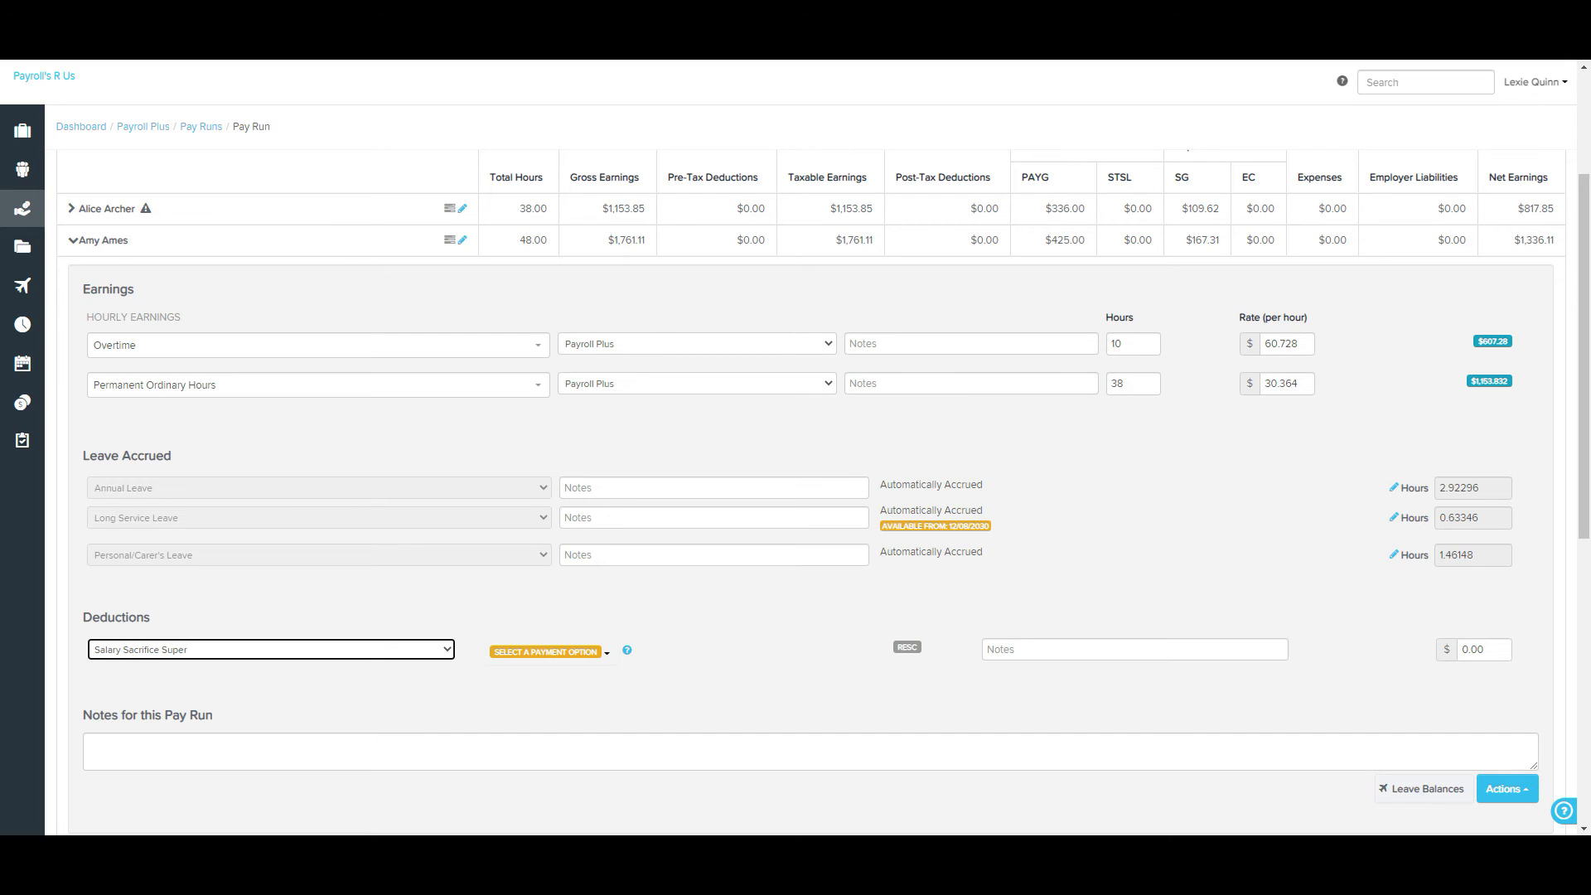
Step: Direct the deduction to the employee's HESTA Super fund at $50, save it, and recalculate the employee's pay
{"action": "left_click", "coordinate": [550, 651]}
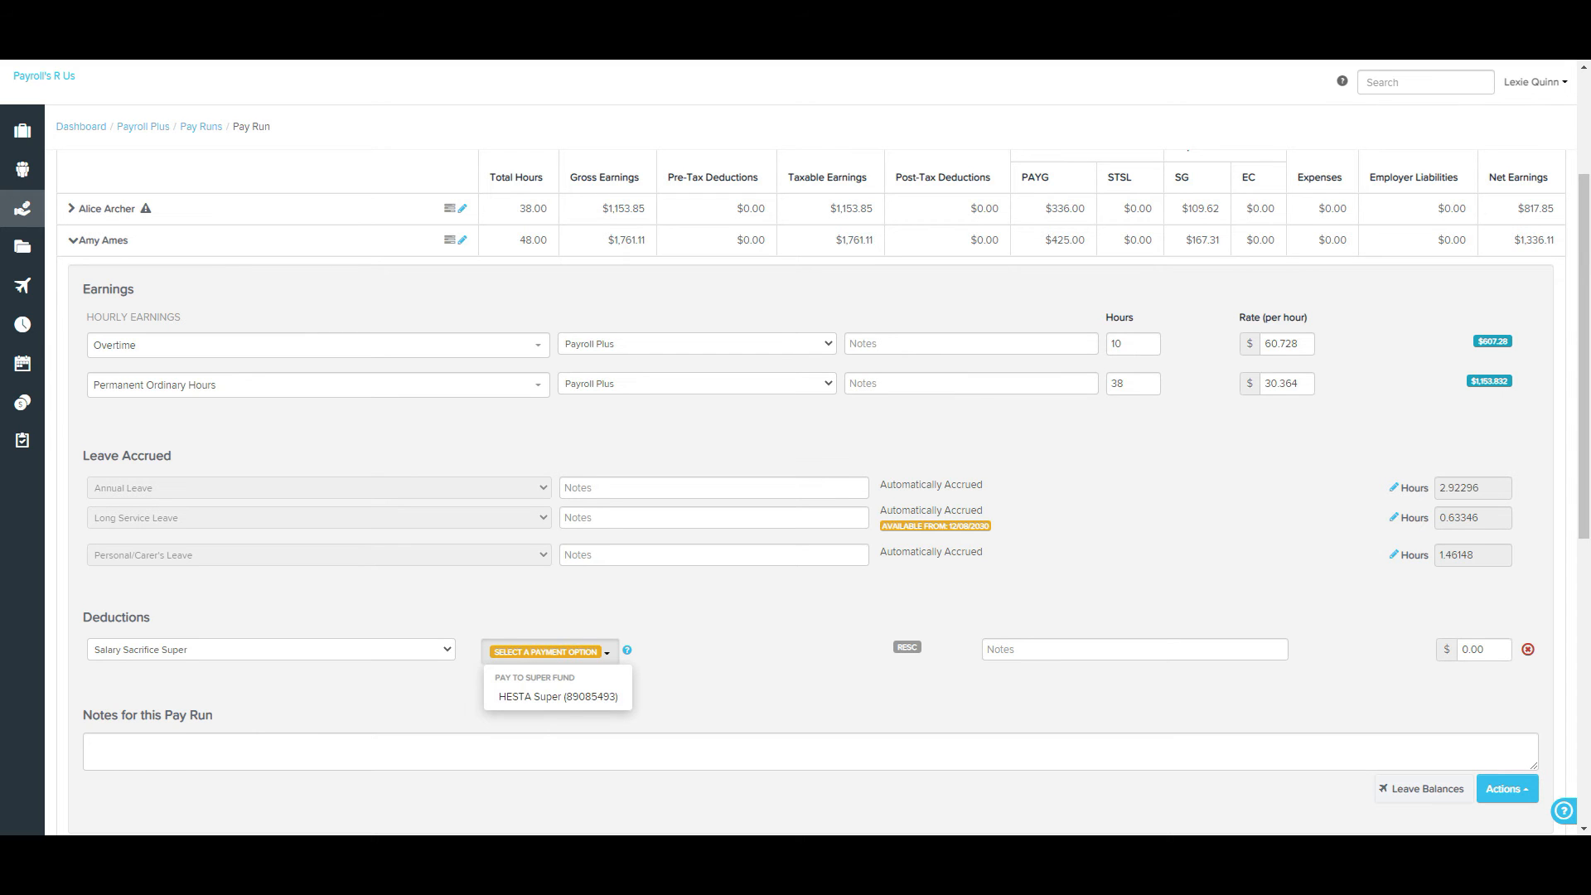
{"action": "left_click", "coordinate": [557, 696]}
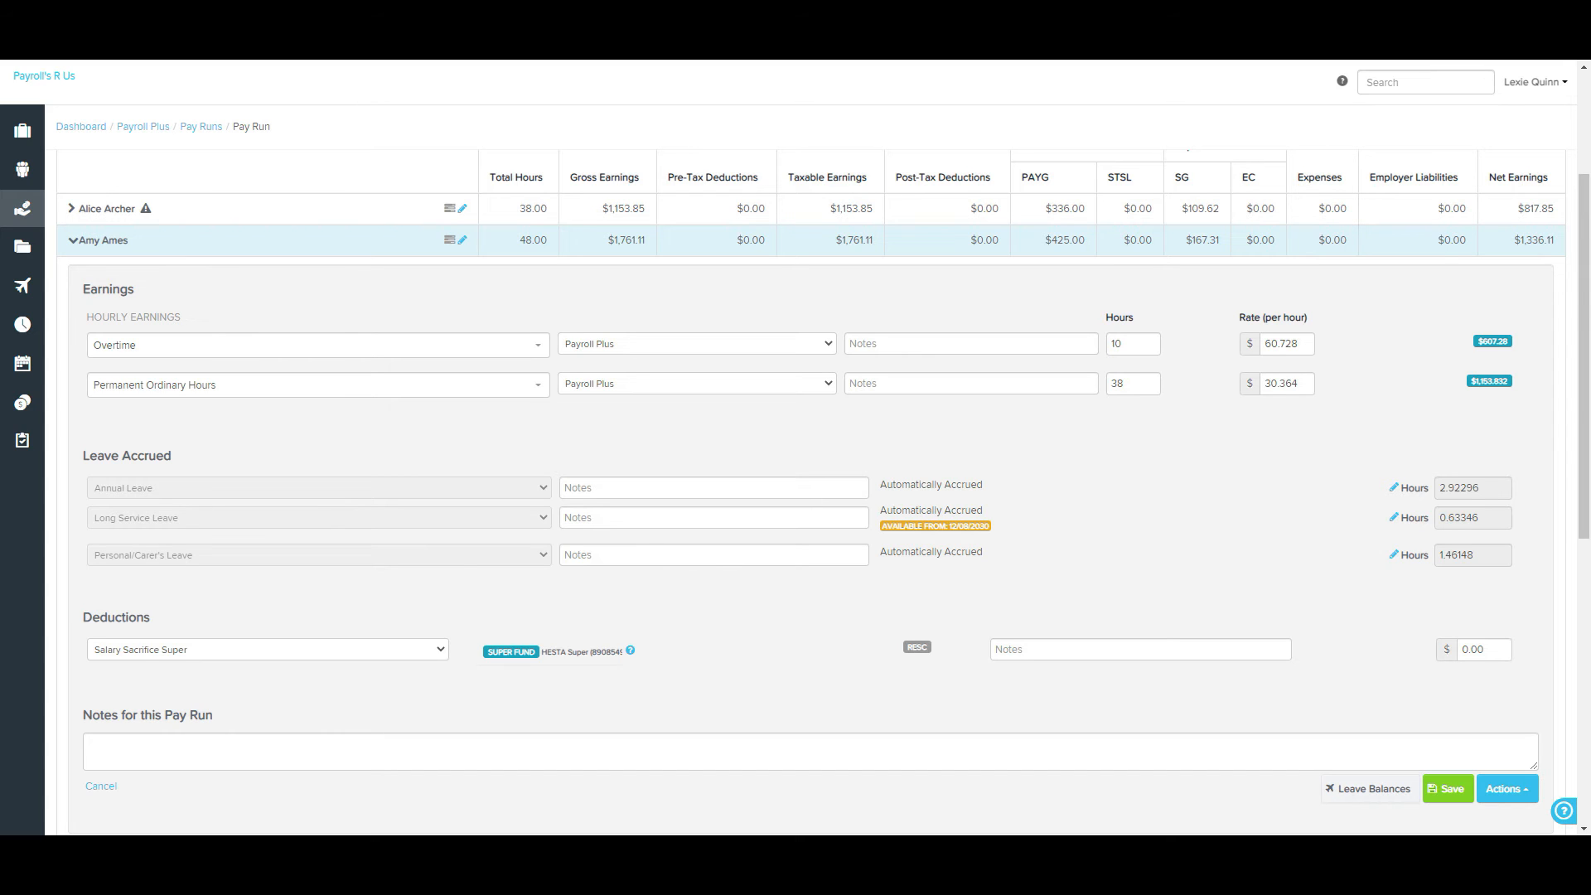
{"action": "left_click", "coordinate": [1483, 648]}
{"action": "type", "text": "50"}
{"action": "left_click", "coordinate": [1447, 788]}
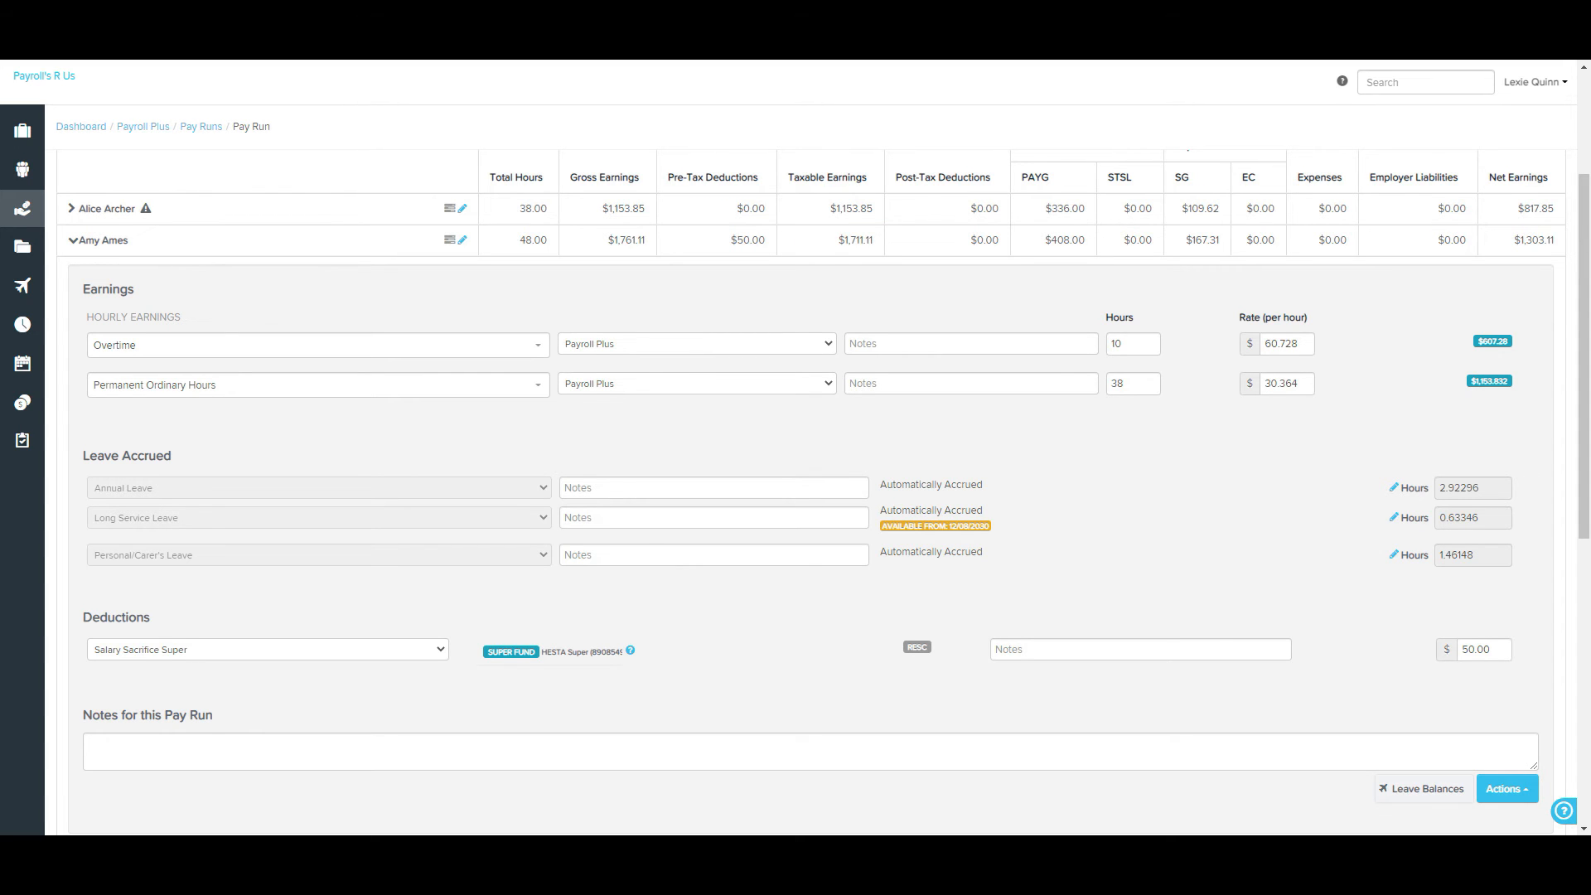
{"action": "left_click", "coordinate": [1507, 788]}
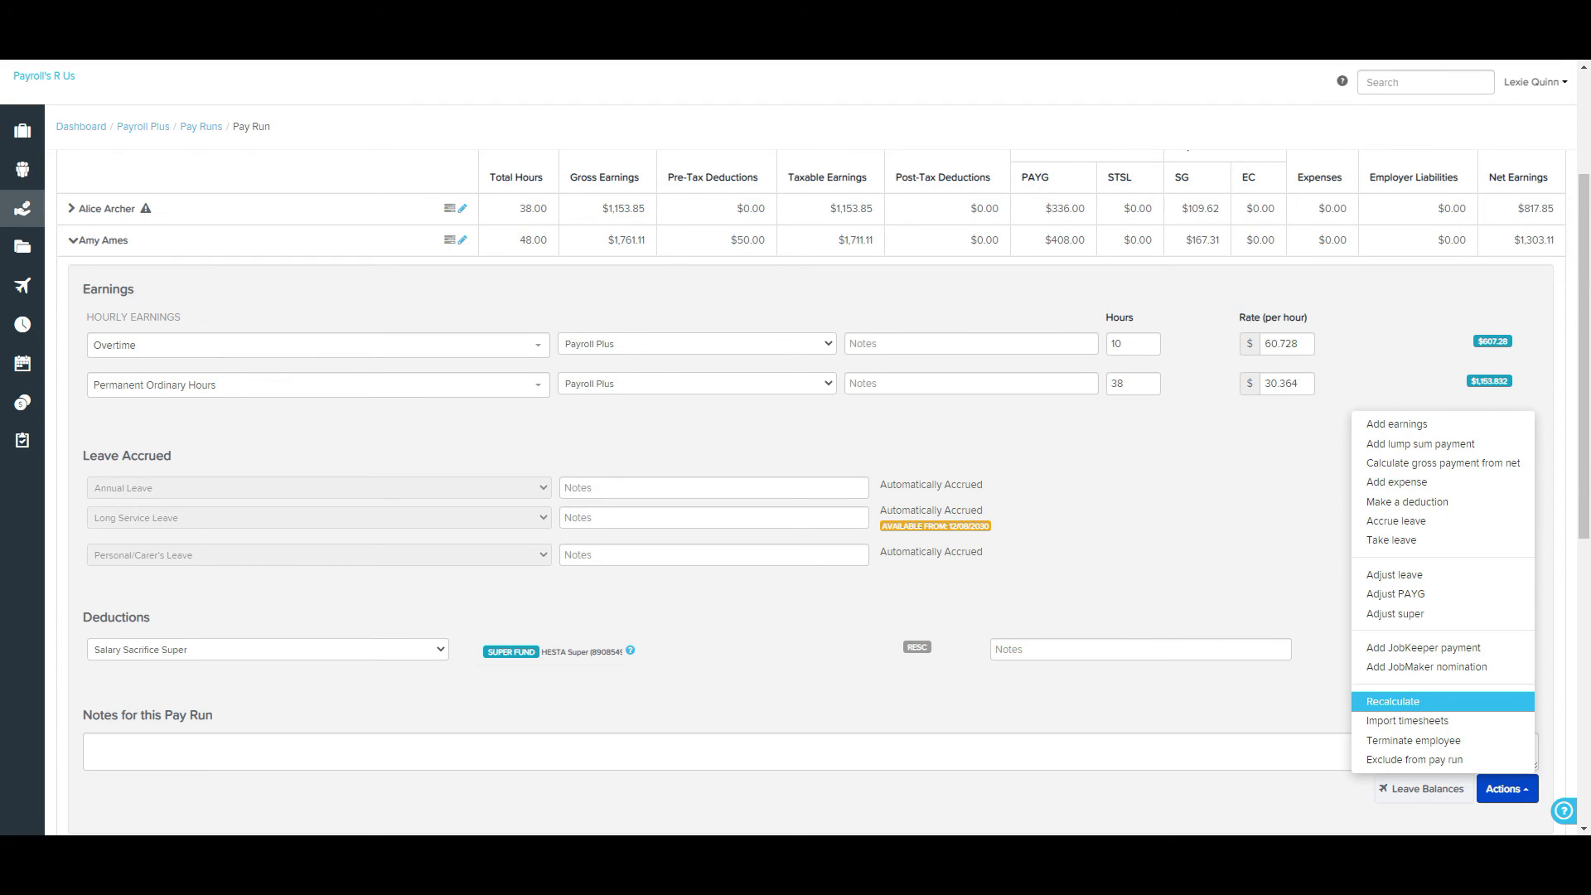
{"action": "left_click", "coordinate": [1392, 701]}
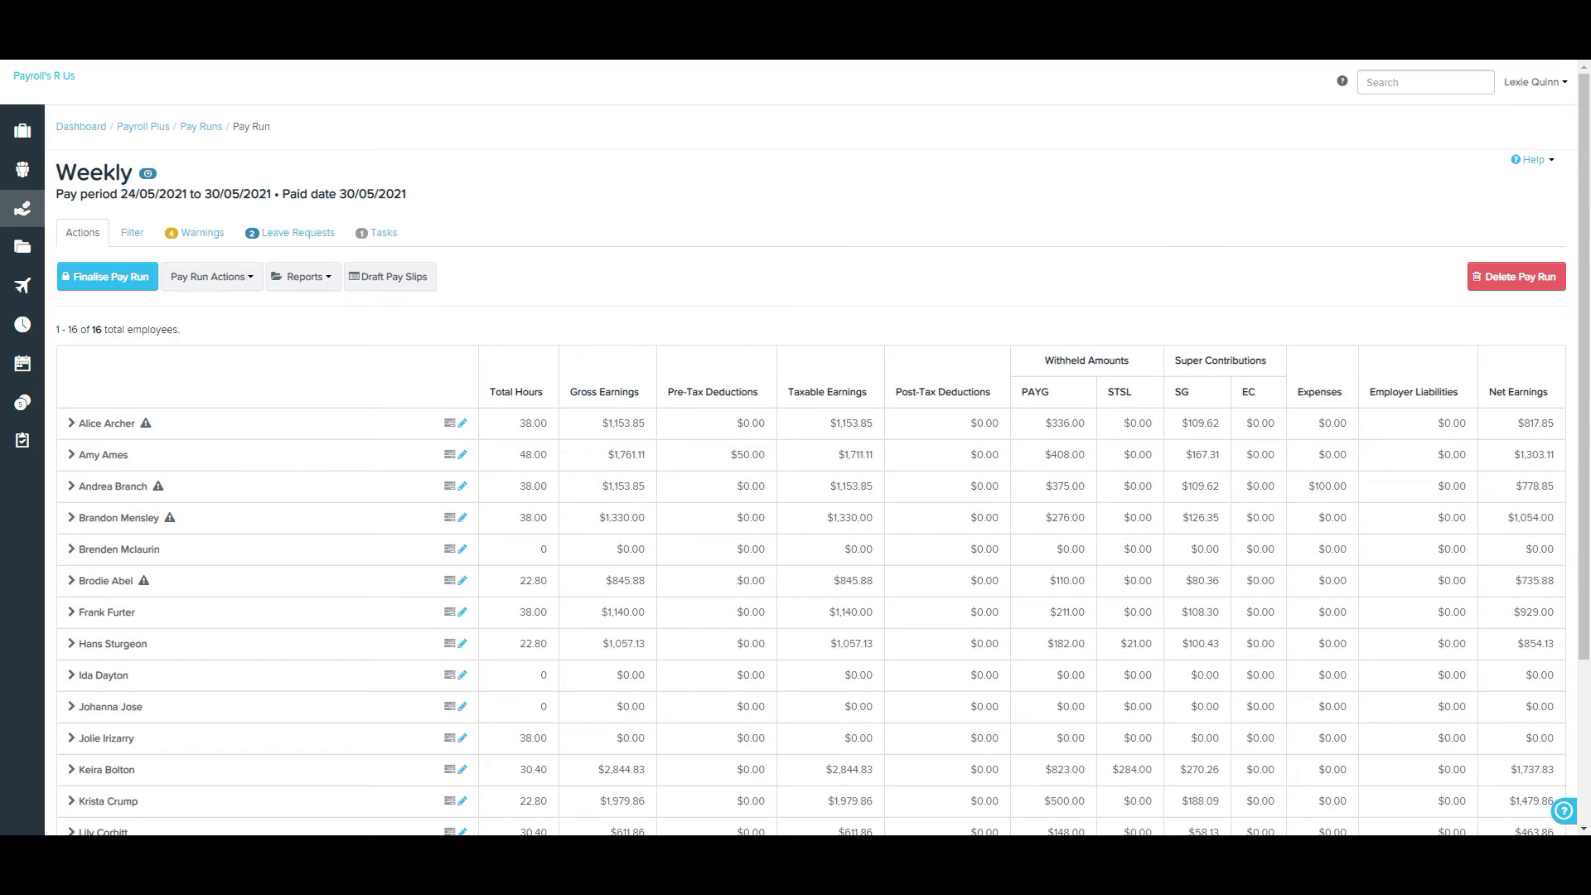
Step: Mark the first employee's pay as complete and complete that employee's "Check for expenses" task
{"action": "mouse_move", "coordinate": [432, 423]}
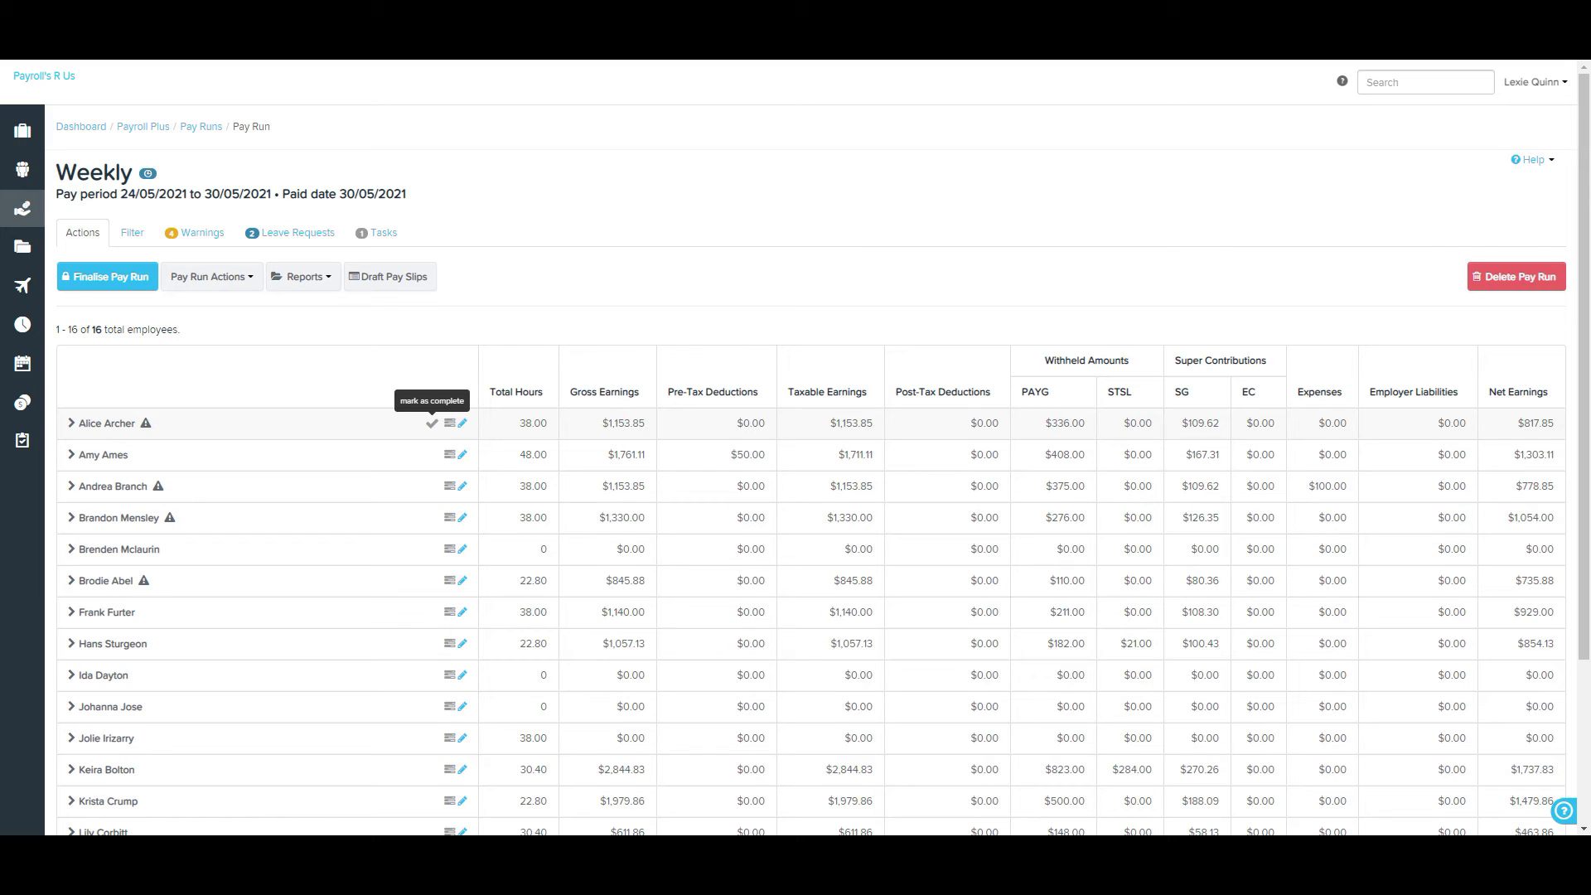
{"action": "left_click", "coordinate": [432, 424]}
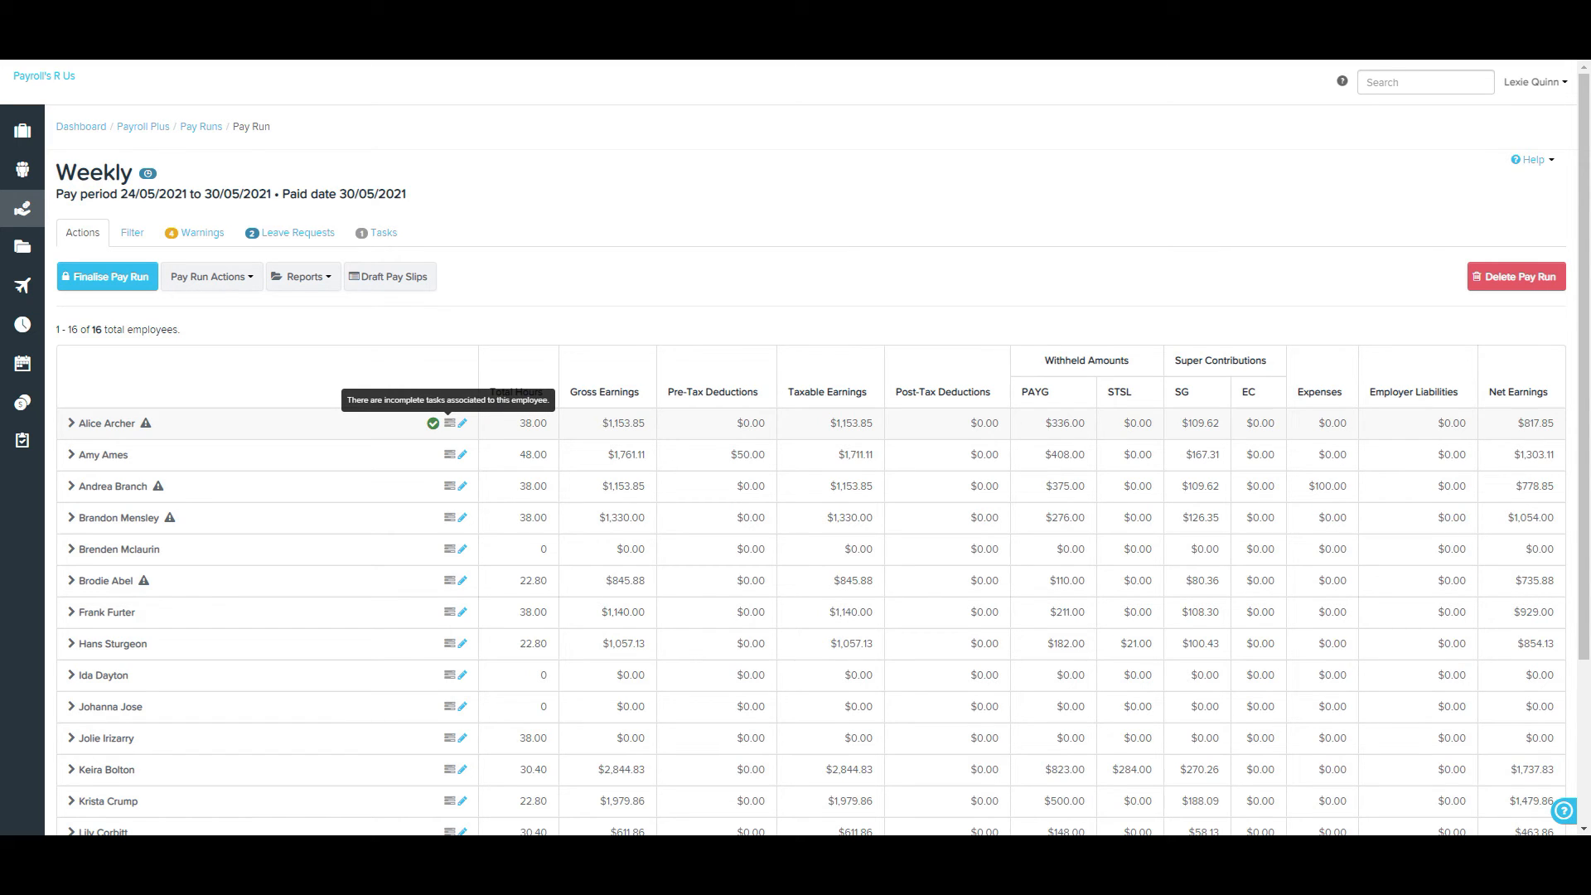
{"action": "mouse_move", "coordinate": [22, 440]}
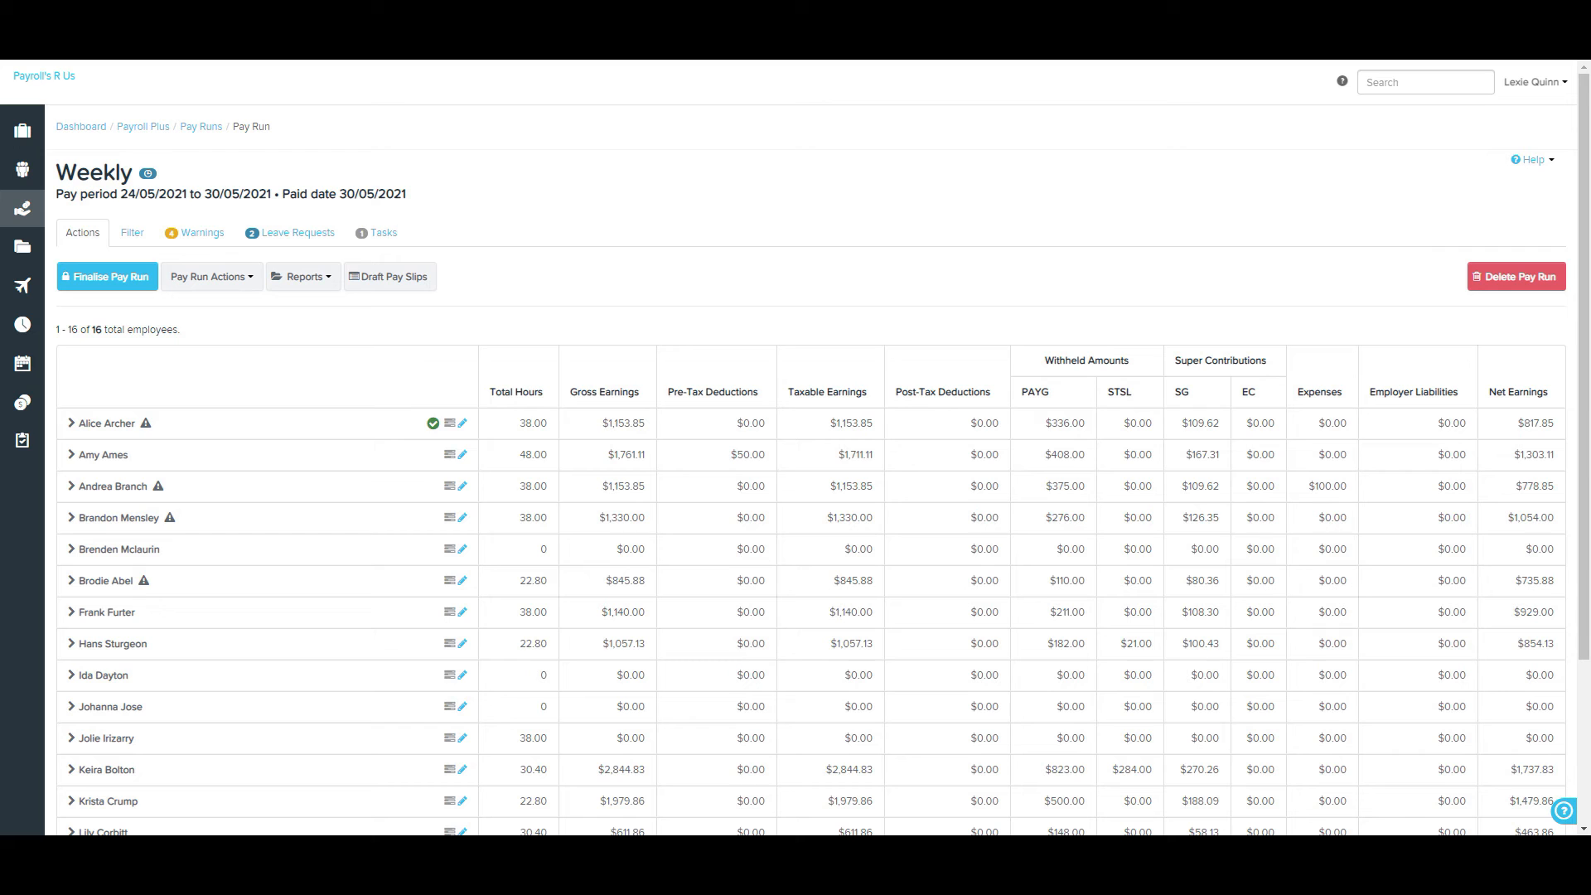
{"action": "left_click", "coordinate": [449, 423]}
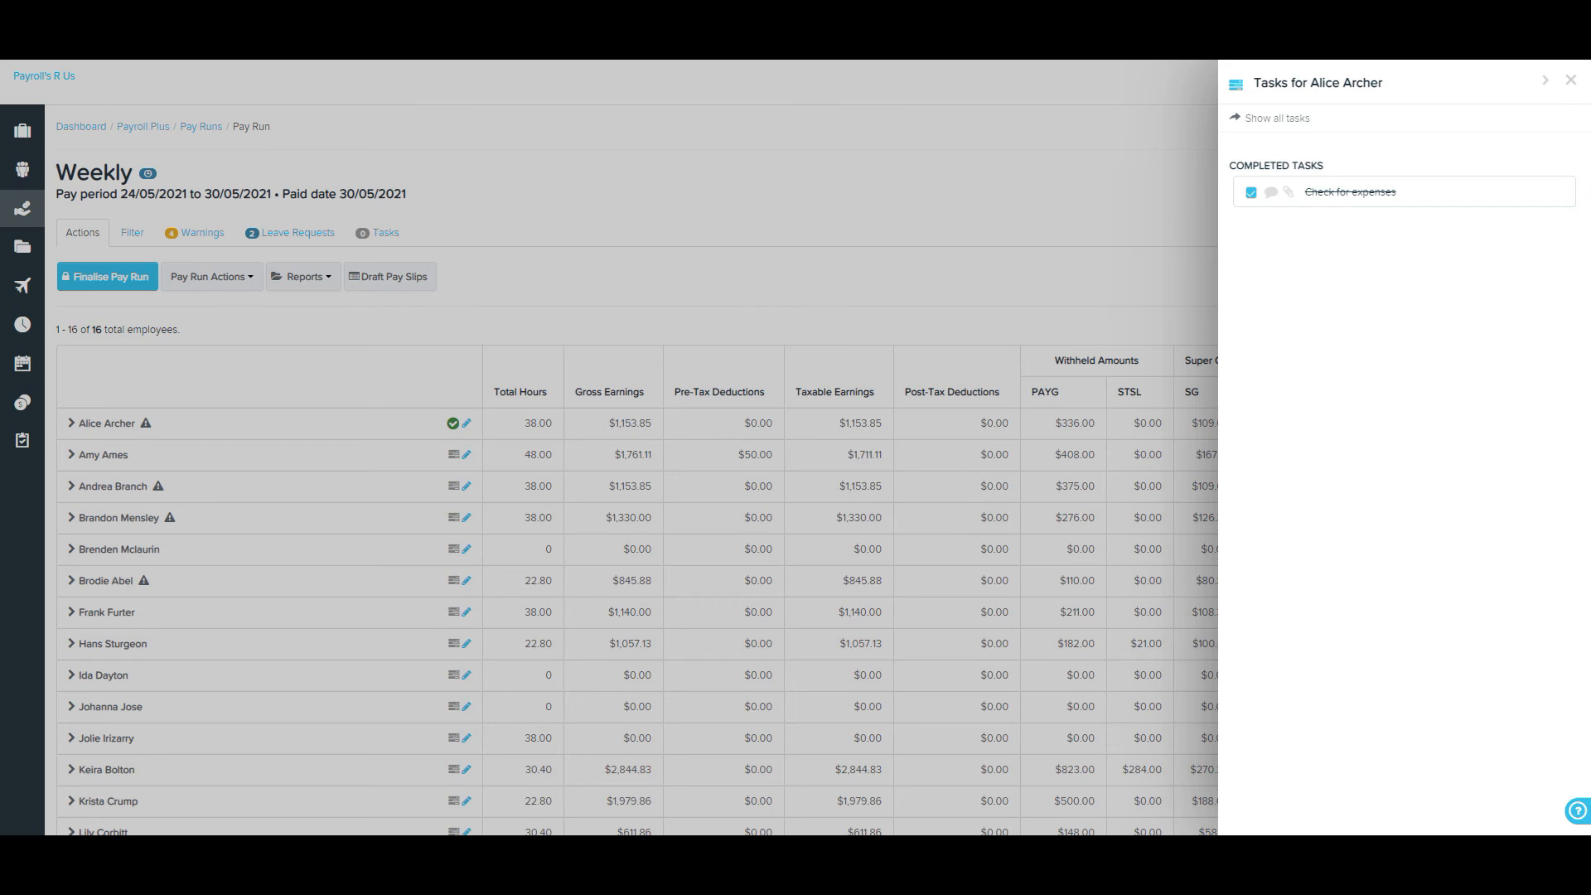
{"action": "key", "text": "Escape"}
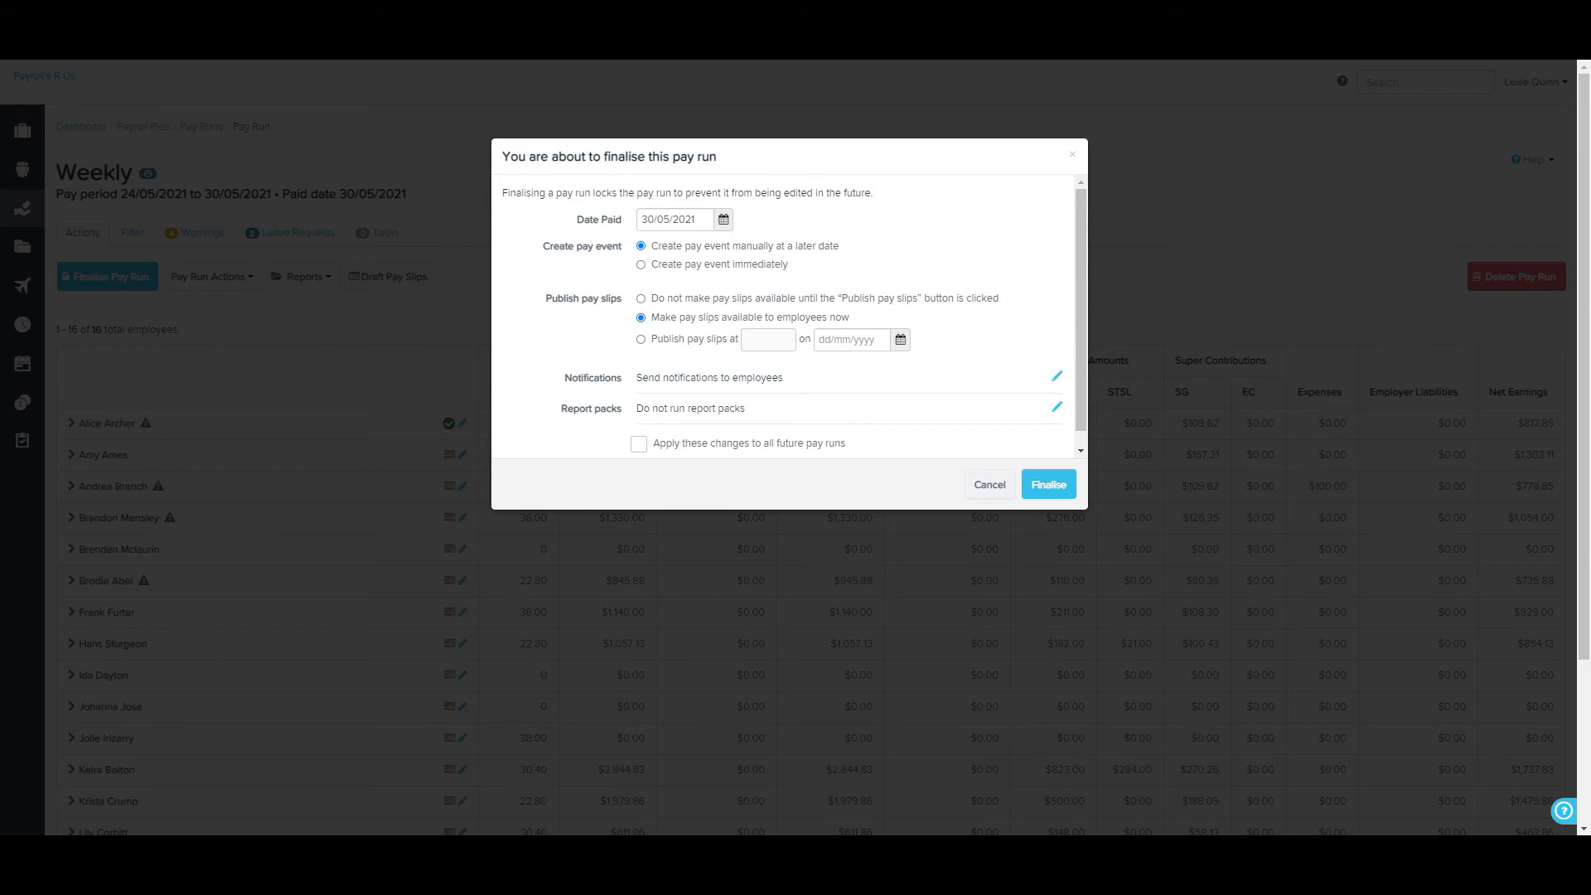
Step: Finalise the pay run with pay slips available to employees now, notifications sent and no report packs run
{"action": "left_click", "coordinate": [641, 299]}
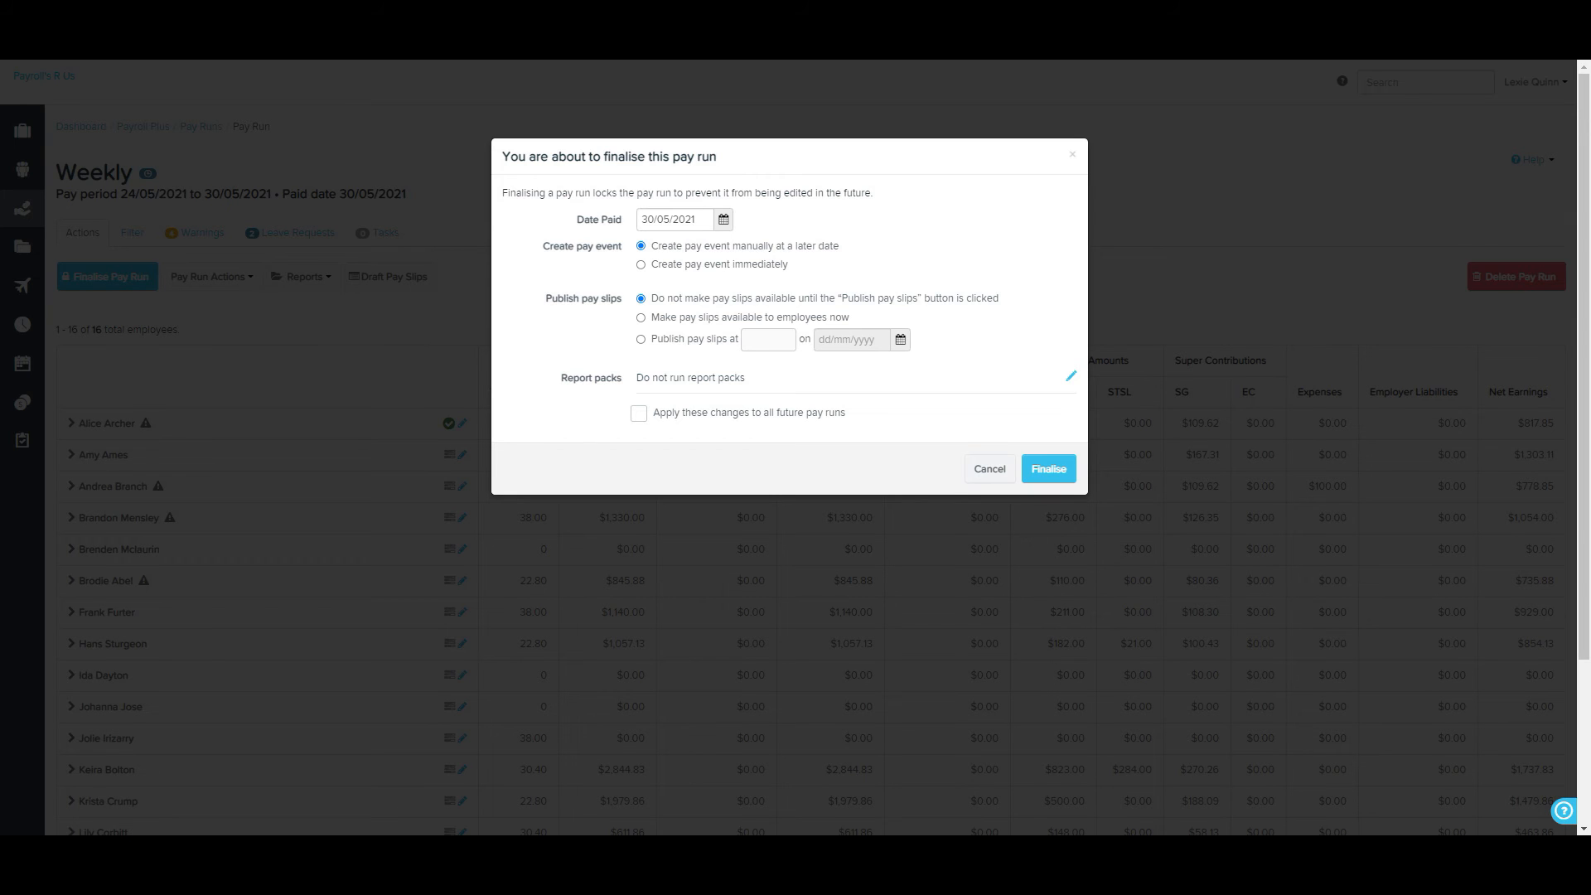
{"action": "left_click", "coordinate": [641, 318]}
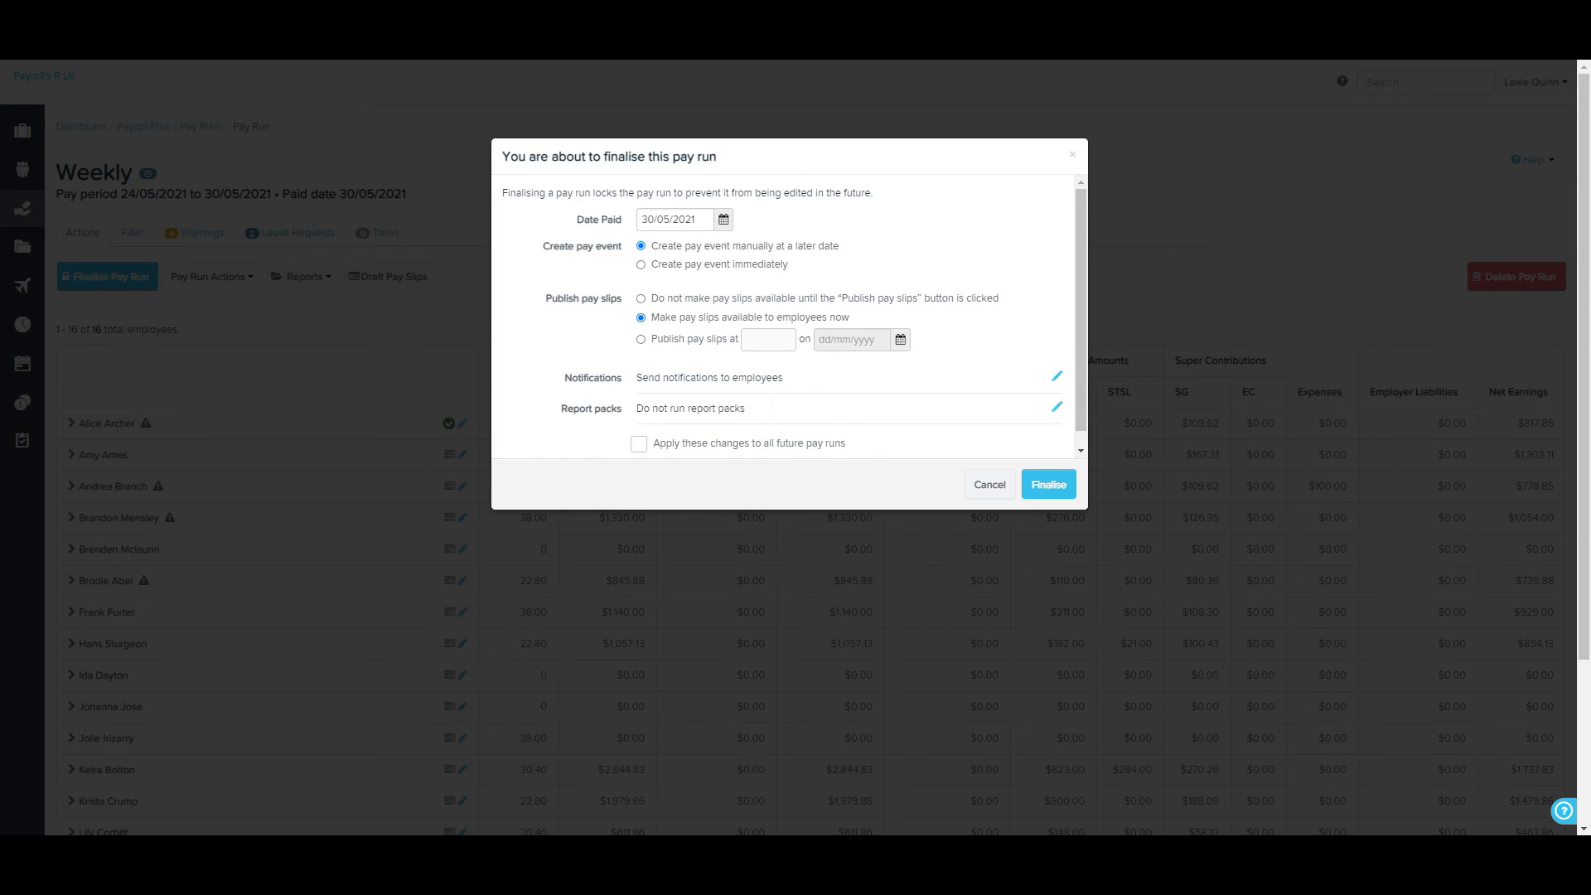
{"action": "left_click", "coordinate": [641, 339]}
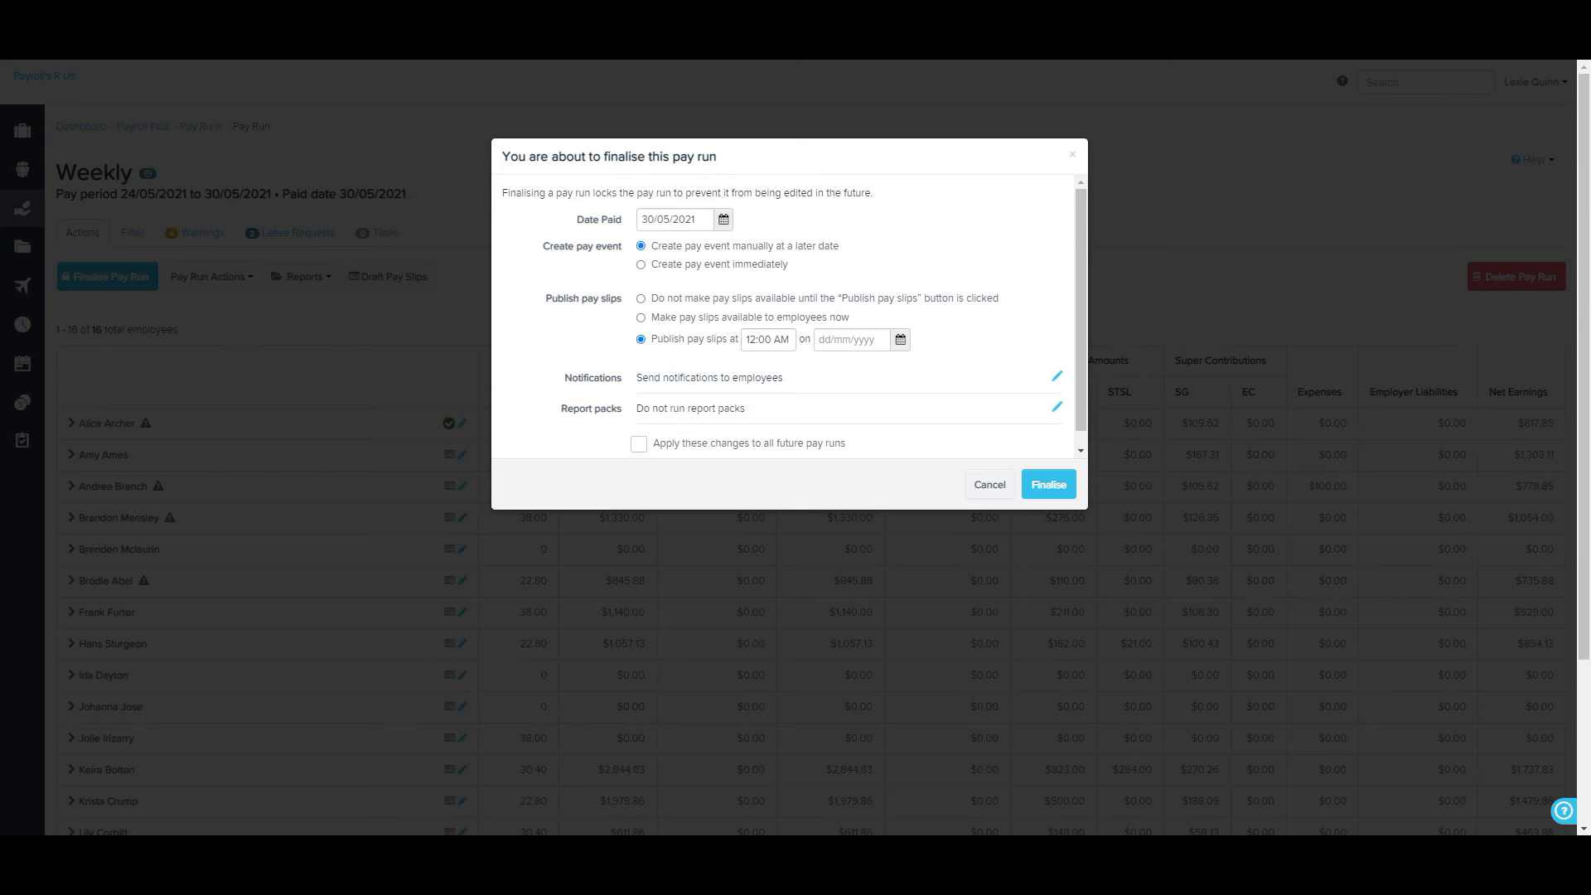
{"action": "left_click", "coordinate": [640, 317]}
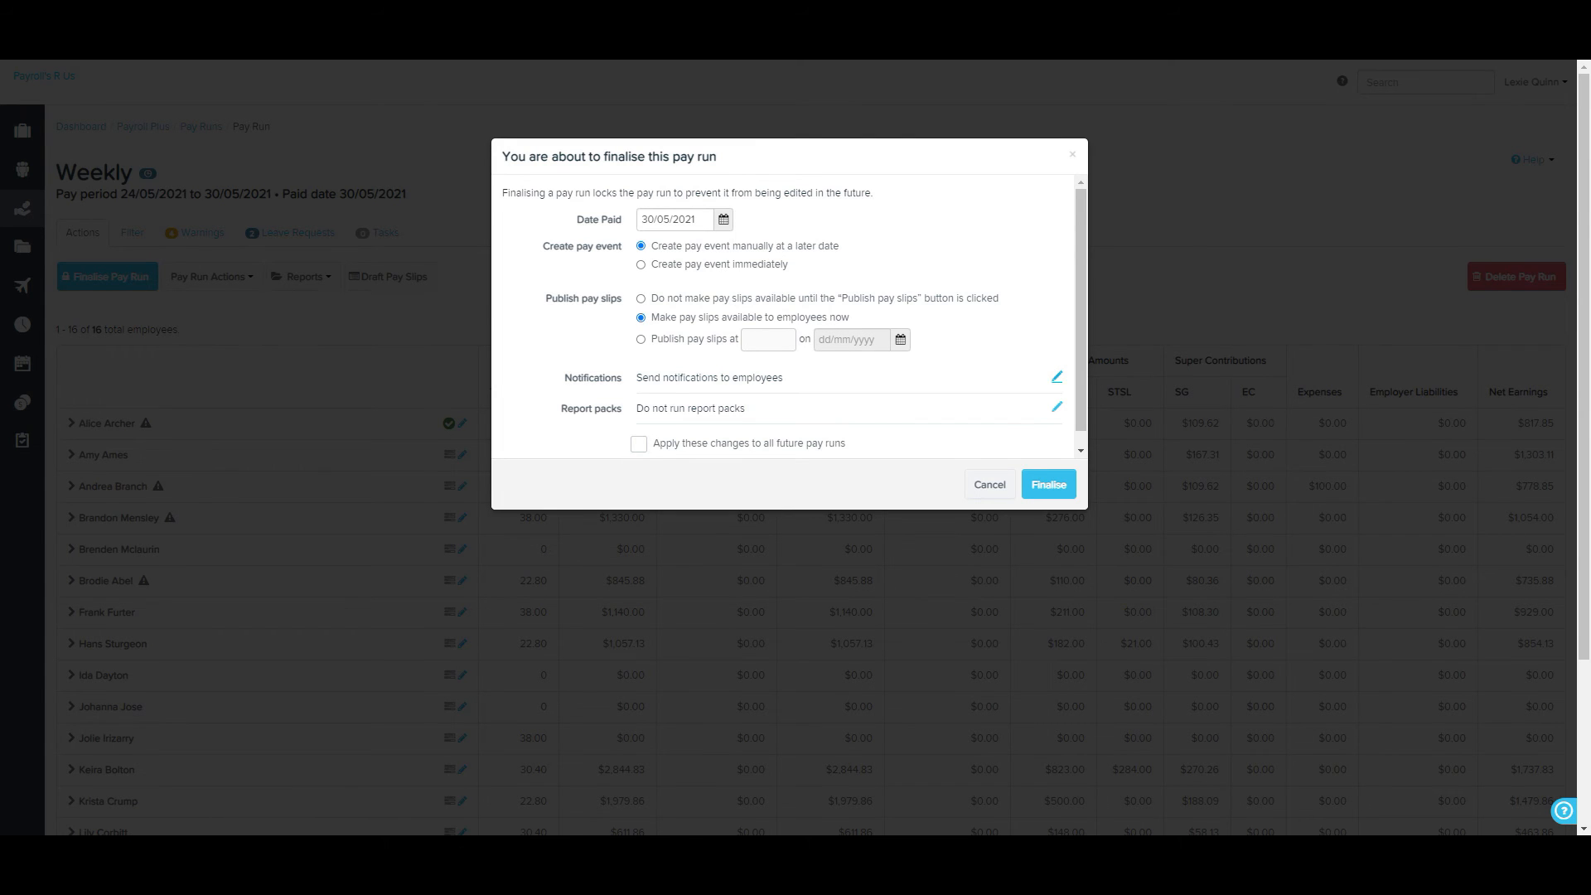
{"action": "left_click", "coordinate": [1057, 377]}
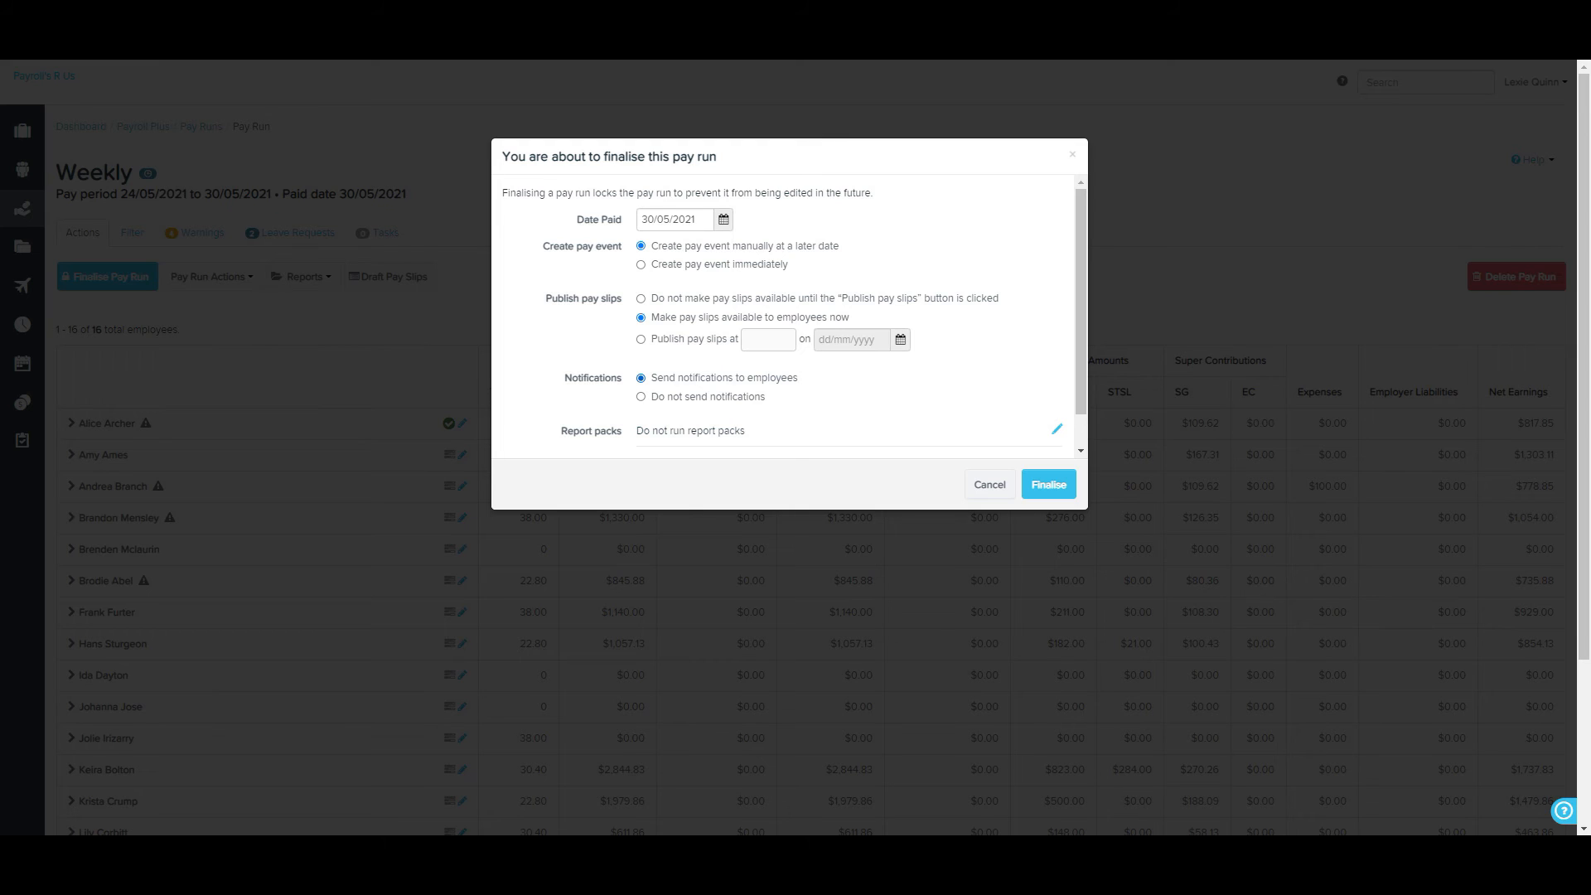
{"action": "scroll", "coordinate": [788, 316], "scroll_direction": "down", "scroll_amount": 1}
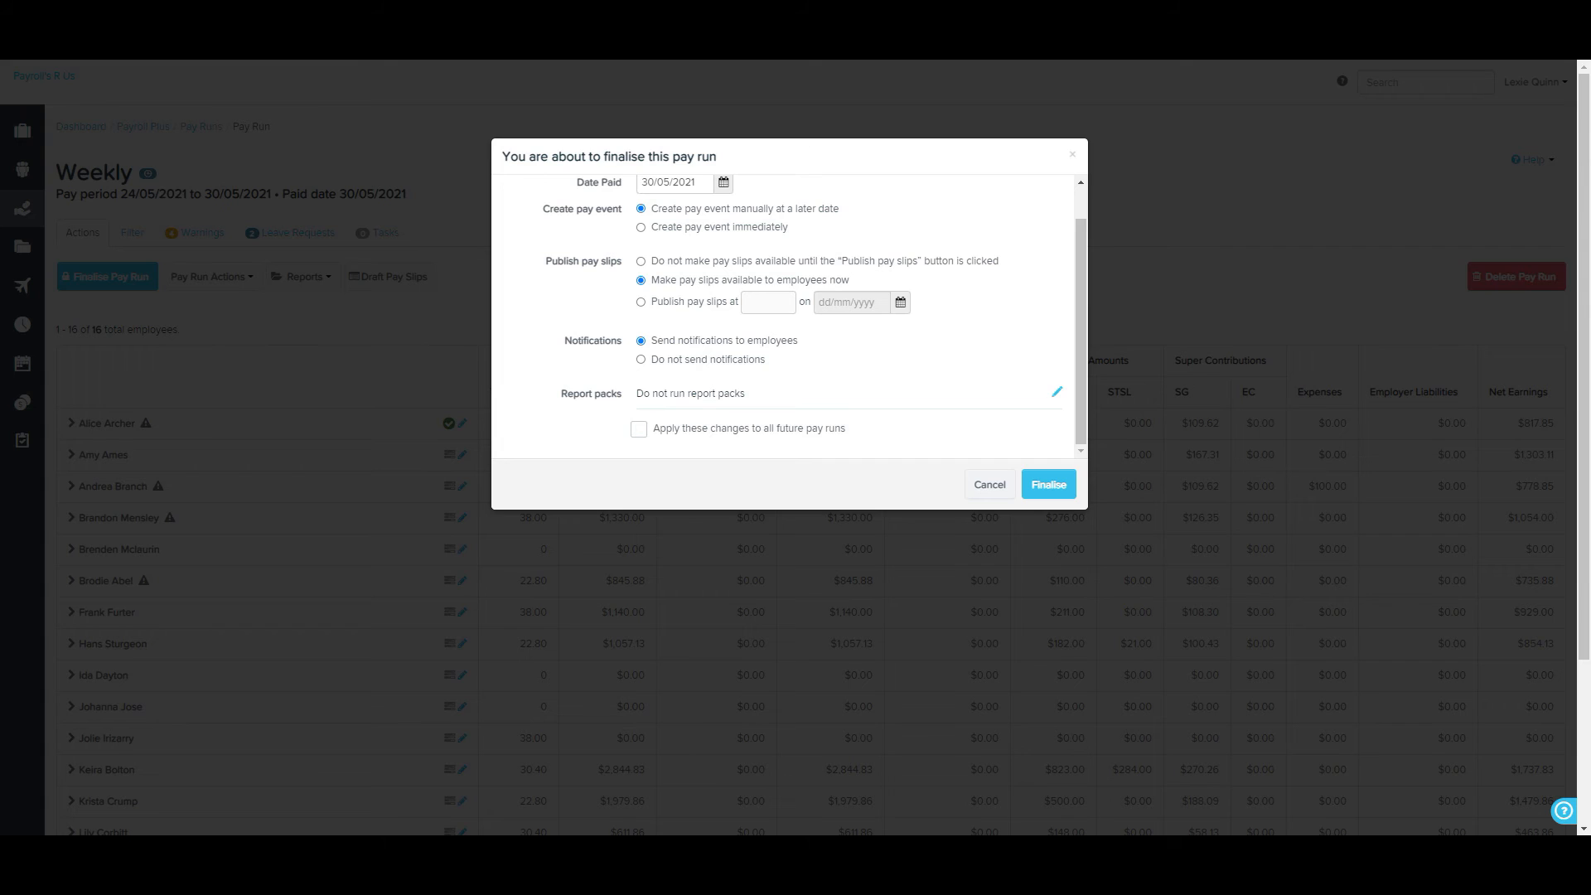
{"action": "left_click", "coordinate": [1055, 392]}
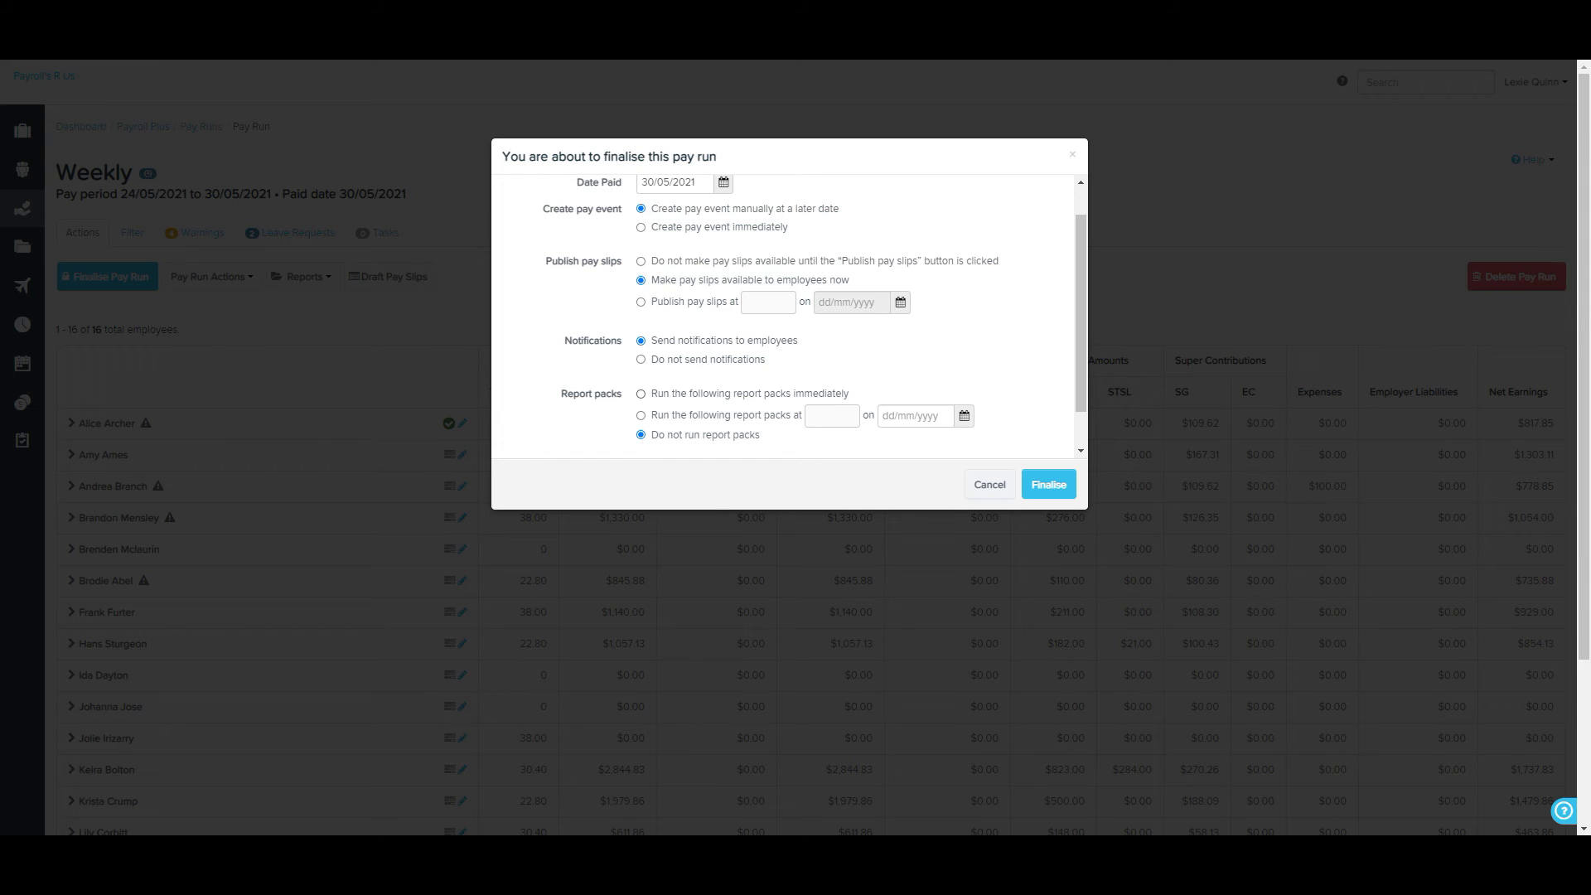
{"action": "left_click", "coordinate": [1048, 484]}
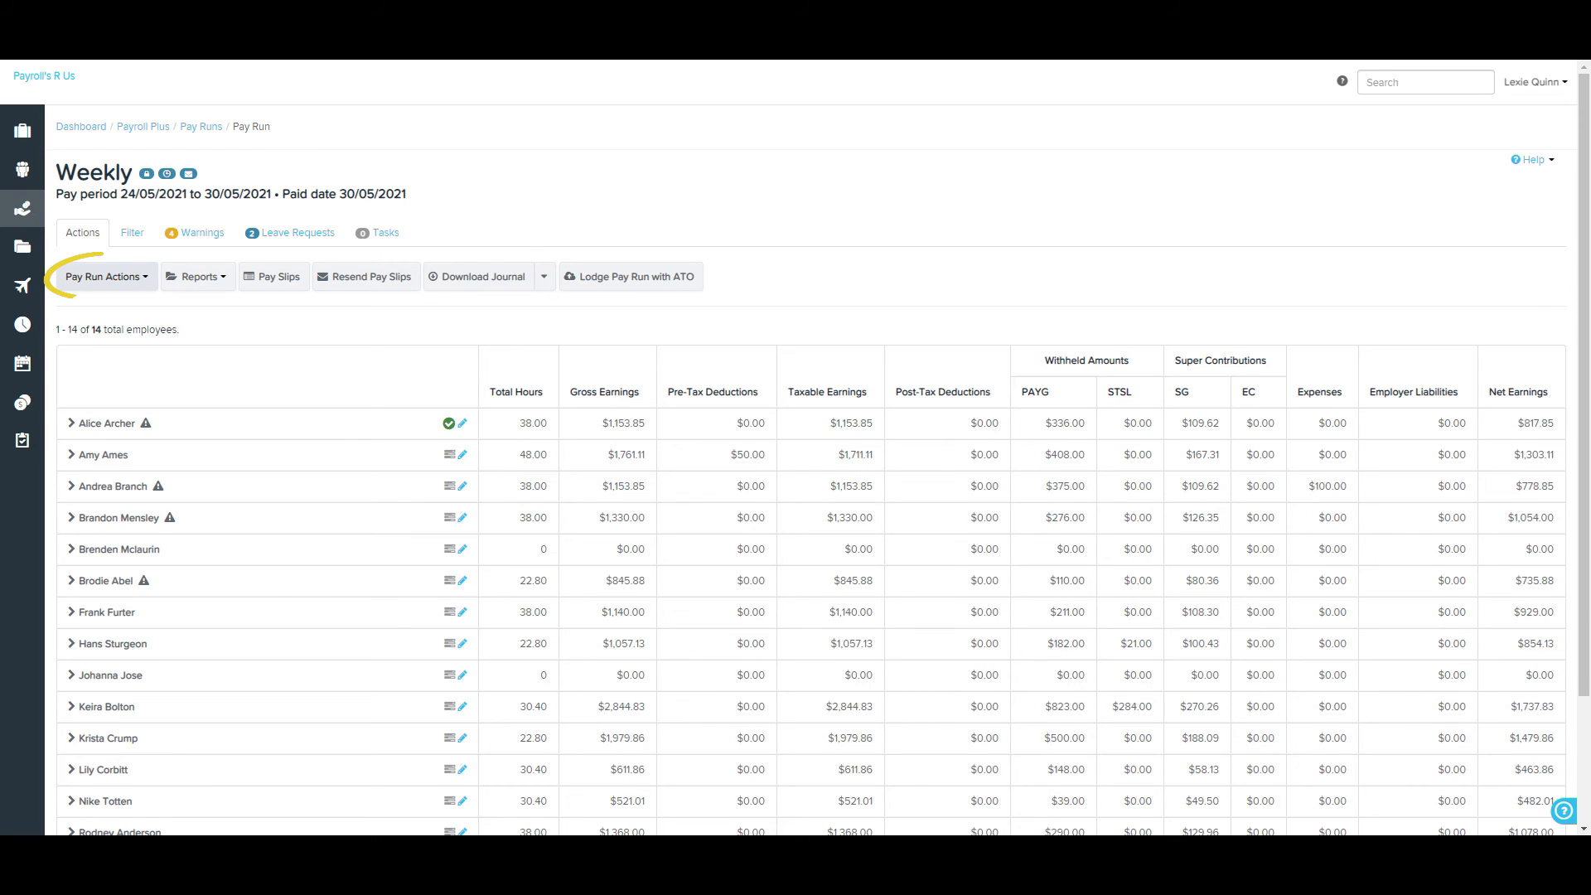
Step: Review the actions available for the finalised pay run and the list of all pay runs
{"action": "left_click", "coordinate": [106, 276]}
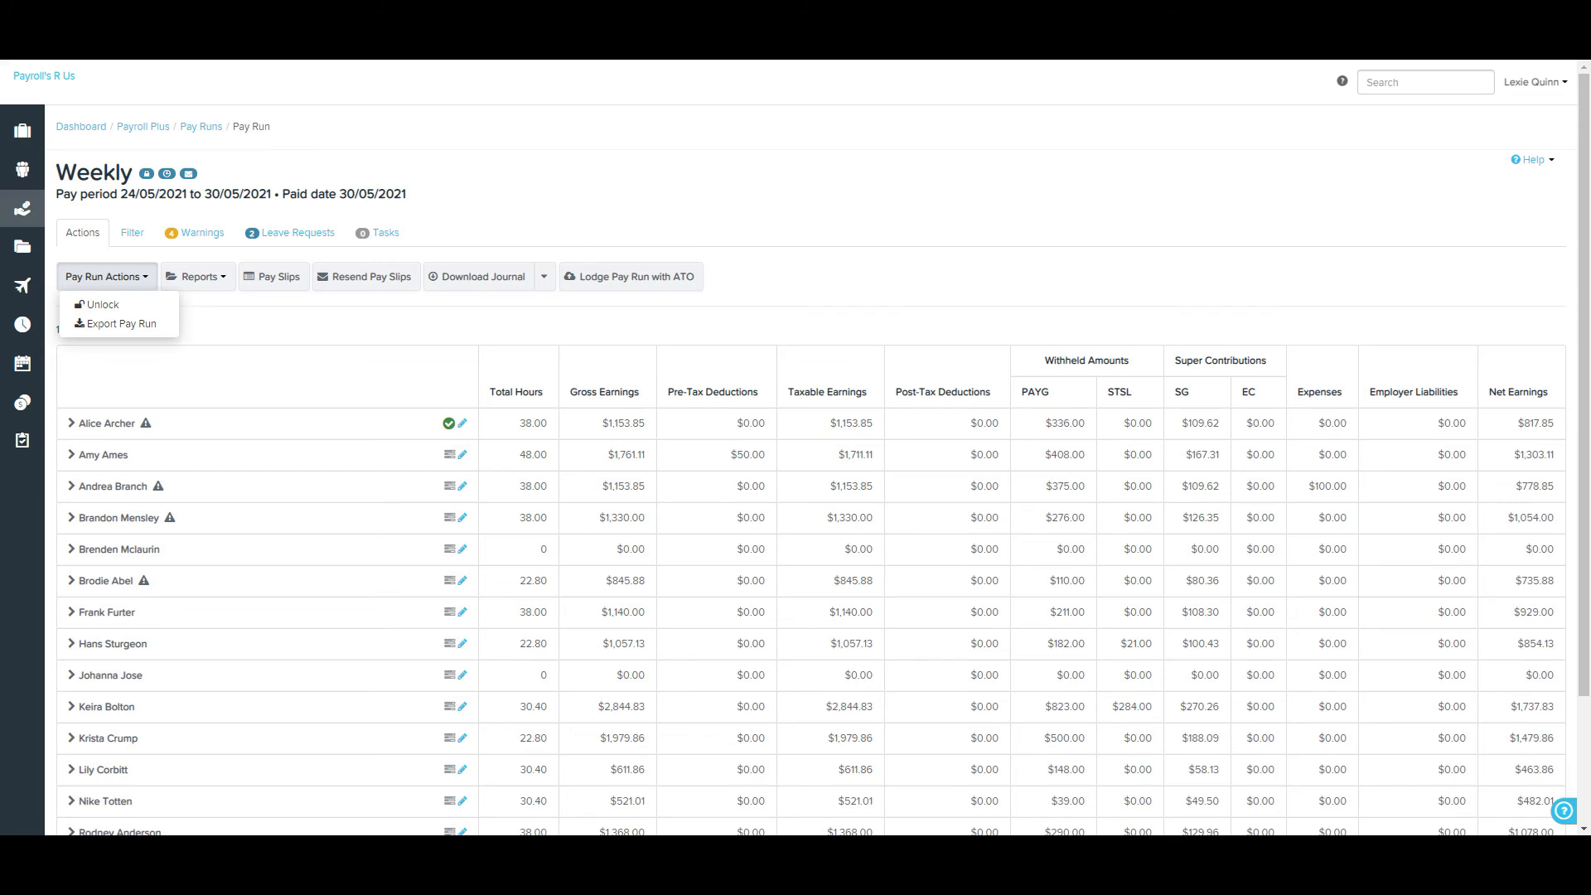
{"action": "key", "text": "Escape"}
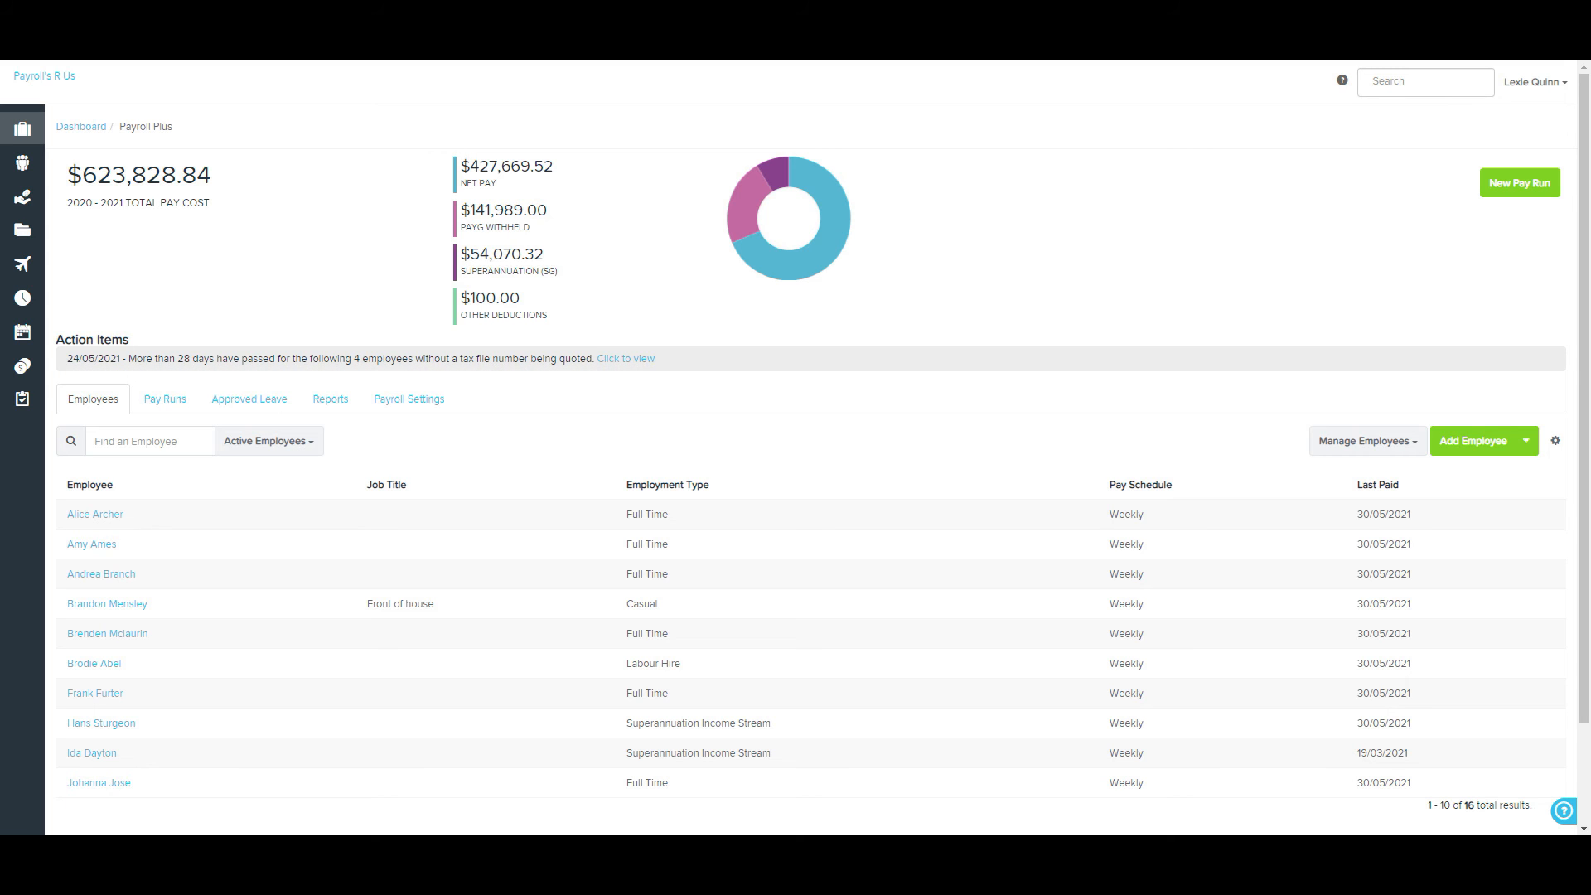
{"action": "left_click", "coordinate": [164, 399]}
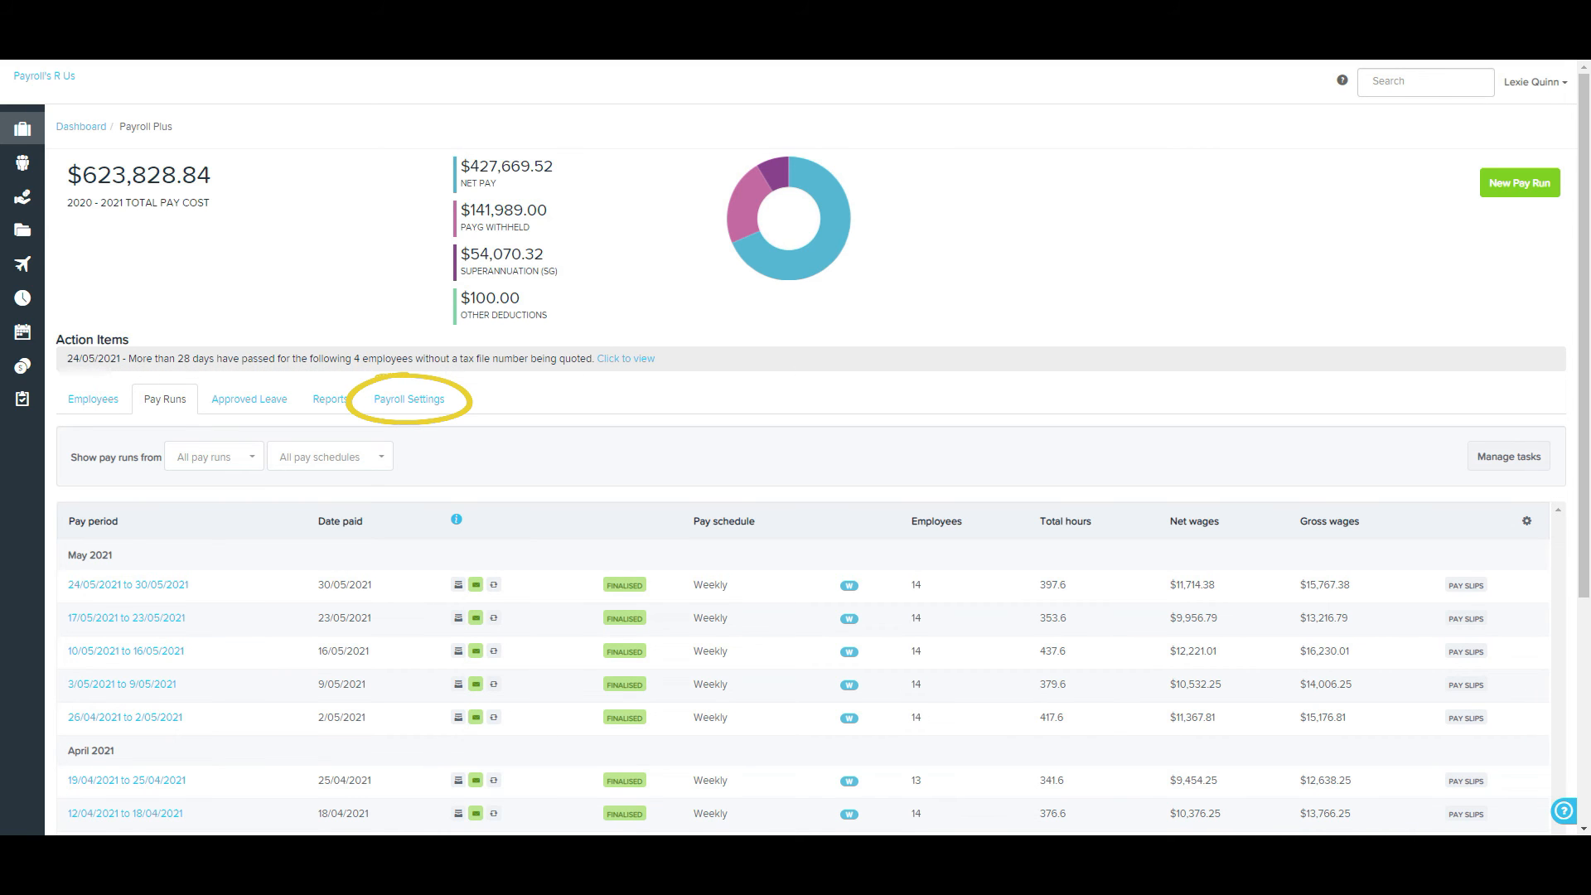
Step: Examine the ABA and BPAY file settings under the business's payment files
{"action": "left_click", "coordinate": [409, 399]}
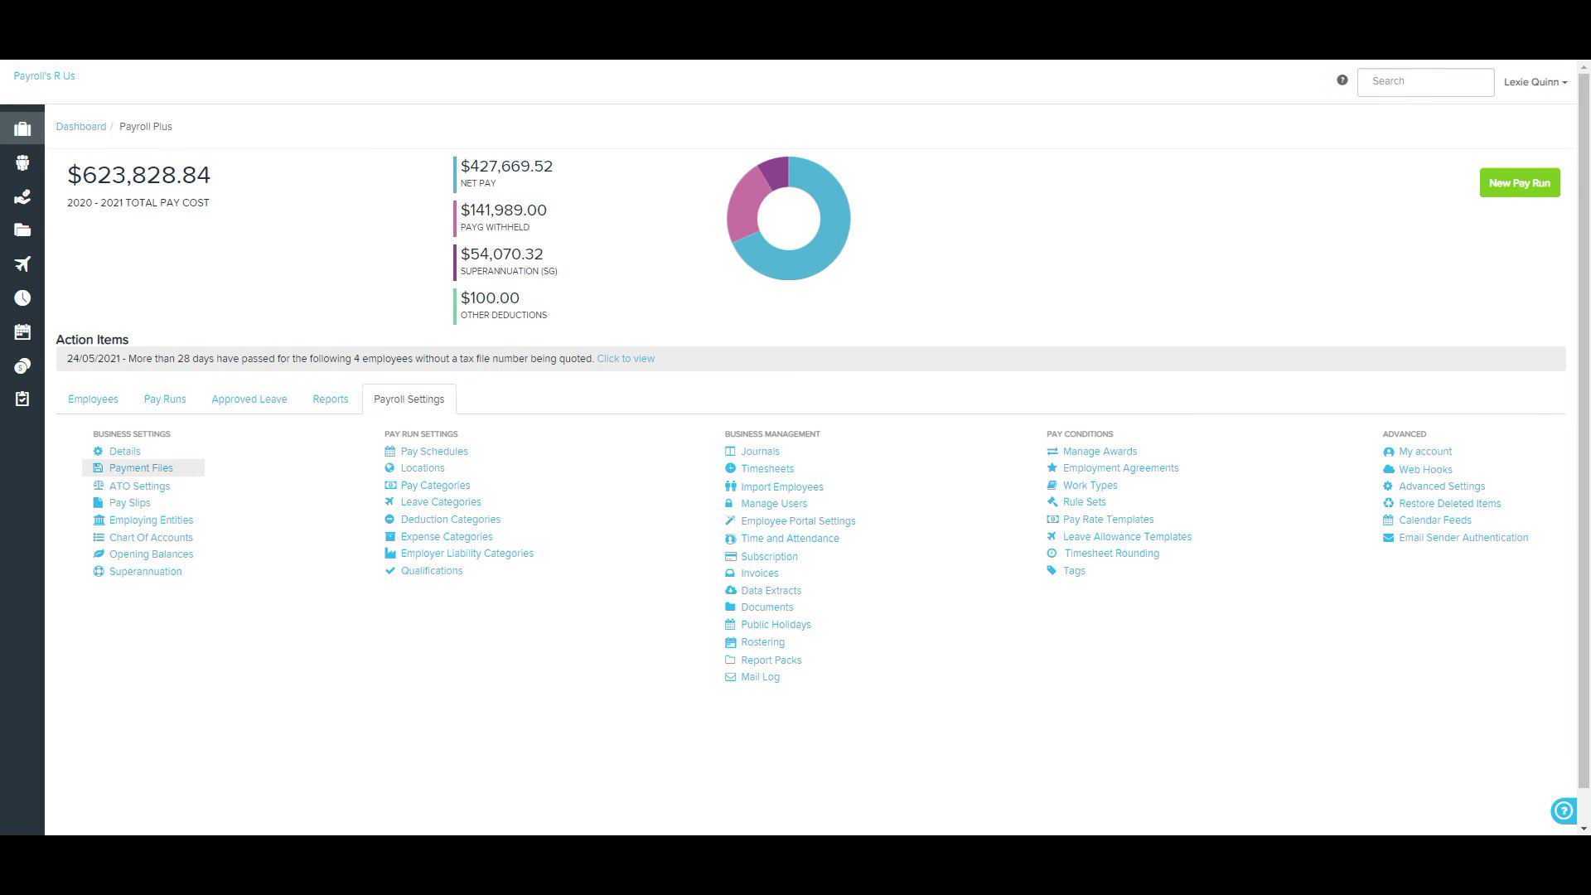
{"action": "left_click", "coordinate": [141, 468]}
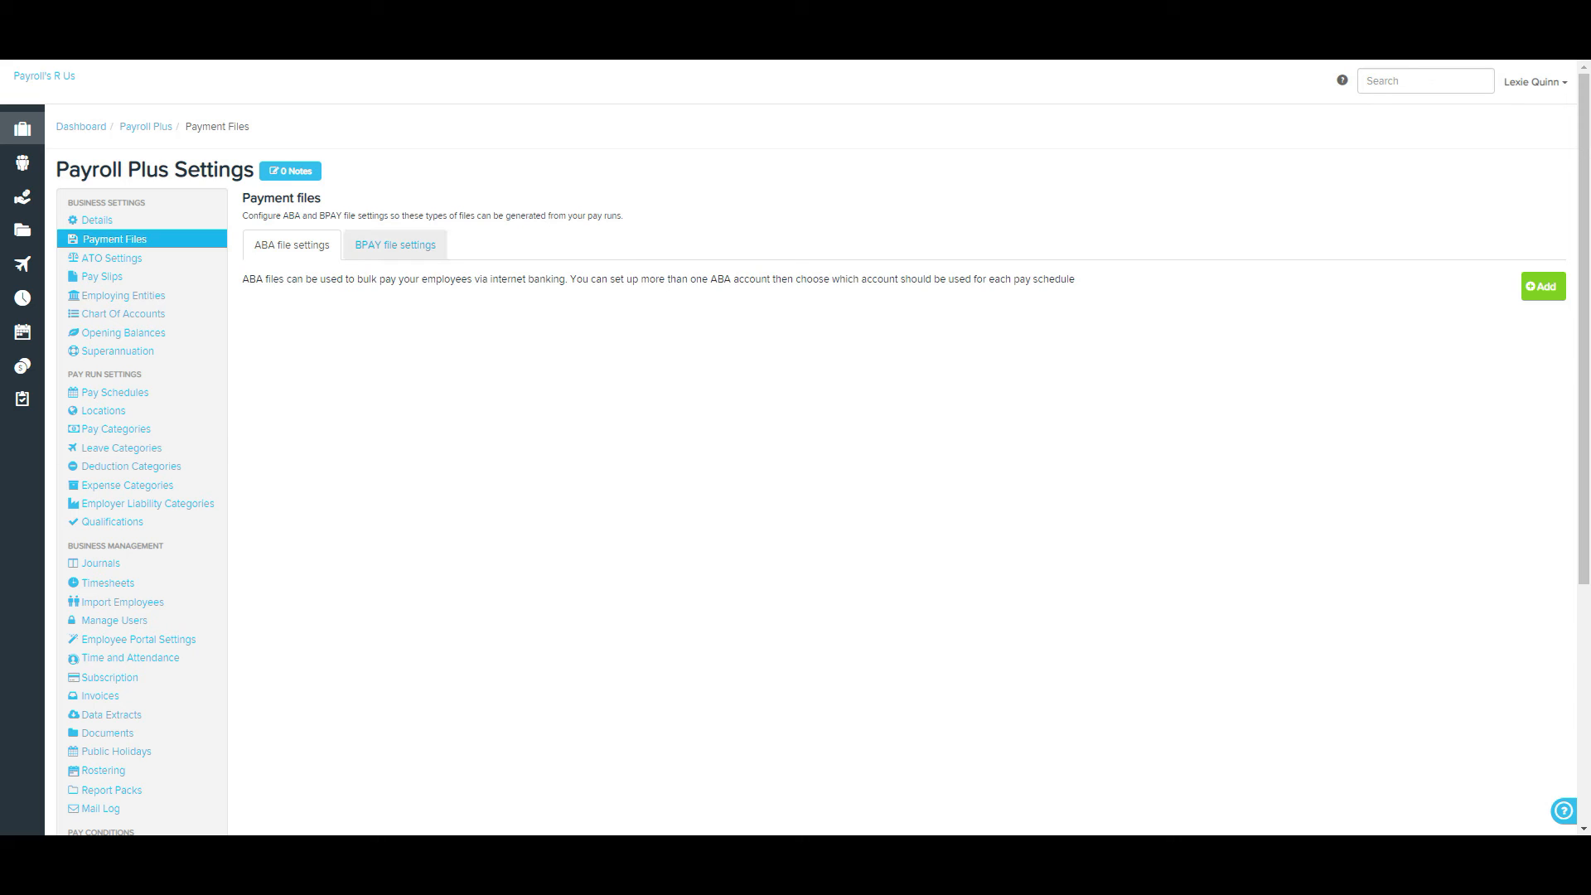
{"action": "left_click", "coordinate": [395, 244]}
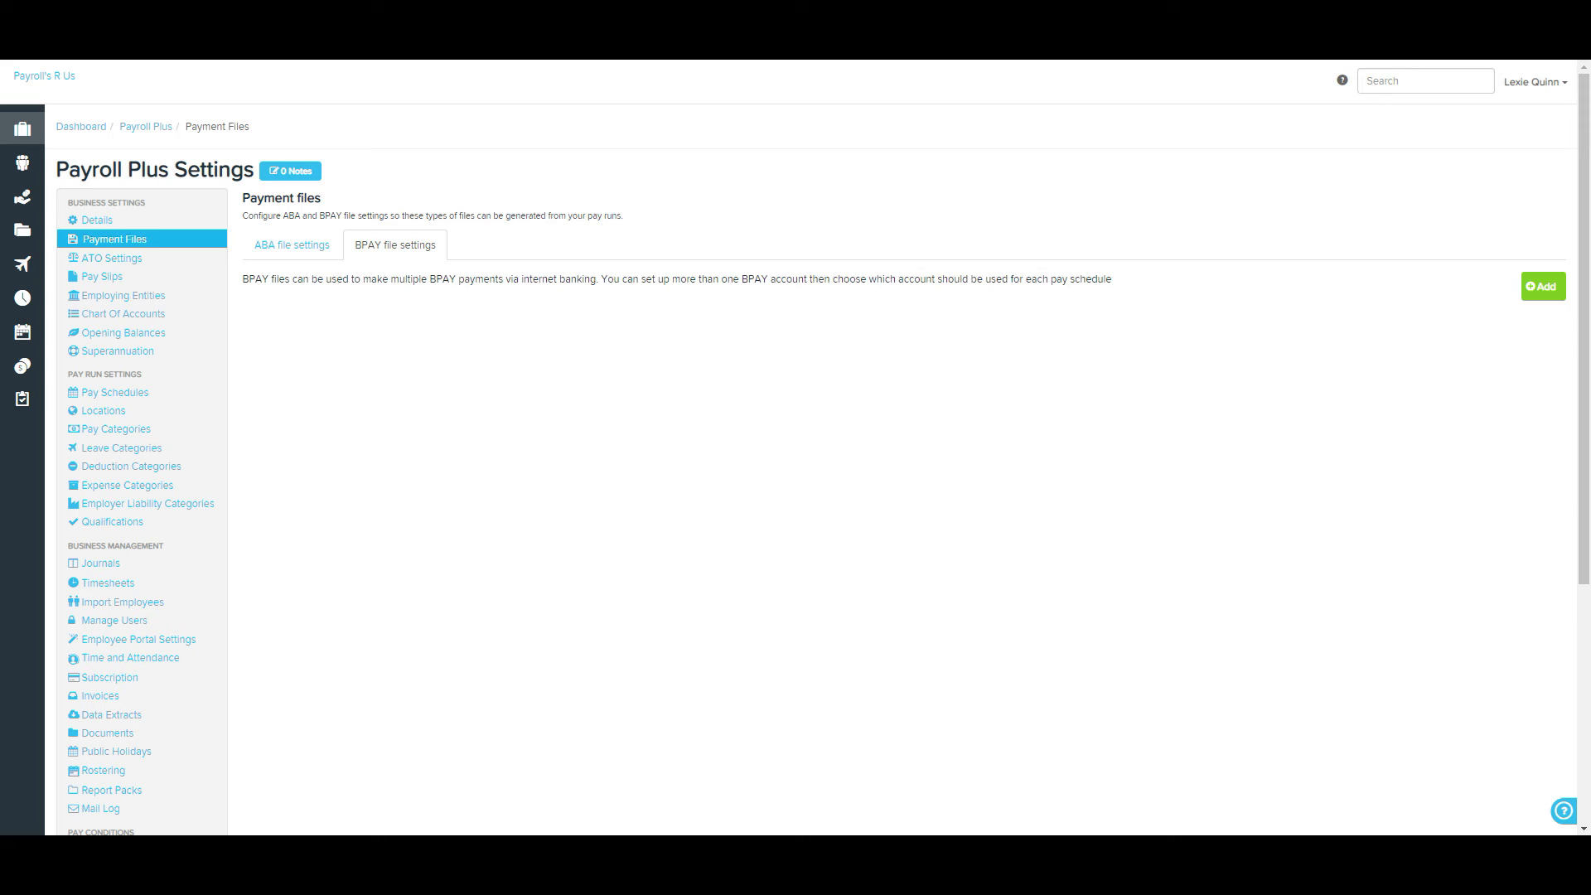
Step: Examine the ATO electronic lodgement settings and the superannuation settings, including reassigning super fund details
{"action": "left_click", "coordinate": [112, 258]}
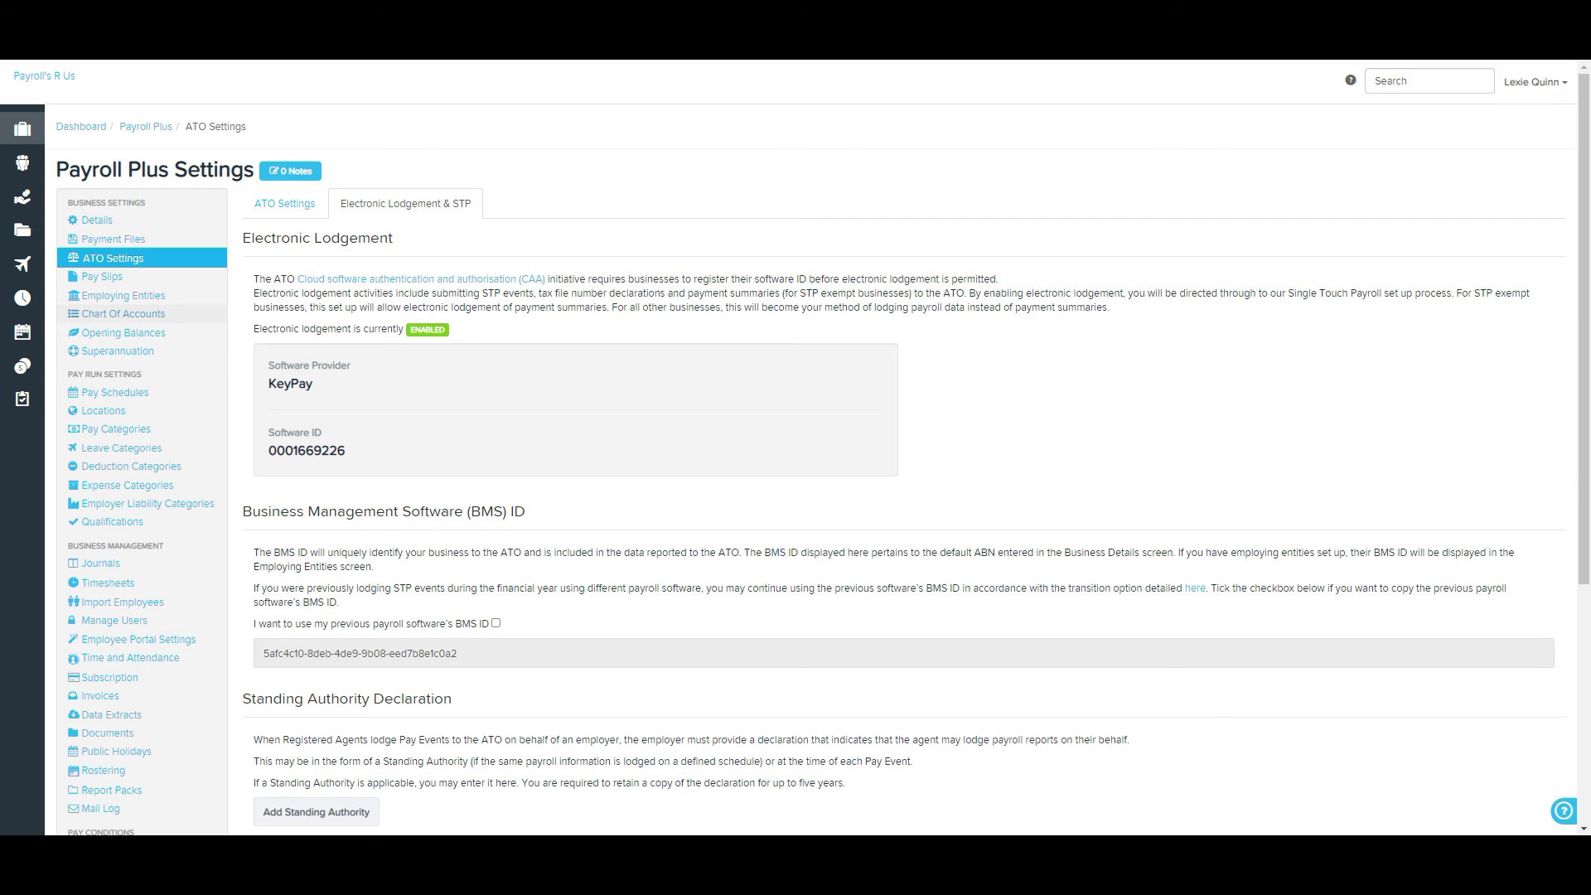
{"action": "left_click", "coordinate": [117, 350]}
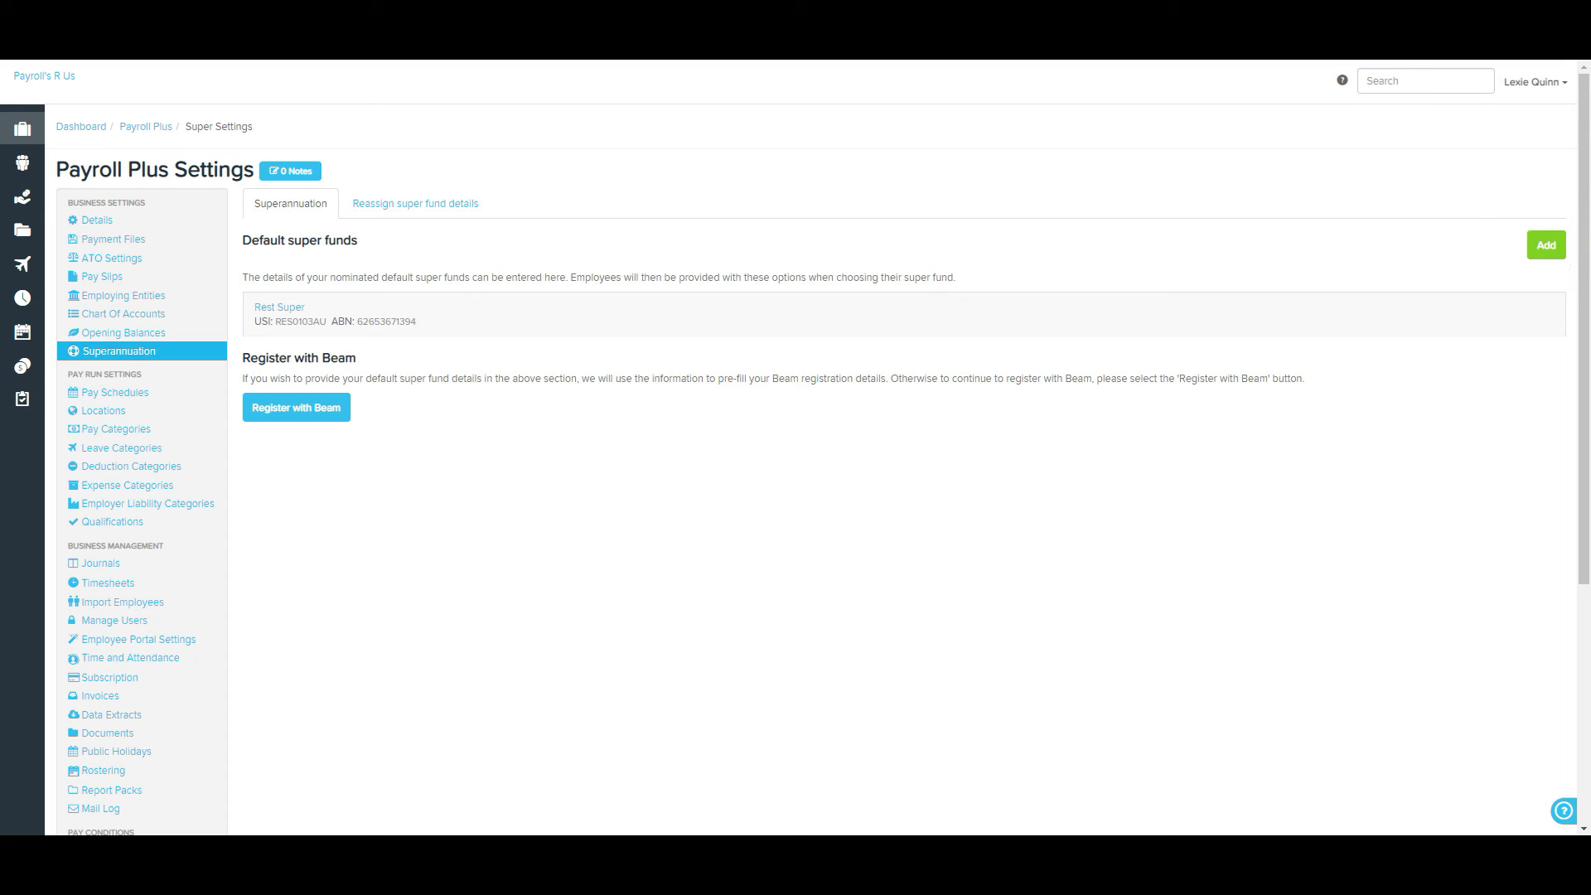
{"action": "left_click", "coordinate": [415, 203]}
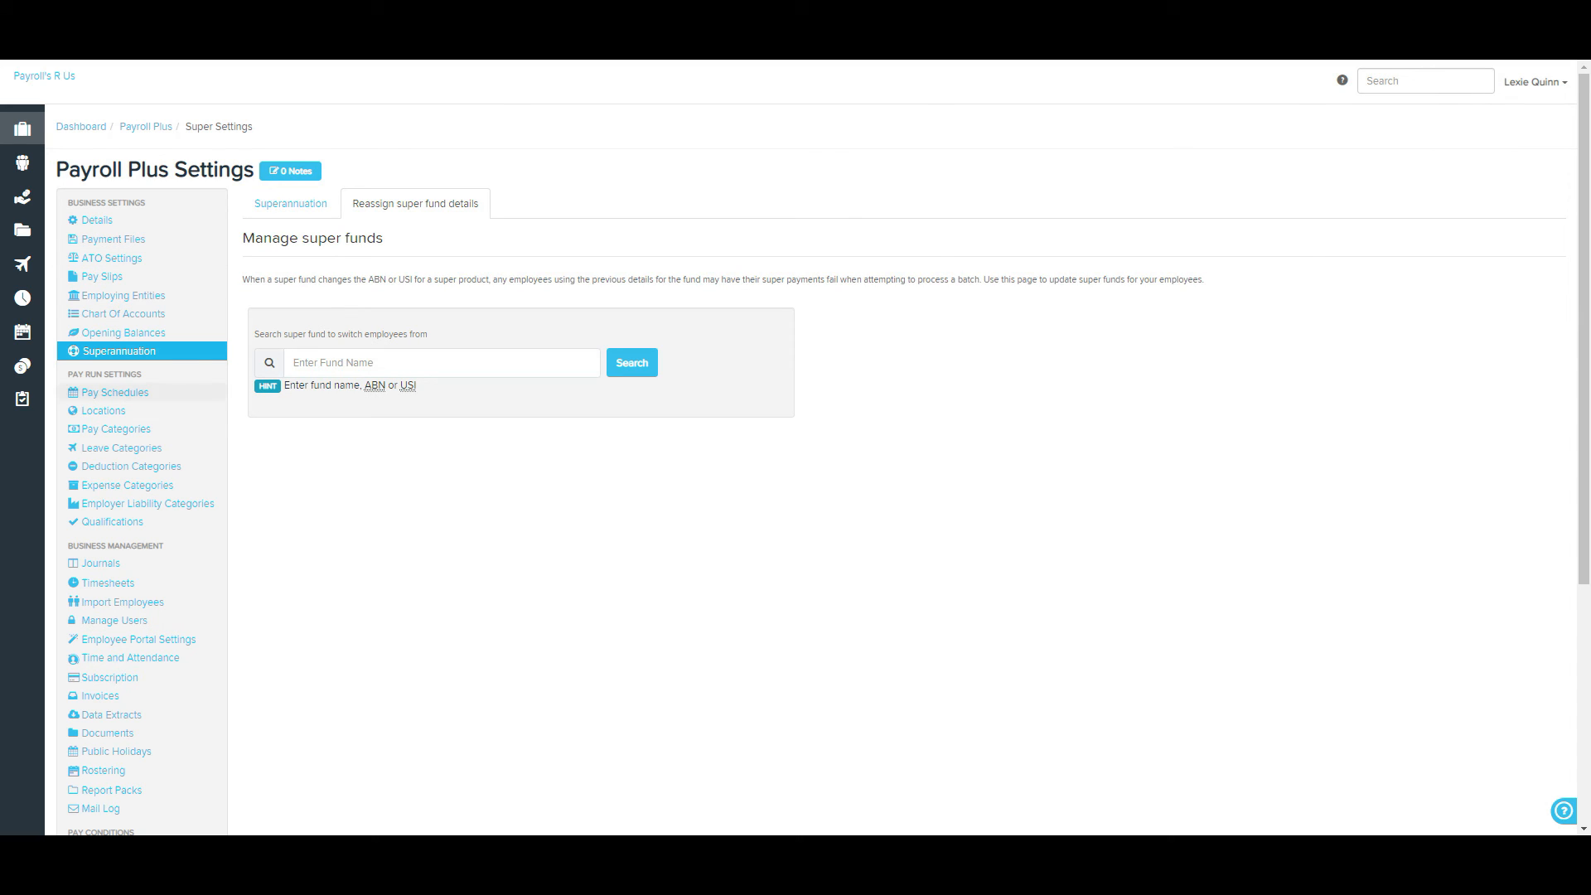
Step: Examine the Weekly pay schedule's settings and the journal services available to connect to
{"action": "left_click", "coordinate": [114, 392]}
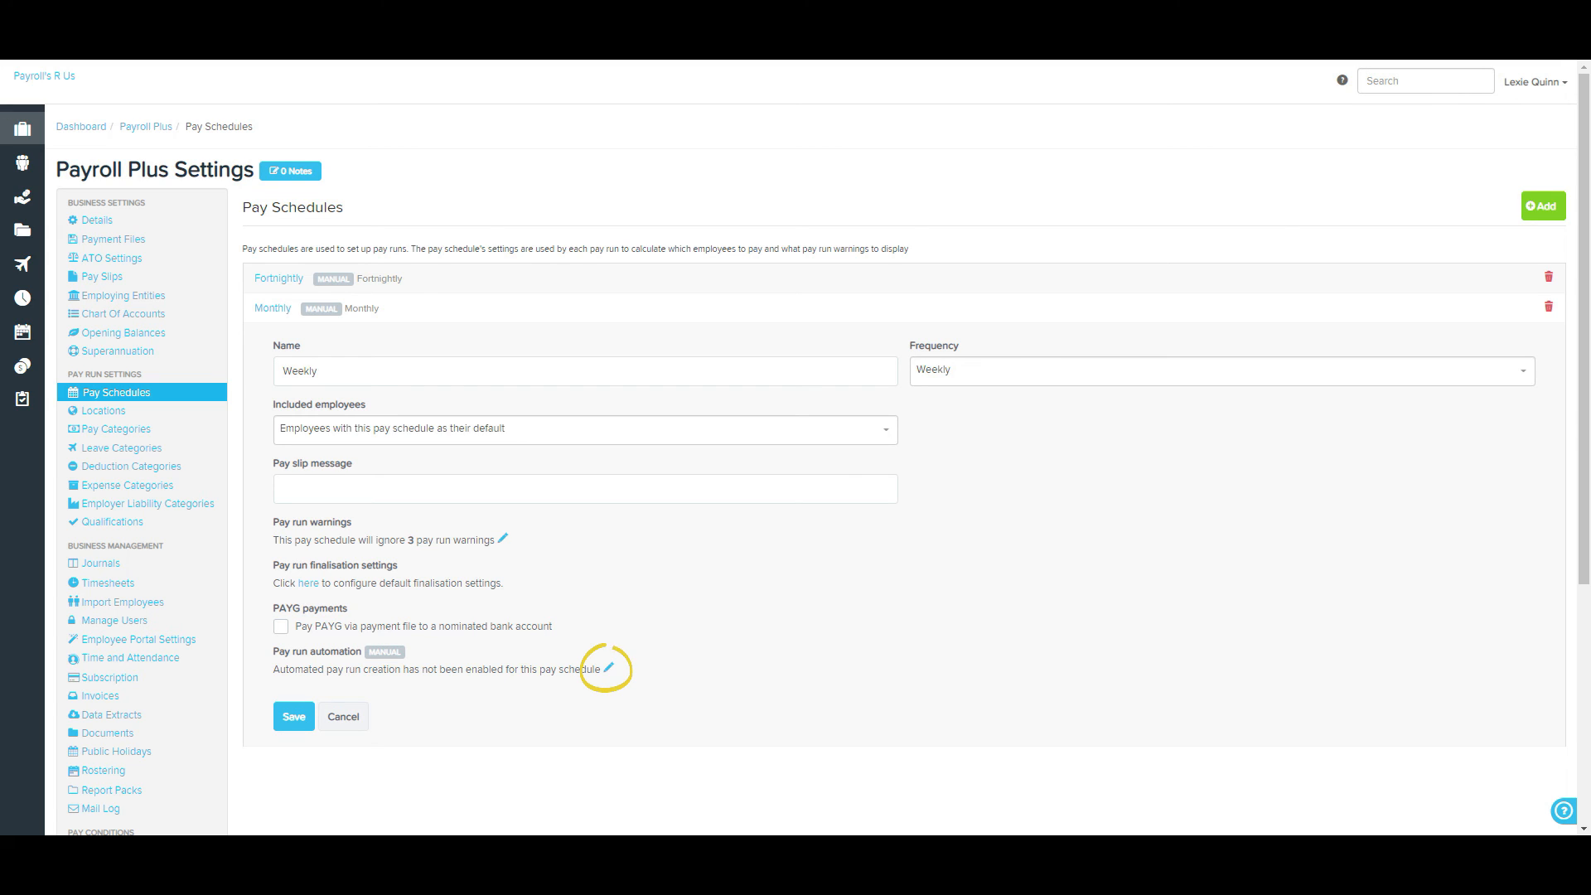
{"action": "left_click", "coordinate": [100, 562]}
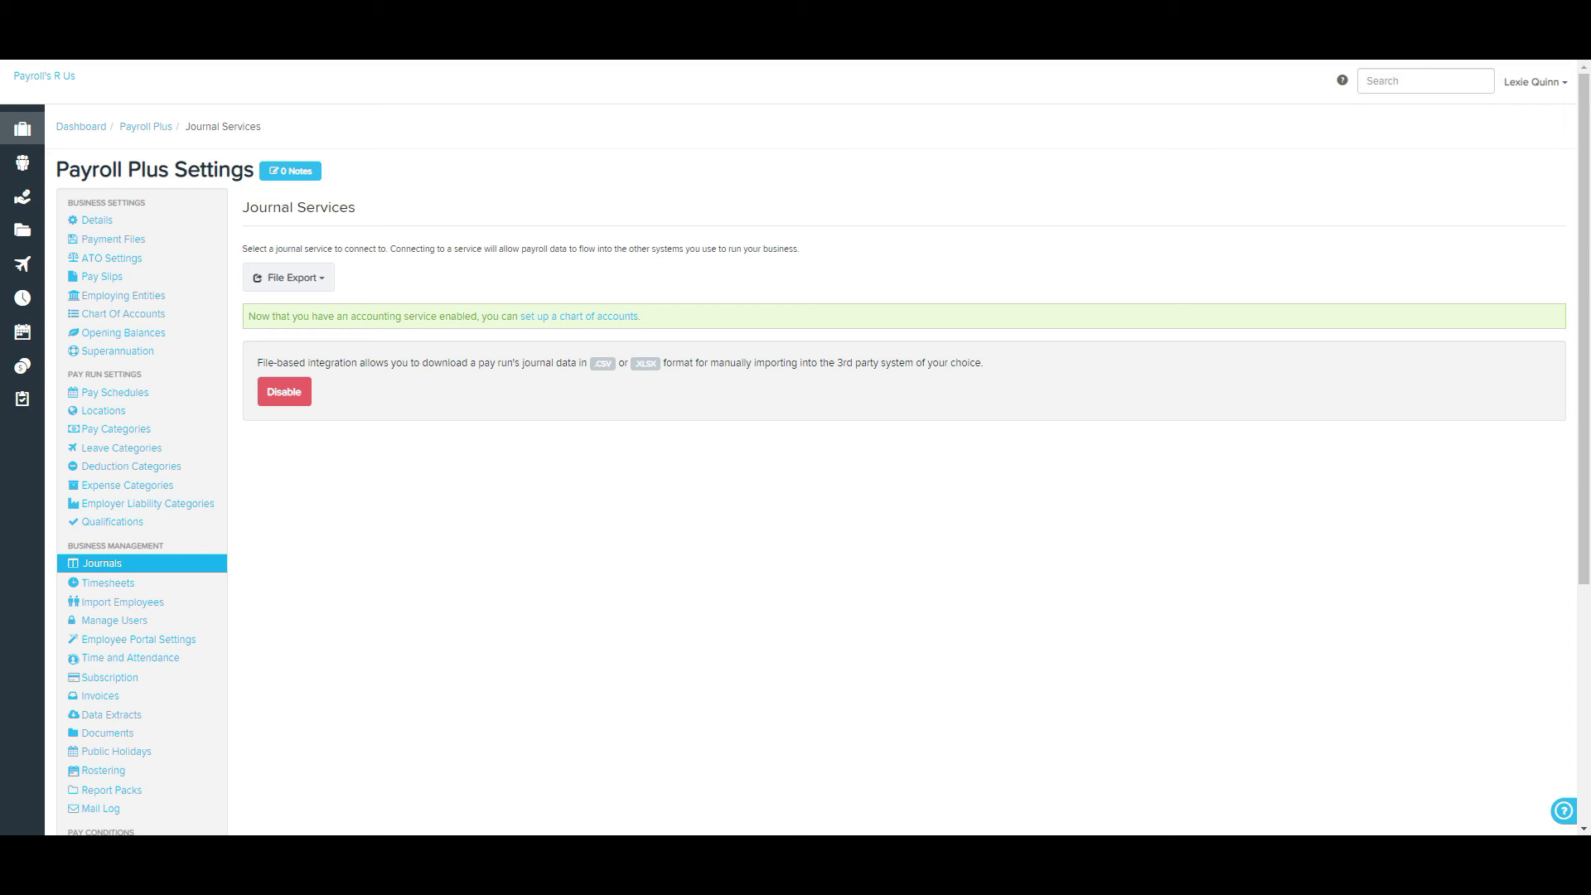
{"action": "left_click", "coordinate": [288, 277]}
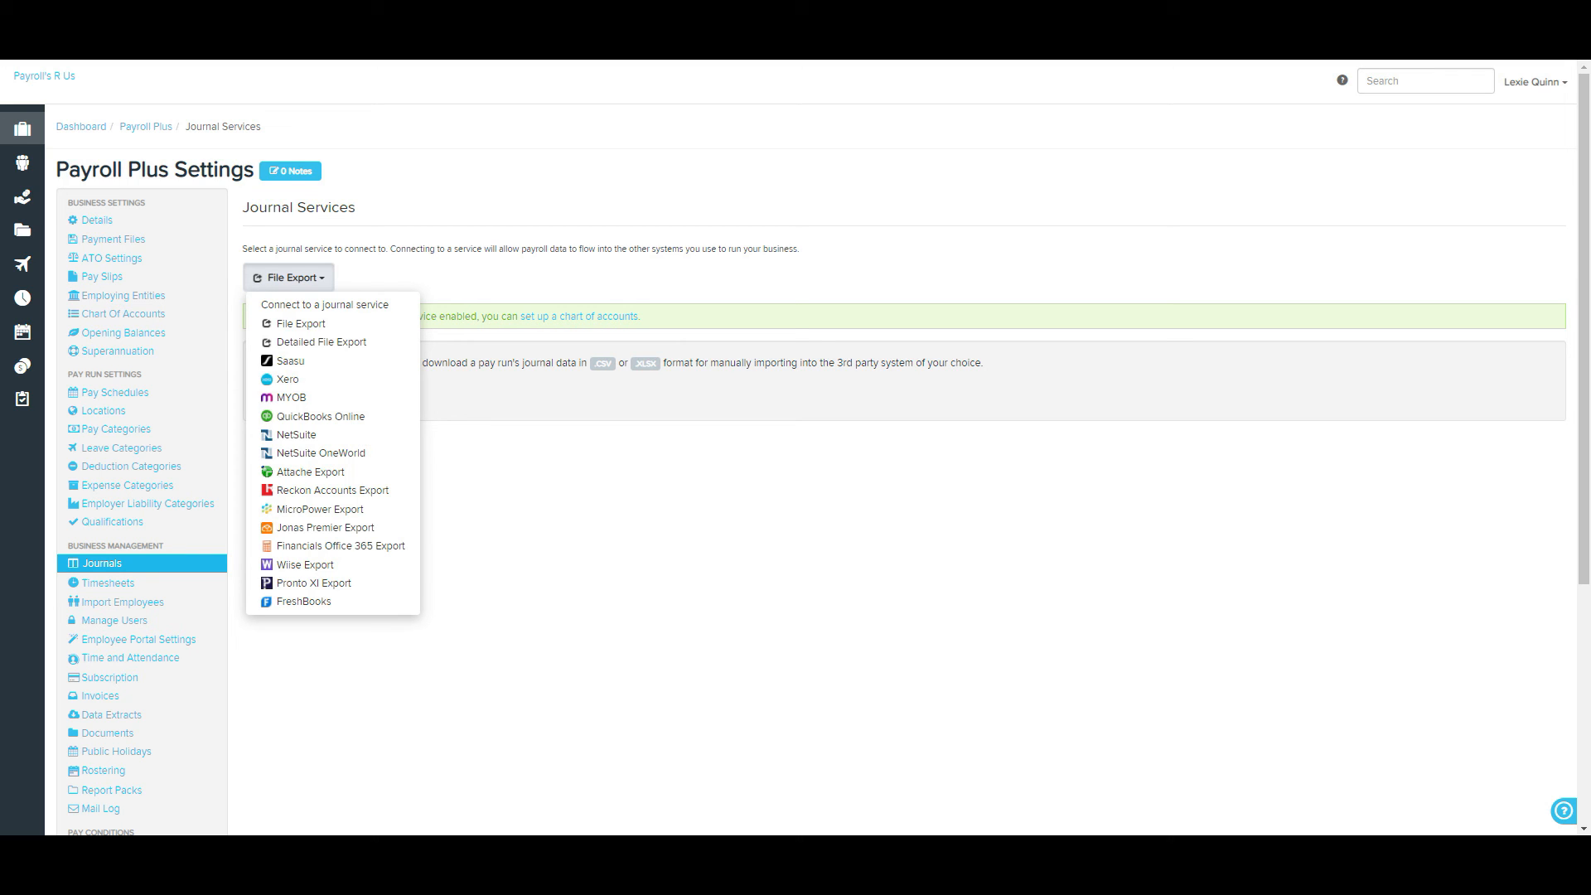
Step: Open the restricted Manager user's access settings and examine the options for creating an employee group with several criteria
{"action": "left_click", "coordinate": [115, 620]}
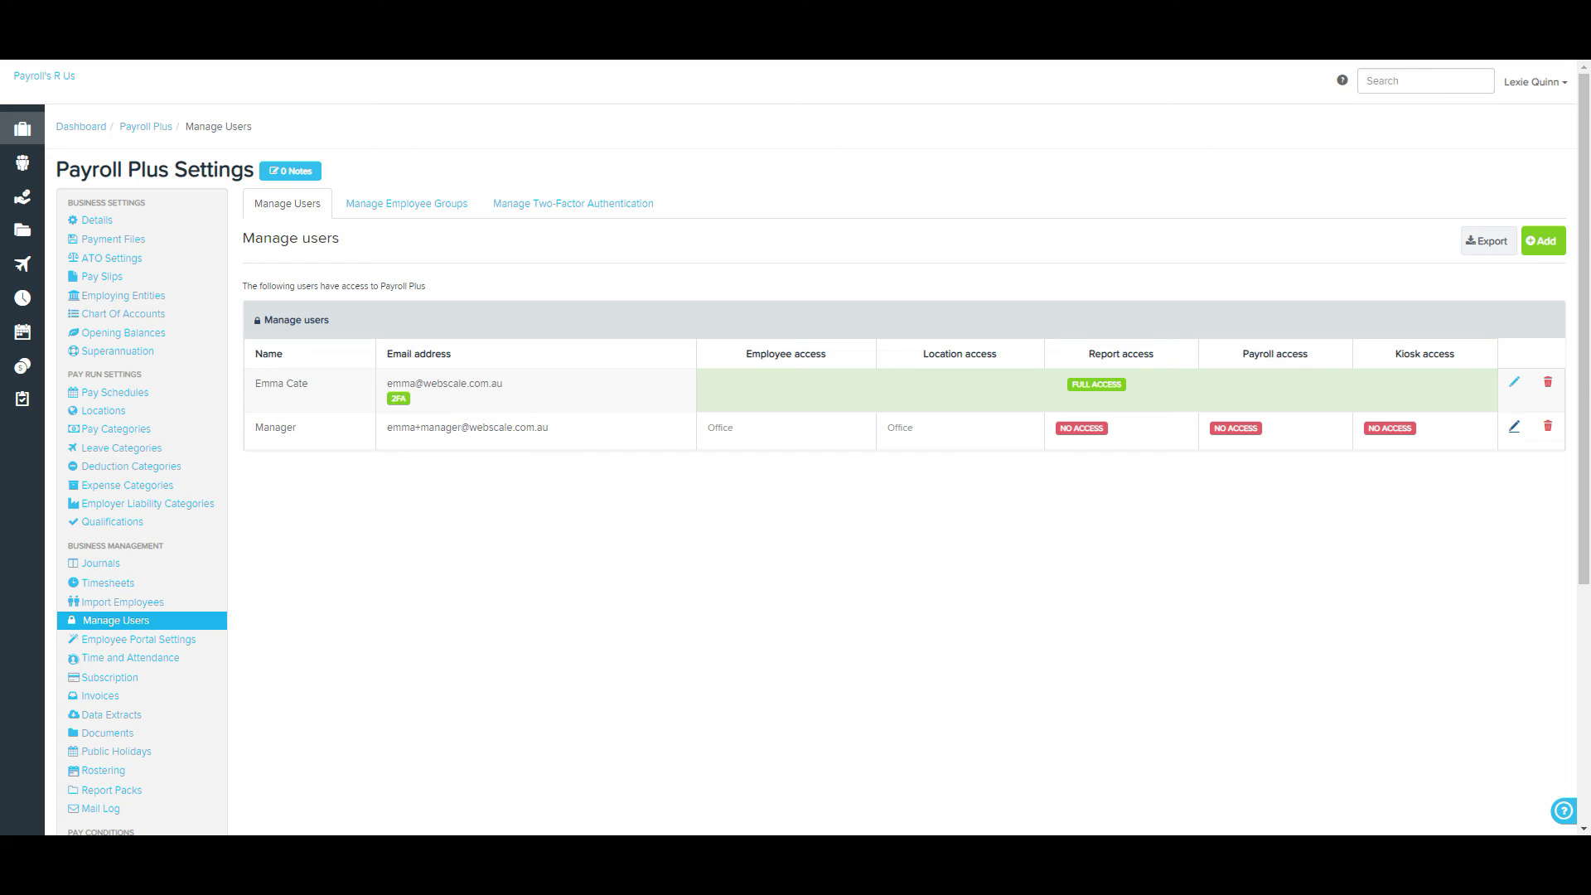
{"action": "left_click", "coordinate": [1514, 426]}
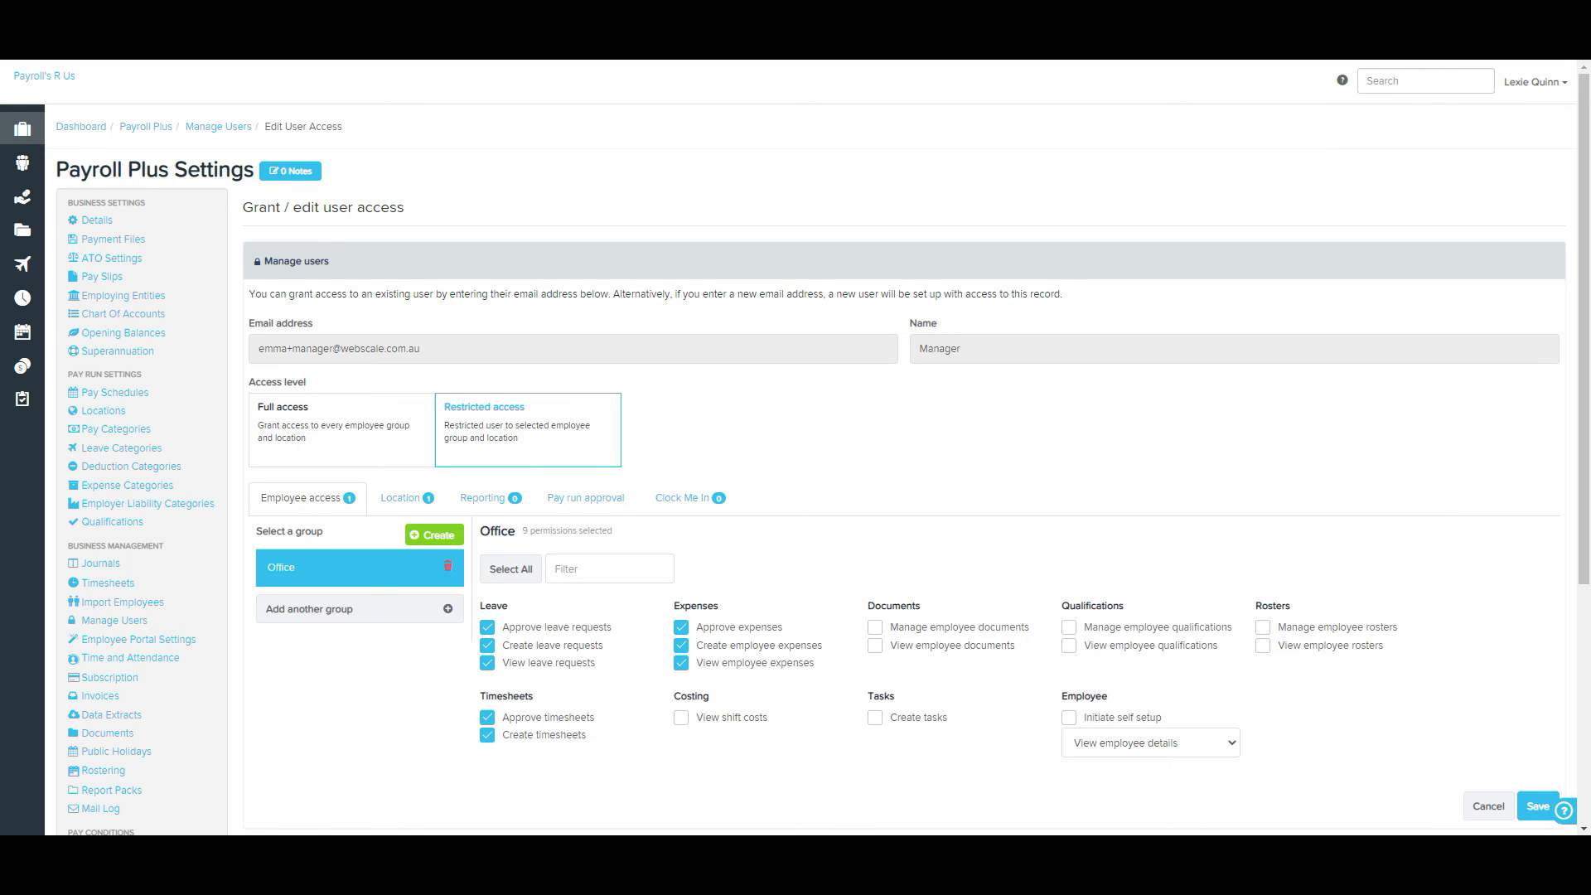
{"action": "left_click", "coordinate": [434, 534]}
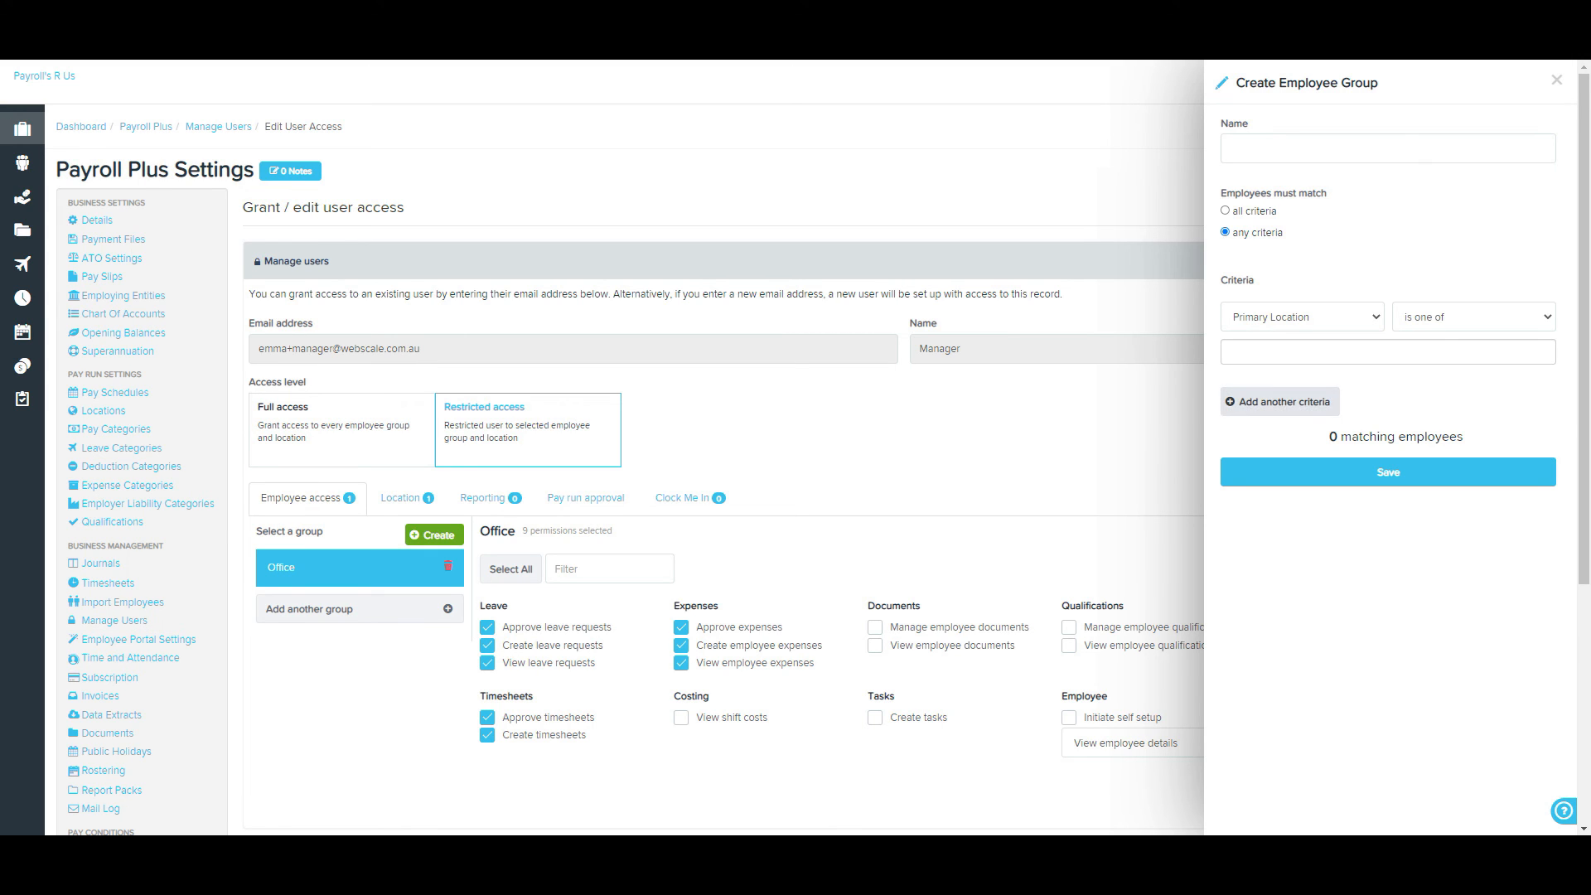
{"action": "left_click", "coordinate": [1280, 401]}
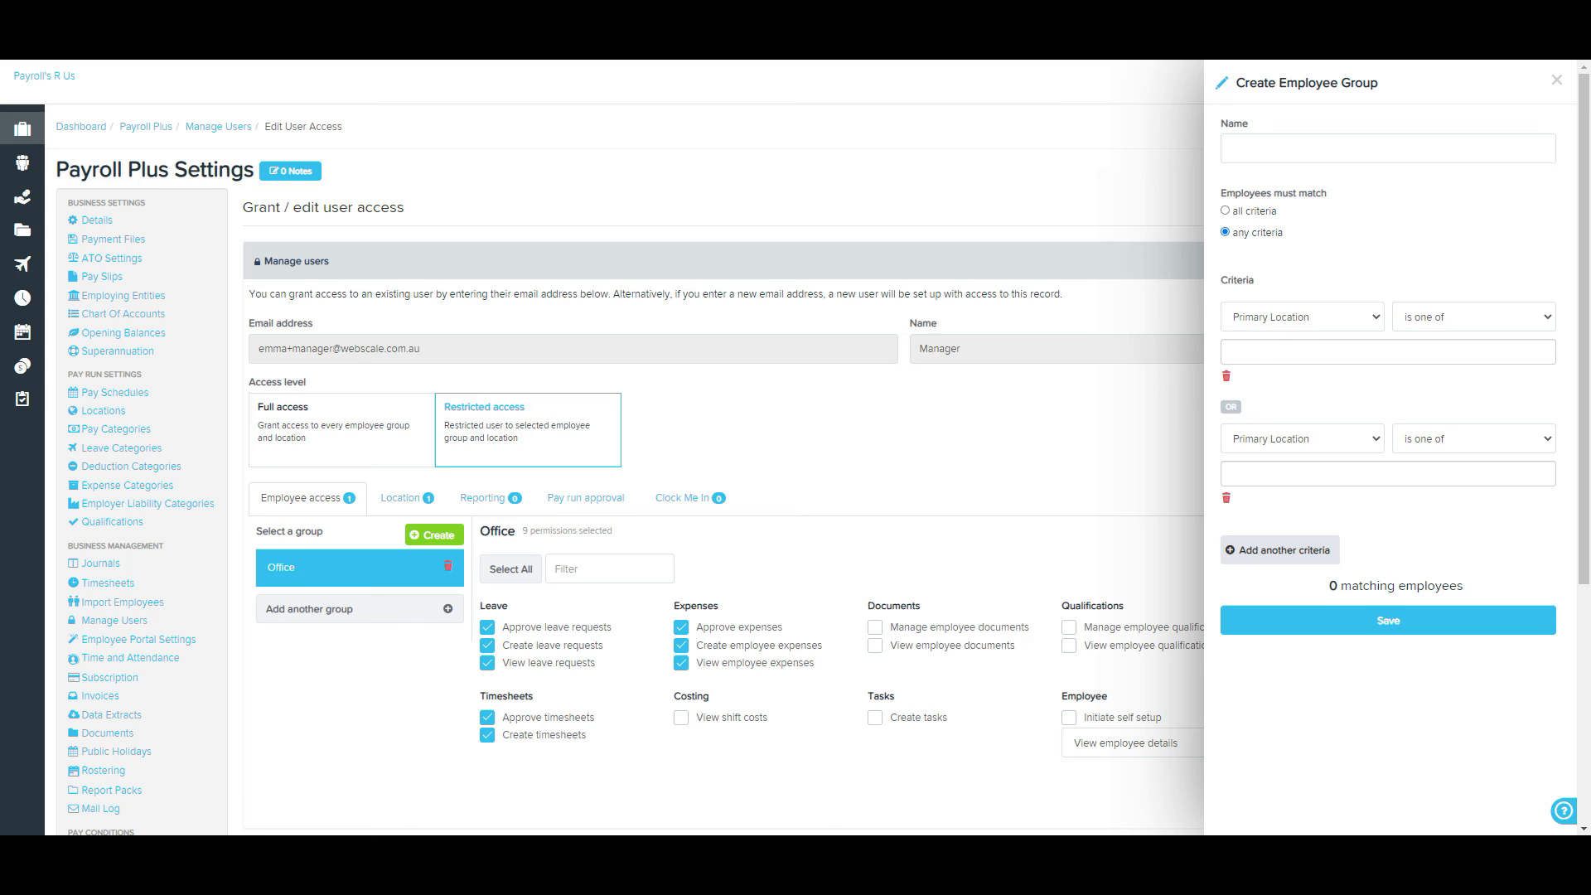
{"action": "key", "text": "Escape"}
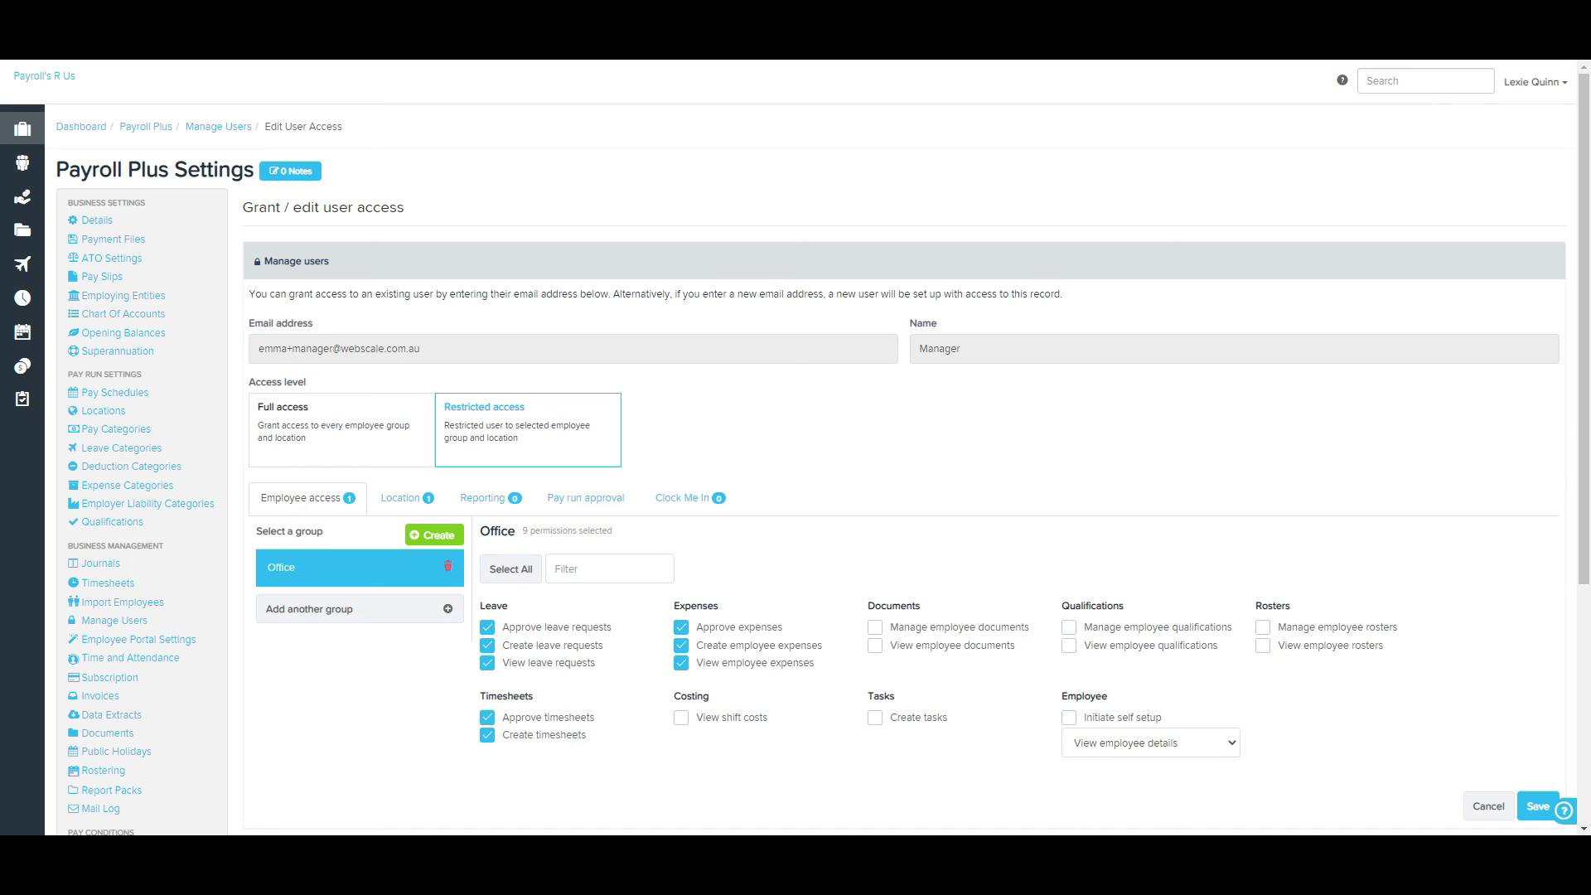
Step: Examine the Manager user's employee detail permission levels for the Office group and the criteria of the location restriction
{"action": "left_click", "coordinate": [1150, 742]}
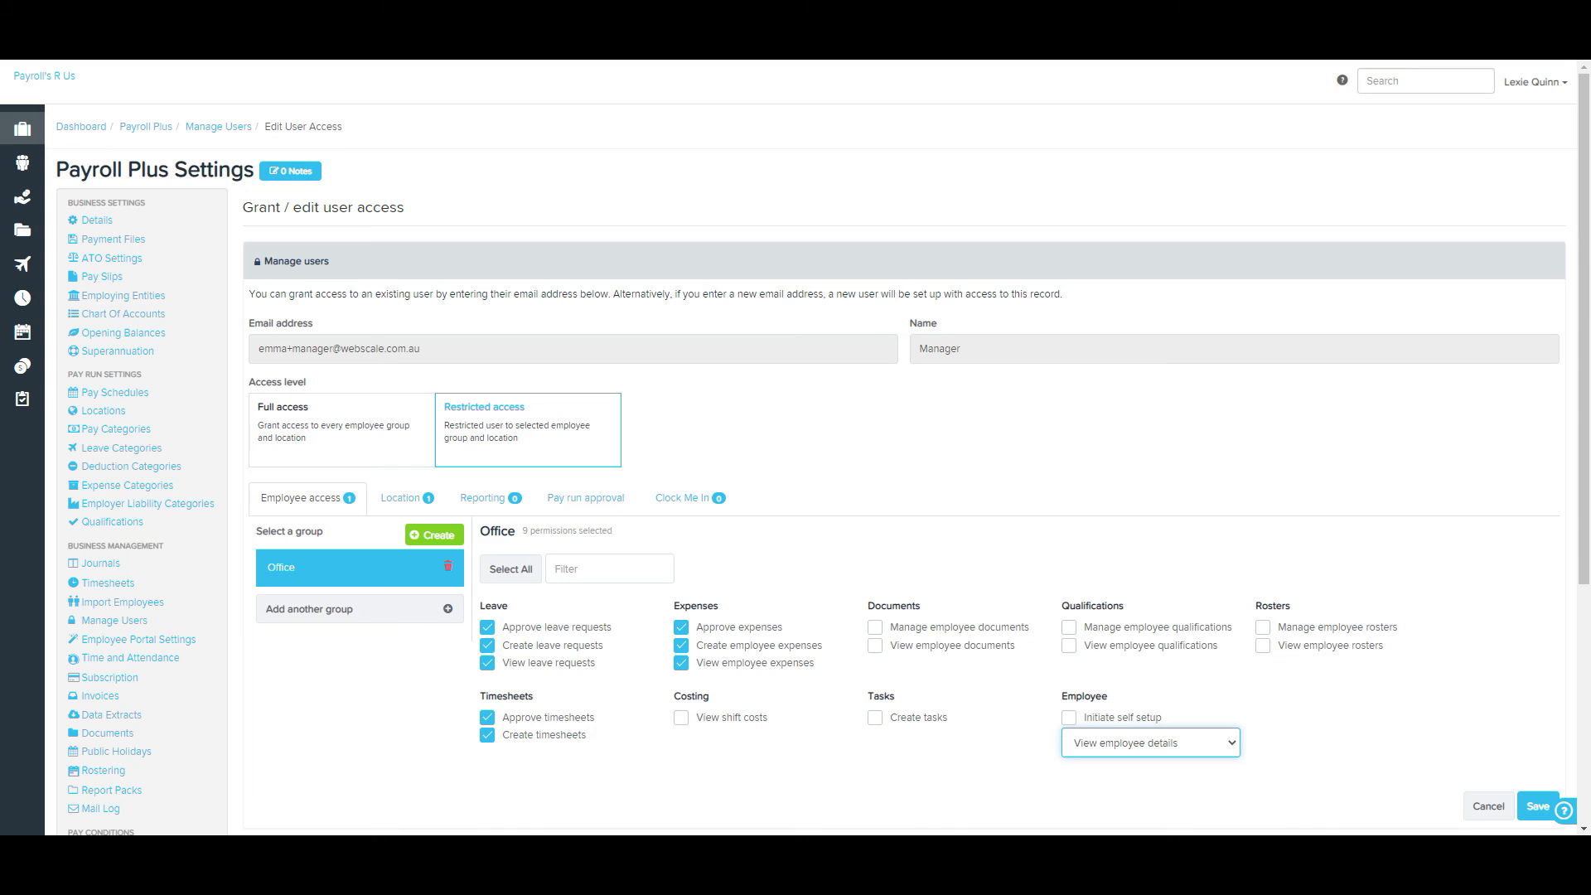
{"action": "left_click", "coordinate": [1150, 742]}
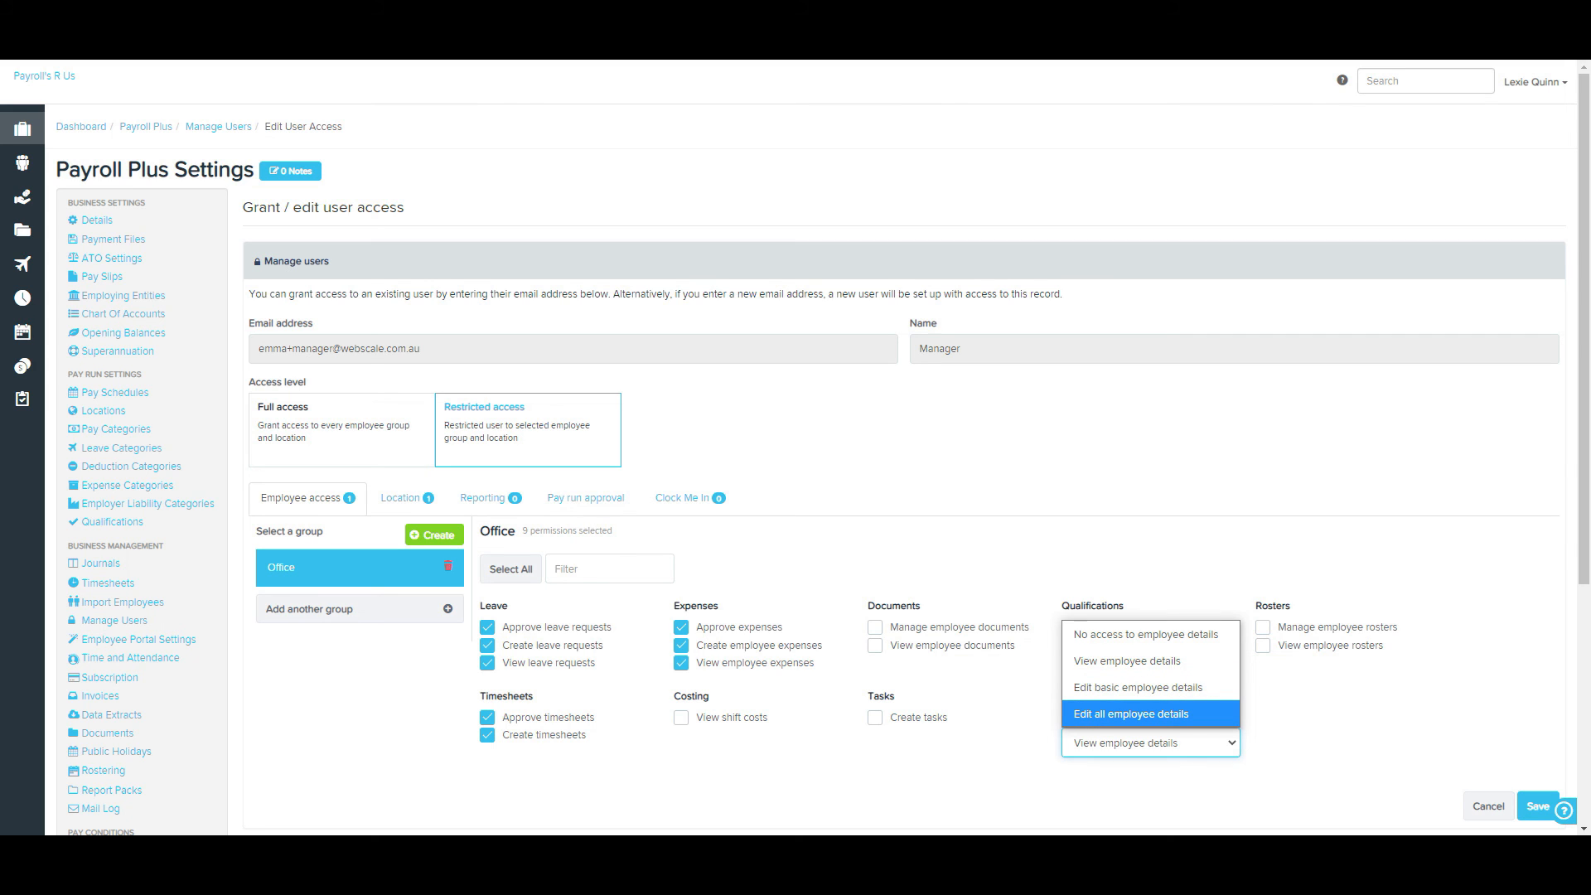
{"action": "key", "text": "Escape"}
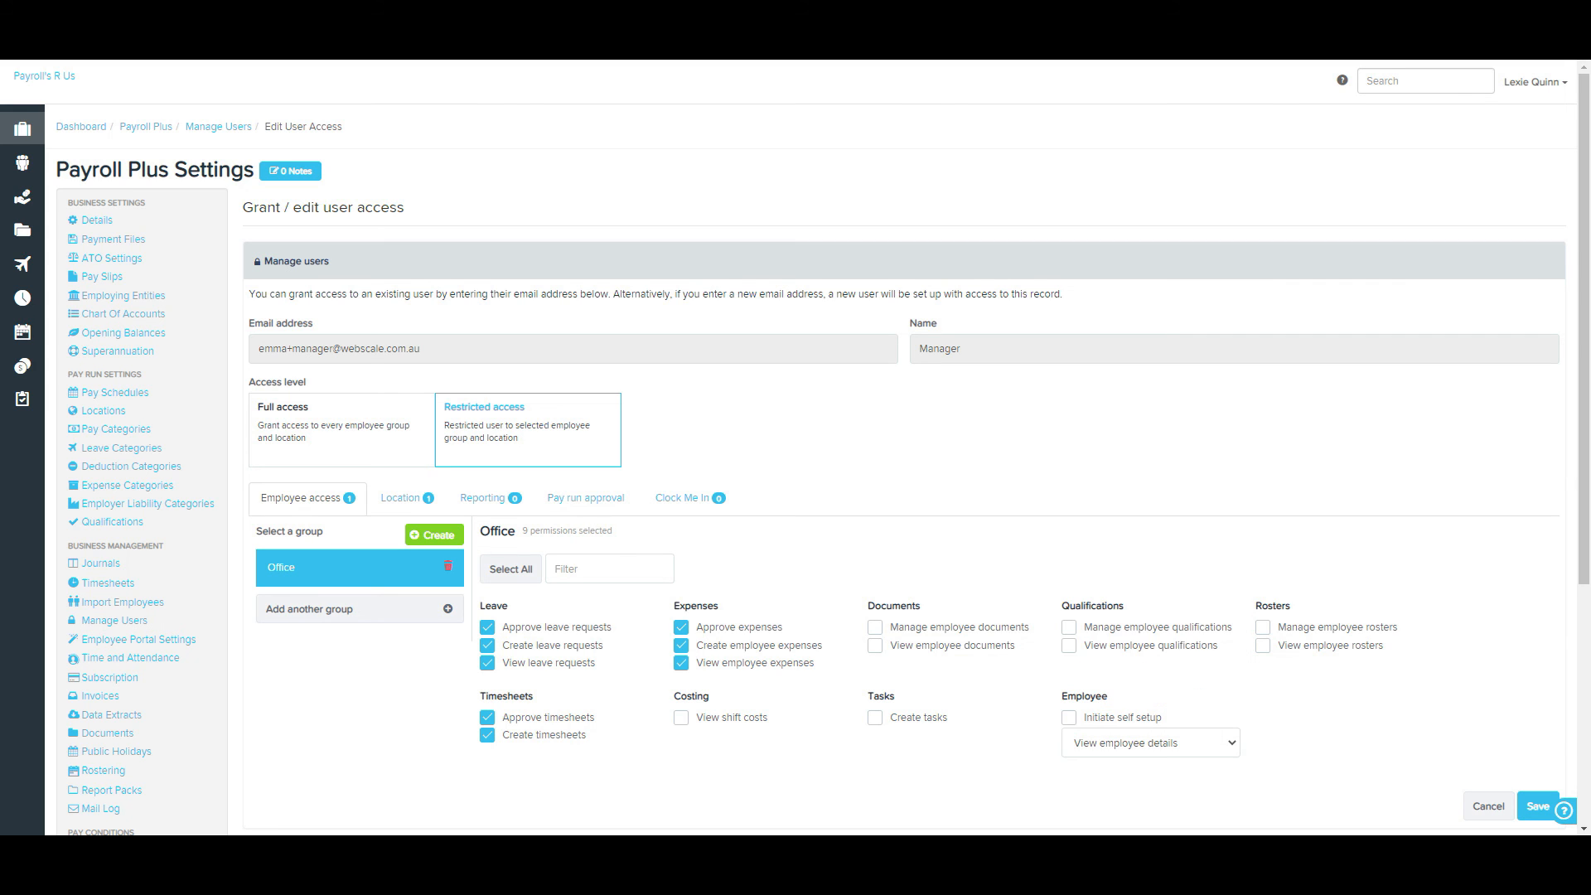
{"action": "left_click", "coordinate": [407, 497]}
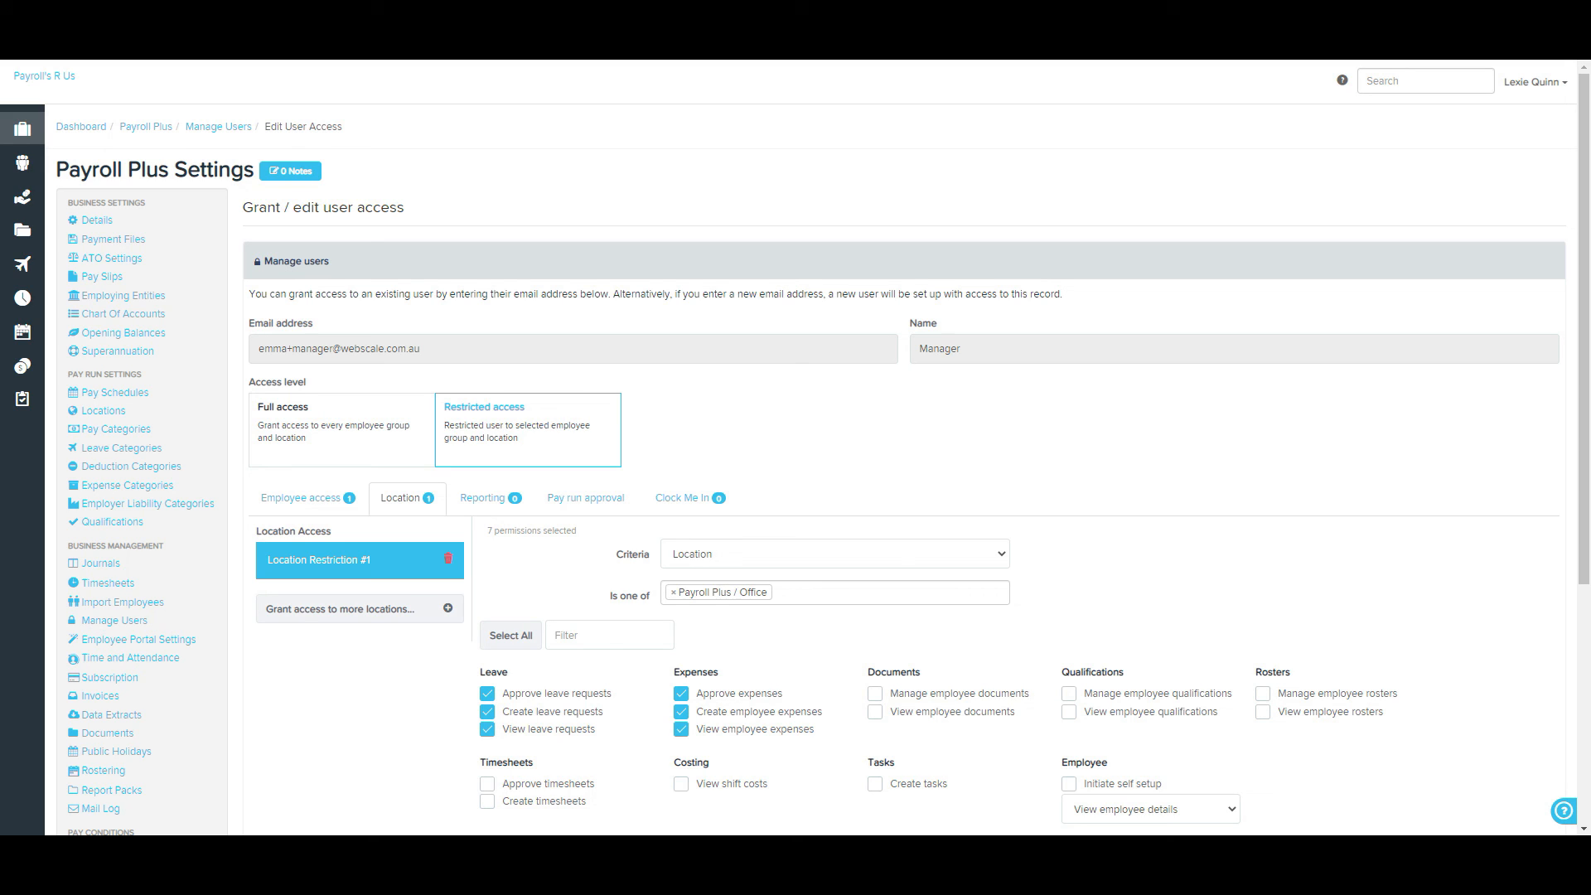
{"action": "left_click", "coordinate": [833, 554]}
{"action": "key", "text": "Escape"}
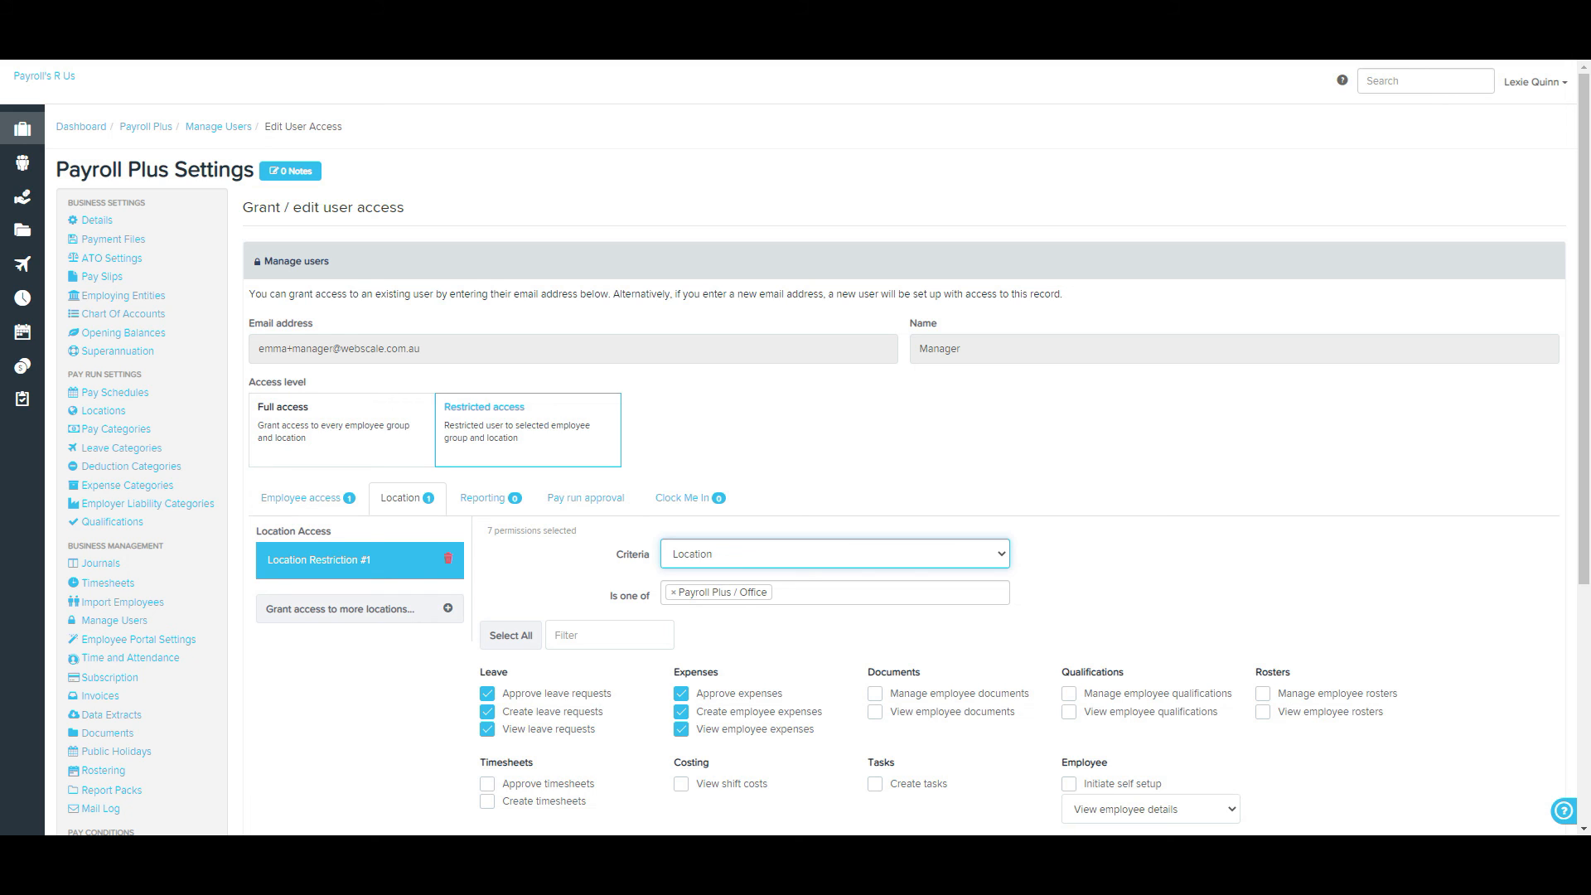
Step: Set the Manager user's reporting access to "the following reports" and select the Gross to Net Report
{"action": "left_click", "coordinate": [483, 498]}
{"action": "left_click", "coordinate": [583, 539]}
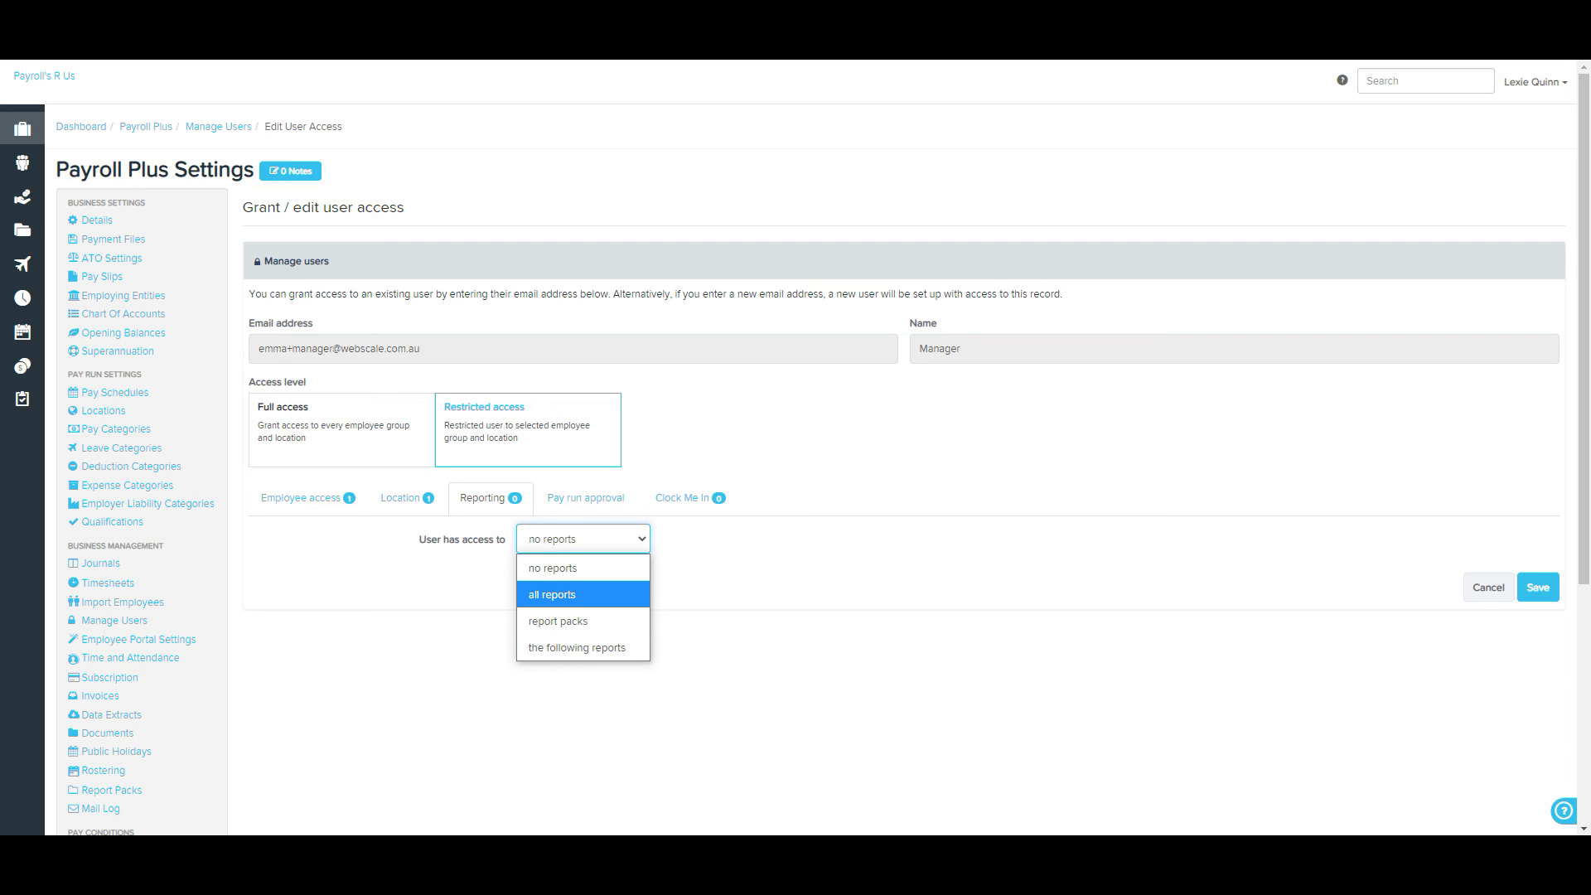
{"action": "left_click", "coordinate": [577, 647]}
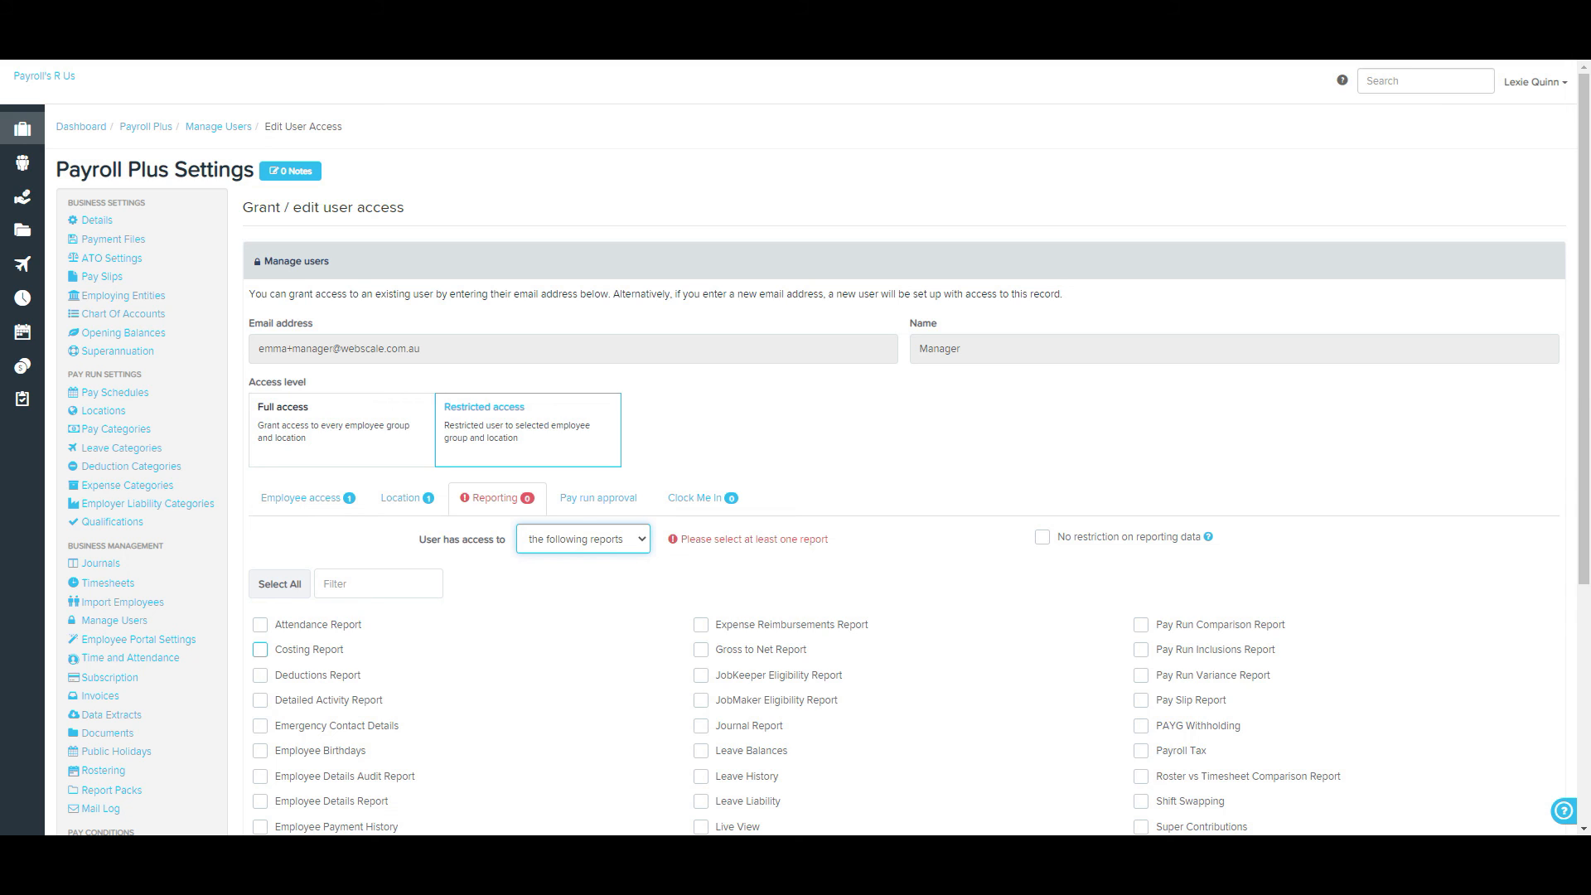
{"action": "left_click", "coordinate": [700, 649]}
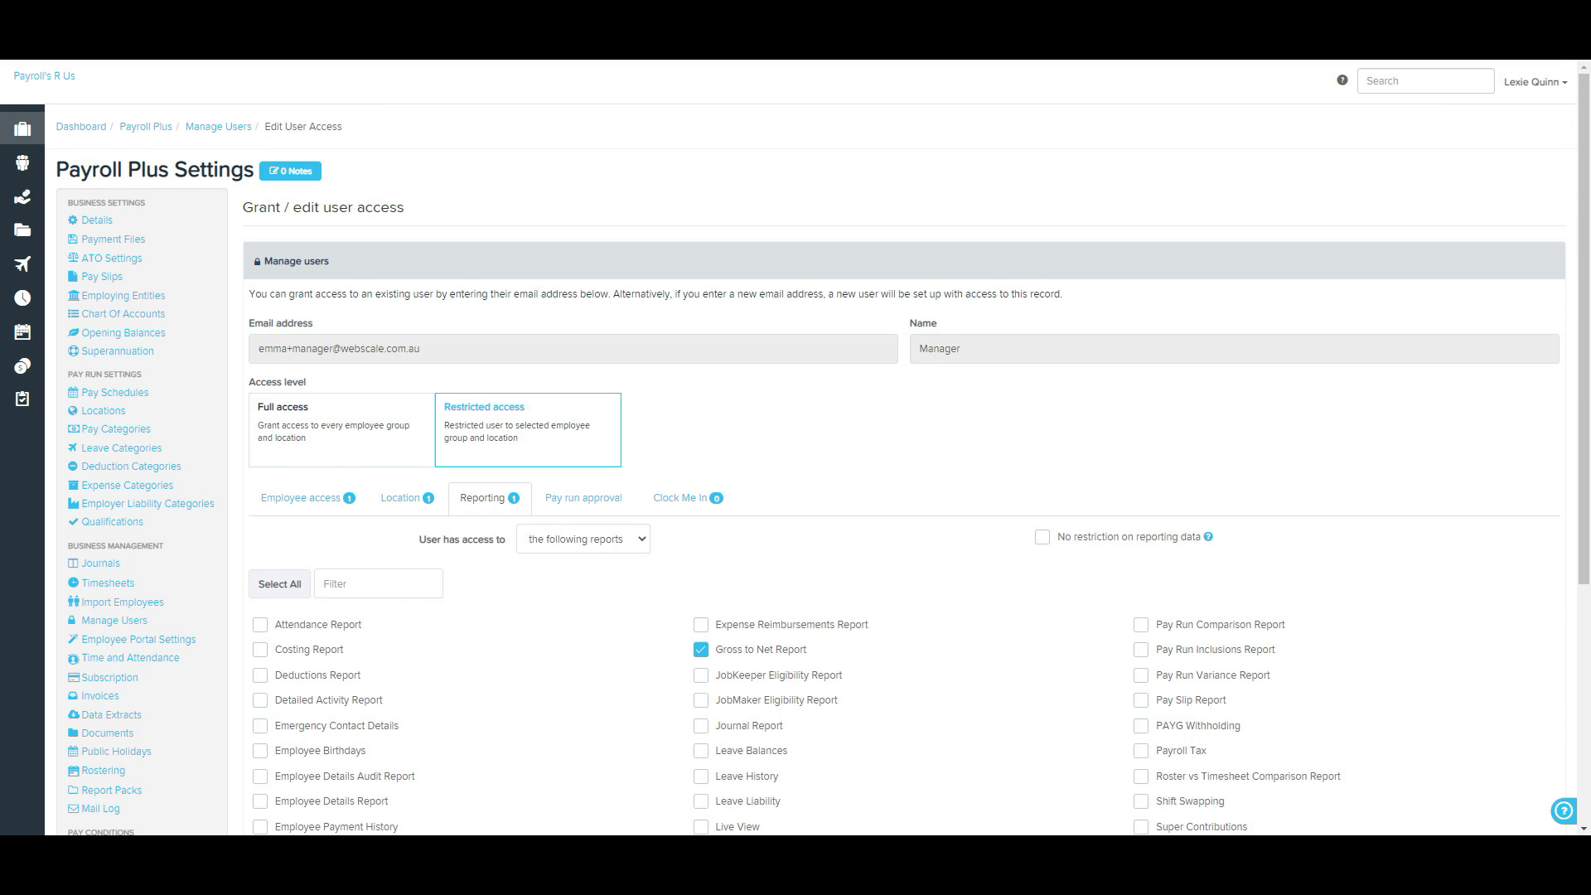
Step: Examine the Manager user's STP pay run approval option and Clock Me In kiosk access choices
{"action": "left_click", "coordinate": [584, 497]}
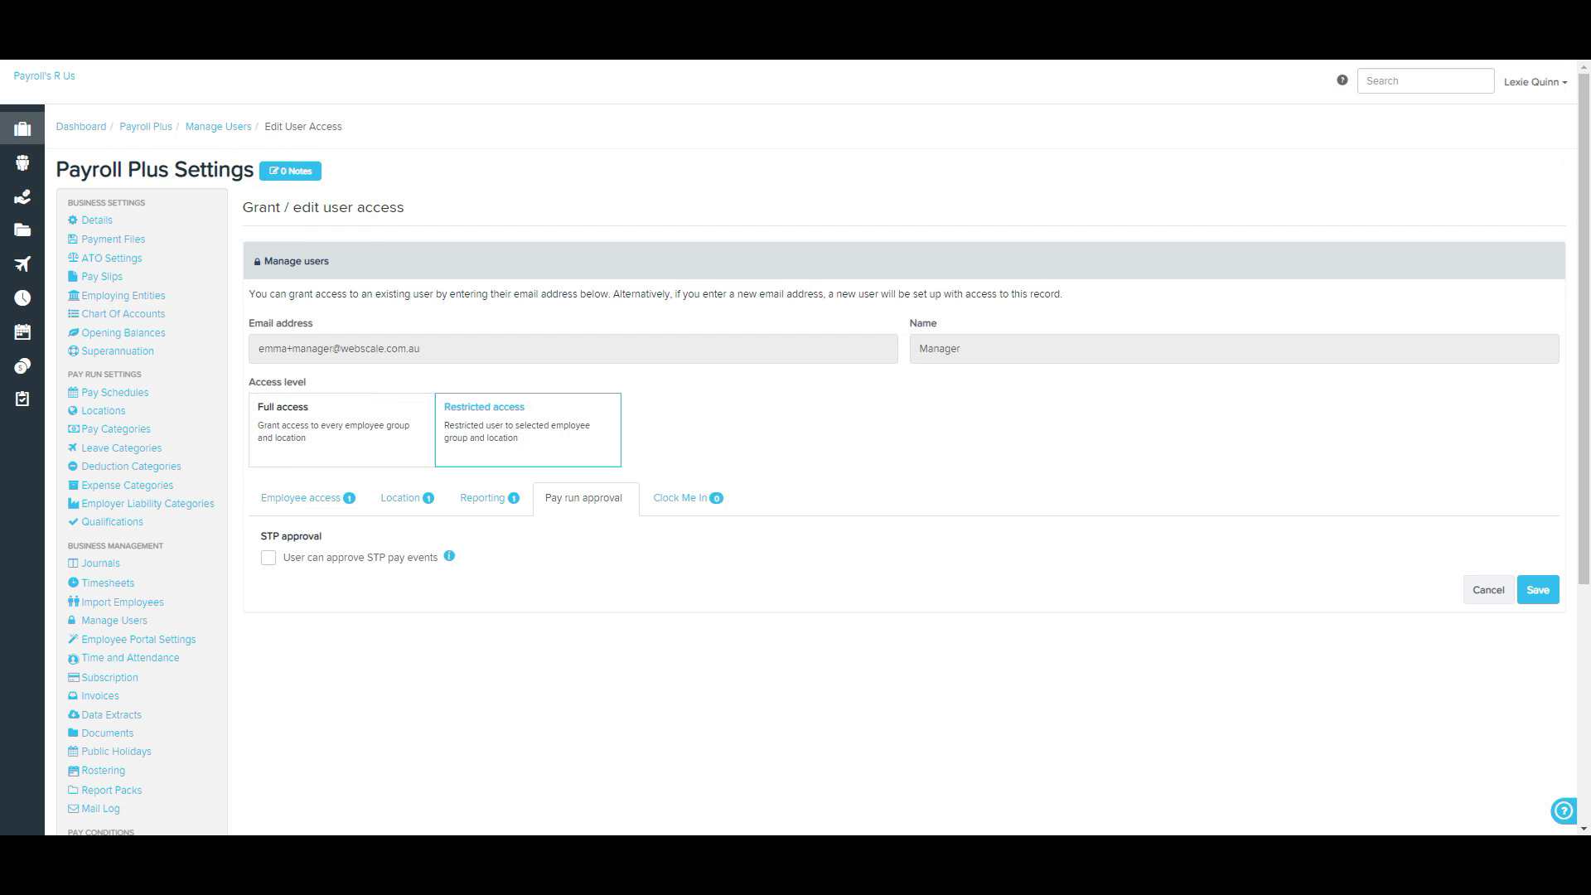
{"action": "left_click", "coordinate": [687, 498]}
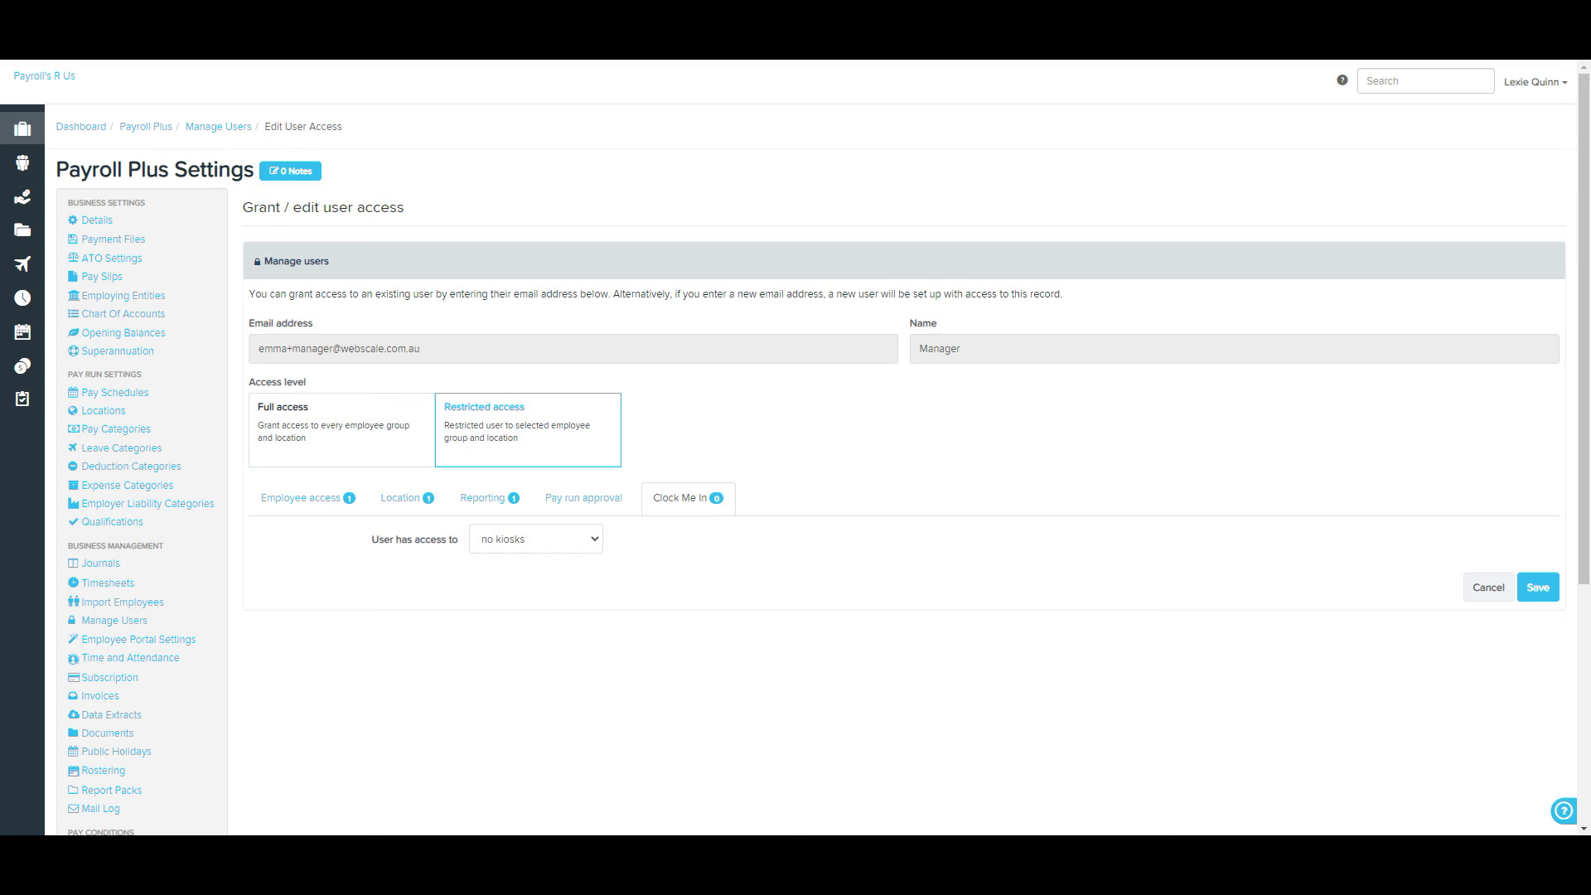
{"action": "left_click", "coordinate": [535, 538]}
Step: Review the business's own leave allowance templates and those of the Hospitality Industry (General) Award 2010
{"action": "scroll", "coordinate": [124, 307], "scroll_direction": "down", "scroll_amount": 4}
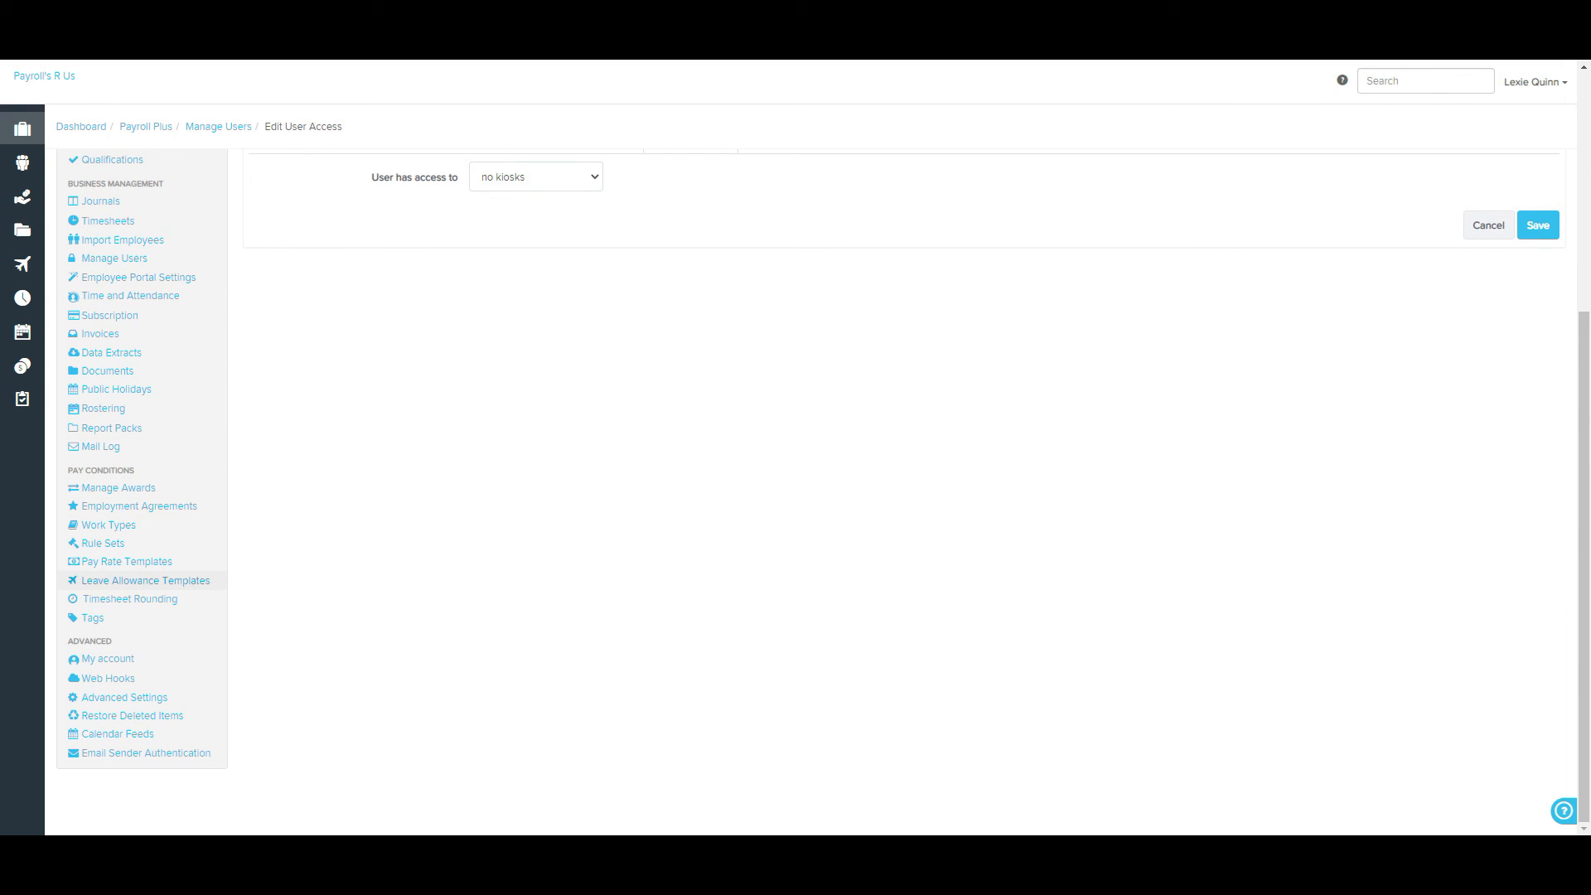
{"action": "left_click", "coordinate": [145, 580]}
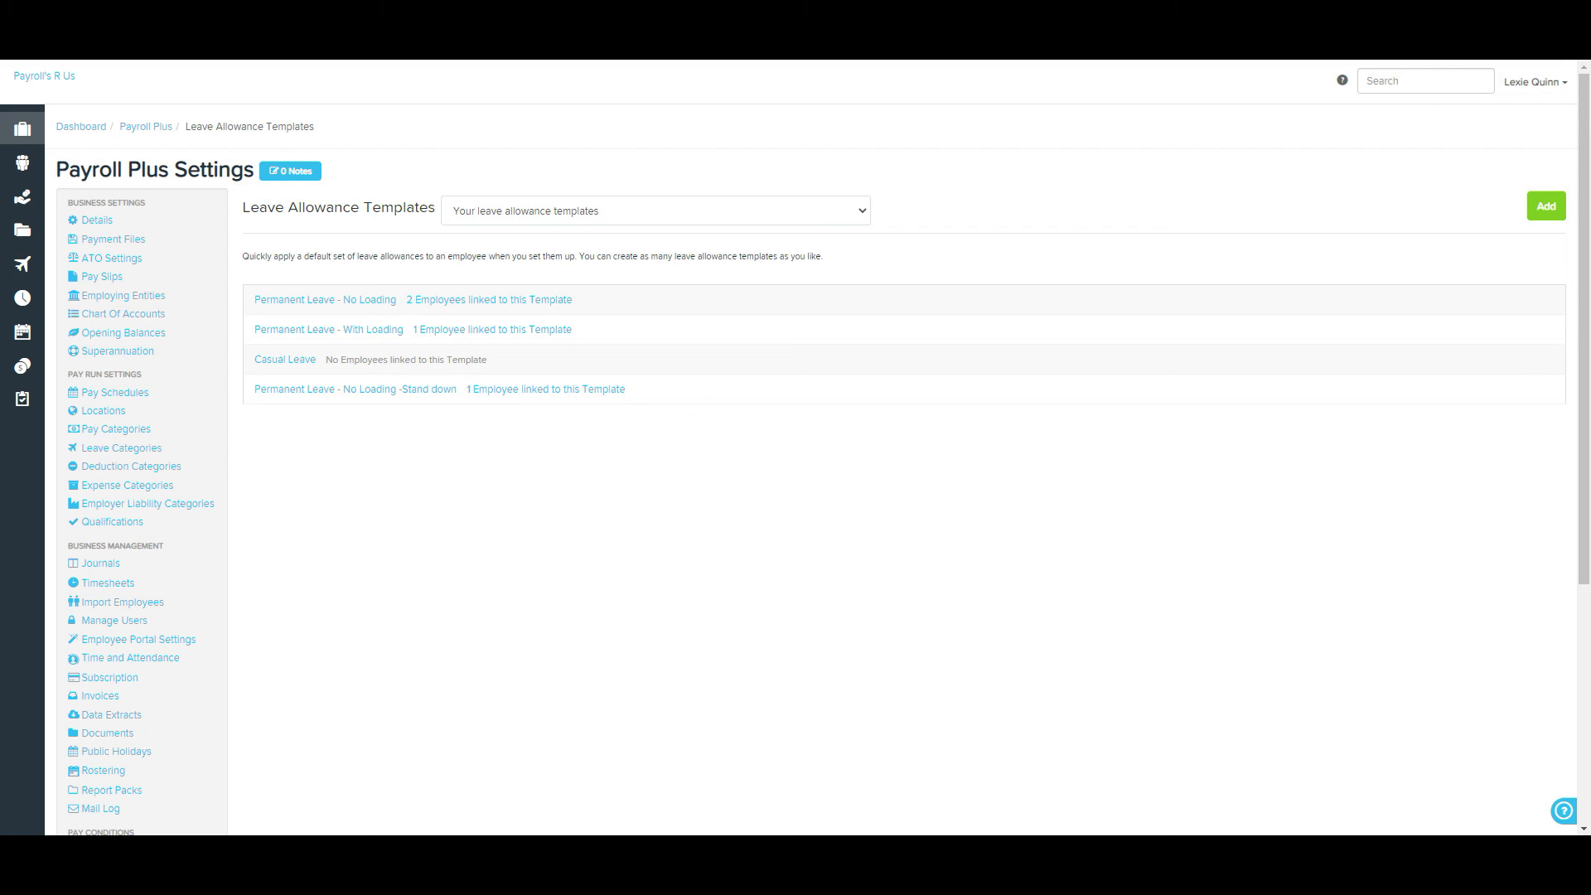
{"action": "left_click", "coordinate": [654, 210]}
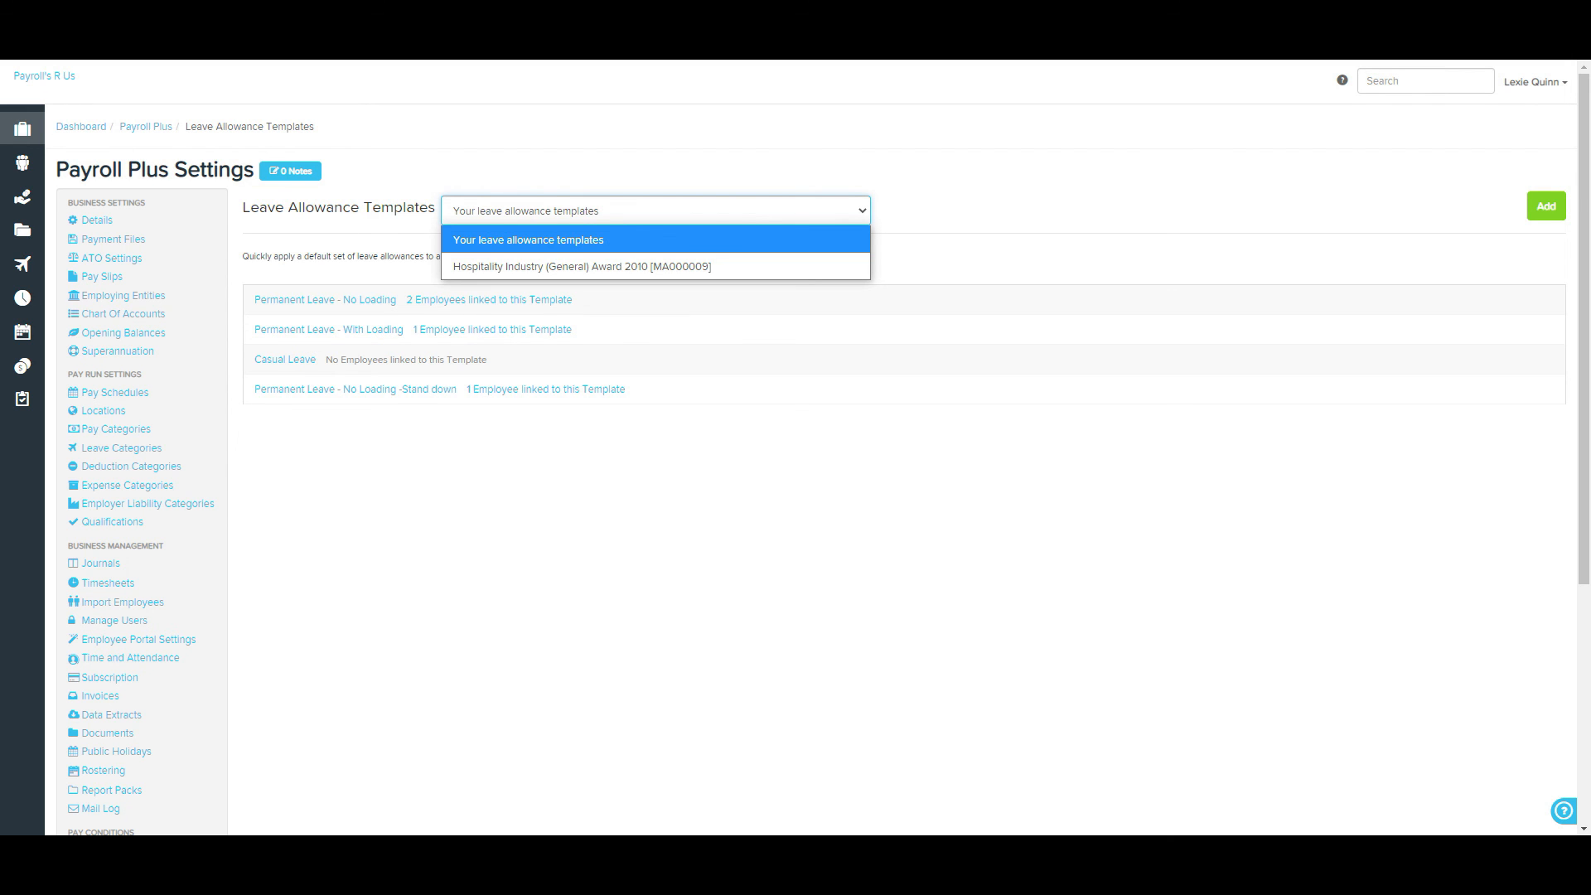
{"action": "key", "text": "Down"}
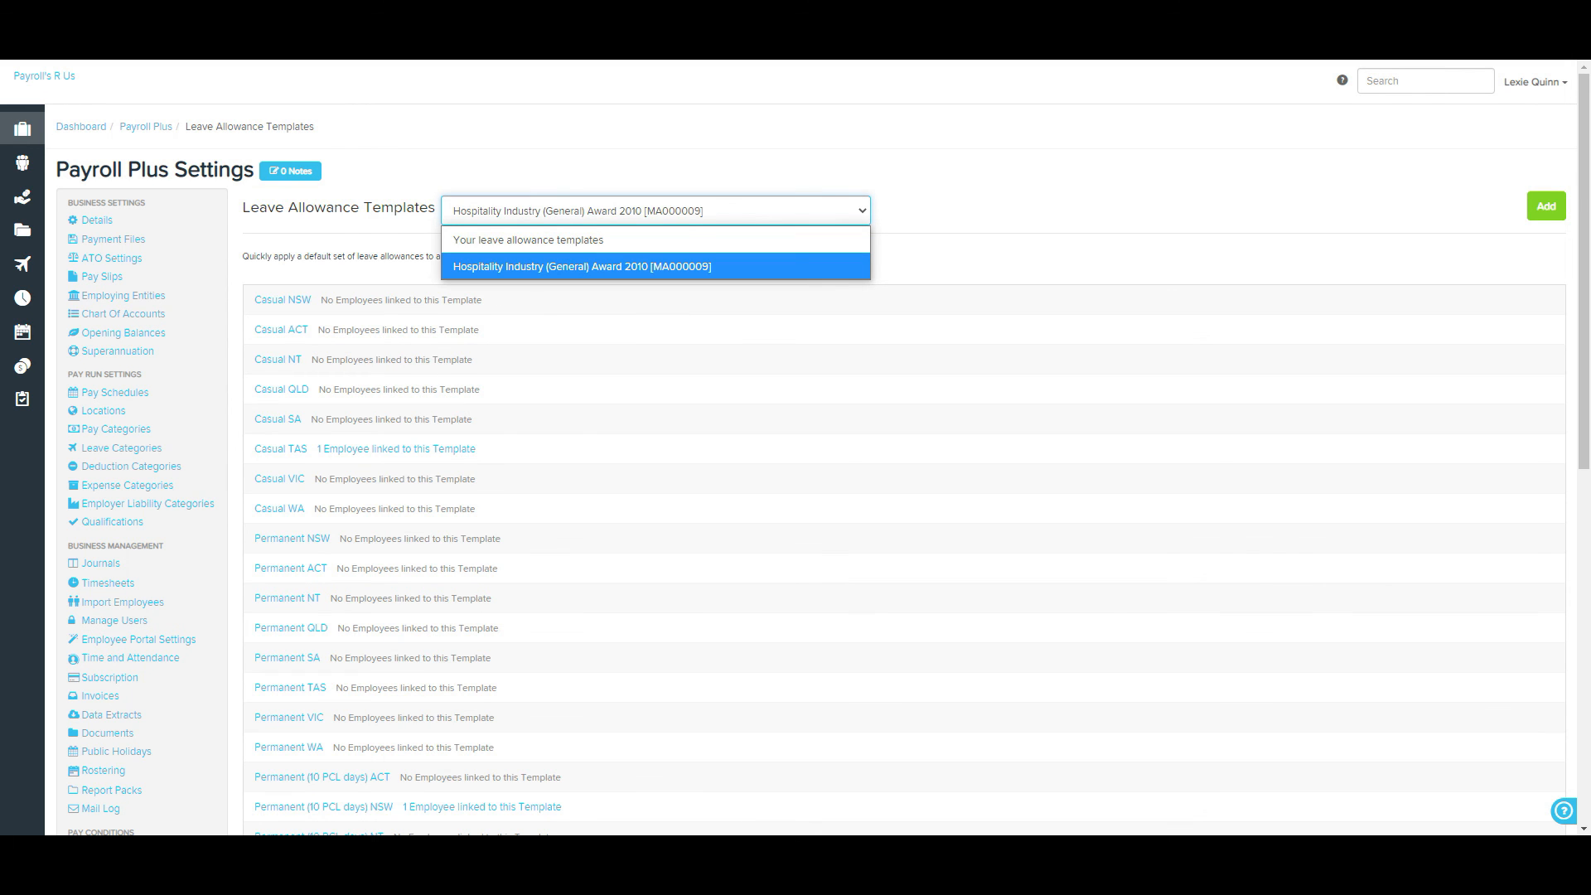
{"action": "key", "text": "Up"}
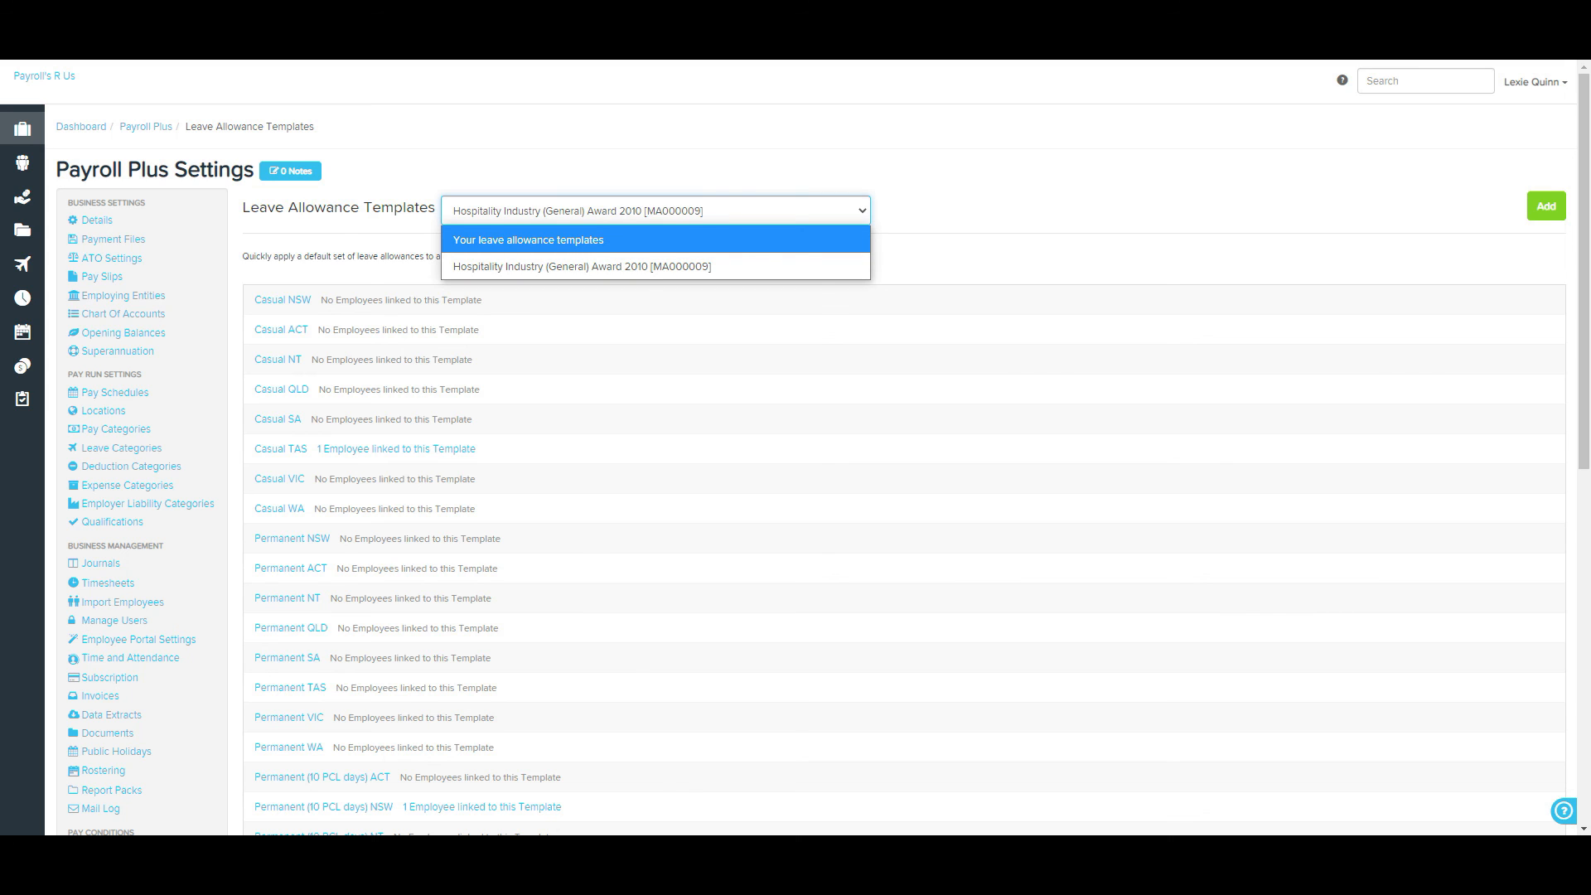
{"action": "key", "text": "Return"}
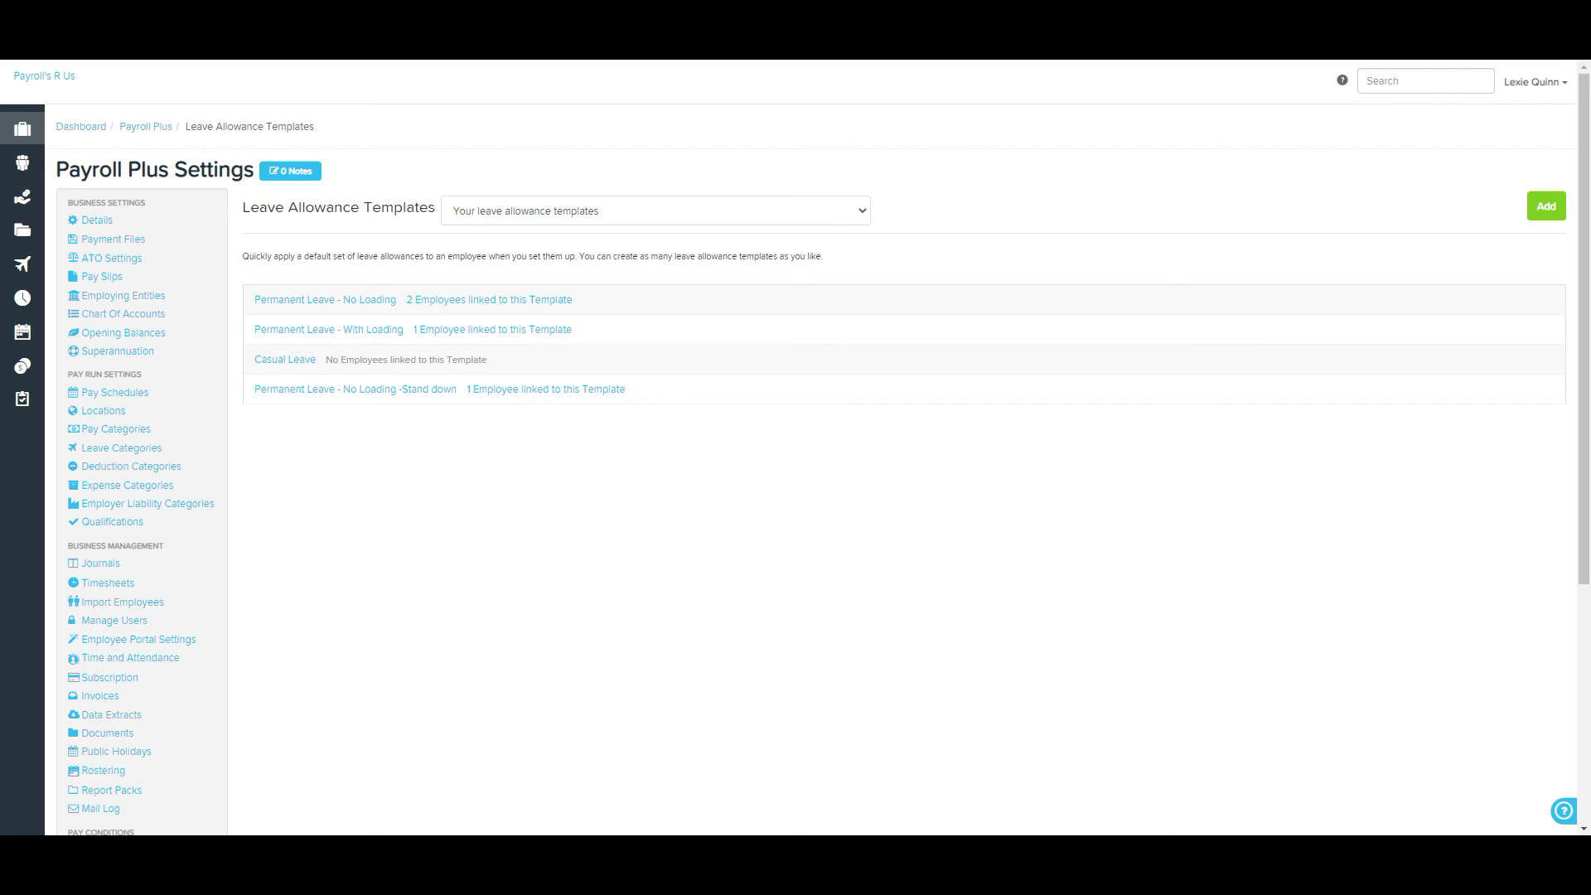
Step: Grant employee portal access to the second listed employee in the Employee Portal Settings
{"action": "left_click", "coordinate": [138, 639]}
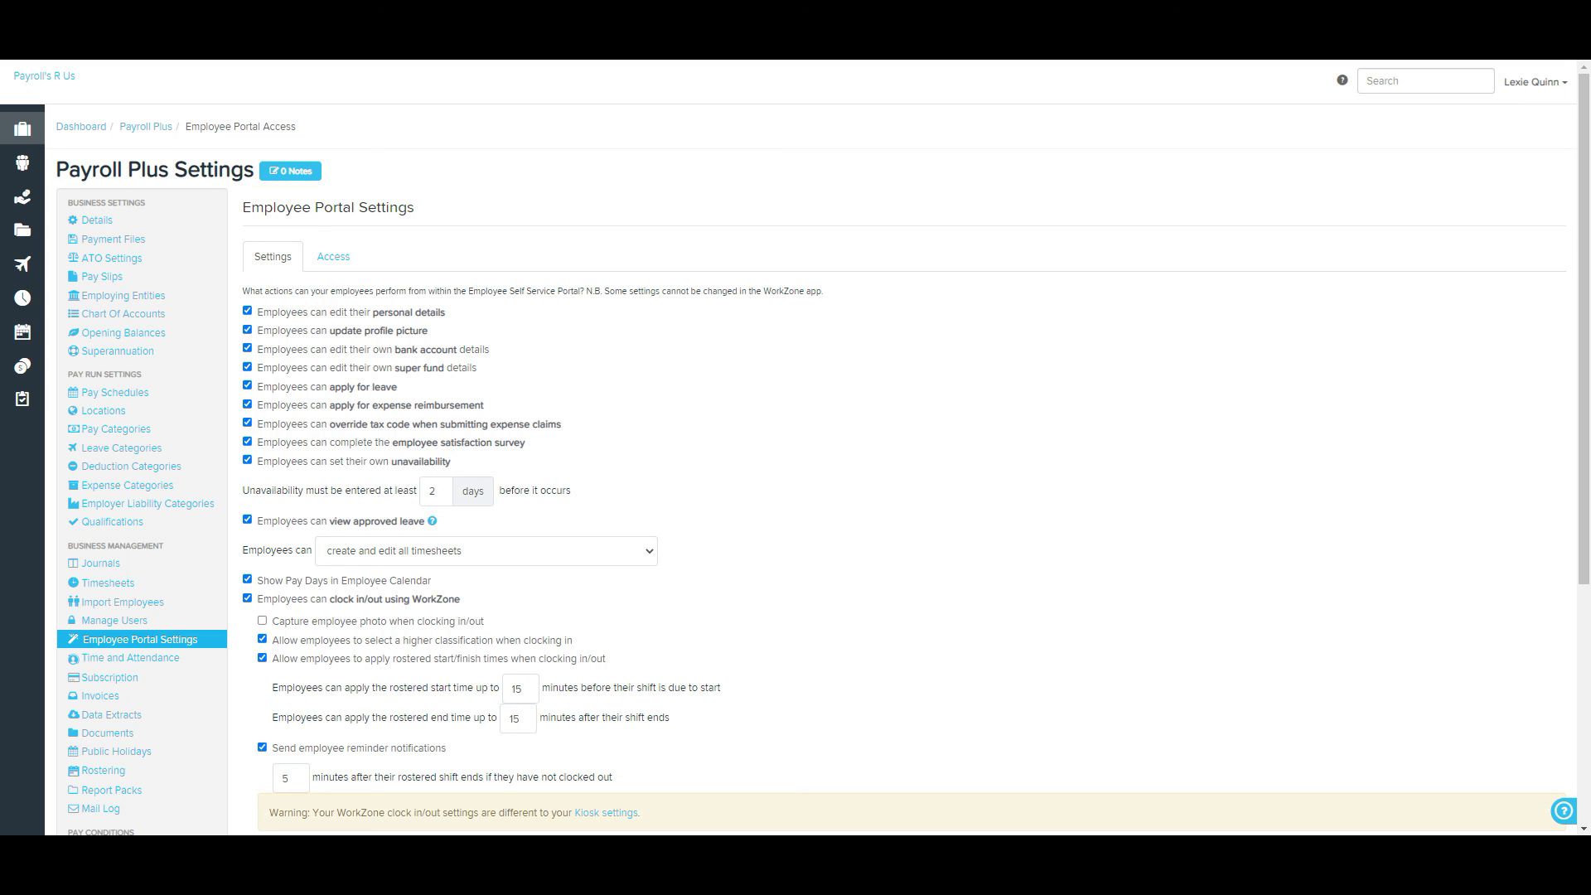
{"action": "left_click", "coordinate": [333, 256]}
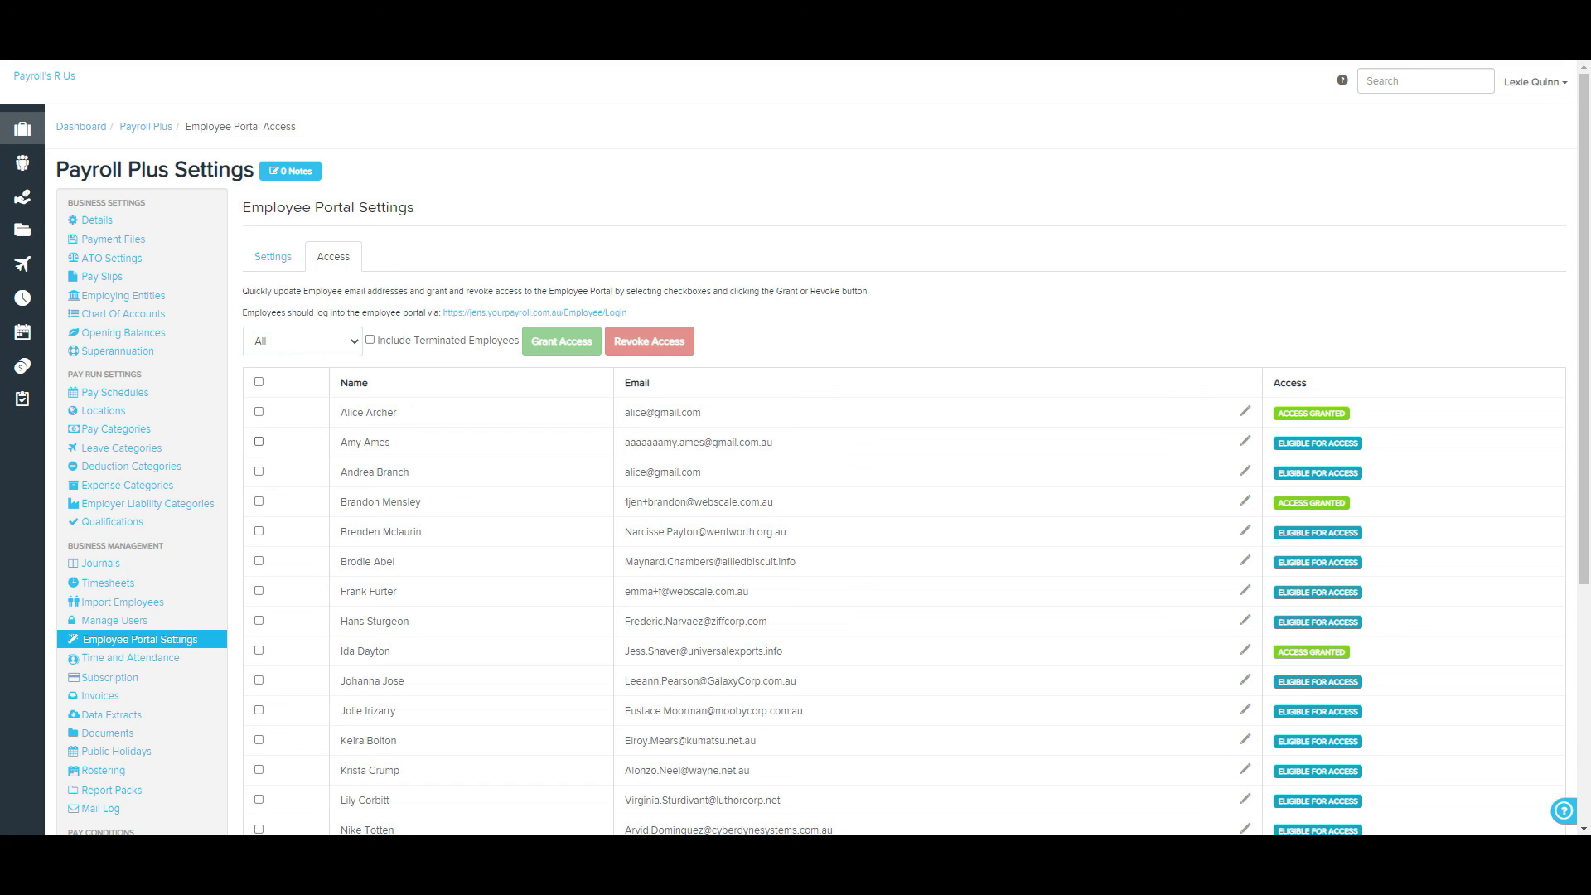
{"action": "left_click", "coordinate": [259, 441]}
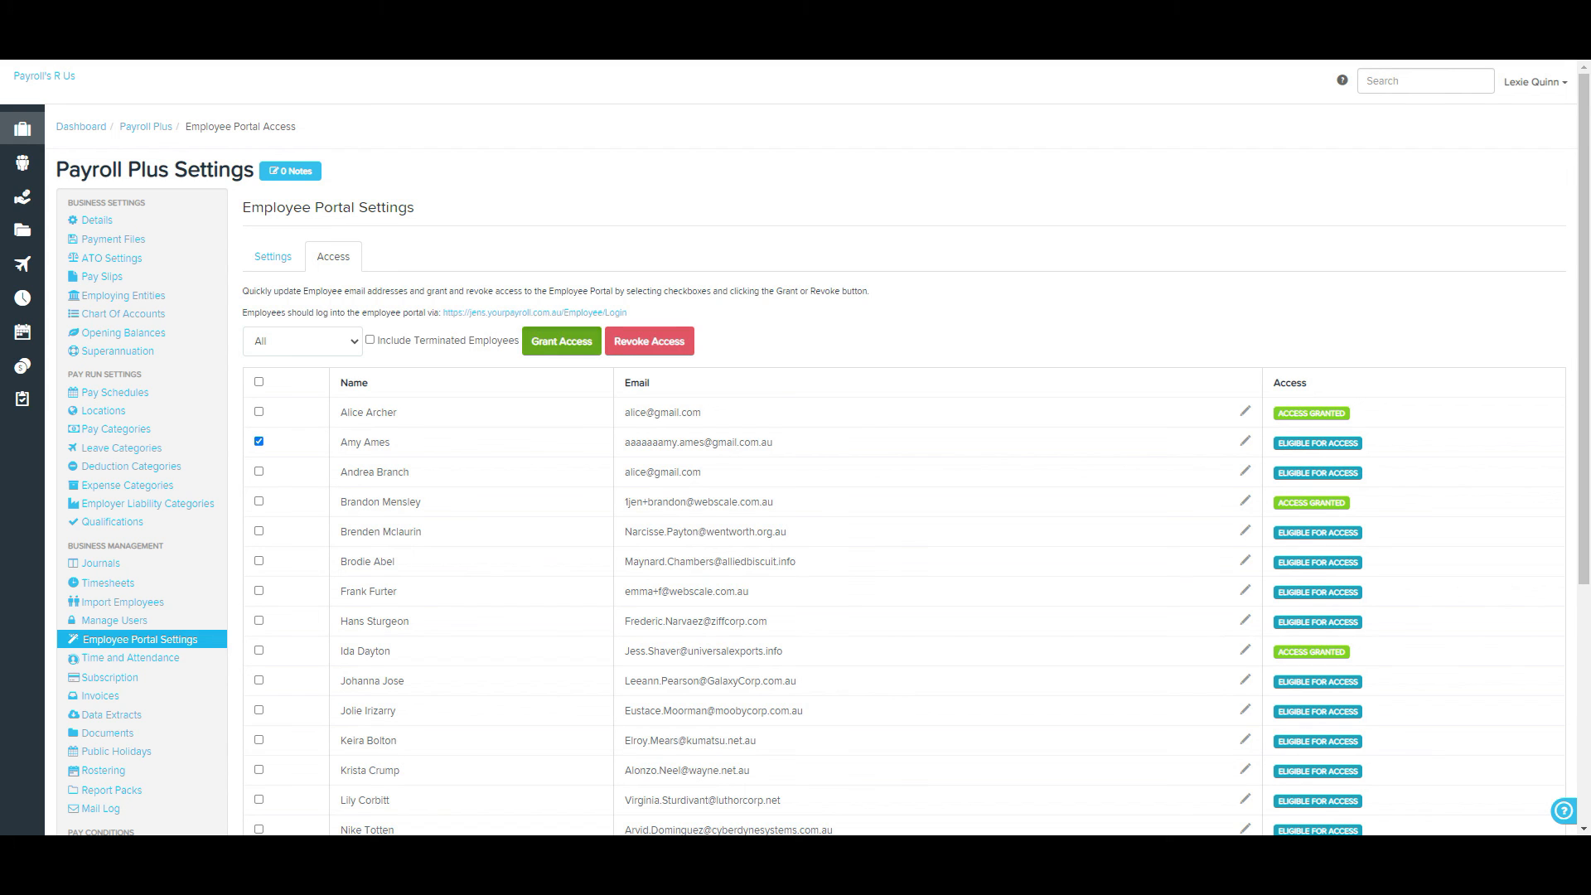
{"action": "left_click", "coordinate": [561, 341]}
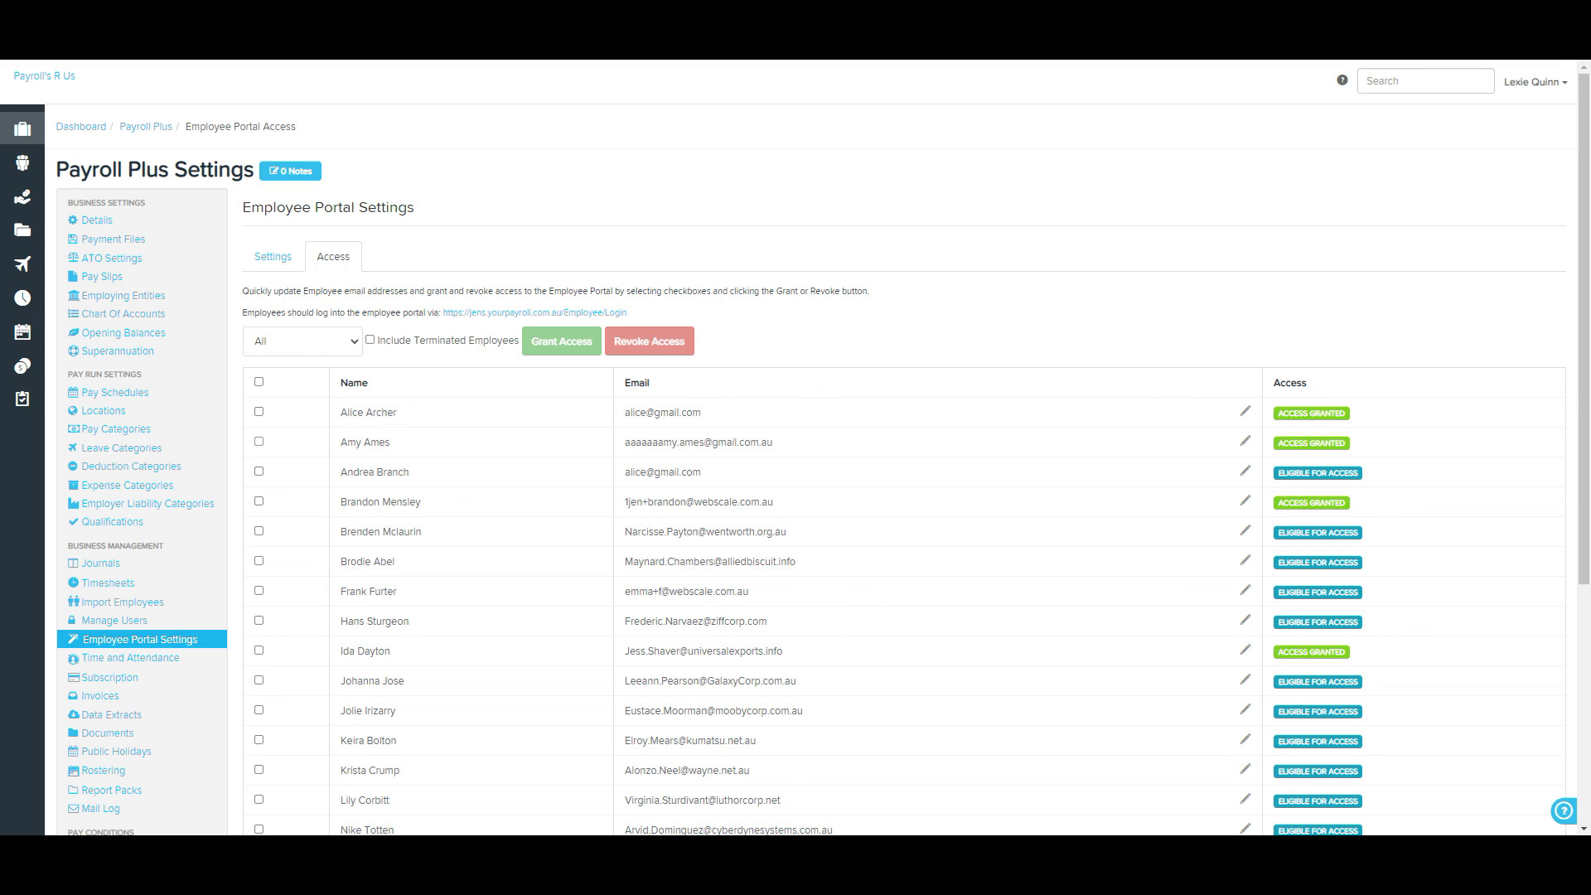
Step: Revoke the second listed employee's portal access and open the first employee's email address for editing
{"action": "left_click", "coordinate": [259, 441]}
{"action": "left_click", "coordinate": [649, 341]}
{"action": "left_click", "coordinate": [1245, 411]}
Step: Allow employees to view approved leave in the portal settings and review the timesheet permission choices
{"action": "left_click", "coordinate": [272, 256]}
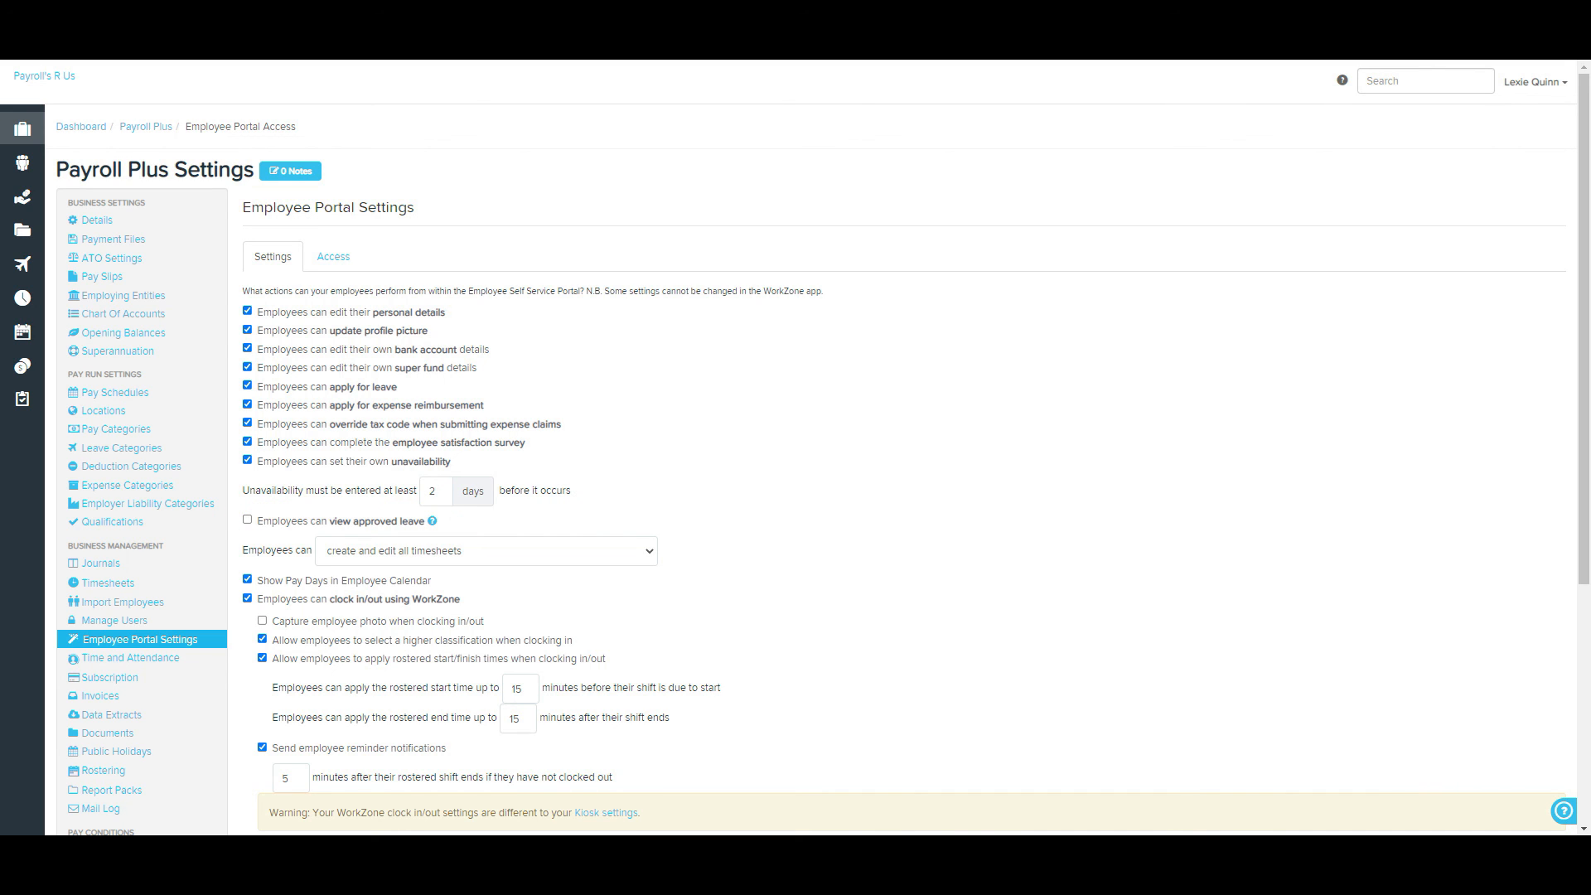
{"action": "left_click", "coordinate": [247, 519]}
{"action": "left_click", "coordinate": [486, 550]}
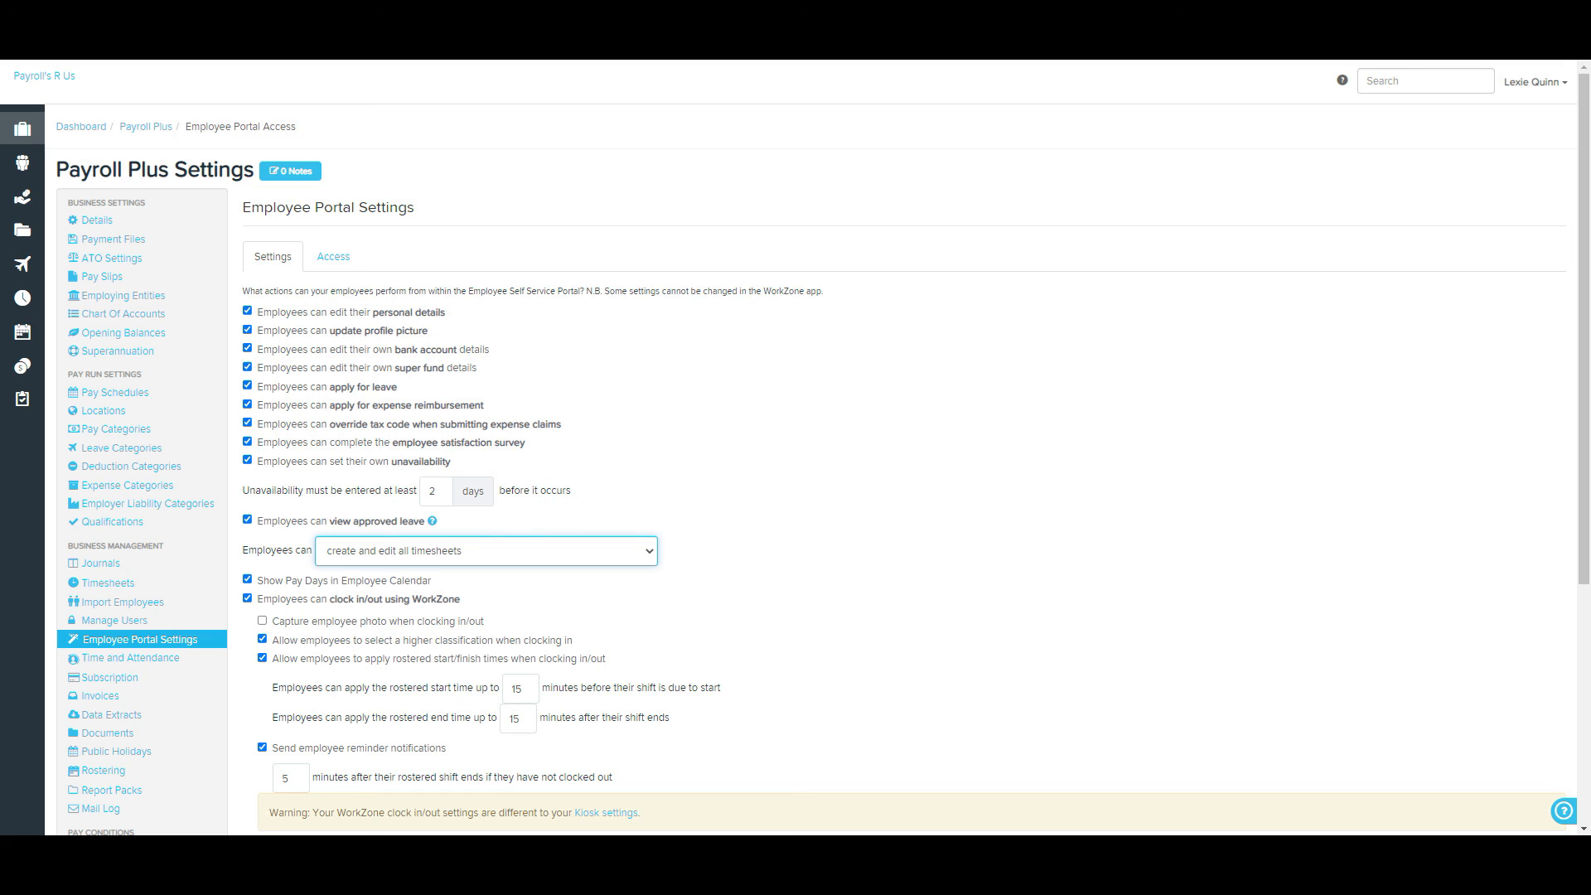
{"action": "left_click", "coordinate": [485, 550]}
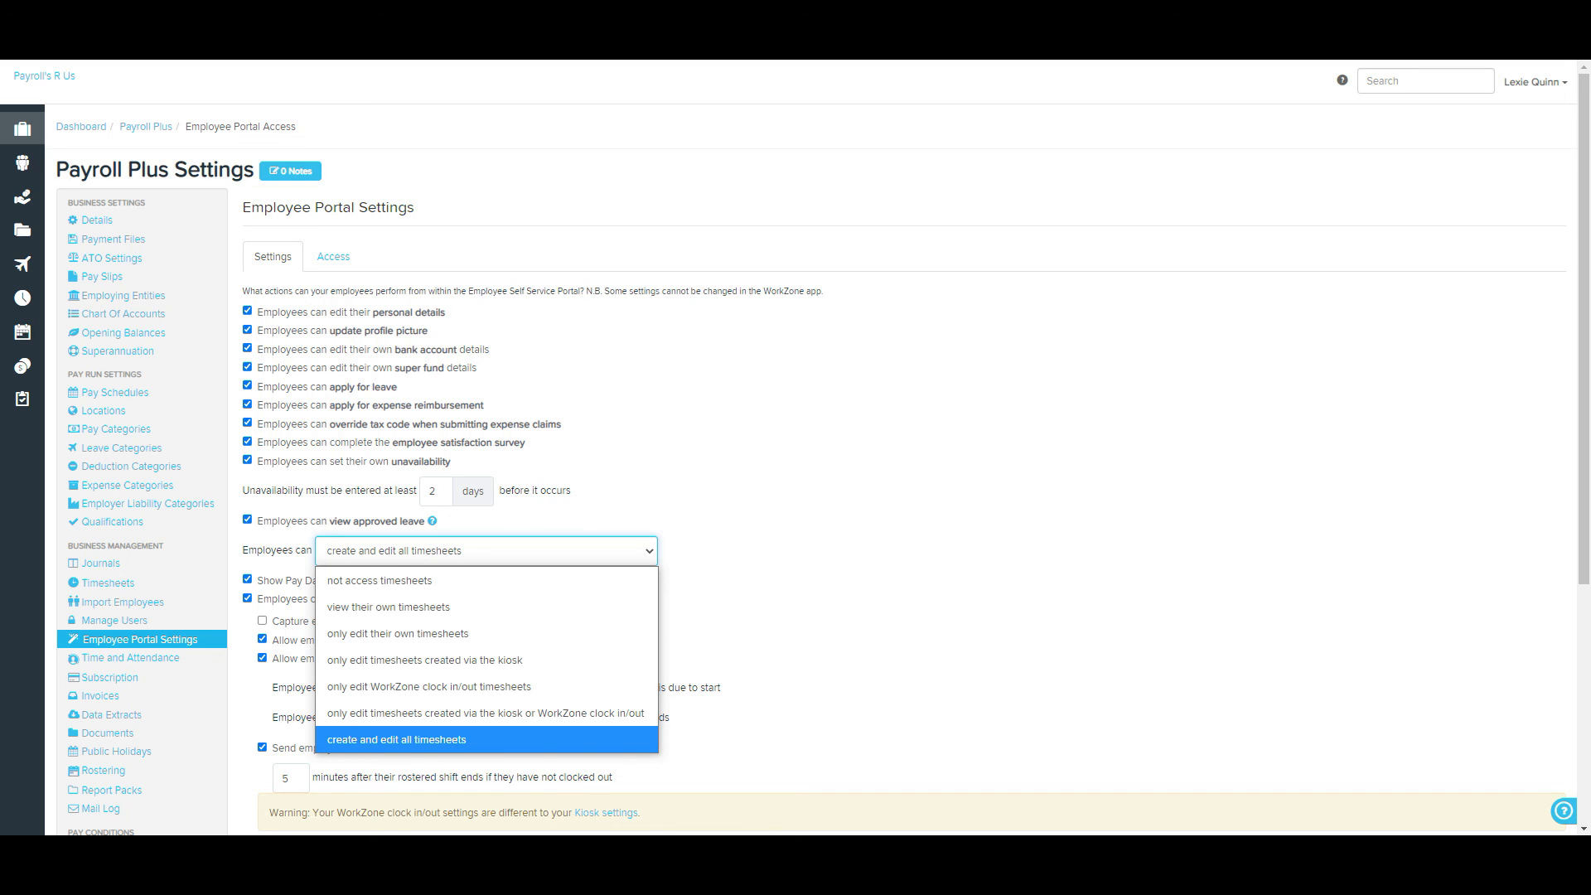
{"action": "key", "text": "Escape"}
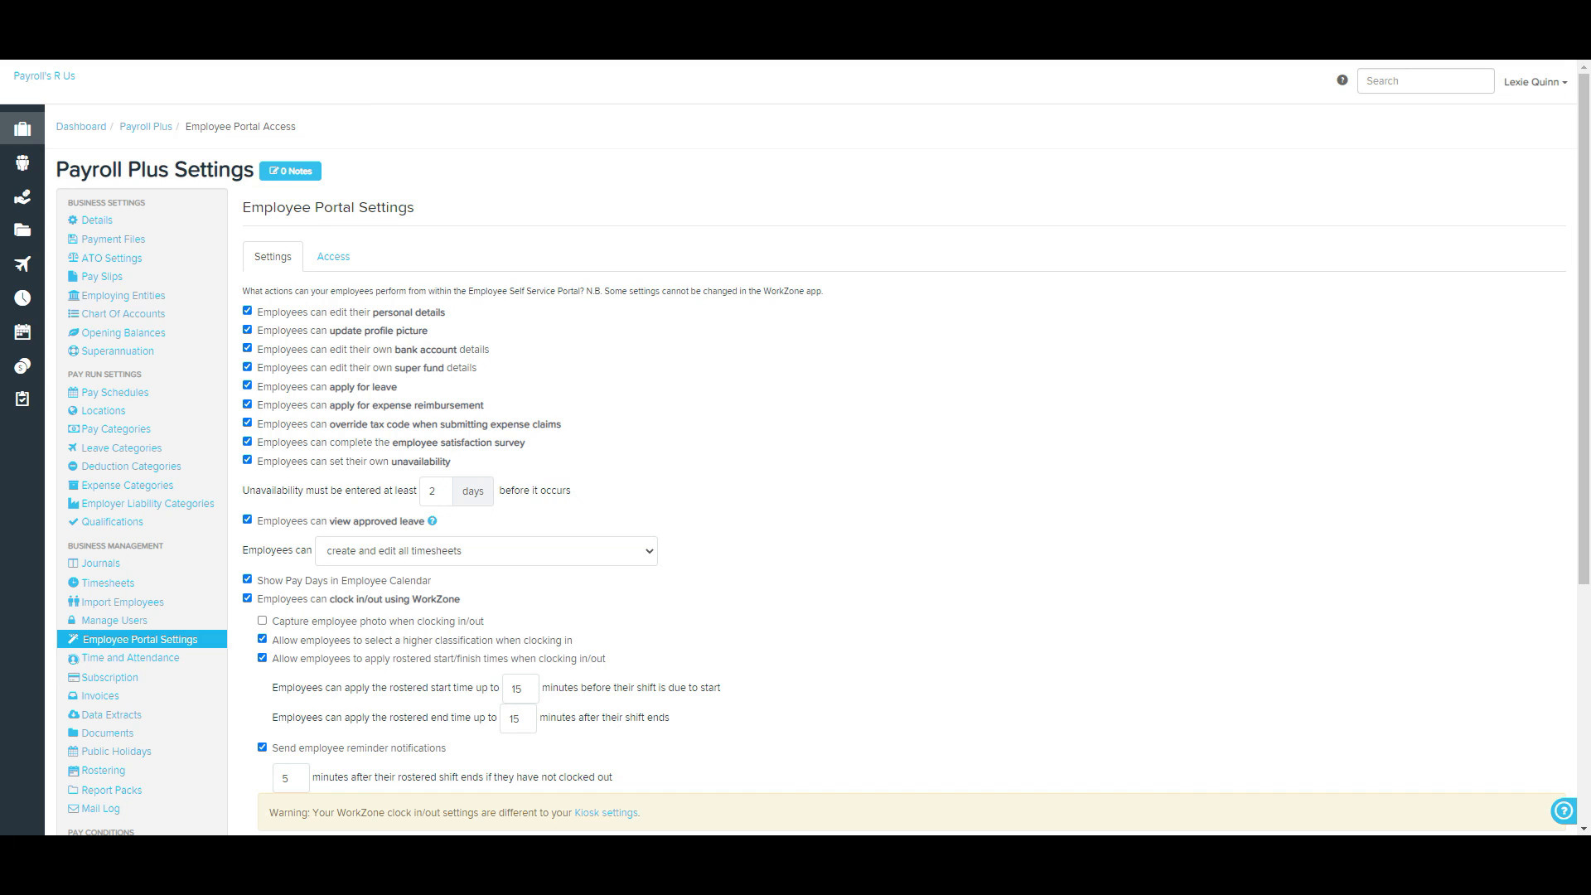
Step: Turn employee clock in/out using WorkZone off and back on, and review the options that depend on it
{"action": "left_click", "coordinate": [247, 598]}
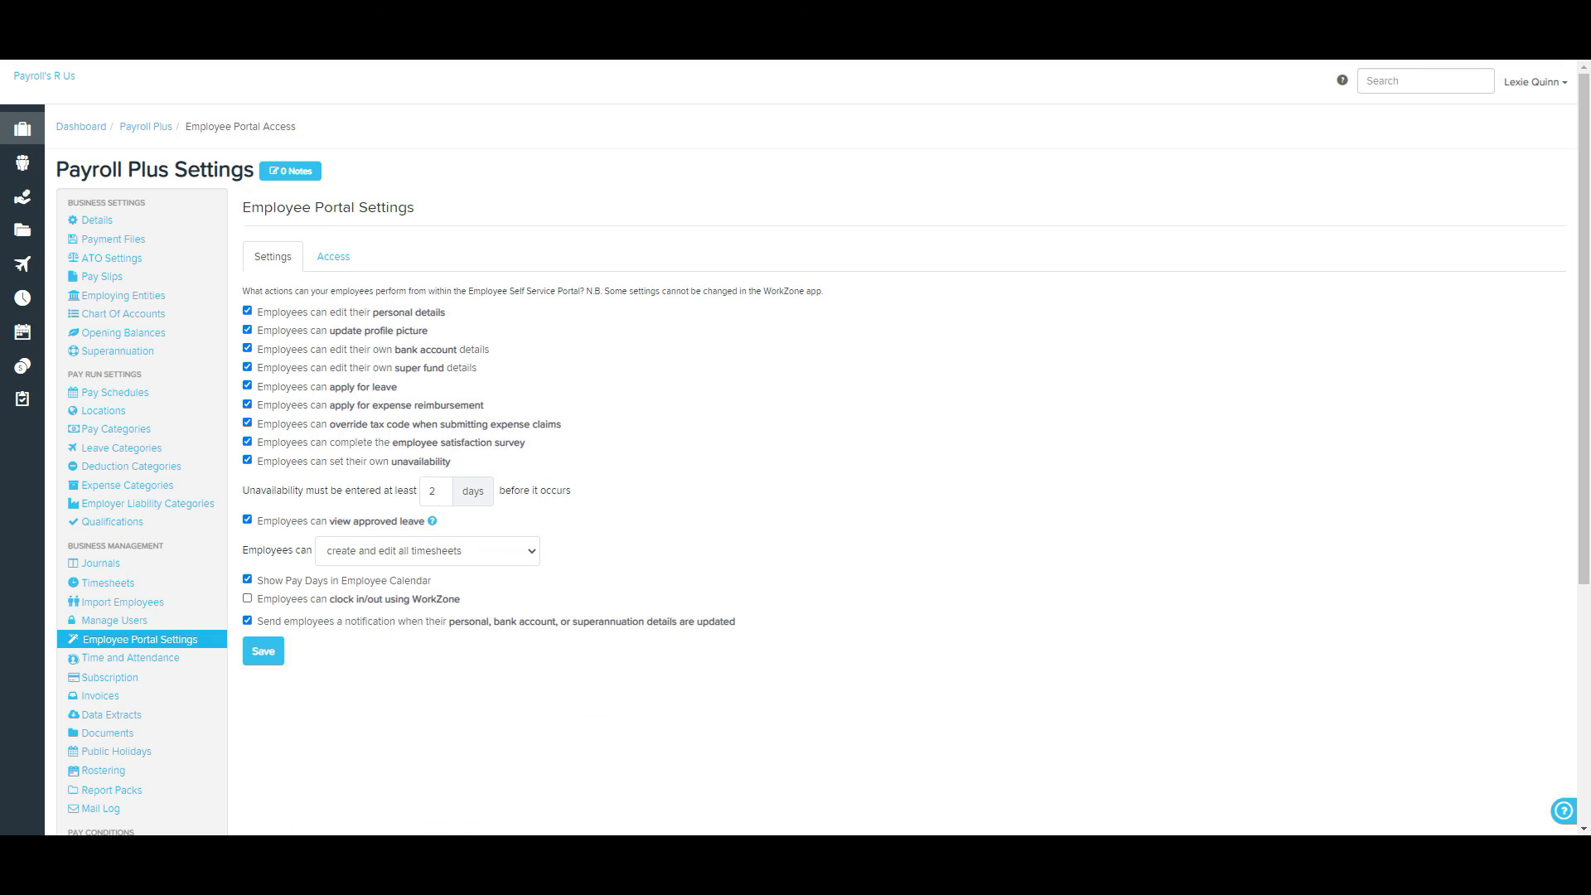
{"action": "left_click", "coordinate": [247, 597]}
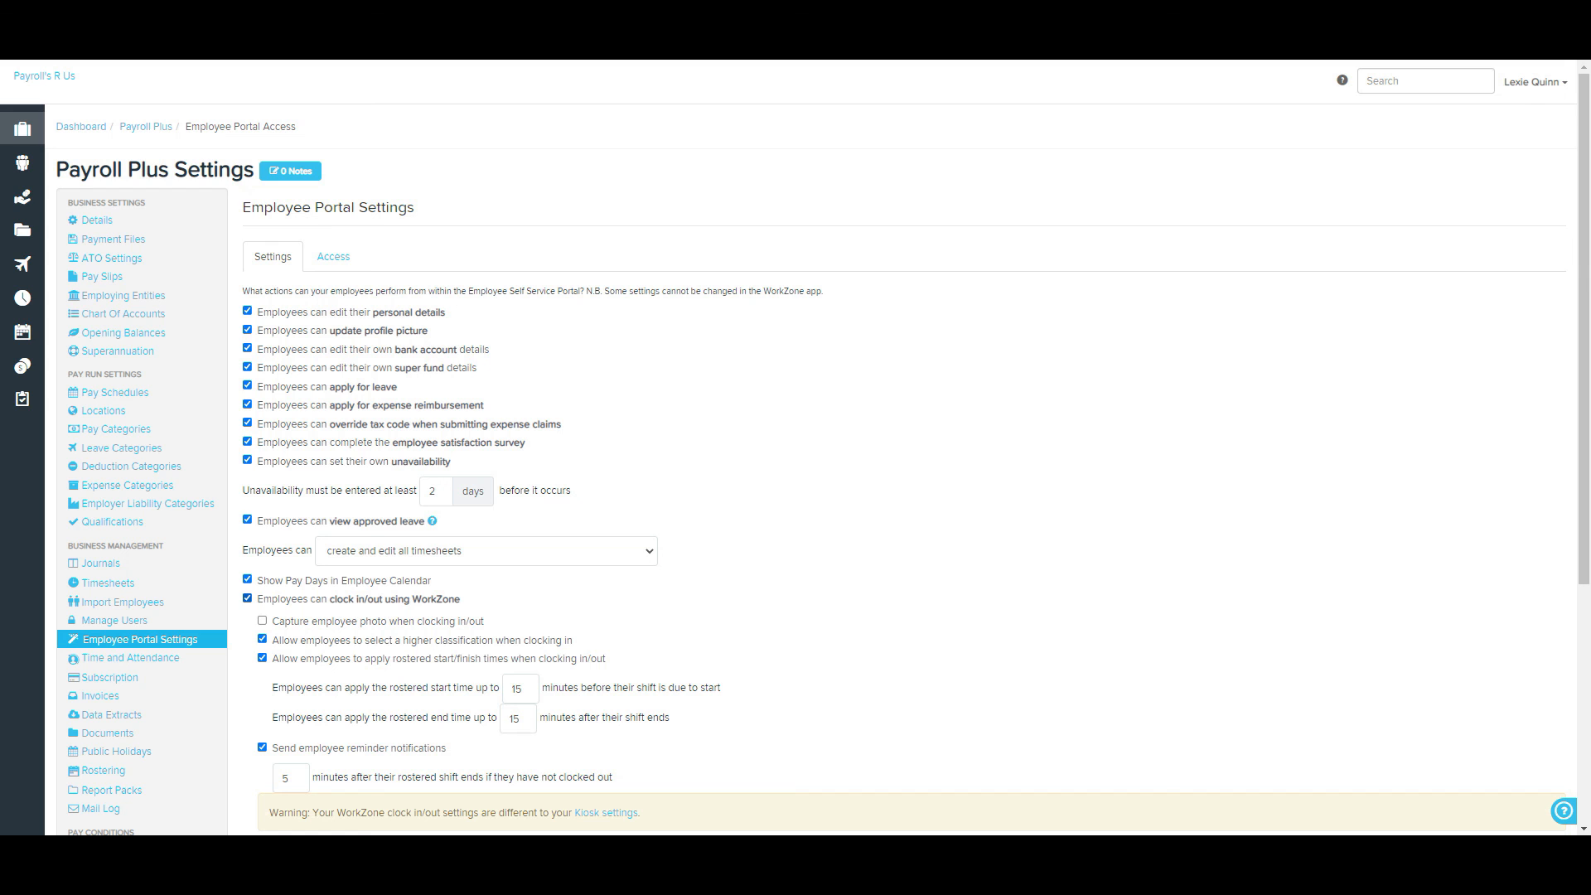
{"action": "scroll", "coordinate": [903, 489], "scroll_direction": "down", "scroll_amount": 3}
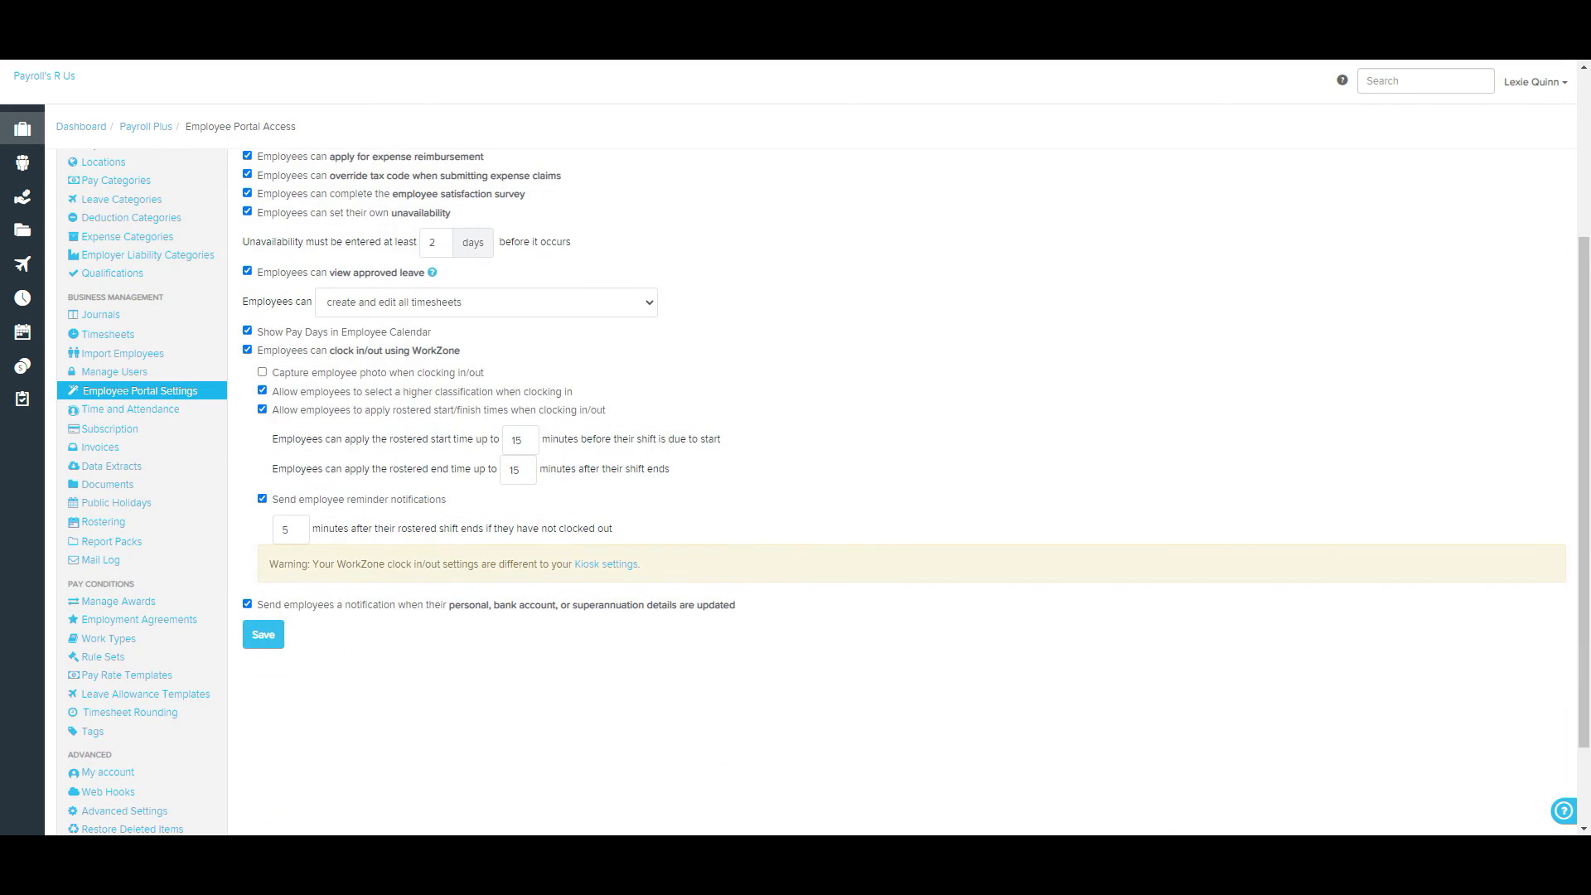